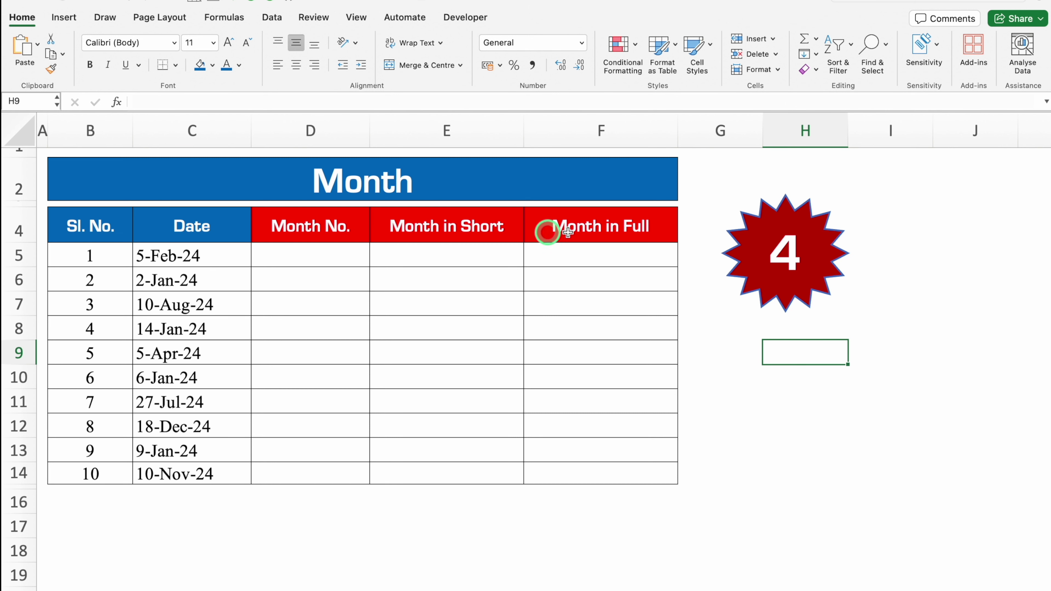
- Enter =TEXT(C5,"M") in D5 to extract the month number from the first date
click(304, 249)
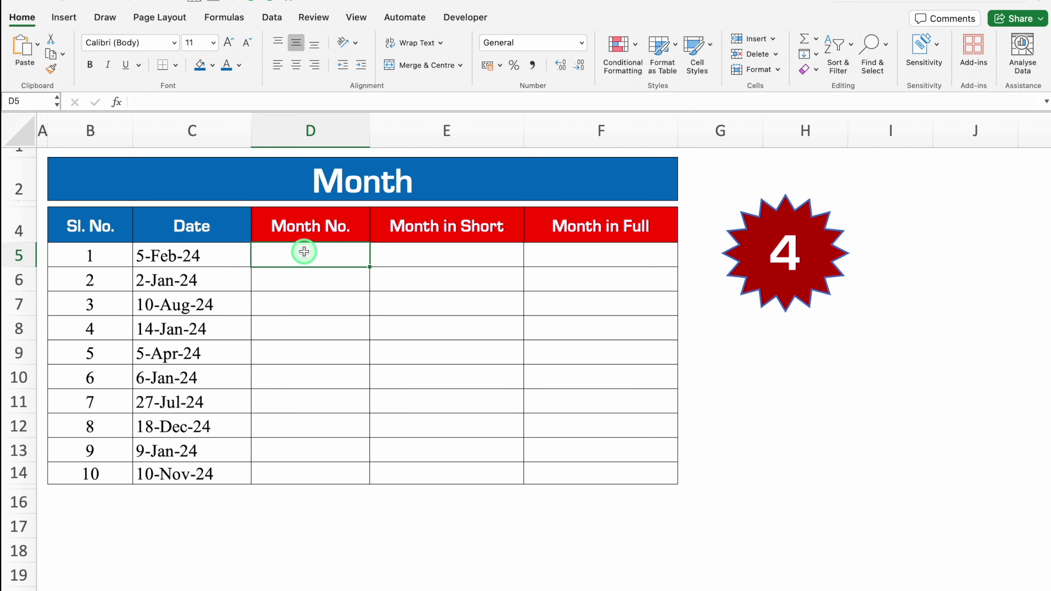
text(=text)
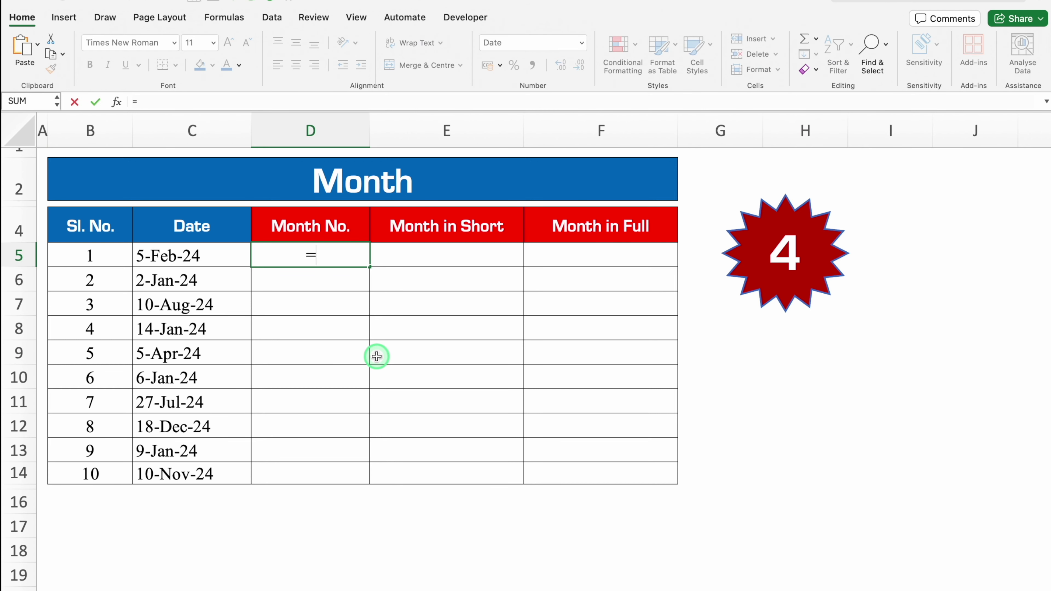
double_click(306, 288)
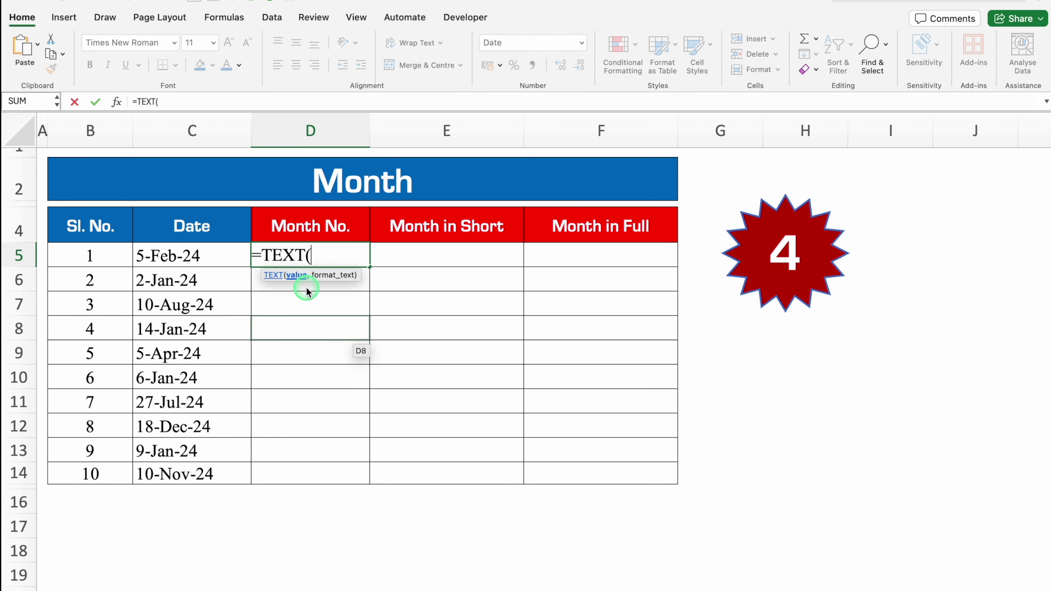
click(209, 253)
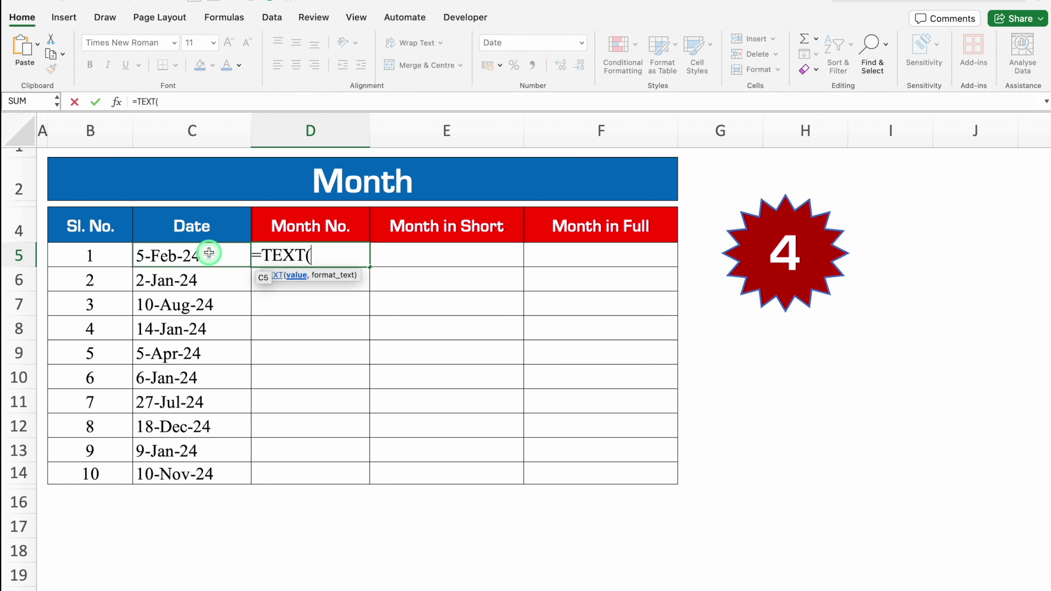
text(,")
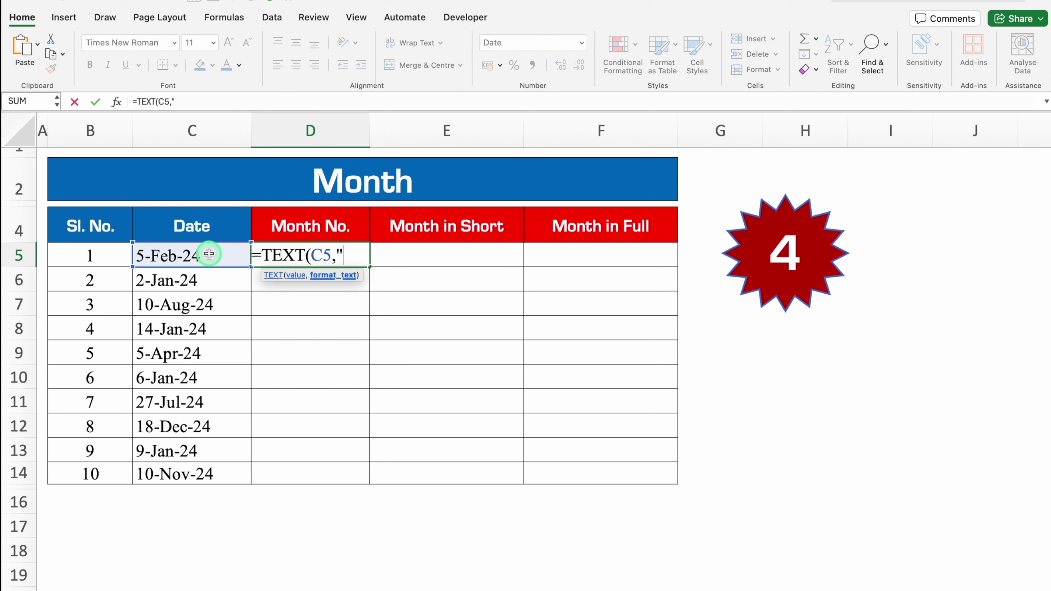
text(M"))
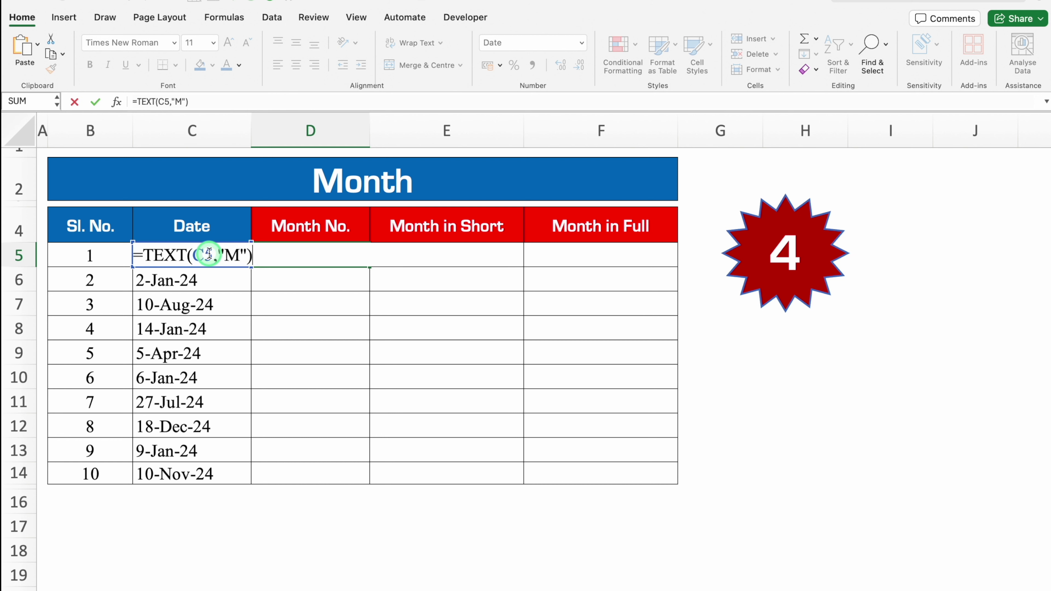
key(Return)
key(Up)
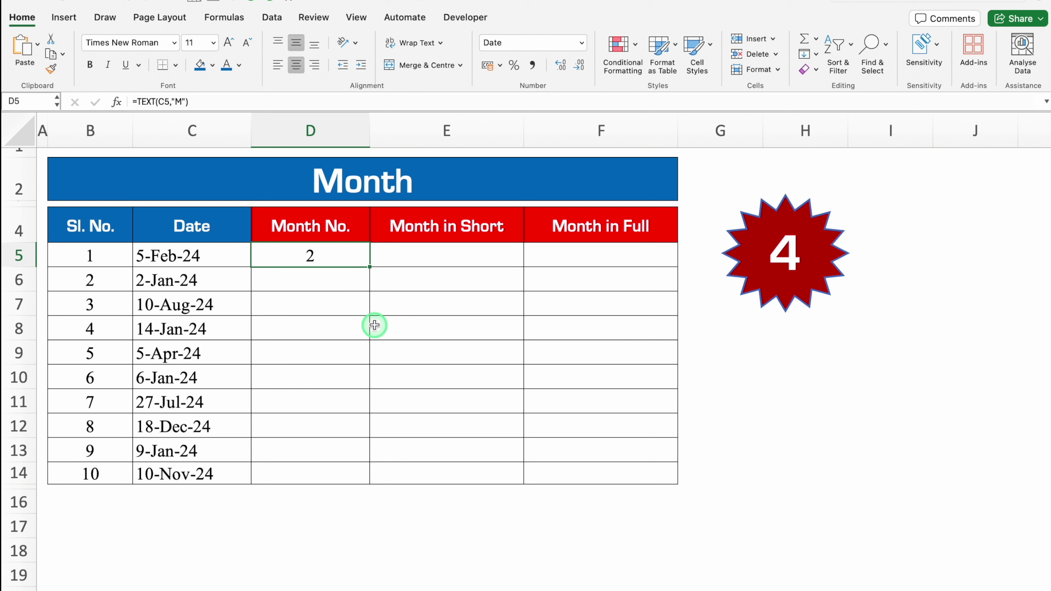
- Change the D5 formula's format code to "MM" and fill it down the Month No. column to D14
click(182, 102)
text(M)
key(Return)
key(Up)
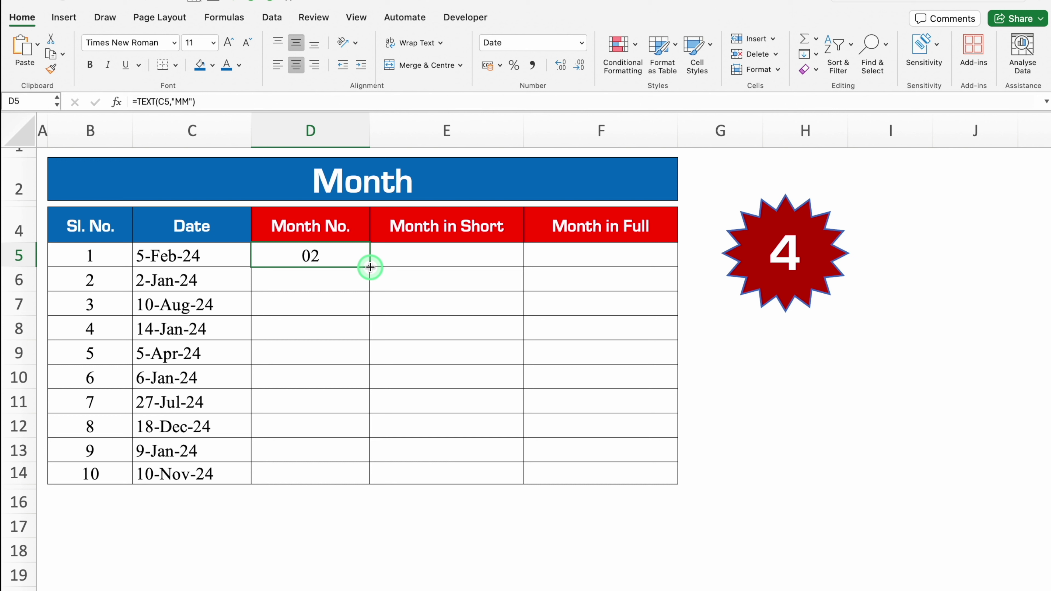
drag(370, 267, 341, 472)
- Enter =TEXT(C5,"MMM") in E5 and fill it down the Month in Short column to row 14
click(427, 256)
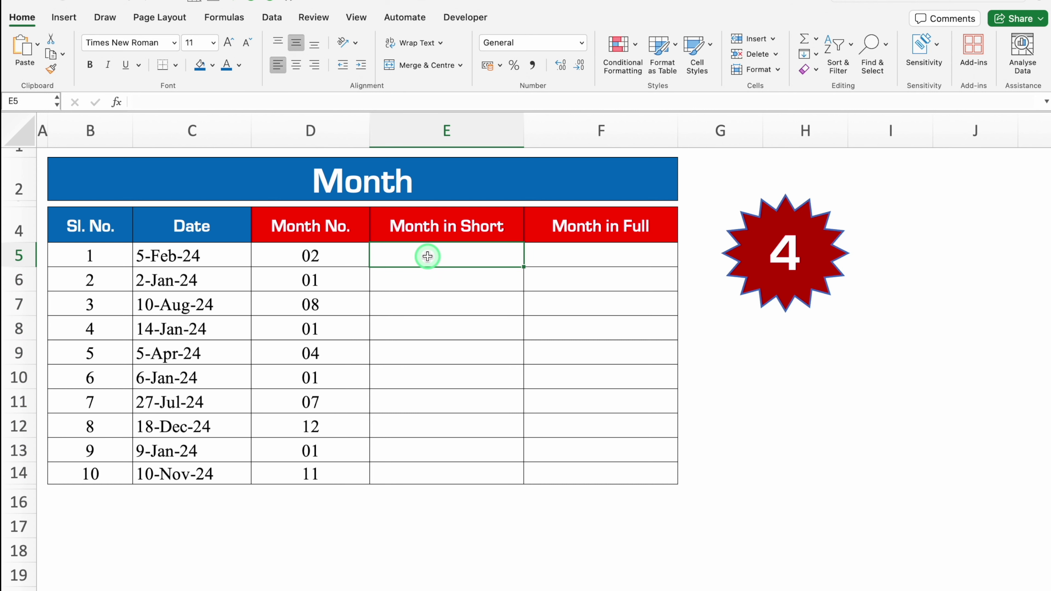
text(=text)
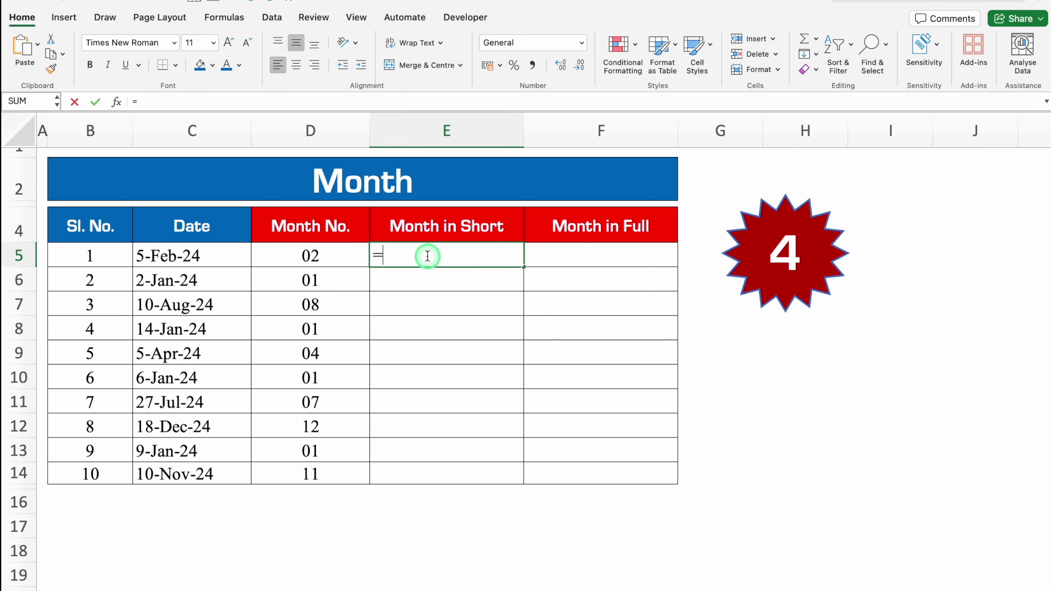
double_click(427, 290)
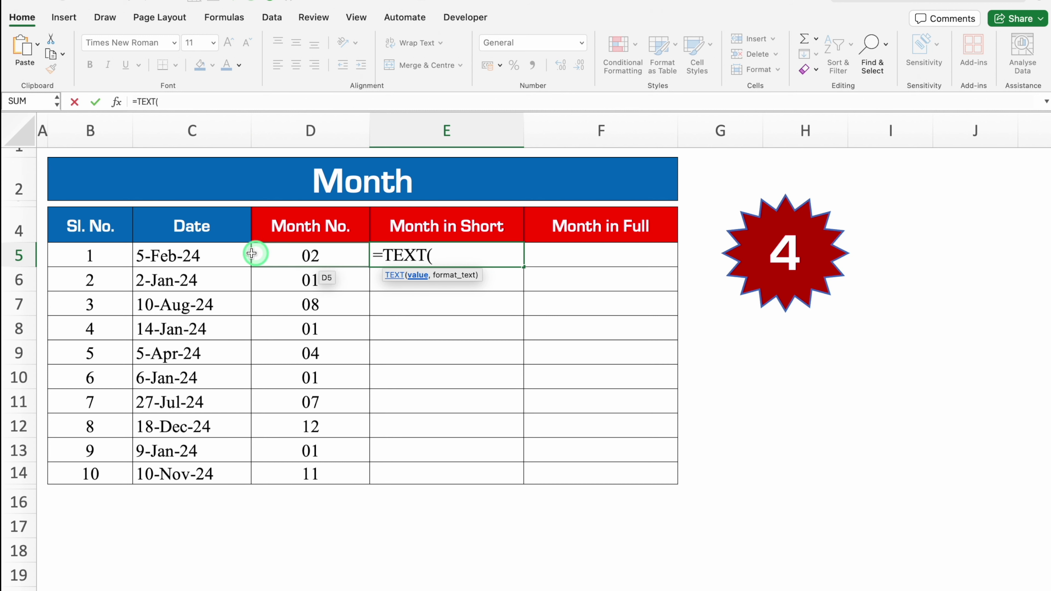
click(220, 255)
text(,)
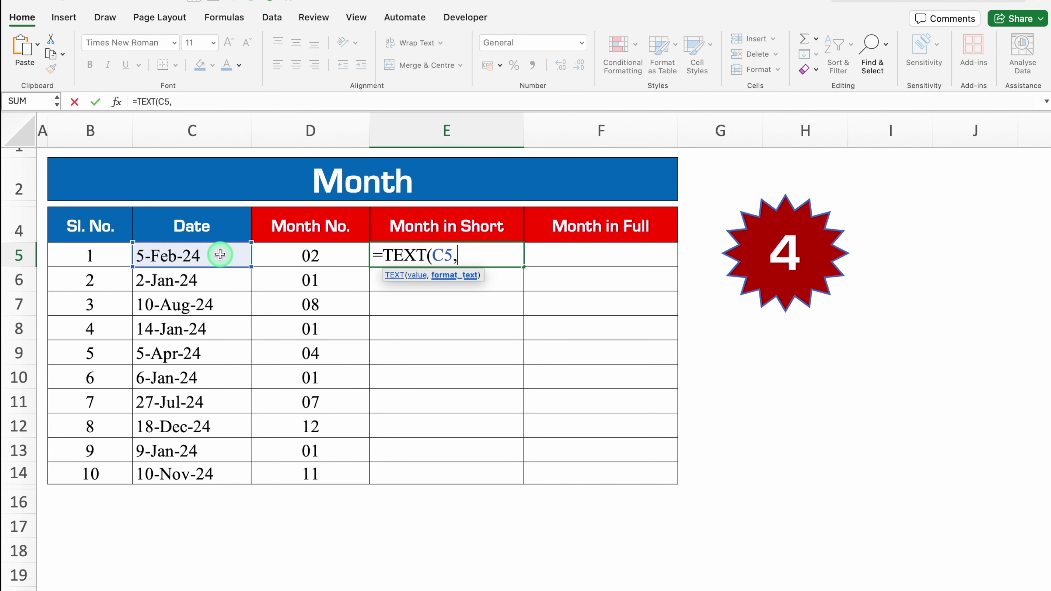
text("MMM)
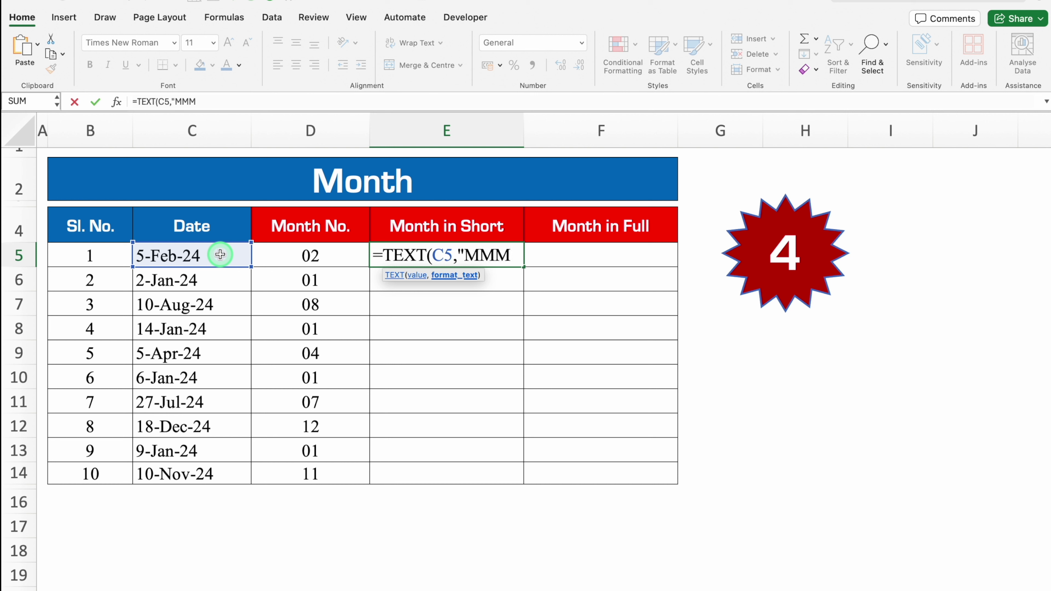
text("))
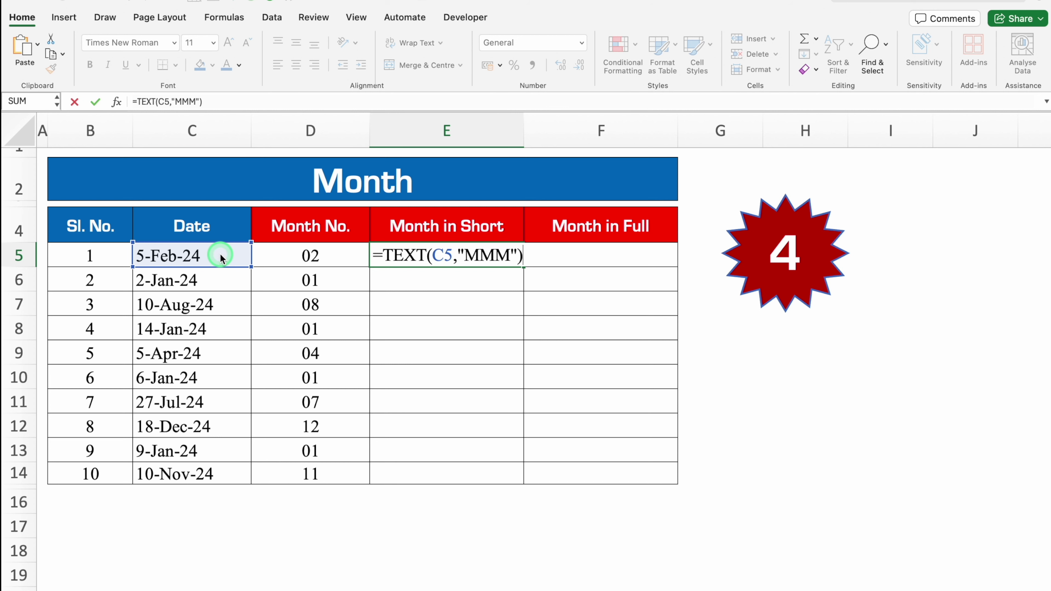
key(Return)
click(430, 253)
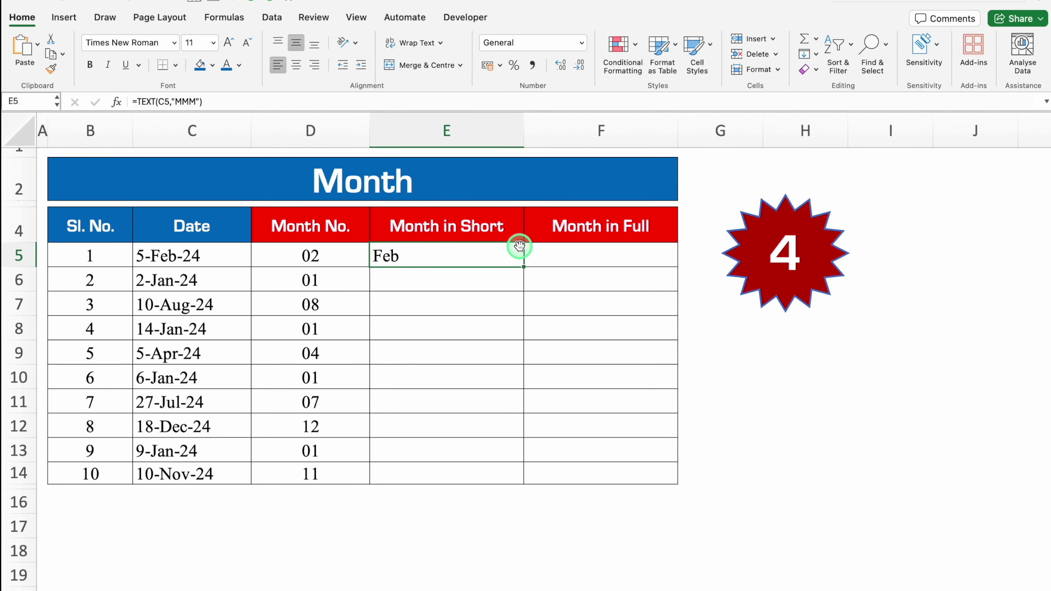
double_click(524, 268)
- Enter =TEXT(C5,"MMMM") in F5 and fill it down the Month in Full column to row 14
click(583, 257)
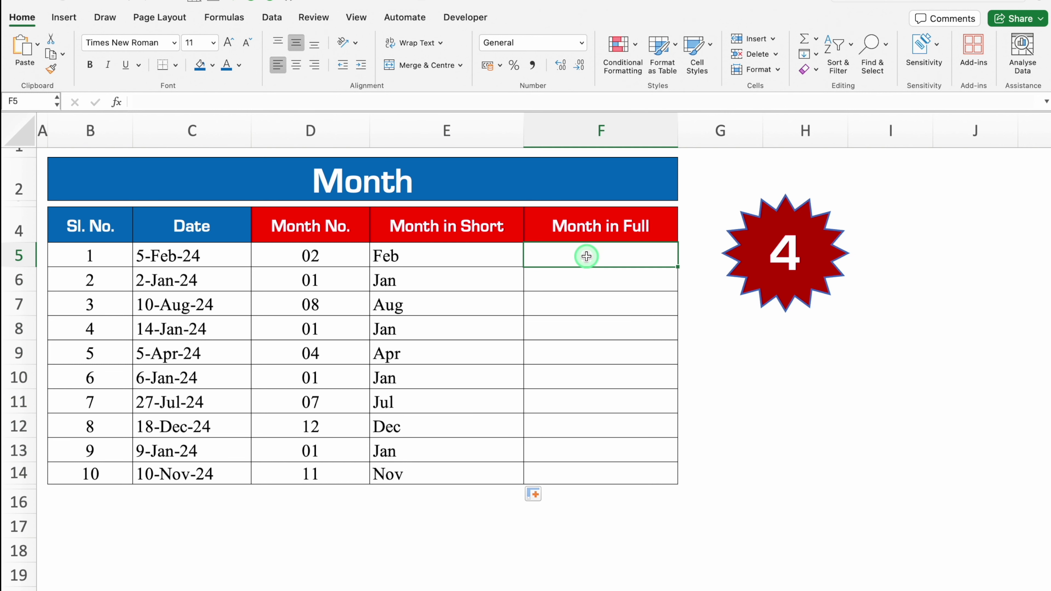
text(=text)
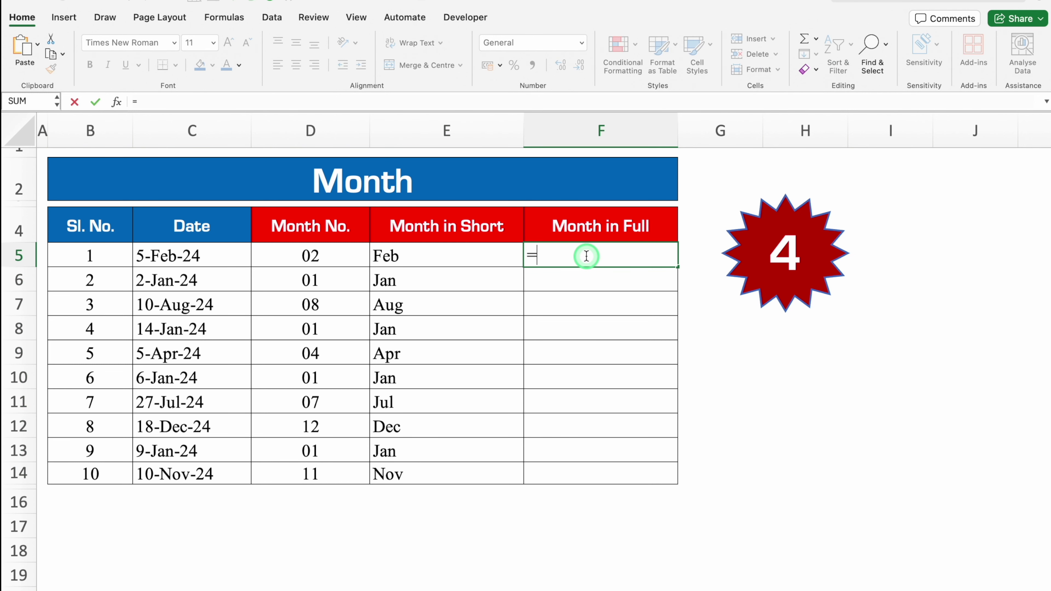
double_click(573, 290)
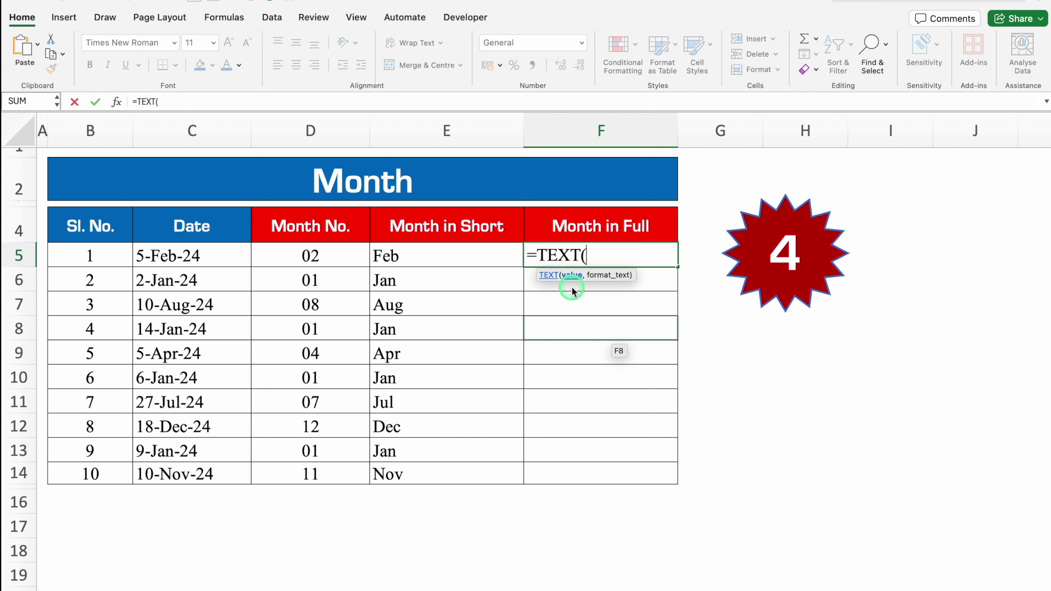
click(219, 257)
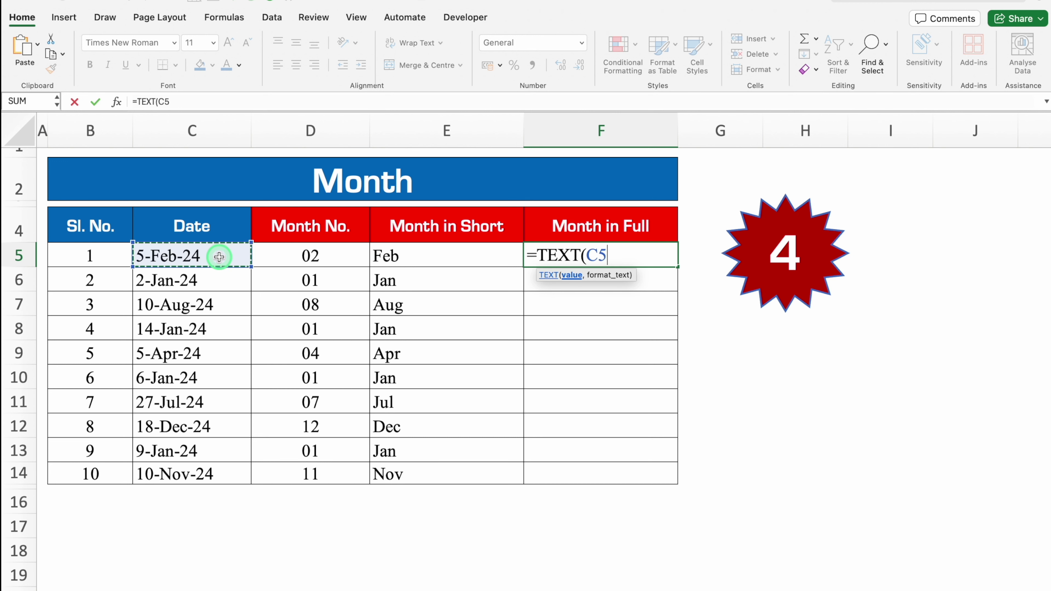
text(,")
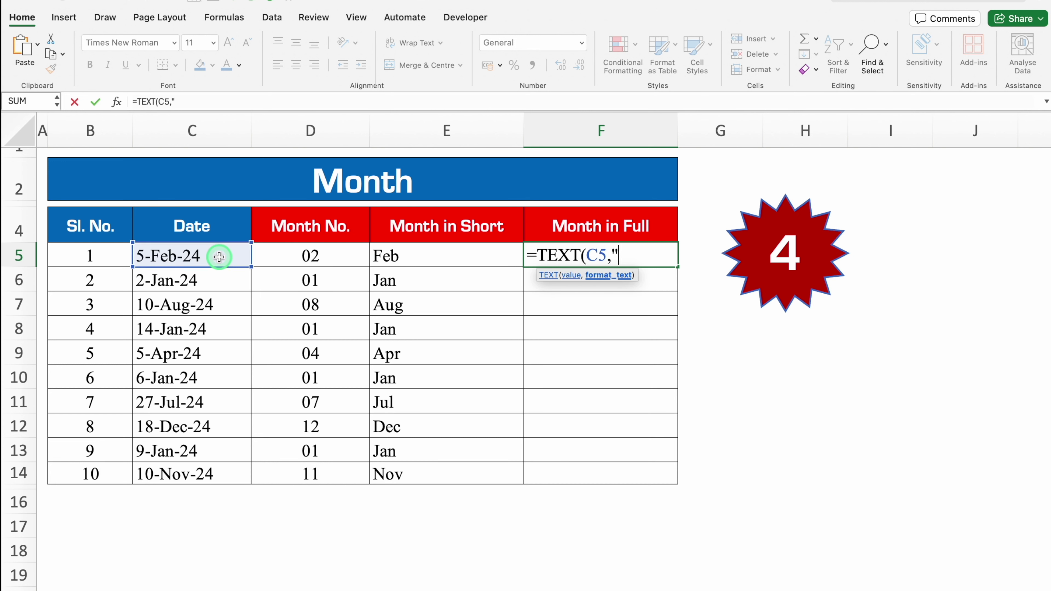
text(MMMM)
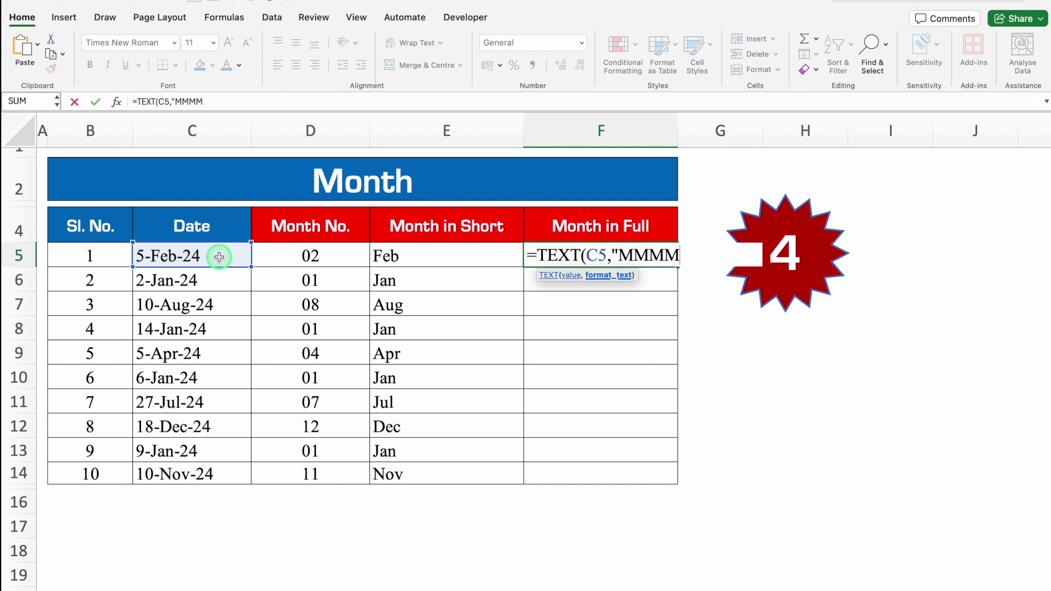
text("))
key(Return)
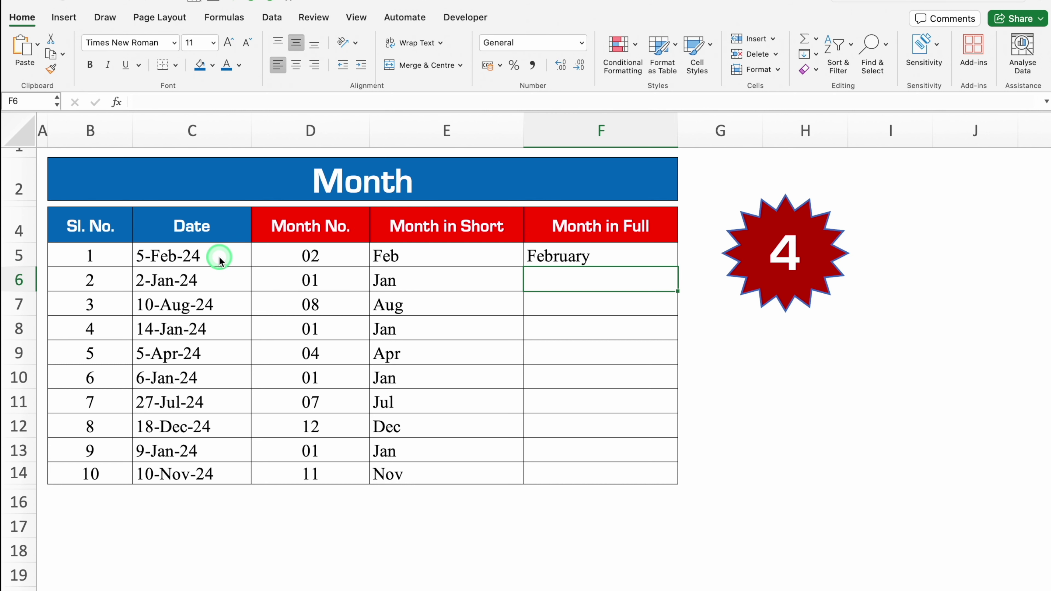
click(663, 258)
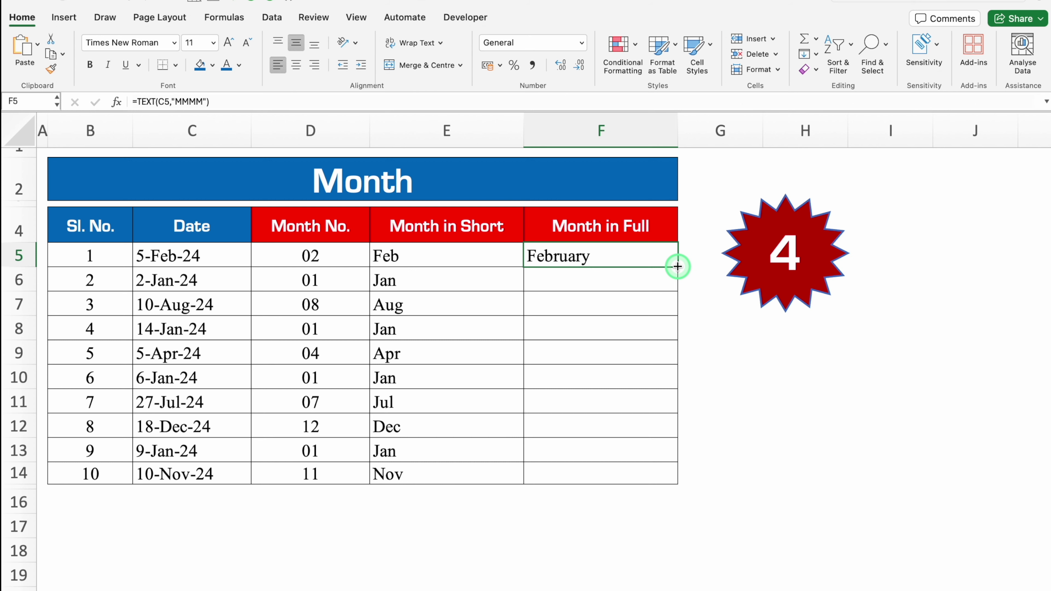
double_click(677, 266)
click(720, 400)
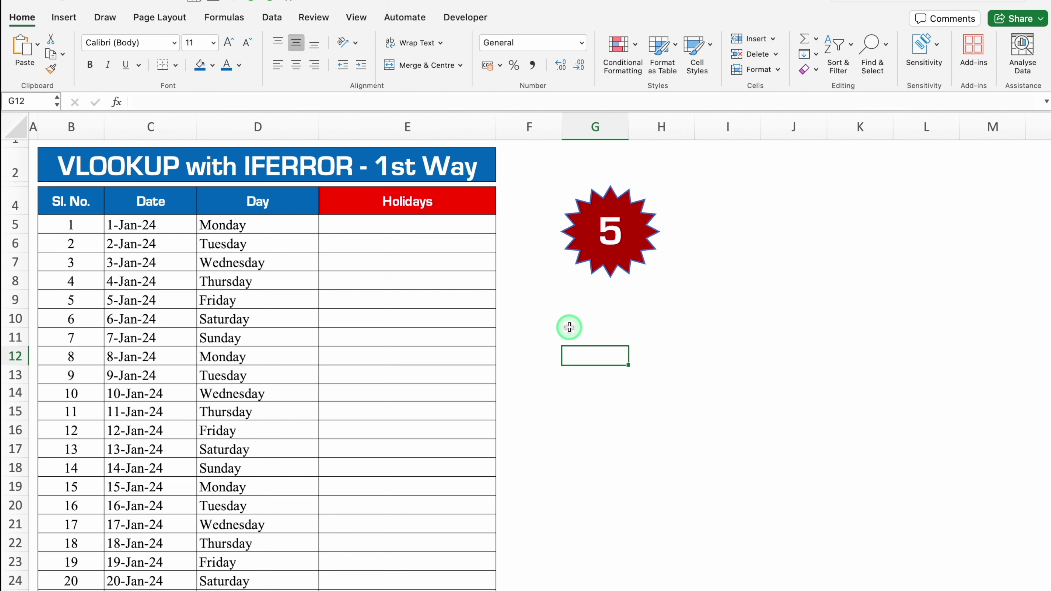
- List the notes "Lookup Value", "Arrey" and "Cloumn Index Number" in G9:G11 of the VLOOKUP with IFERROR - 1st Way sheet
key(Up)
key(Up)
key(Up)
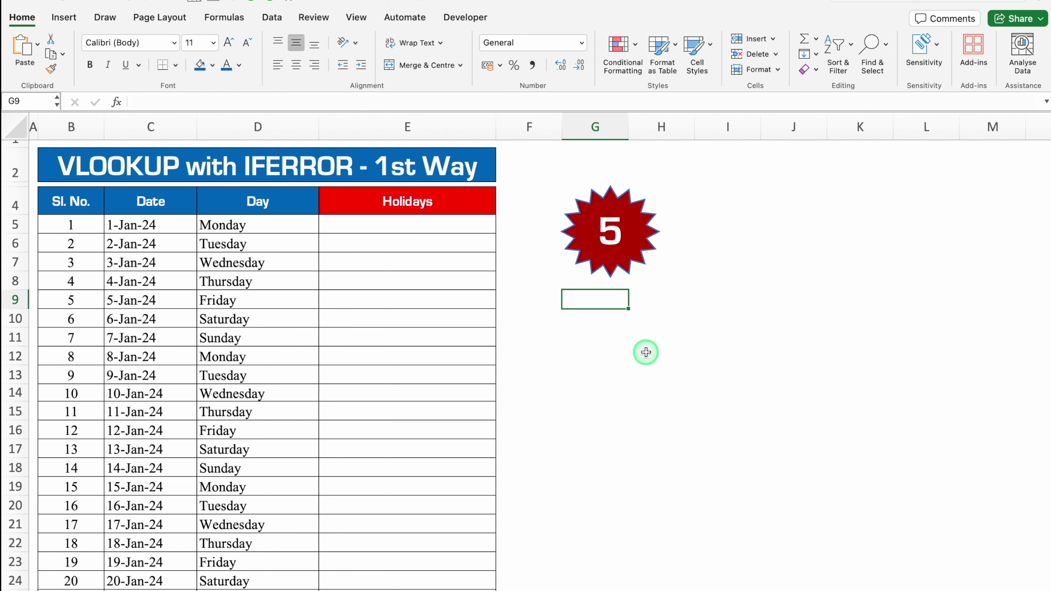
text(Lookup Value)
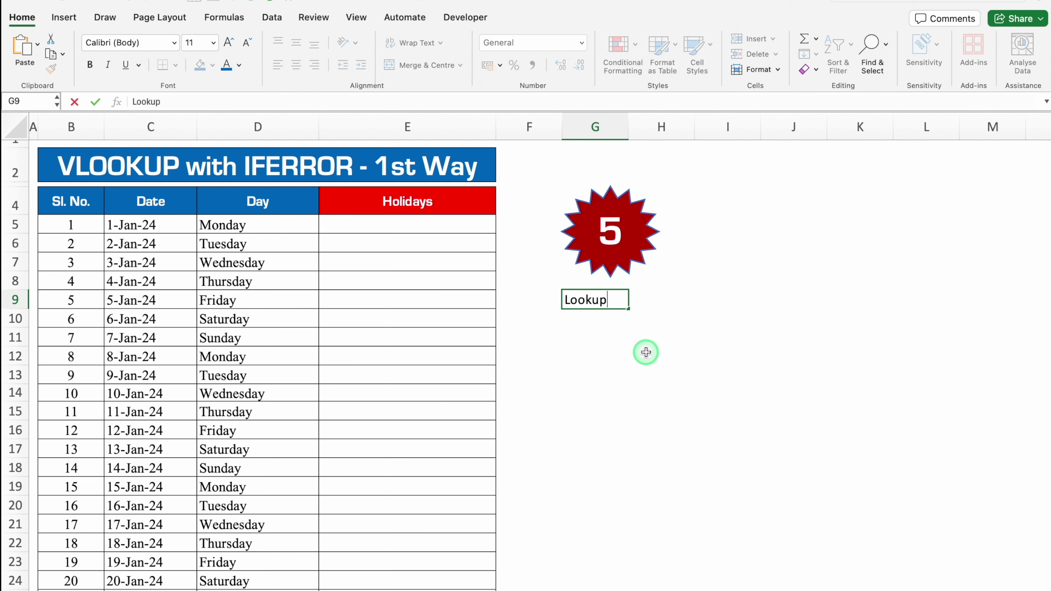
key(Return)
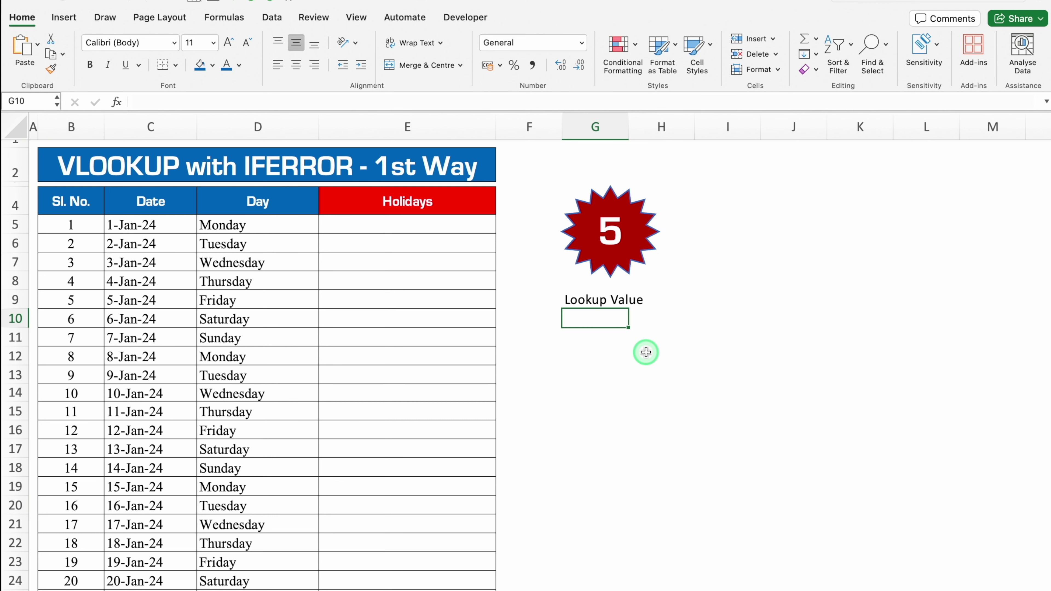
text(Arrey)
key(Return)
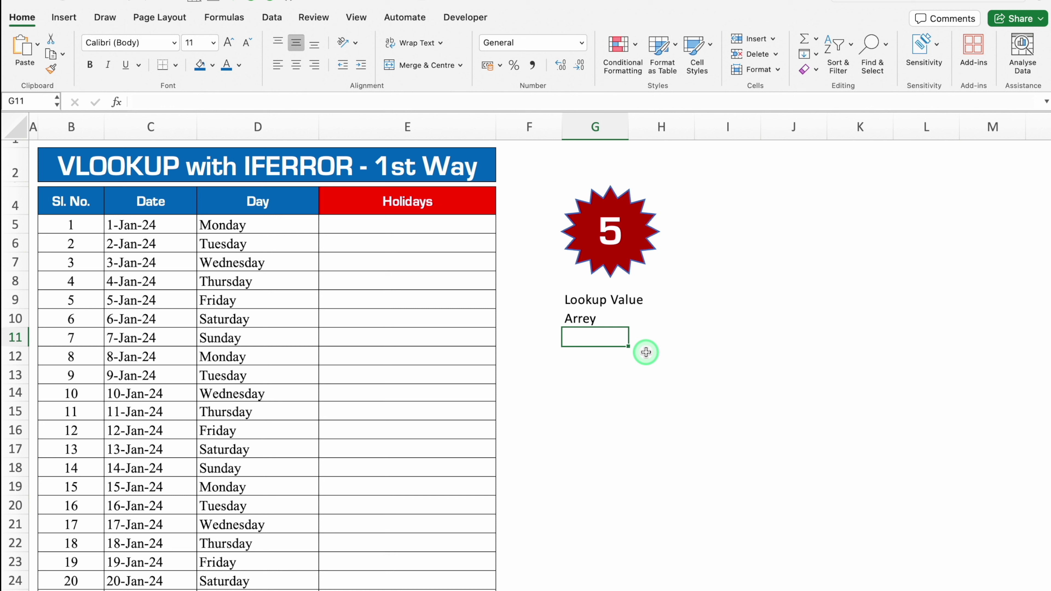
text(Cloumn Index Number)
click(670, 396)
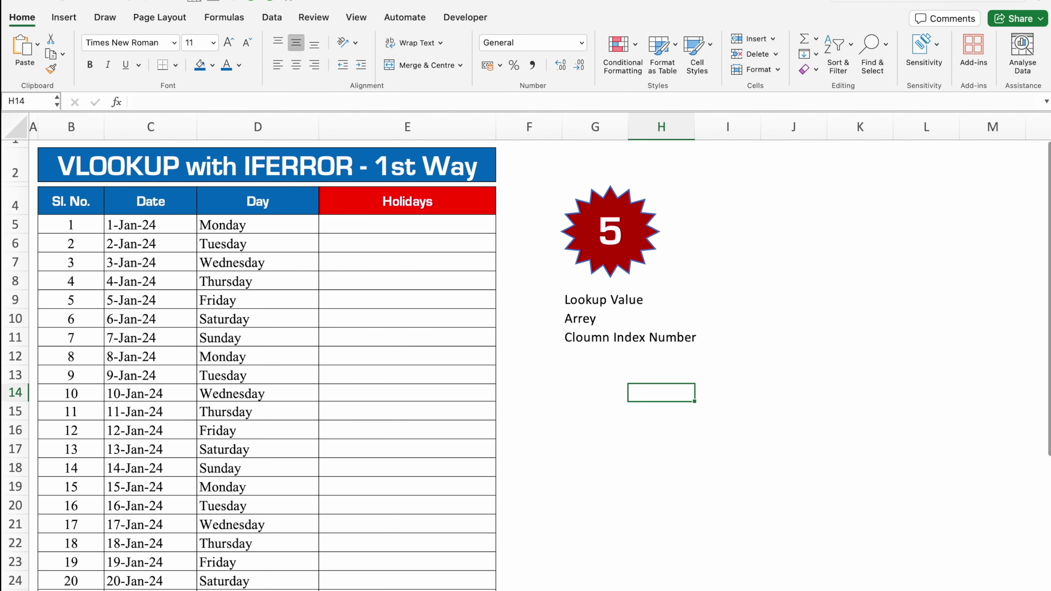
- Compare the lookup date in C5 of the VLOOKUP sheet with the Dates column of Holidays List 1 on the holidays sheet
click(577, 300)
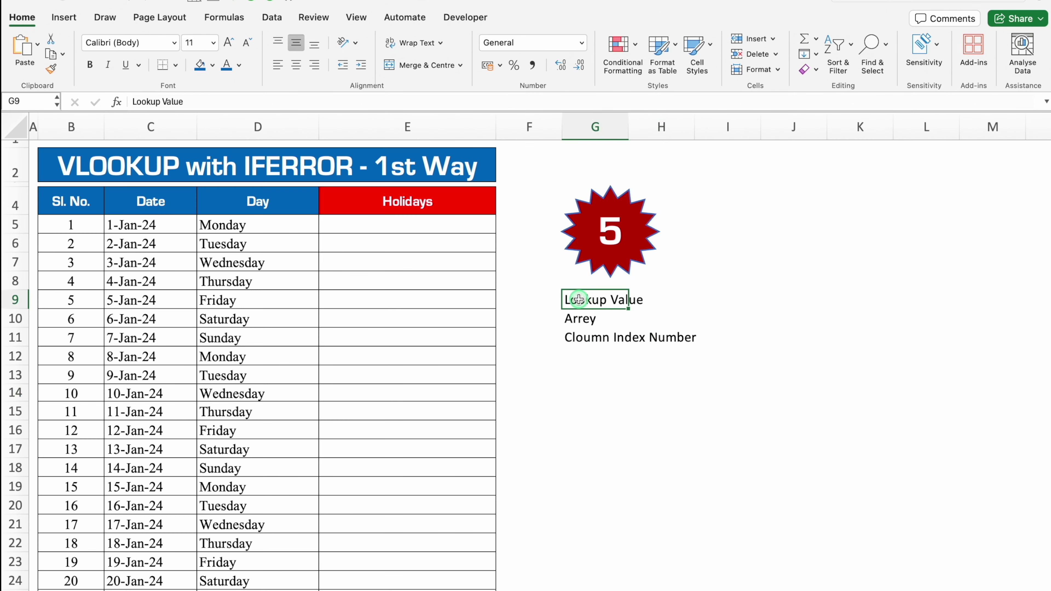
click(166, 225)
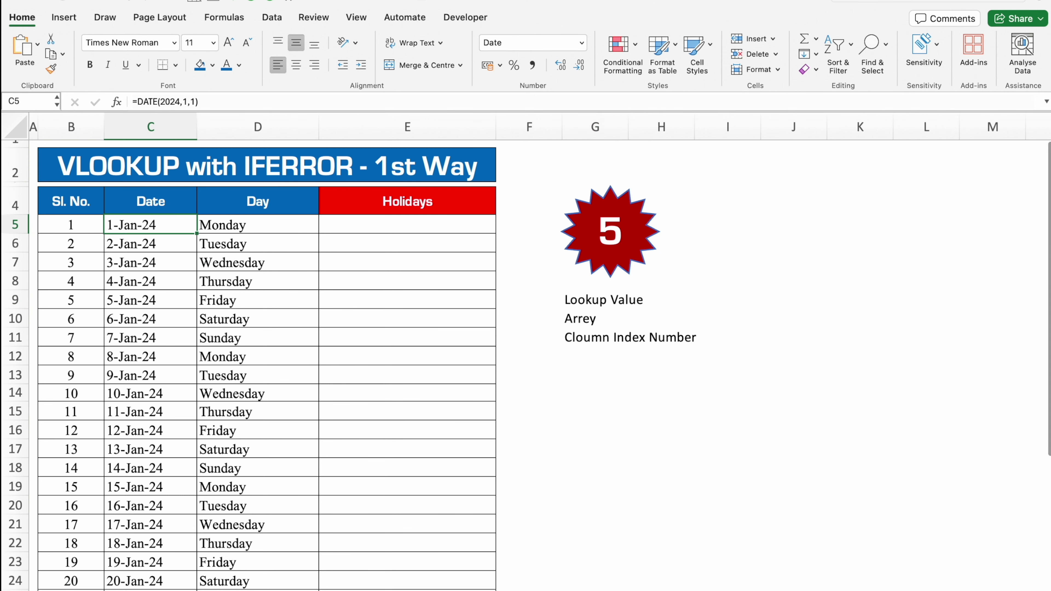
click(81, 590)
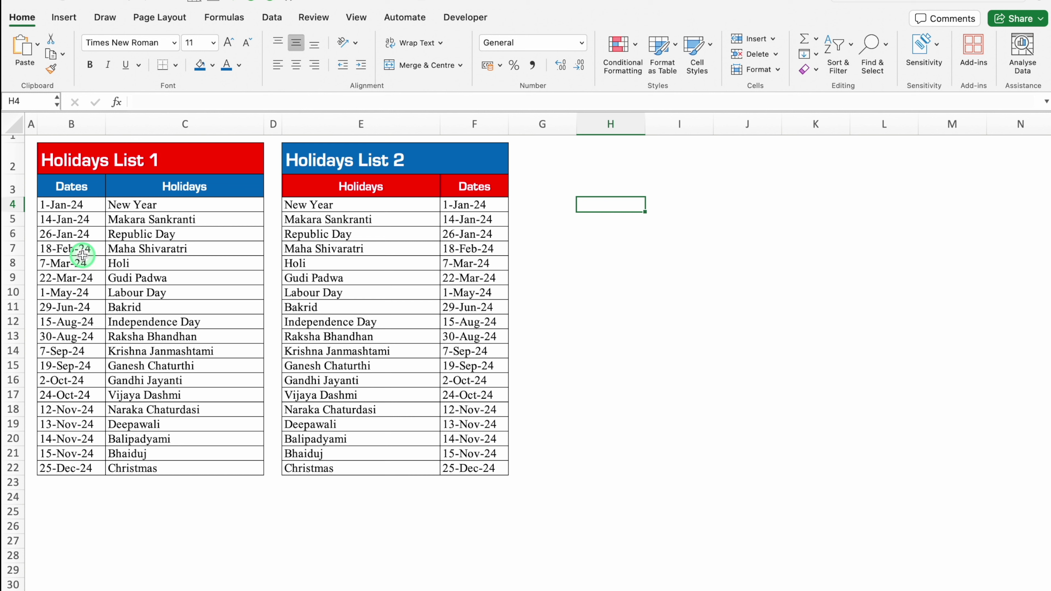
click(86, 207)
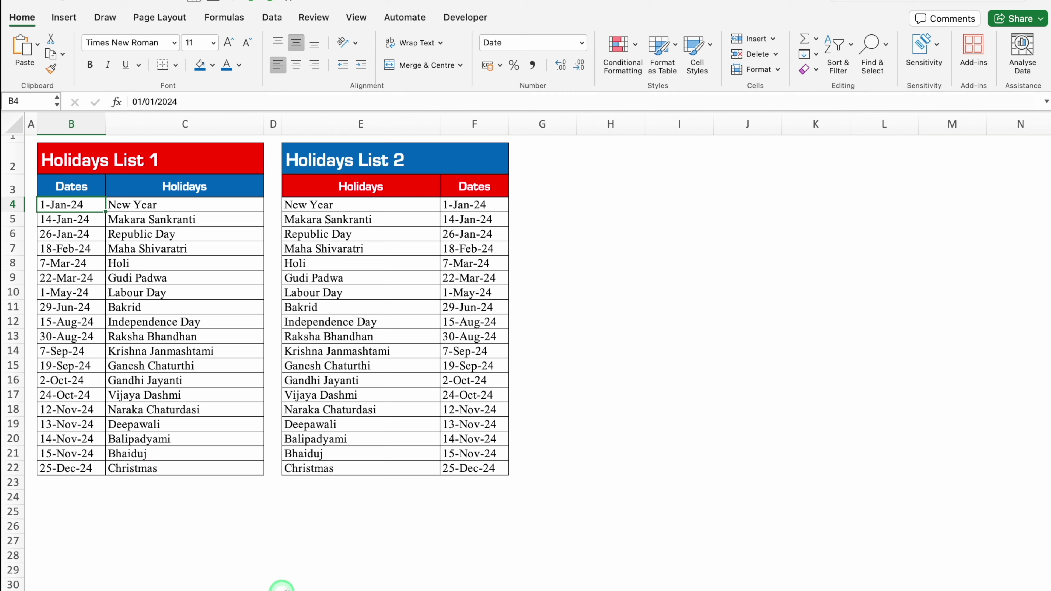
click(282, 588)
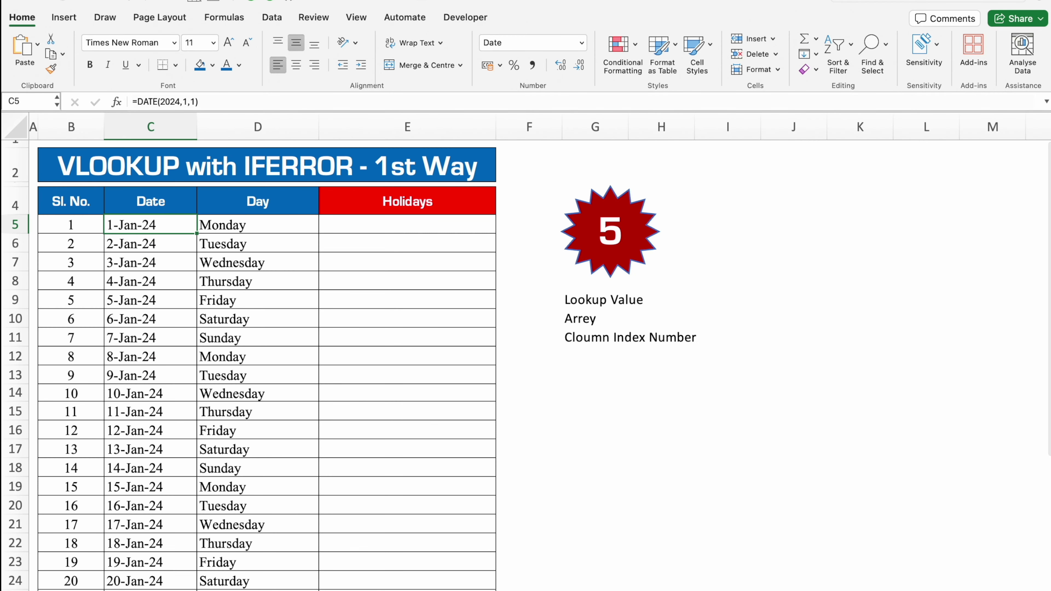
click(120, 589)
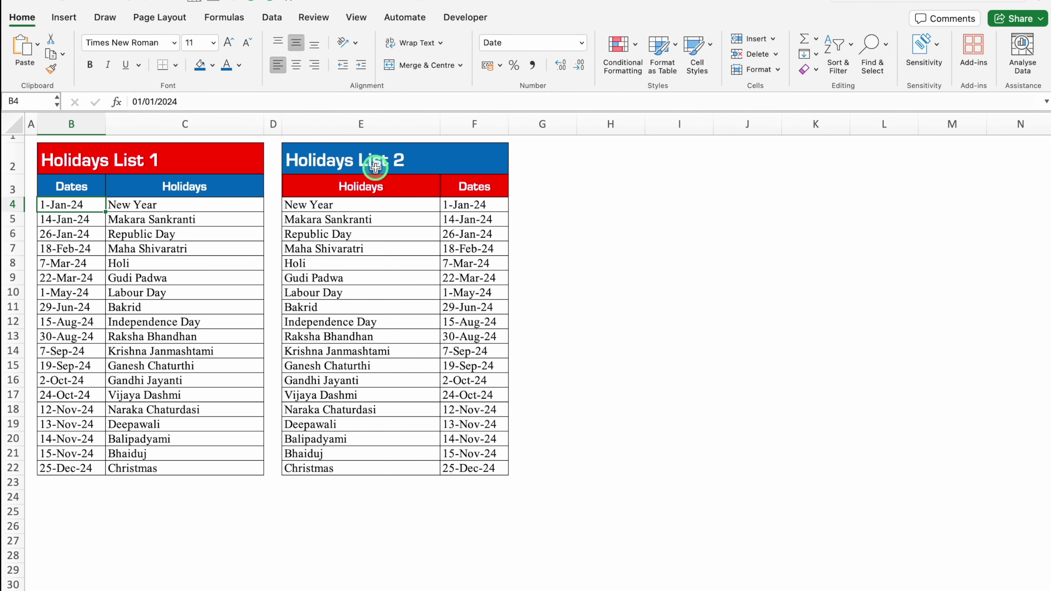
- Examine the order of the Dates and Holidays columns in Holidays List 1 and Holidays List 2 on the Settings sheet
click(343, 117)
click(476, 116)
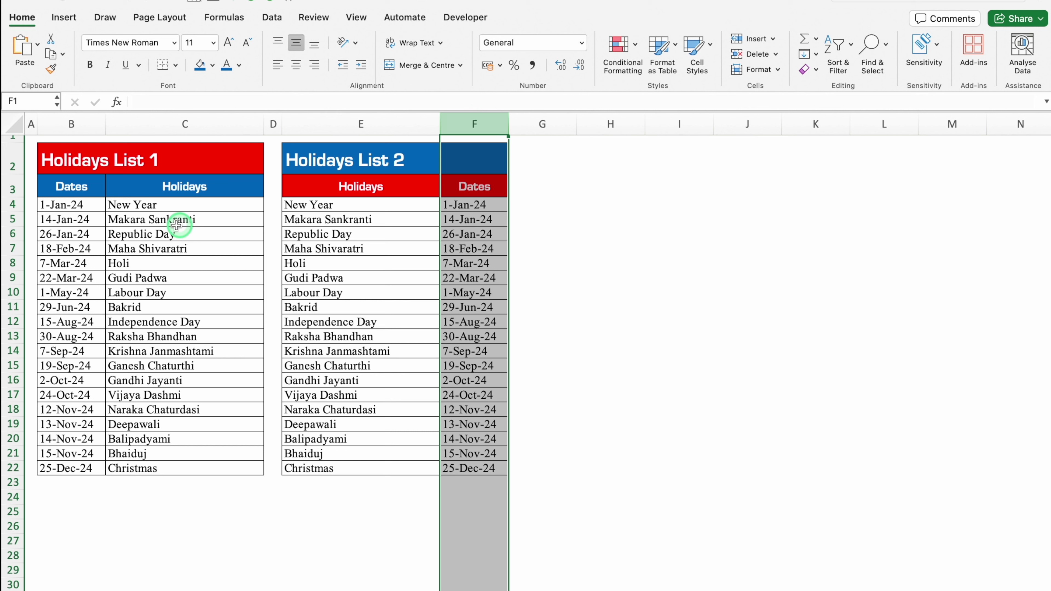
click(75, 204)
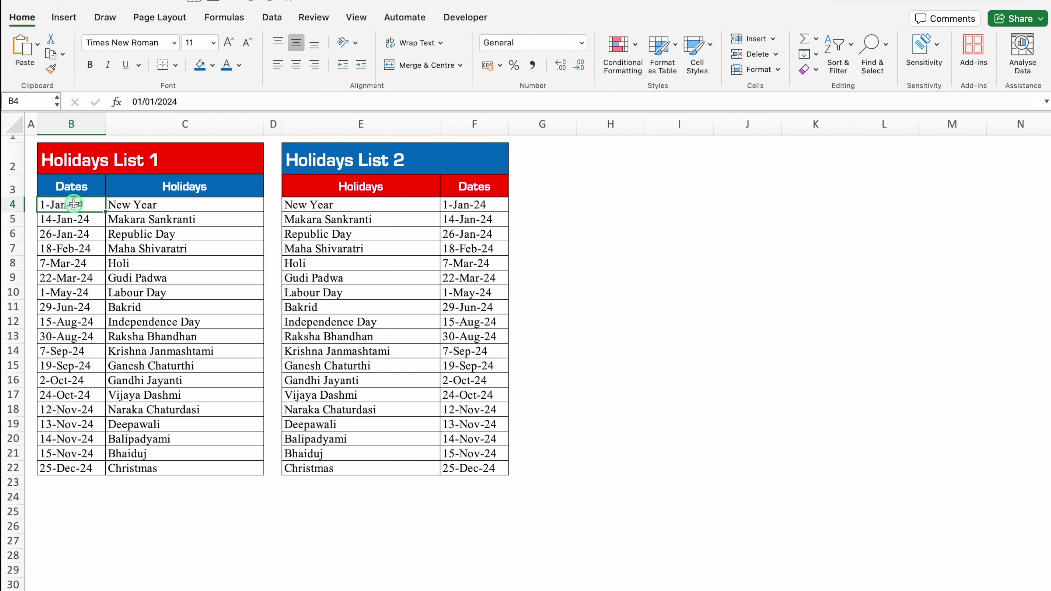
click(79, 125)
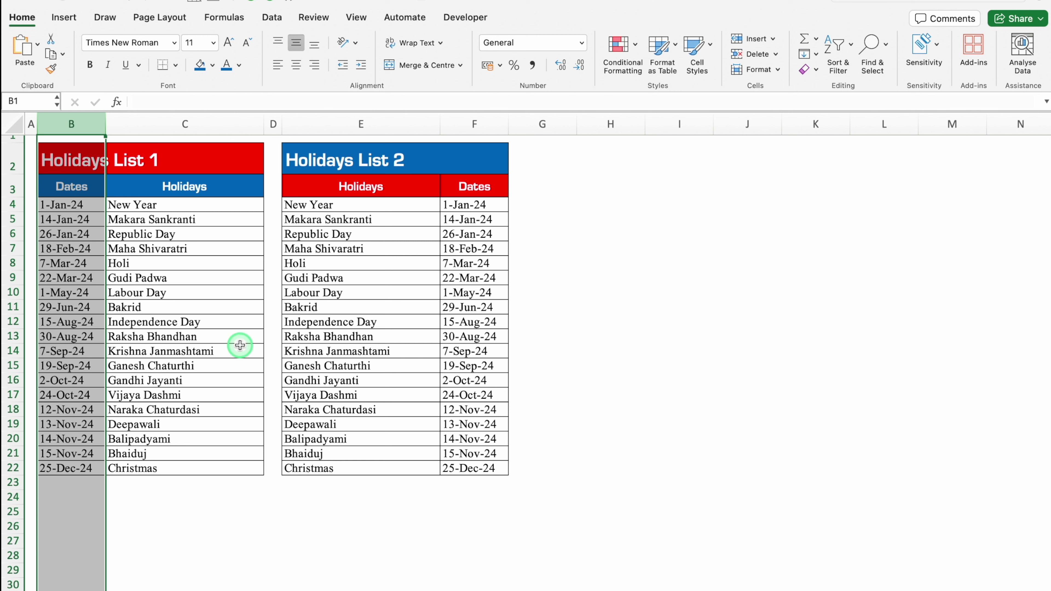
drag(69, 207, 188, 430)
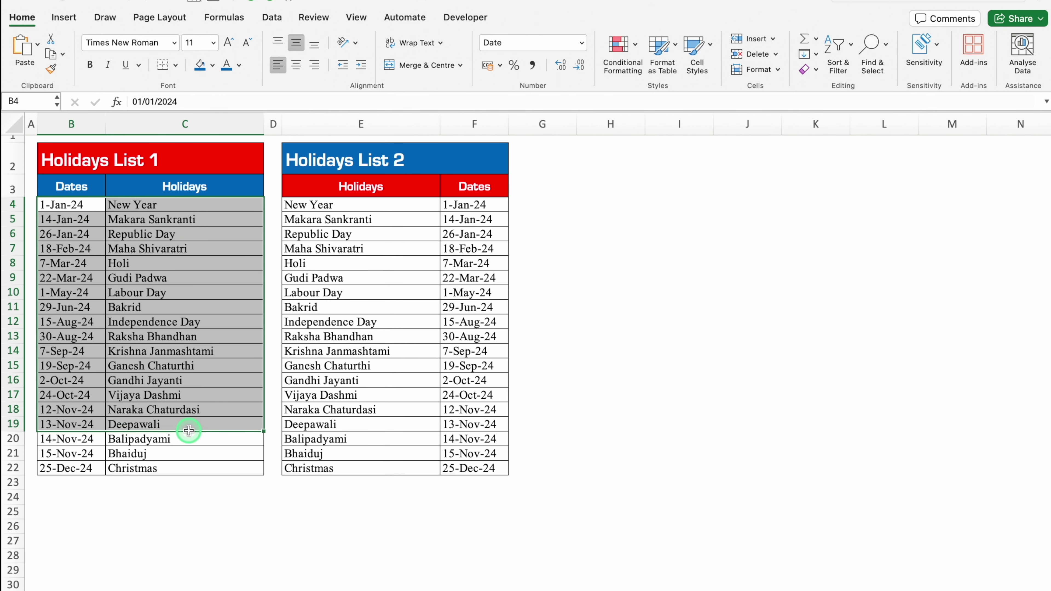
click(177, 525)
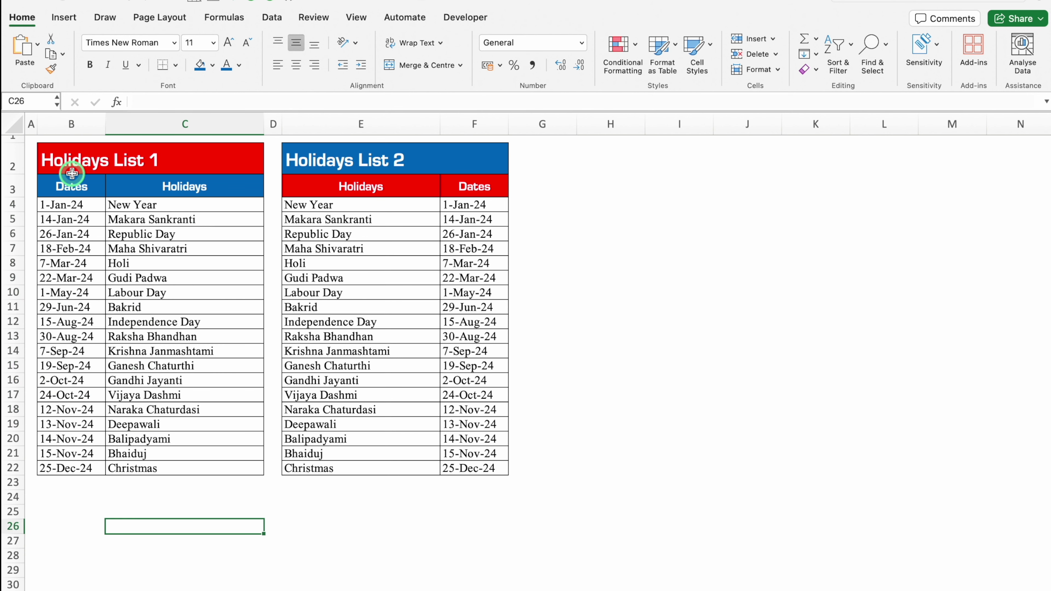
click(57, 201)
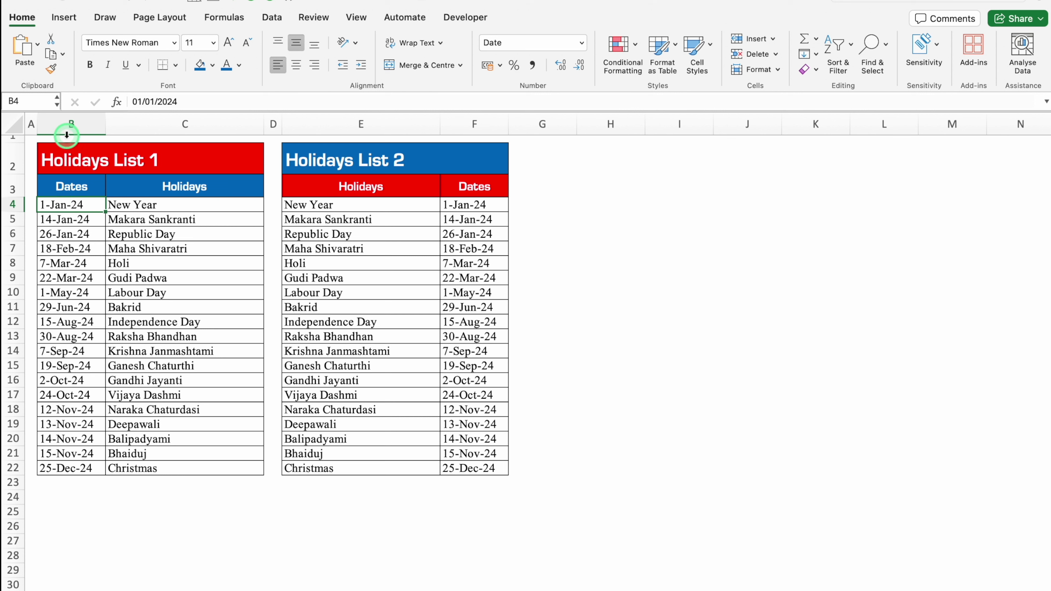
click(65, 125)
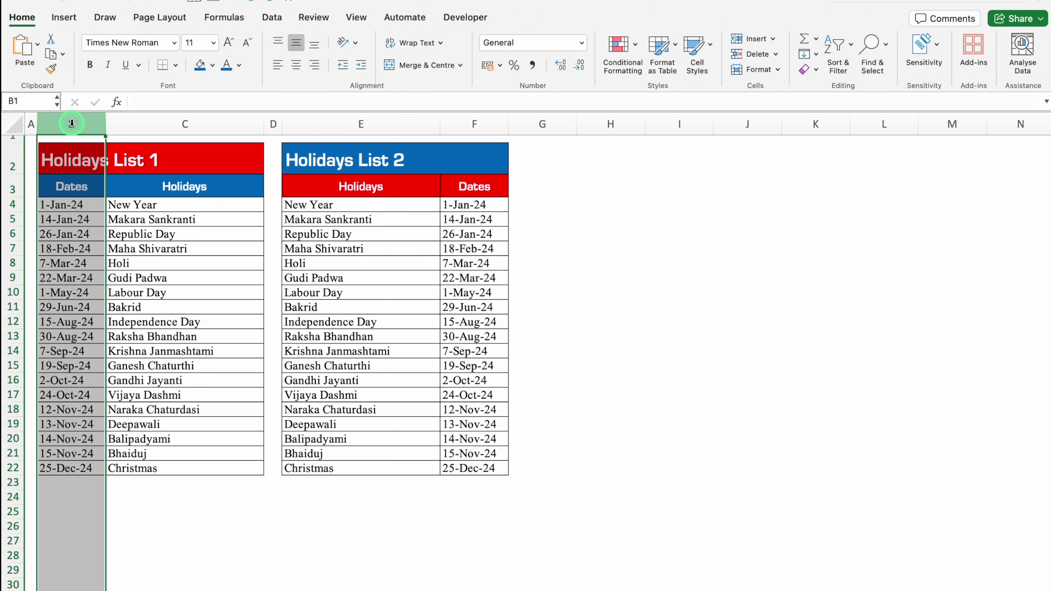
click(175, 118)
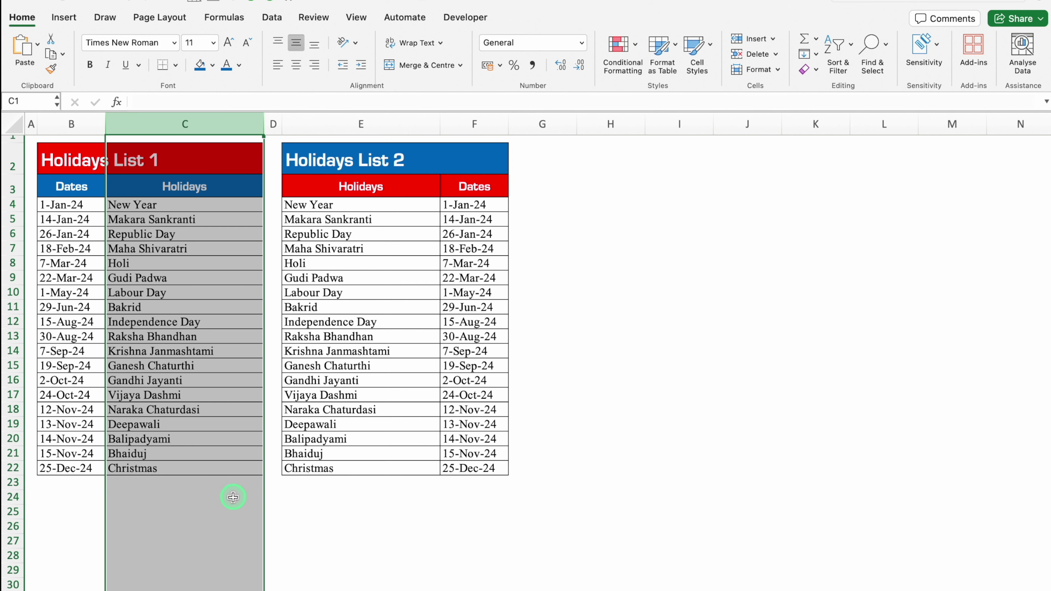
click(235, 511)
- Start a VLOOKUP formula in E5 of the VLOOKUP with IFERROR - 1st Way sheet with C5 as the lookup value
click(431, 589)
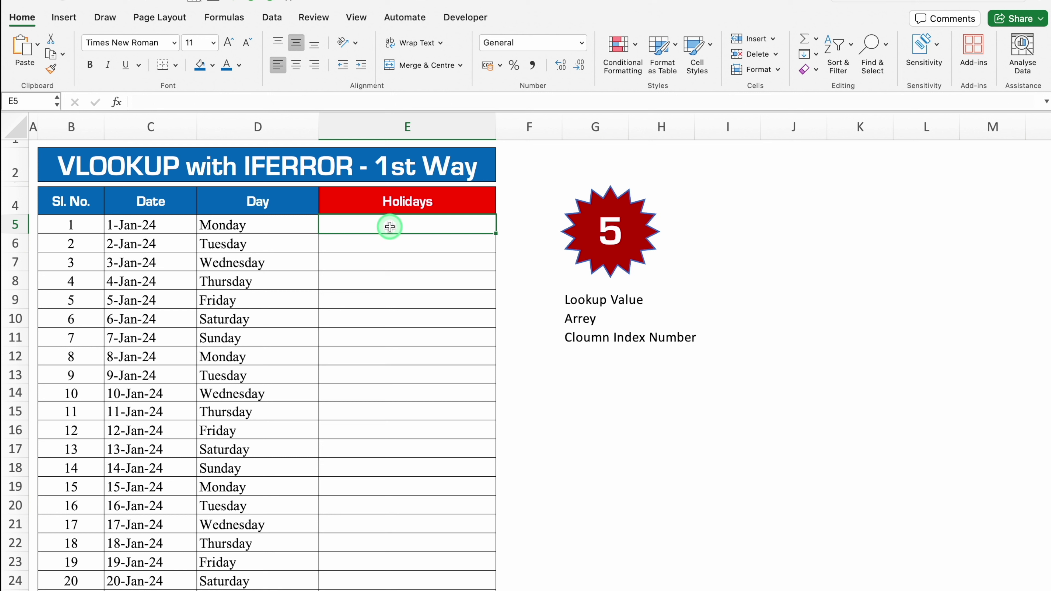
text(=)
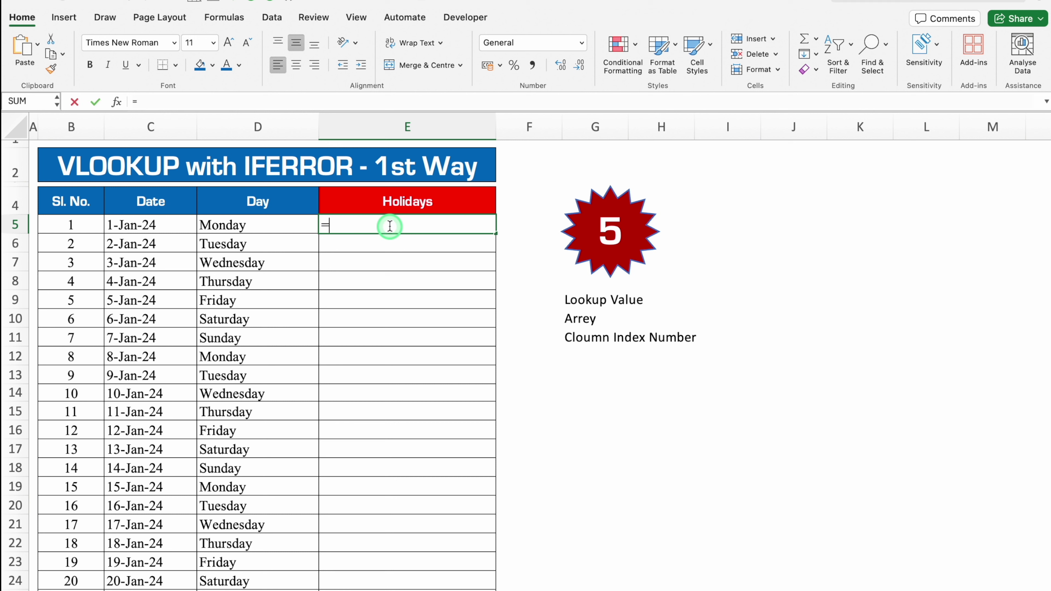
text(Vlo)
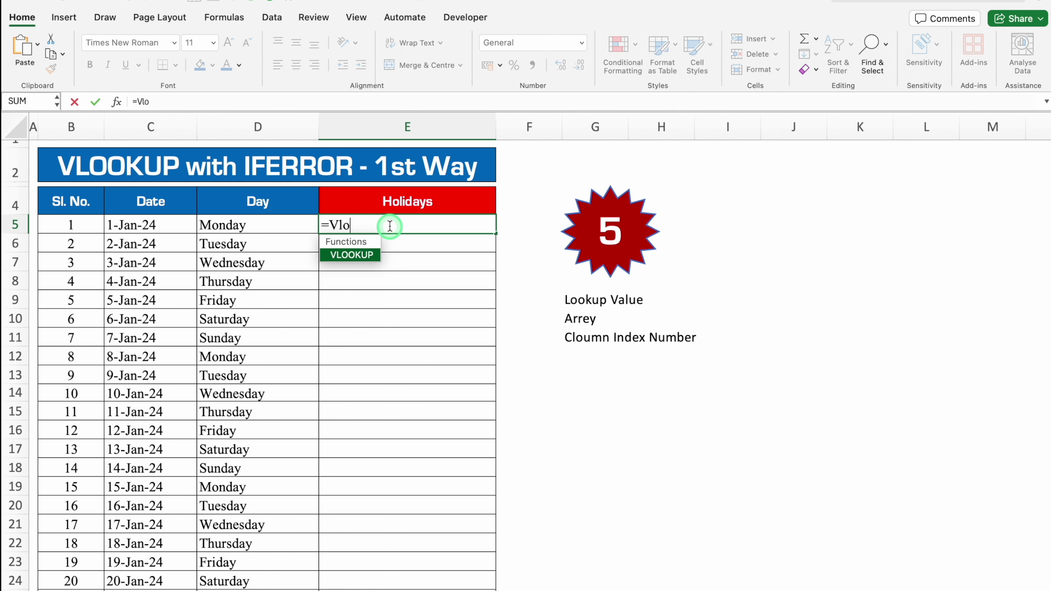
key(Tab)
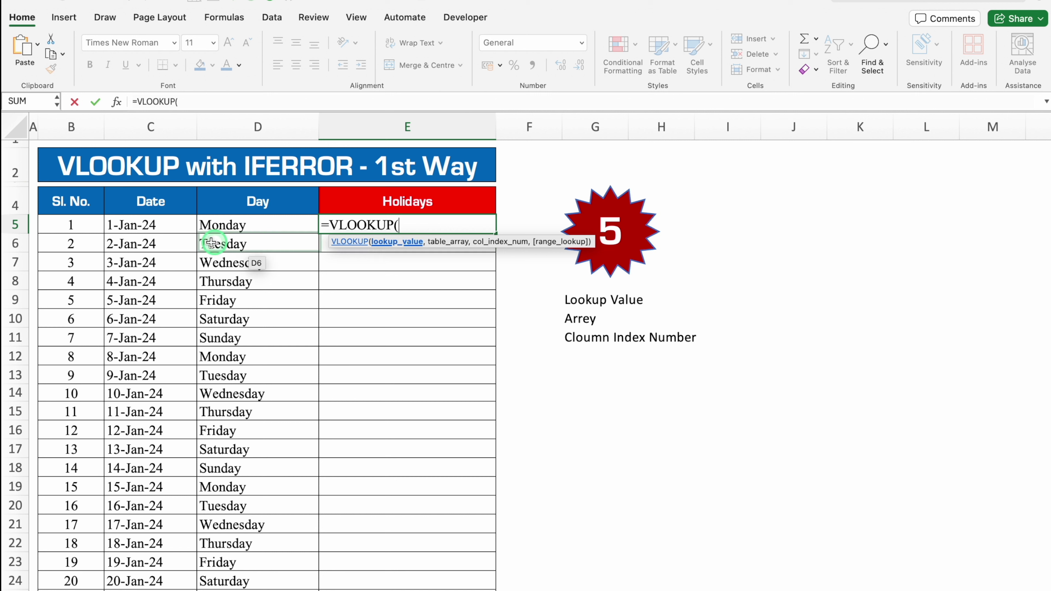
click(169, 224)
text(,)
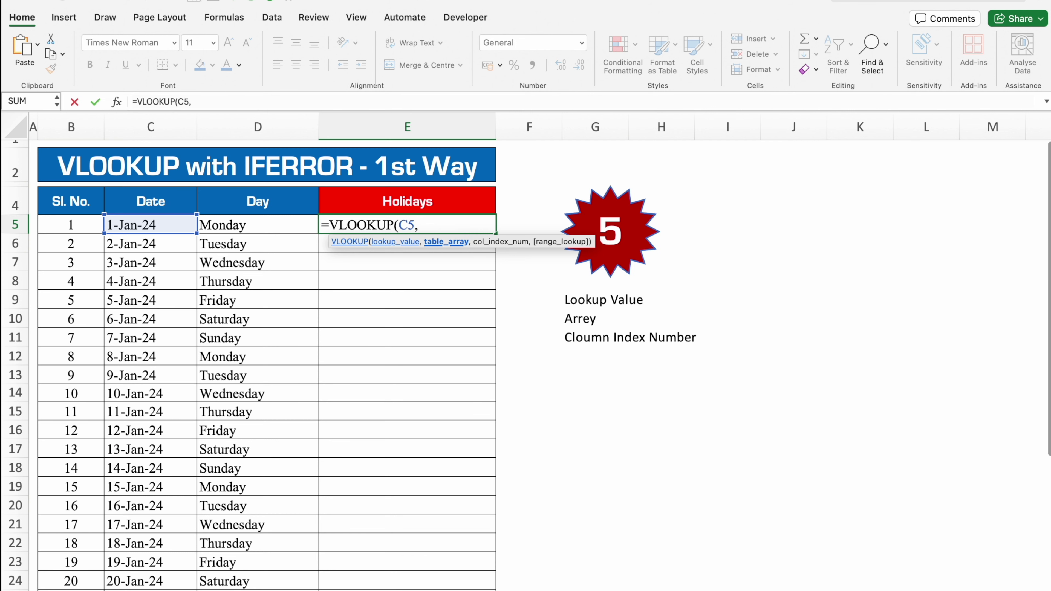
- Set the VLOOKUP table array to columns B:C of the Settings sheet as the absolute reference Settings!$B:$C
click(58, 590)
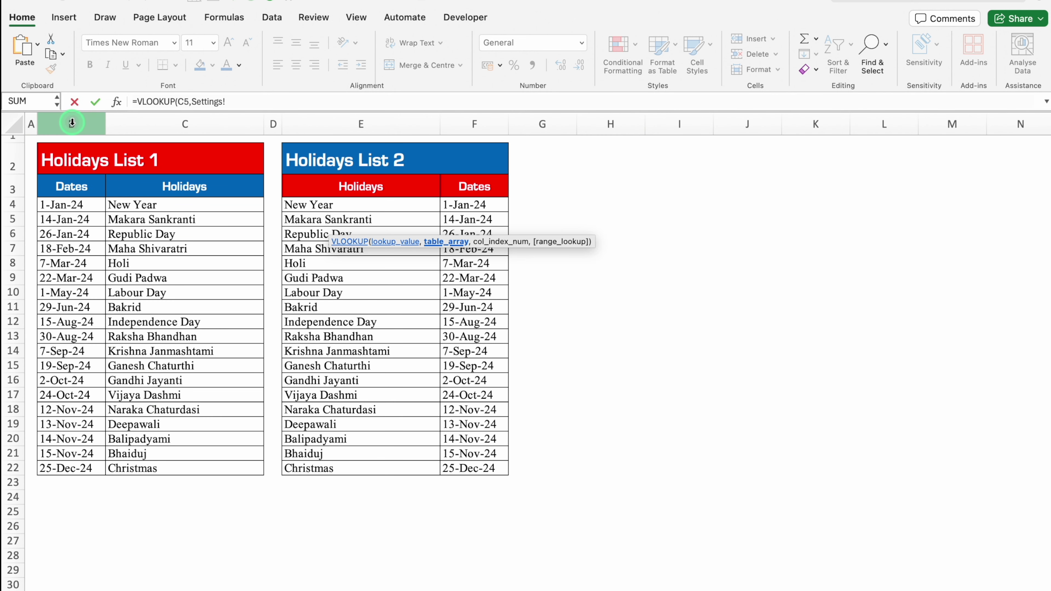
drag(71, 123, 179, 125)
drag(78, 203, 189, 447)
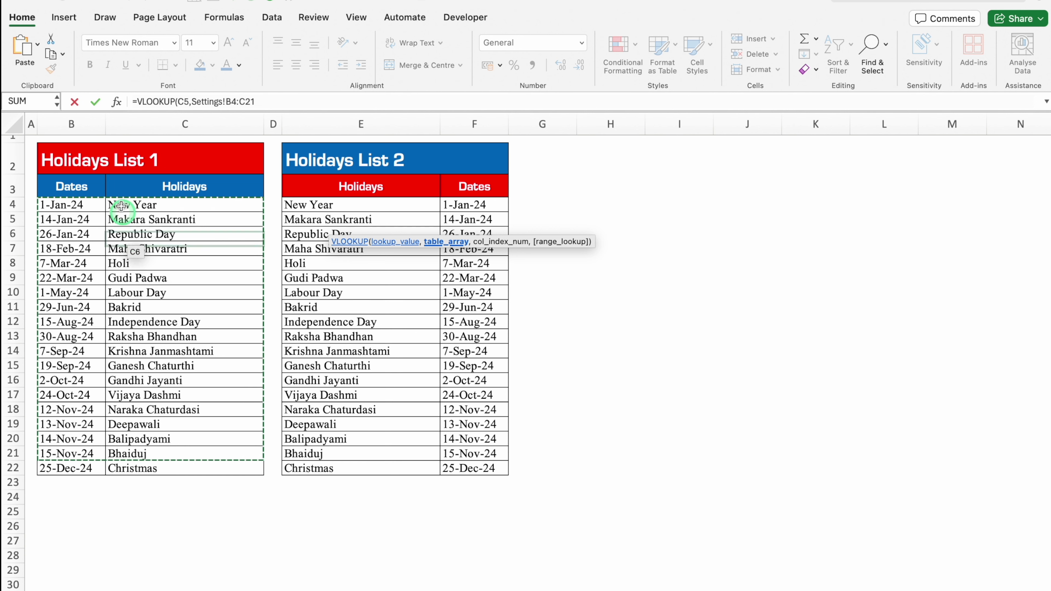
click(88, 123)
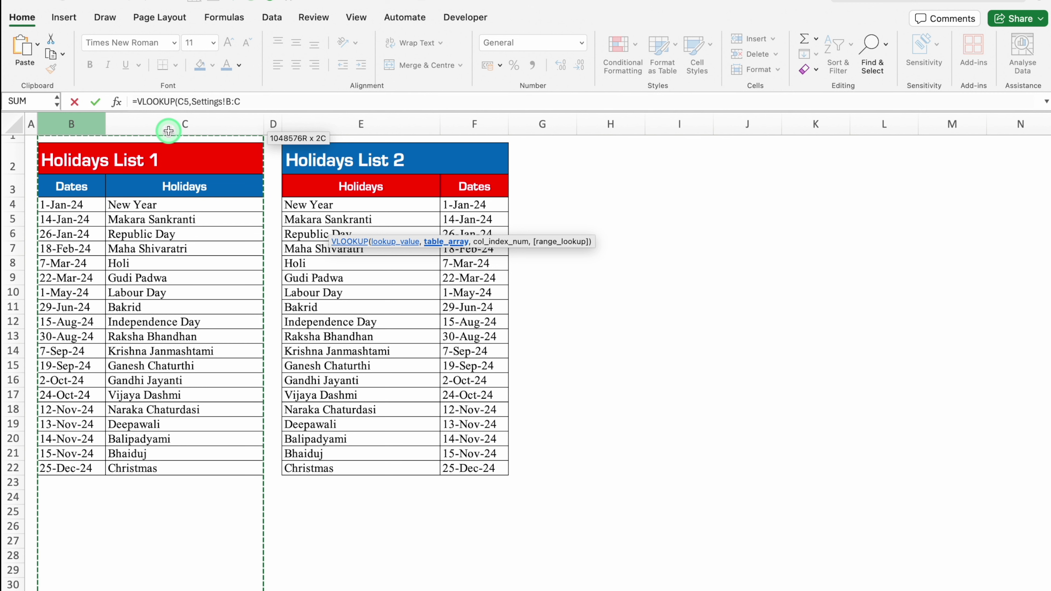
key(F4)
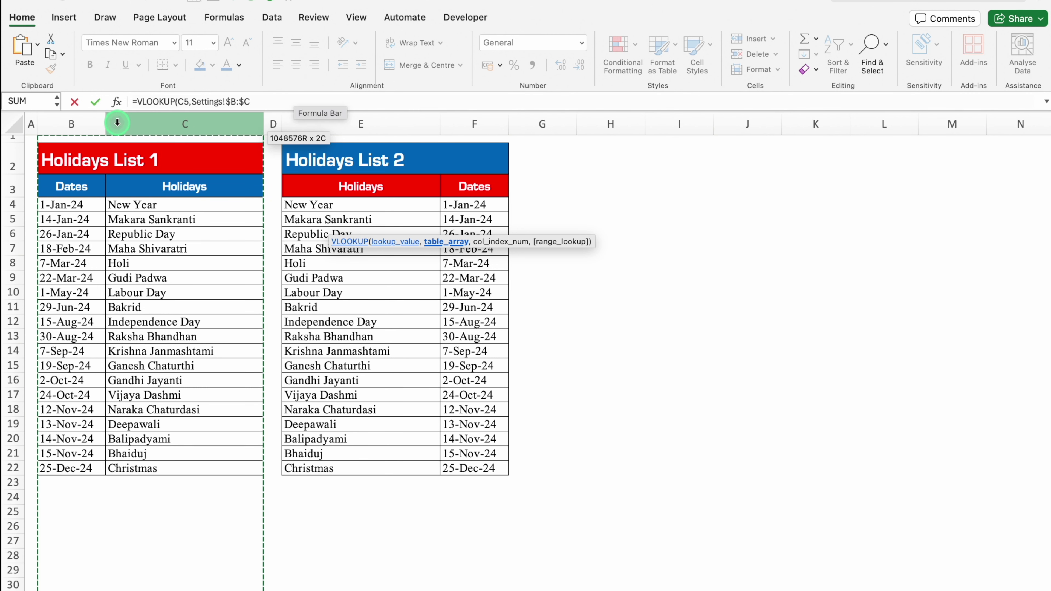
text(,)
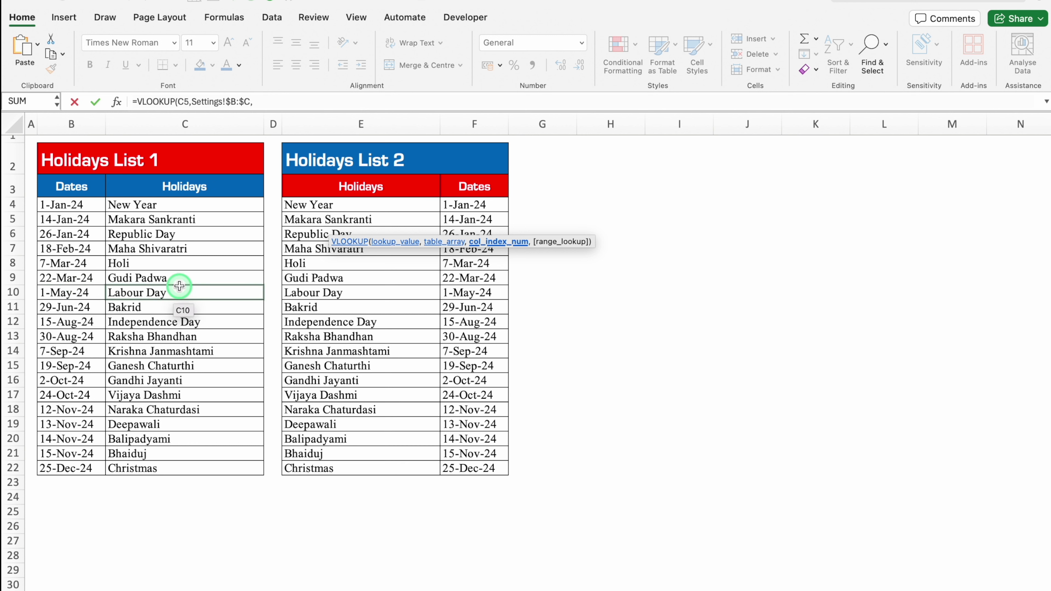
- Complete the VLOOKUP with column index 2 and range lookup 0, so E5 holds =VLOOKUP(C5,Settings!$B:$C,2,0)
text(2,)
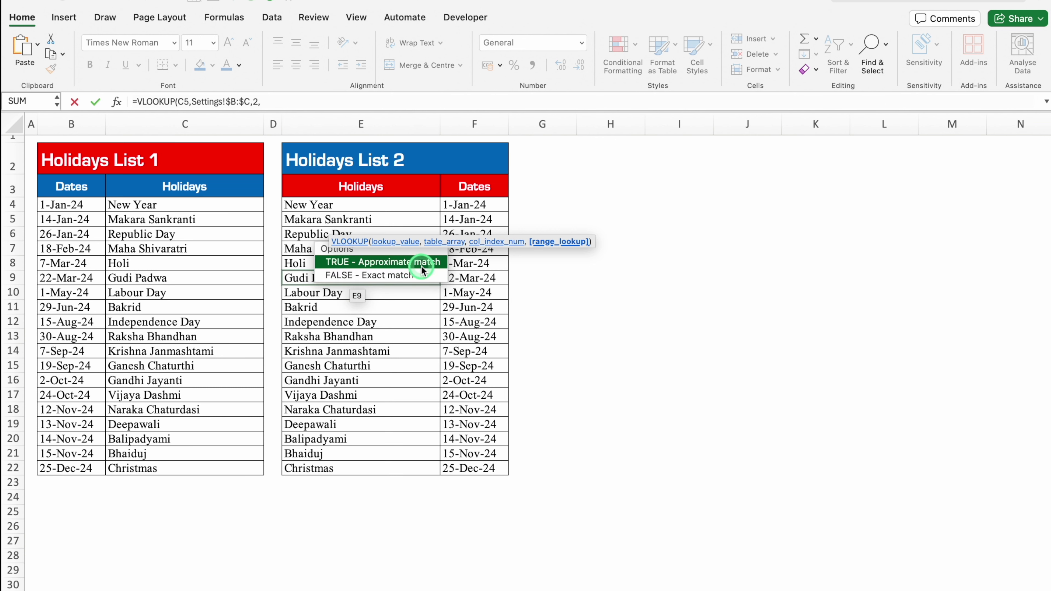
click(323, 107)
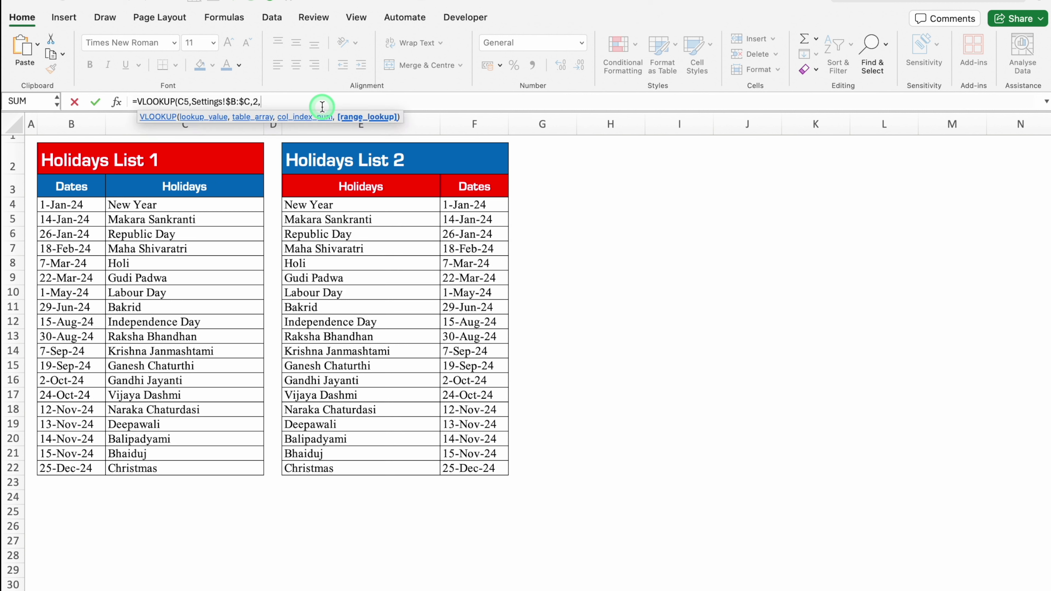
text(0)
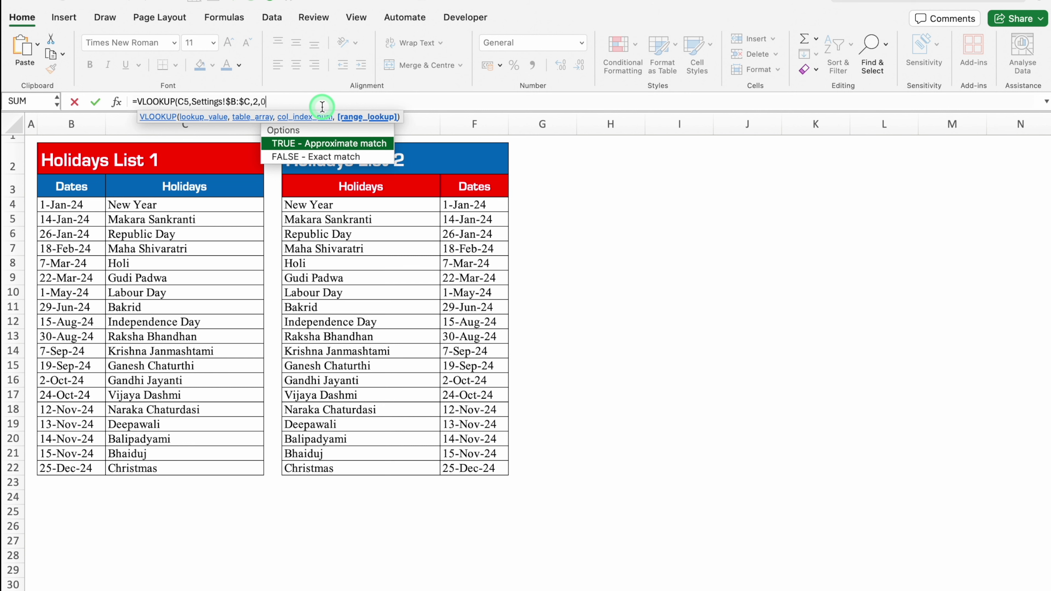
text())
key(Return)
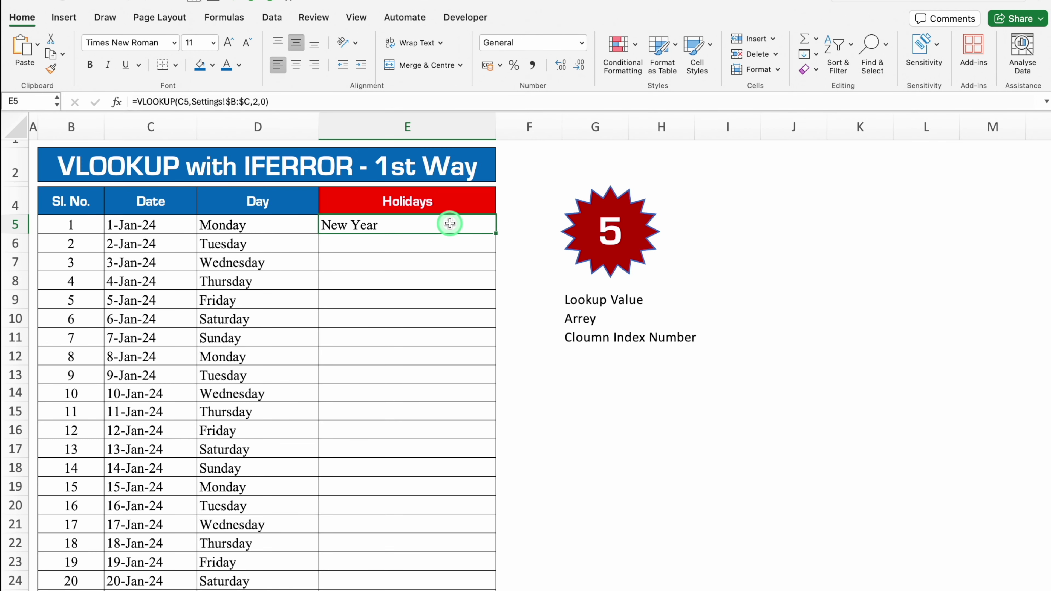
- Fill the VLOOKUP formula from E5 down to E14 and check the copied results in the Holidays column
drag(496, 233, 481, 404)
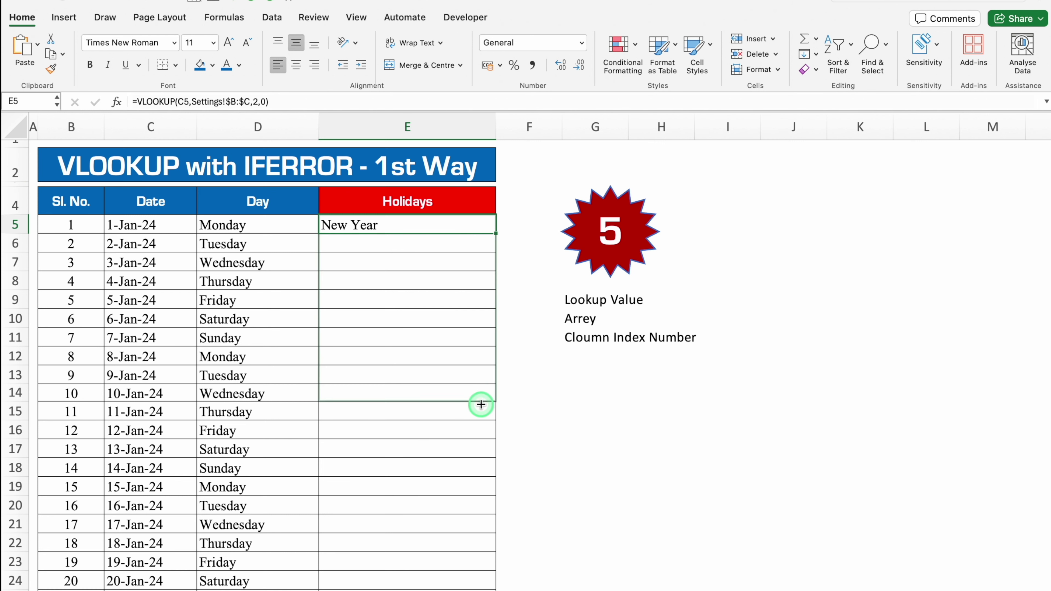
click(381, 243)
click(392, 261)
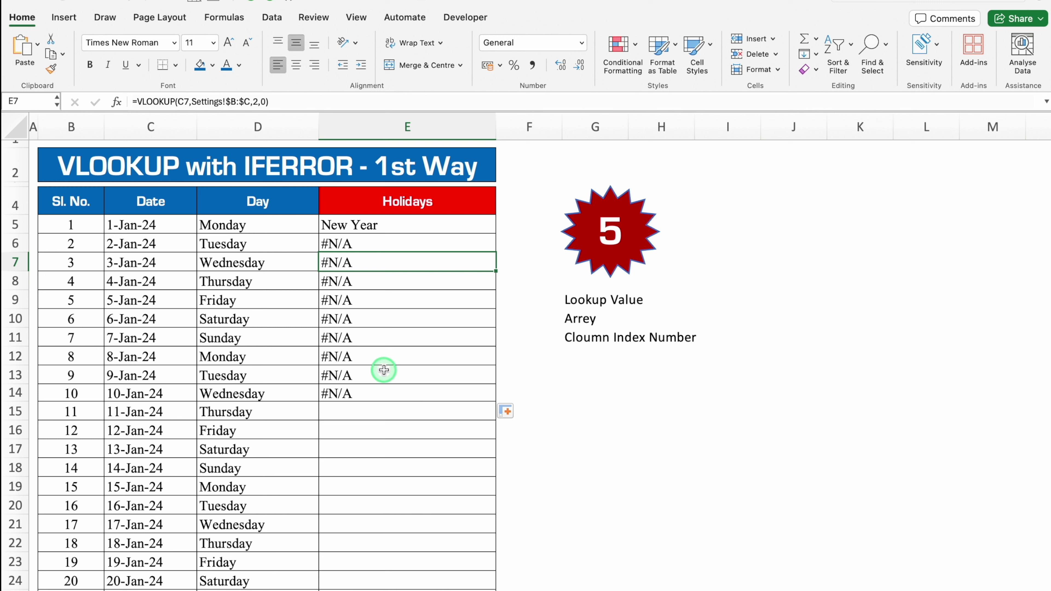
- Wrap the E5 formula in IFERROR with an empty-text fallback: =IFERROR(VLOOKUP(C5,Settings!$B:$C,2,0),"")
click(379, 227)
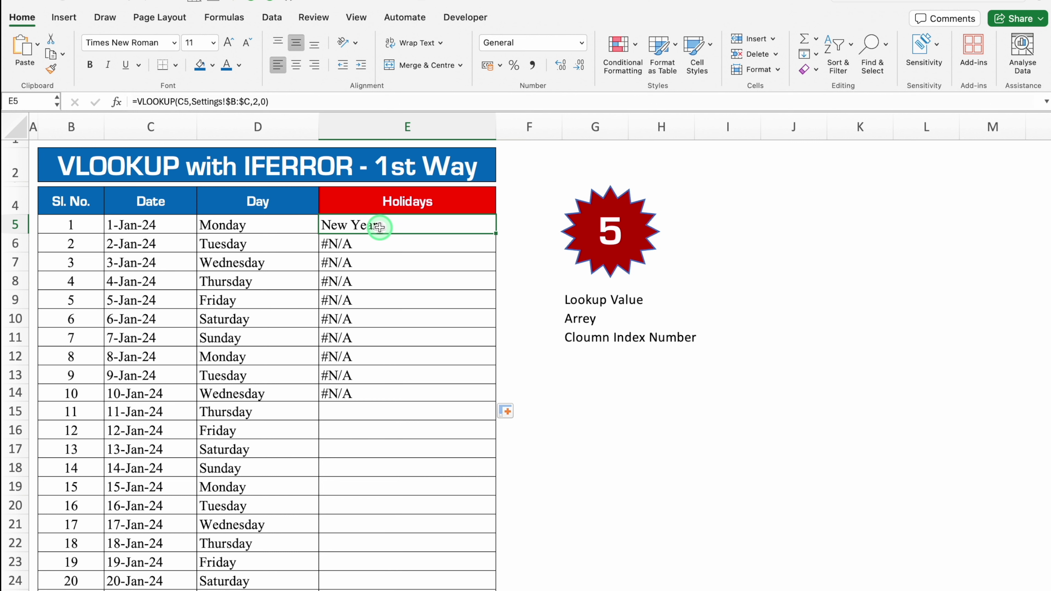
click(142, 102)
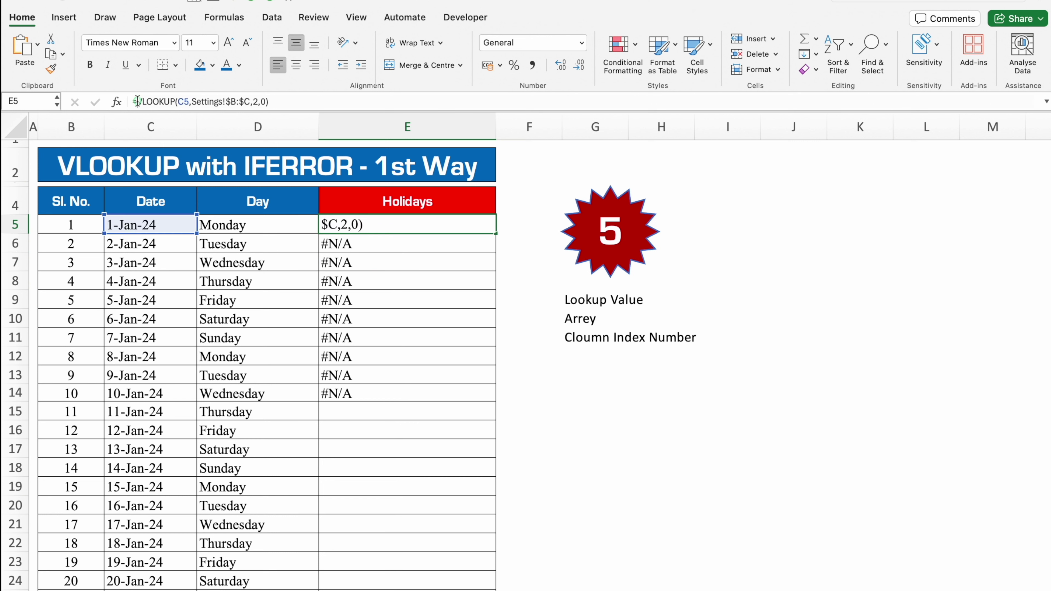
text(iferro)
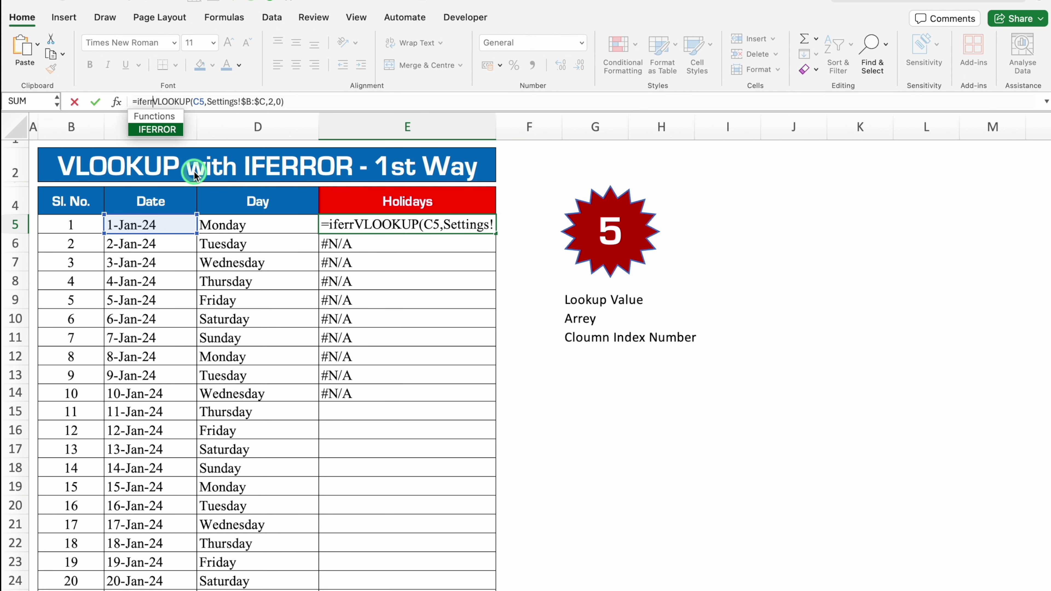
double_click(172, 129)
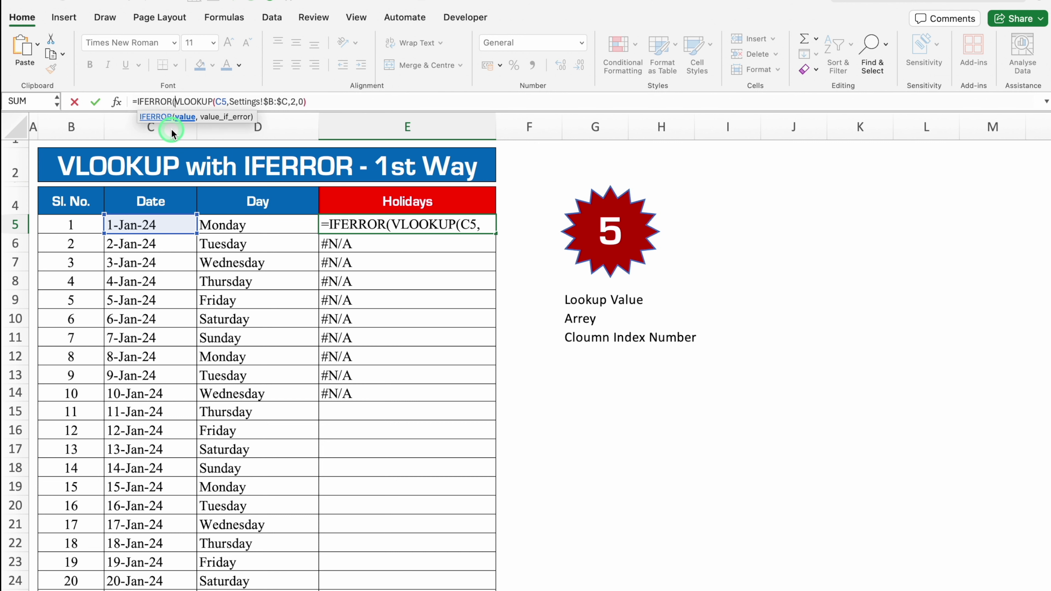
click(327, 102)
text(,)
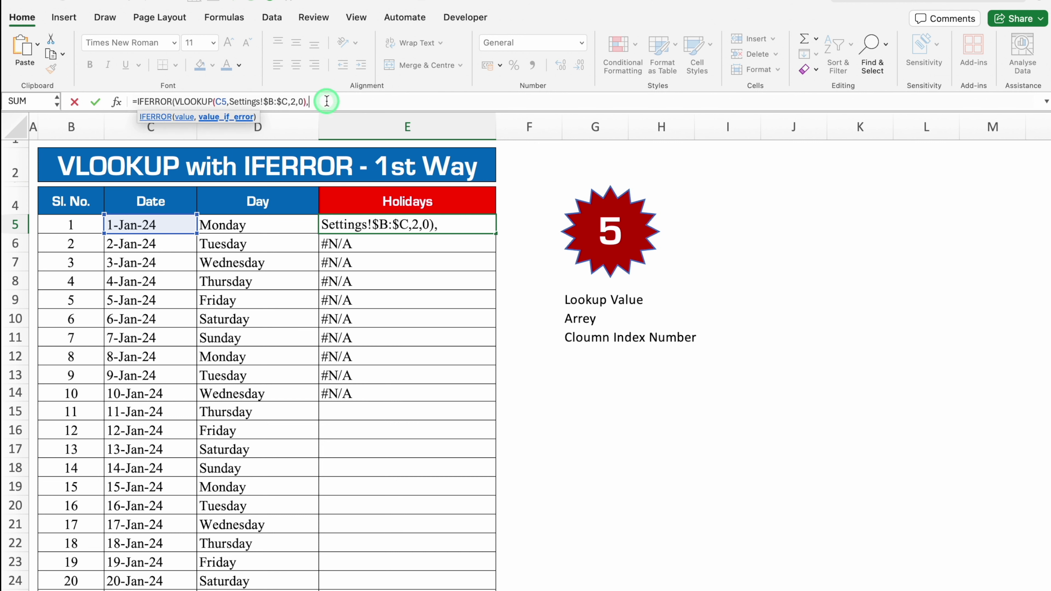
text("")
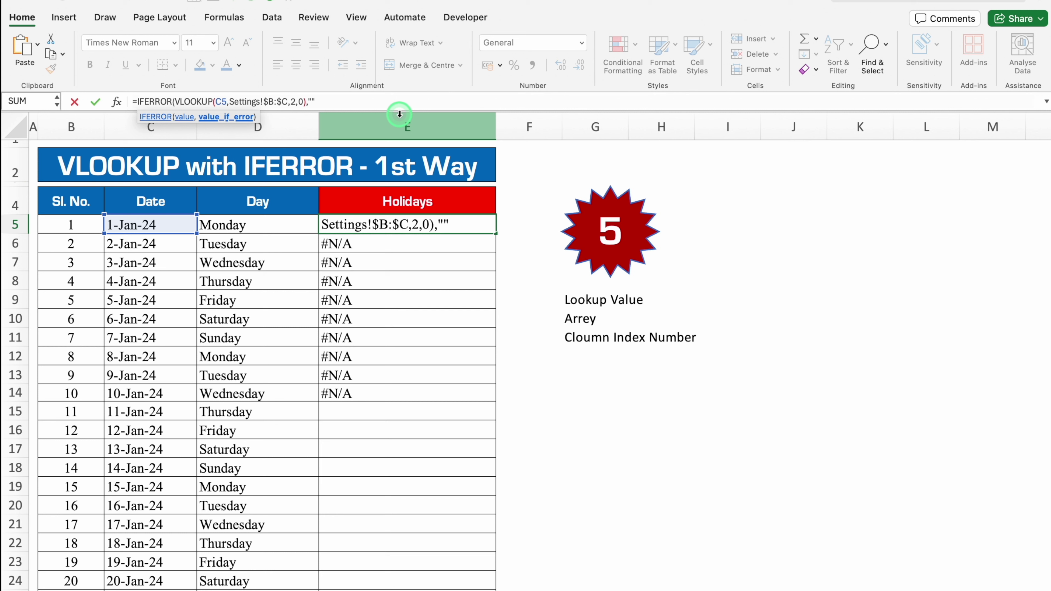
text())
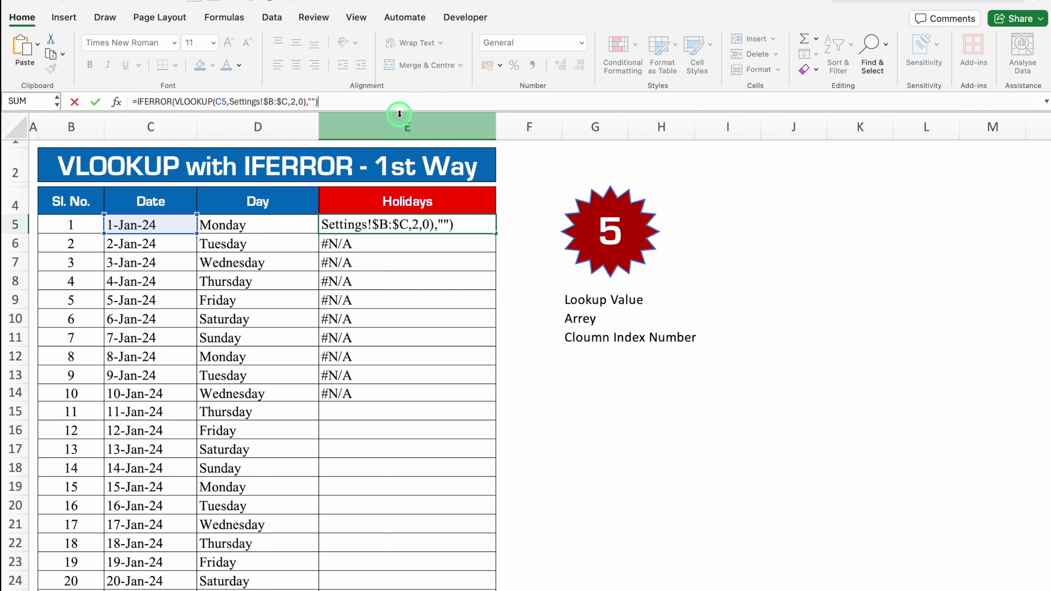
key(ctrl+Return)
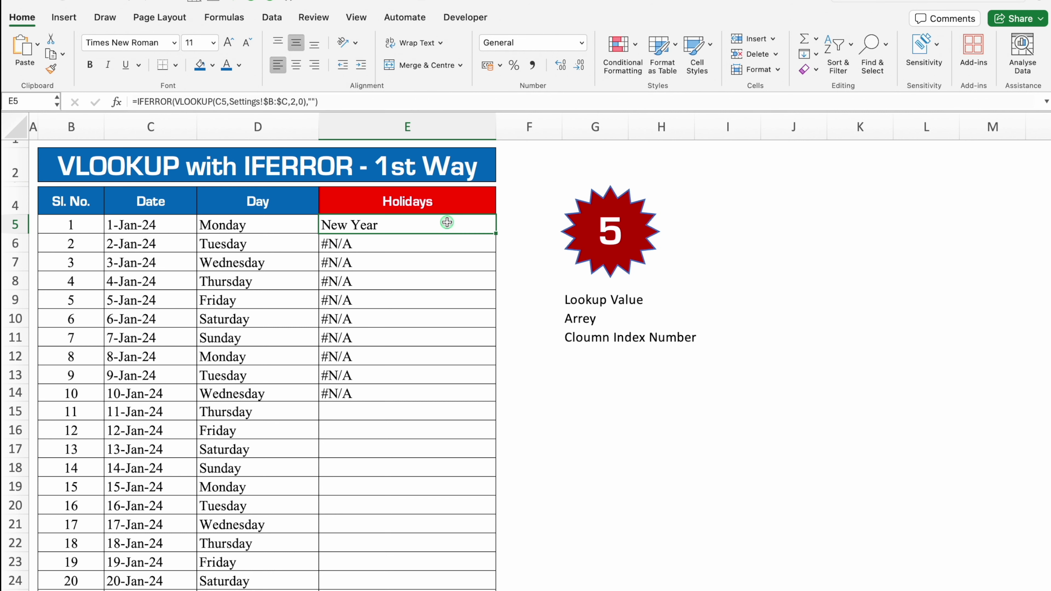
- Fill the IFERROR formula from E5 down the Holidays column to row 35
drag(496, 235, 496, 572)
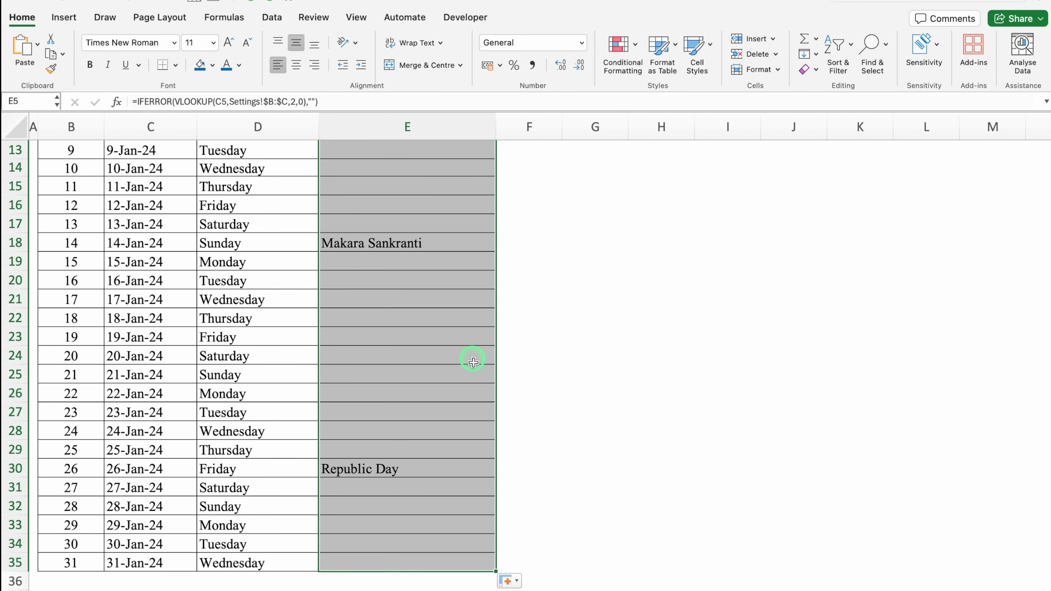
scroll(1041, 439, up, 4)
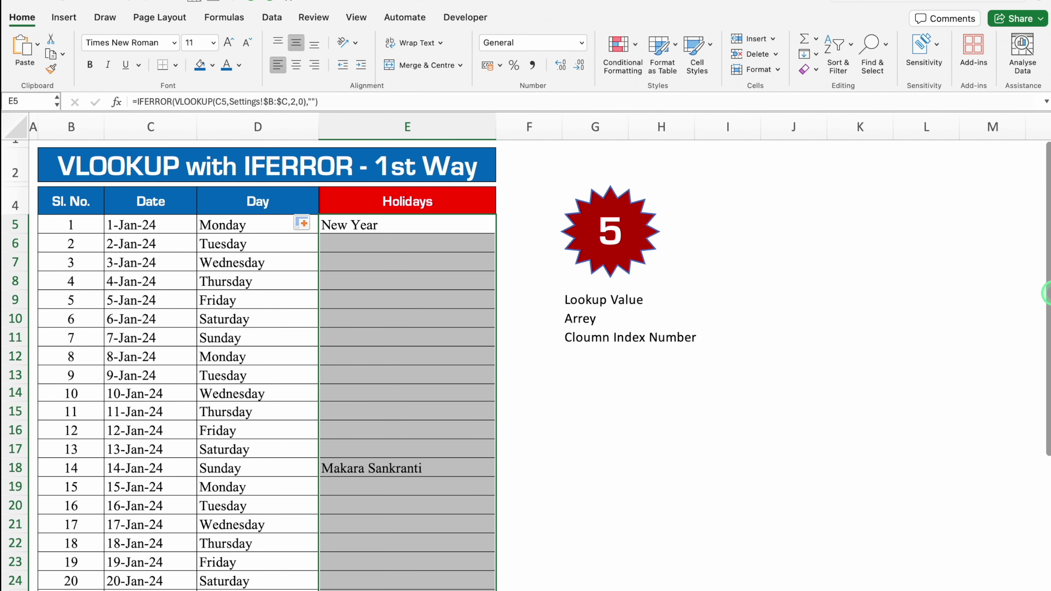
click(793, 219)
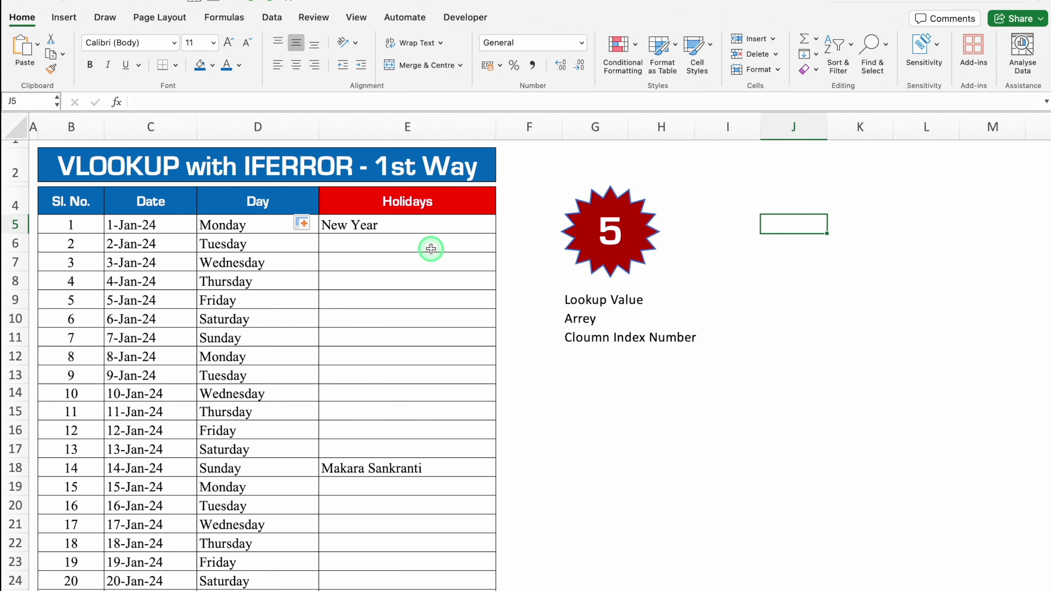
- Start a VLOOKUP formula in C4 of the VLOOKUP with IFERROR - 2nd Way sheet with date cell C5 as lookup value
click(429, 122)
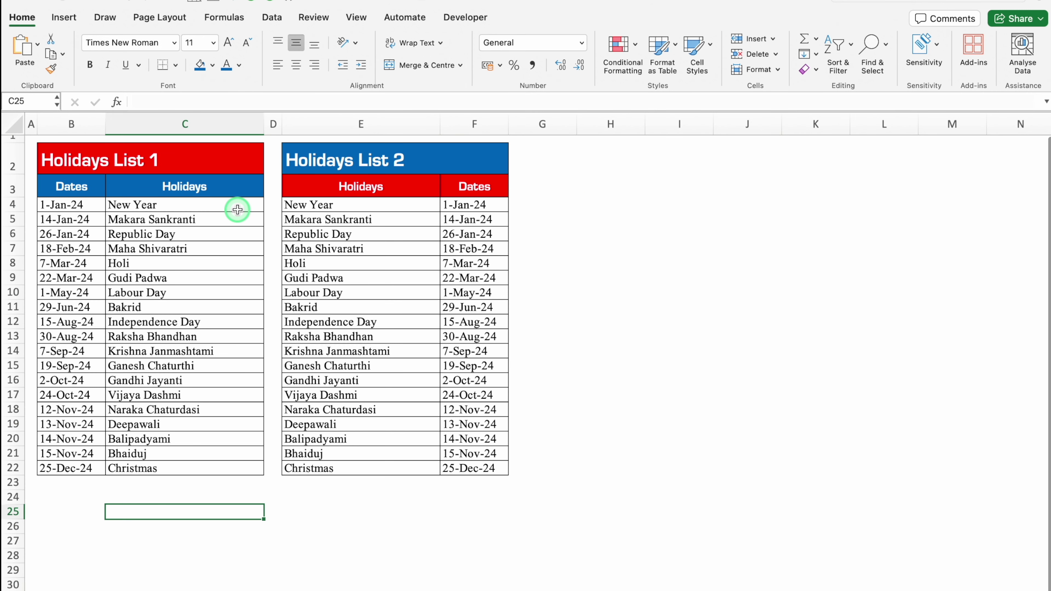
click(201, 121)
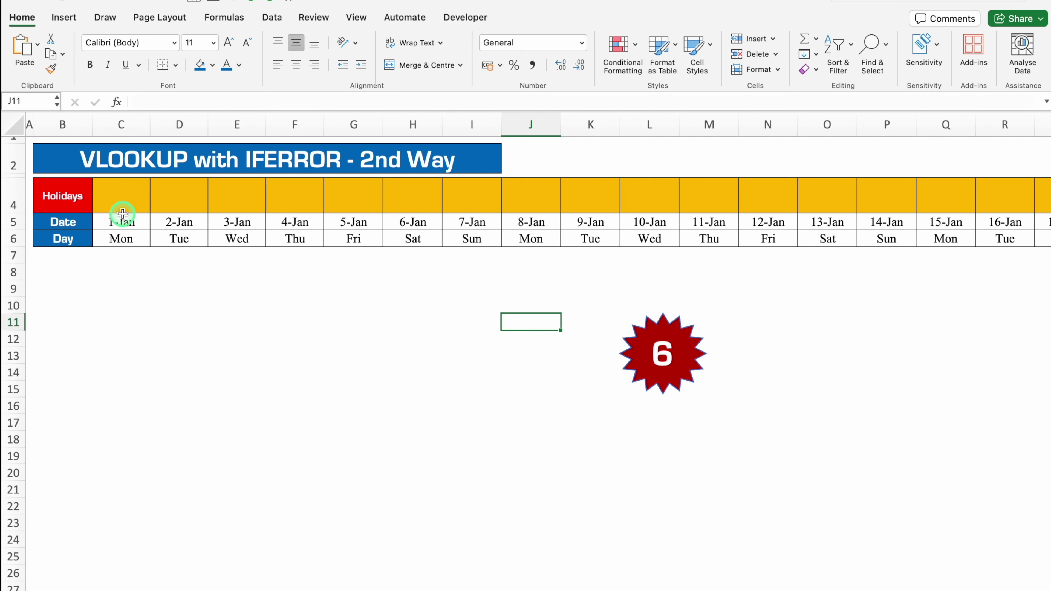
click(117, 194)
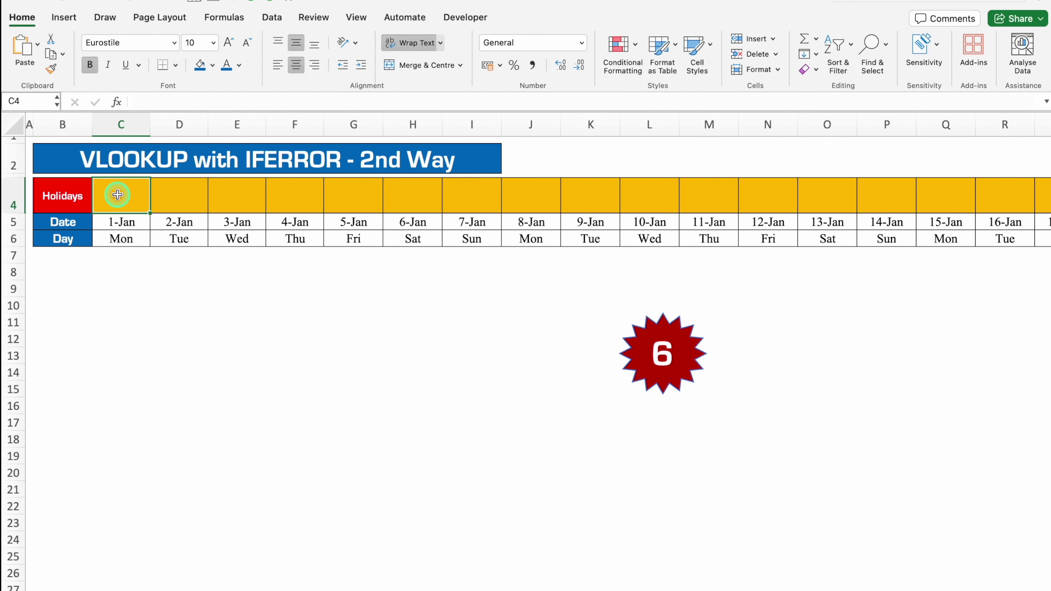
text(=)
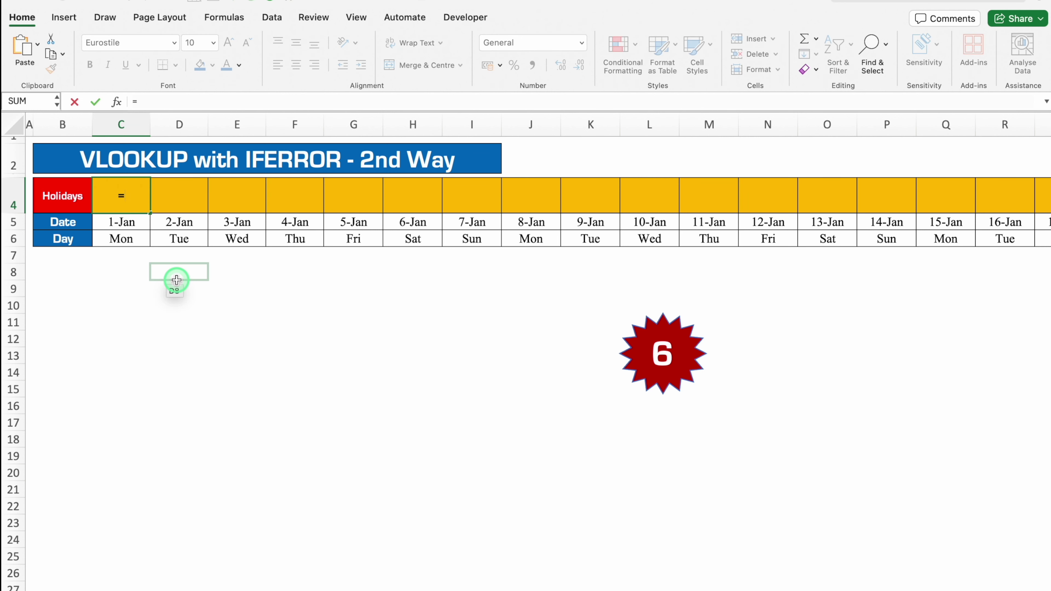
text(vlo)
double_click(140, 234)
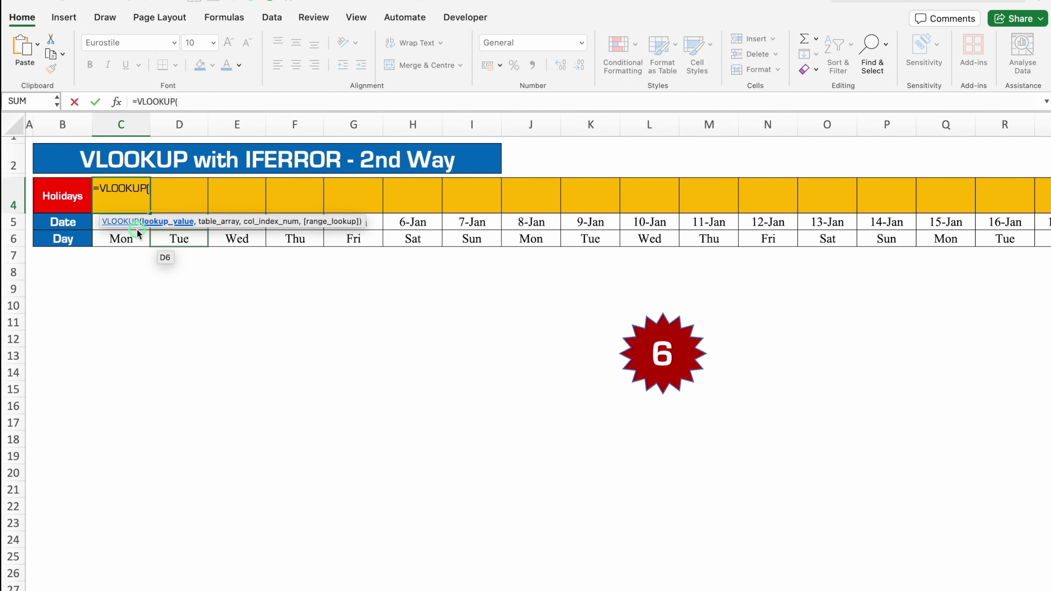
click(122, 237)
key(Up)
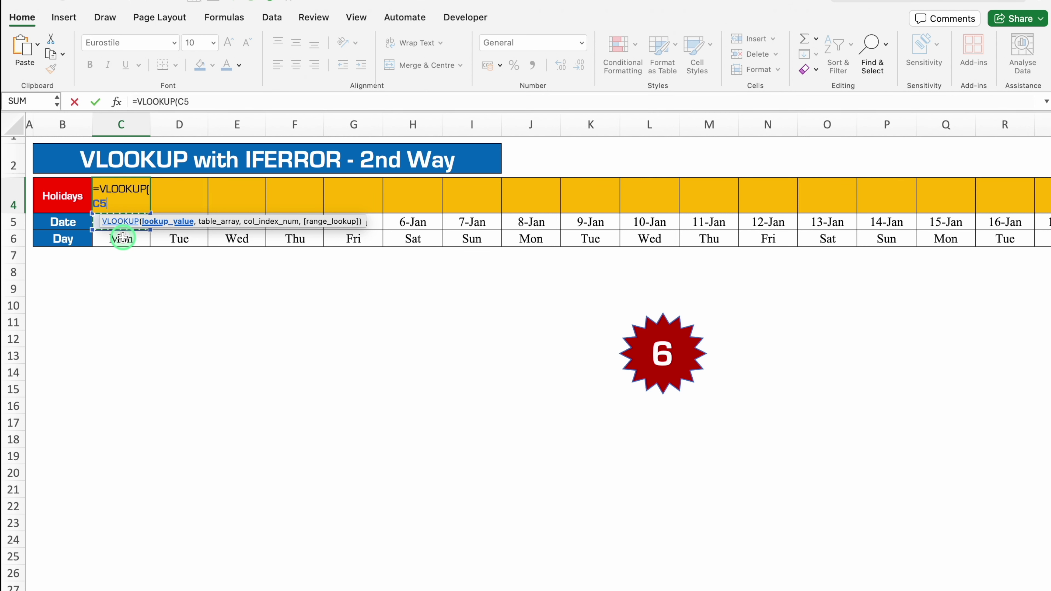
text(,)
- Complete C4 as =VLOOKUP(C5,Settings!$B:$C,2,0) and fill it across the Holidays row to F4
click(106, 590)
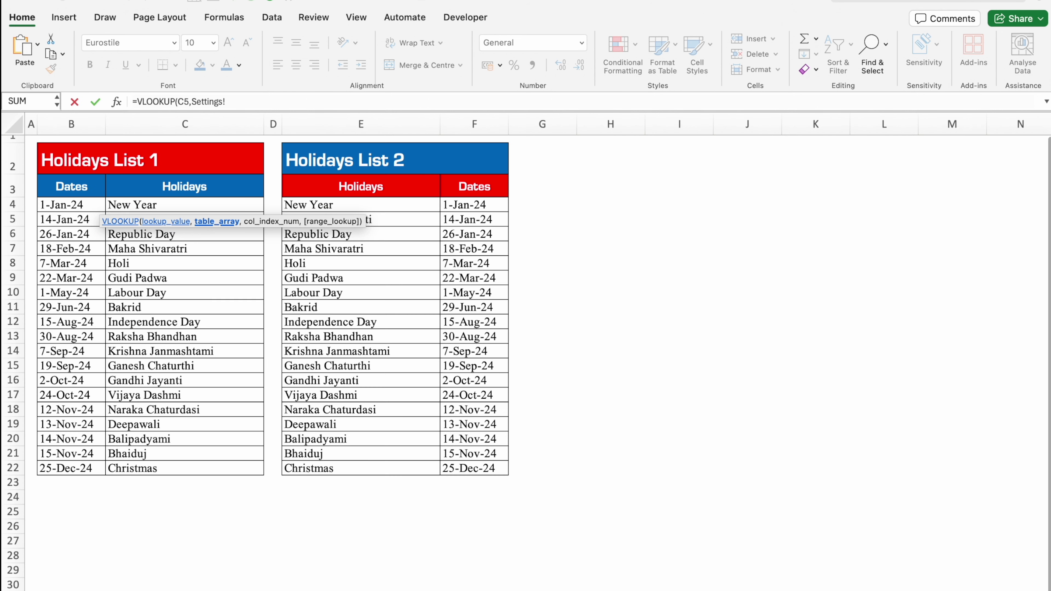
drag(71, 124, 175, 136)
key(F4)
text(,)
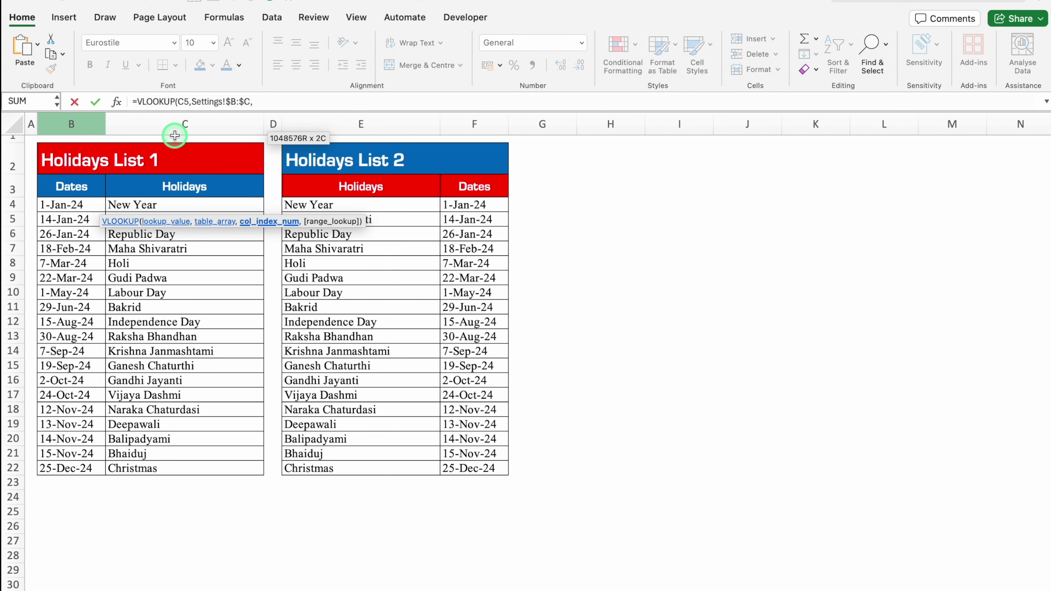
text(2,0)
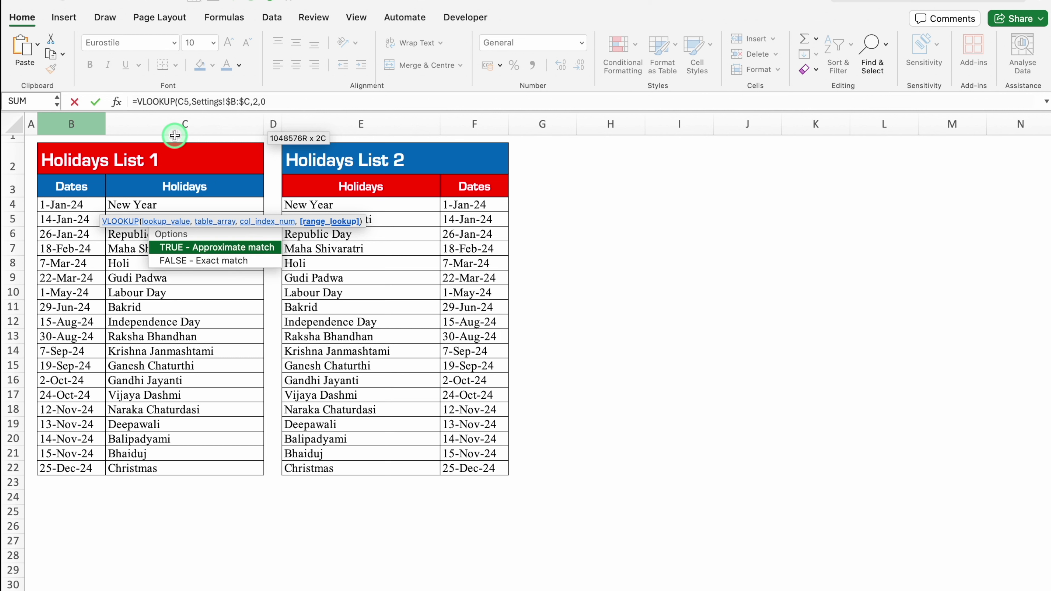
text())
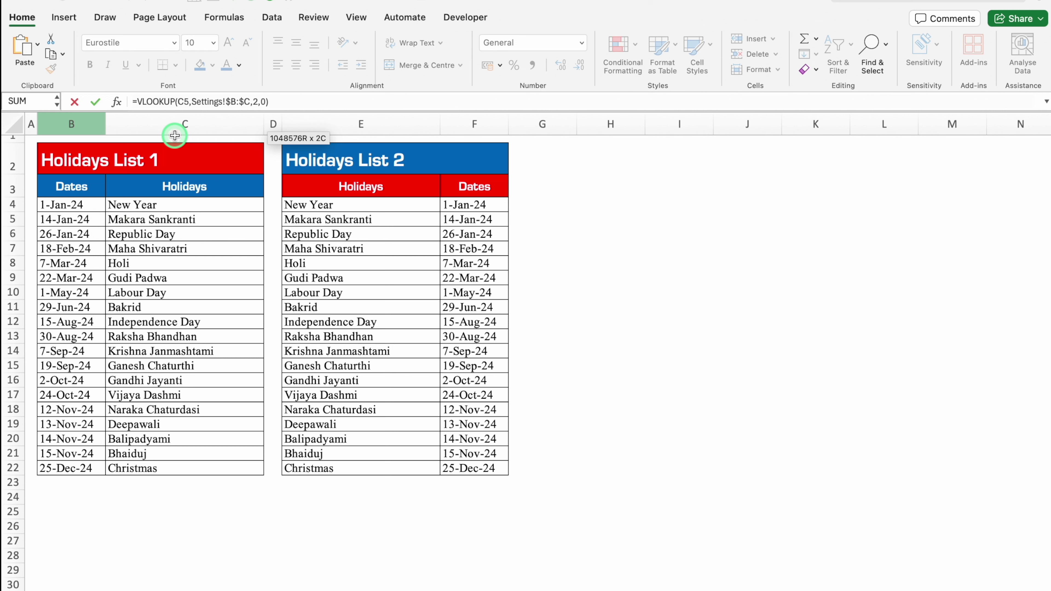
key(Return)
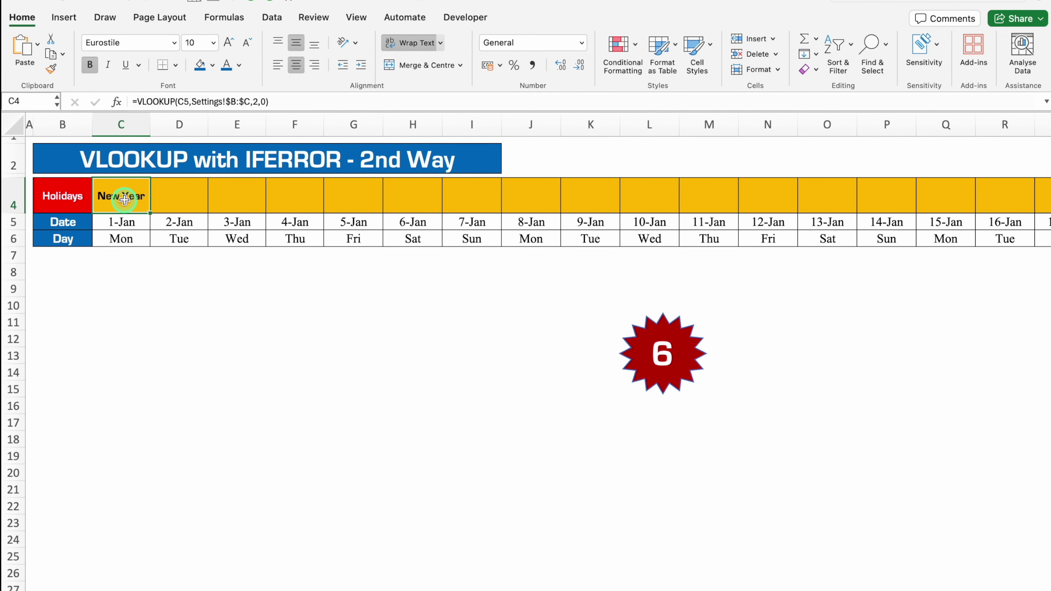
drag(149, 213, 306, 209)
- Wrap the C4 formula in IFERROR with an empty-text fallback: =IFERROR(VLOOKUP(C5,Settings!$B:$C,2,0),"")
click(120, 195)
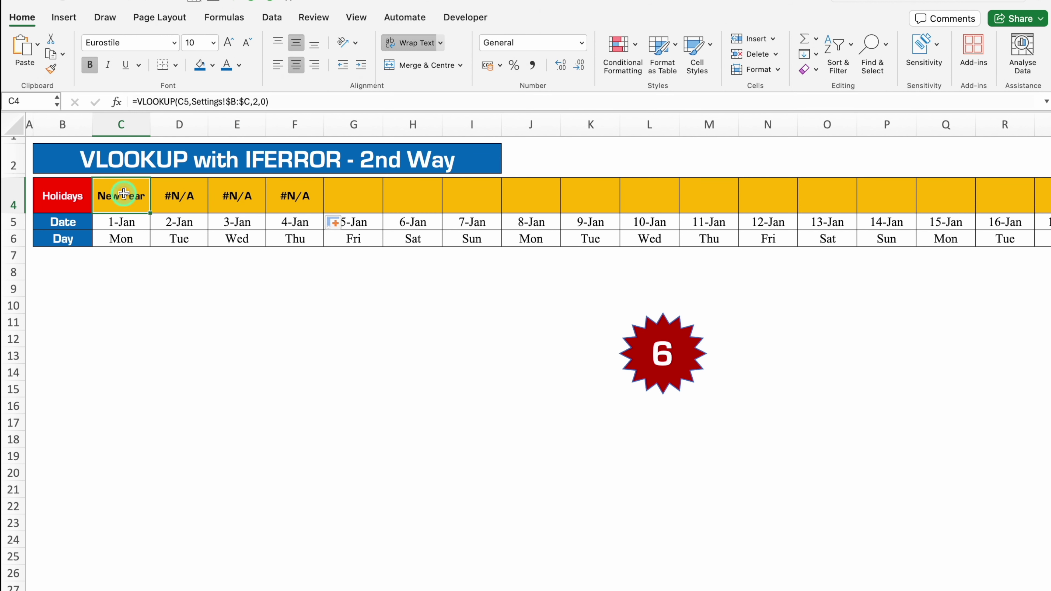
click(150, 99)
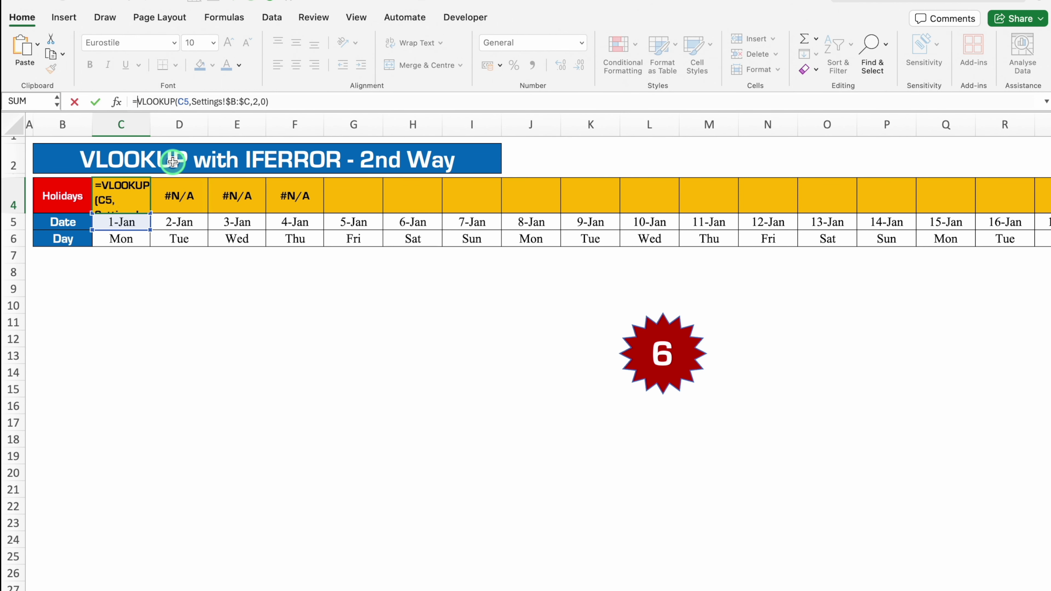
text(IFER)
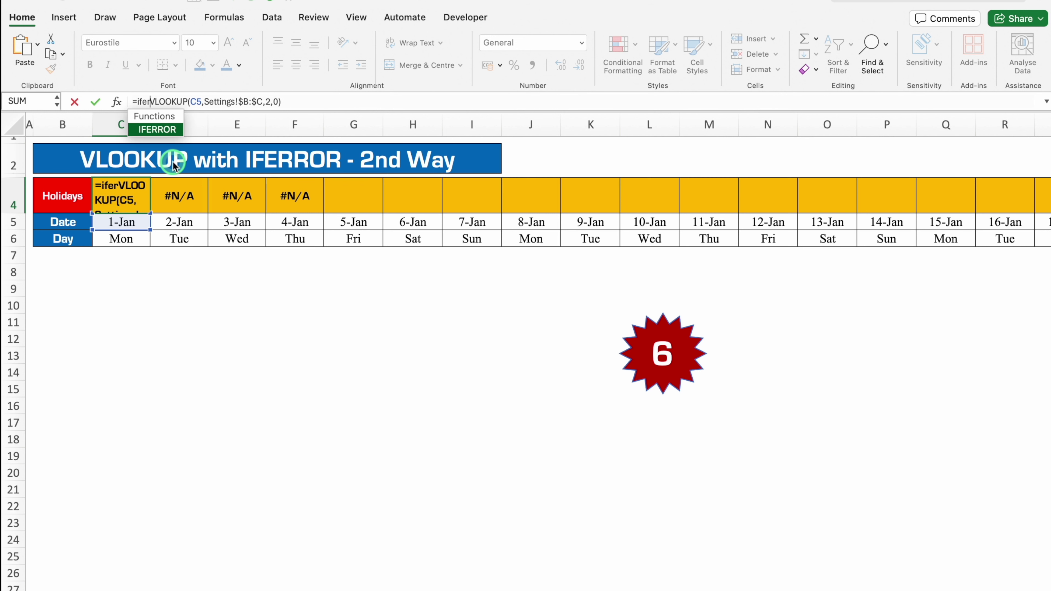
double_click(165, 132)
click(327, 101)
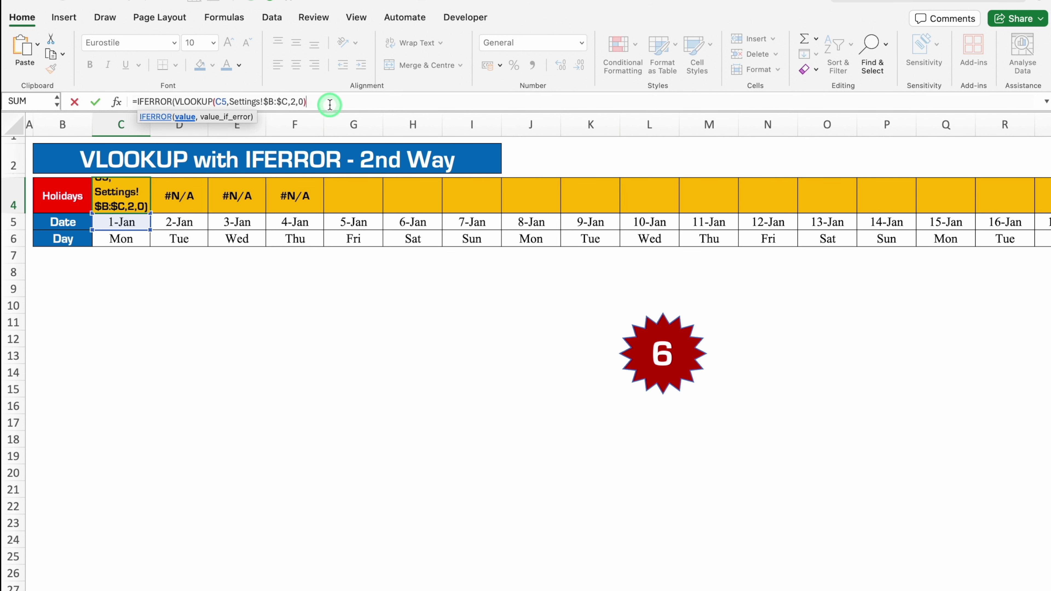
text(,)
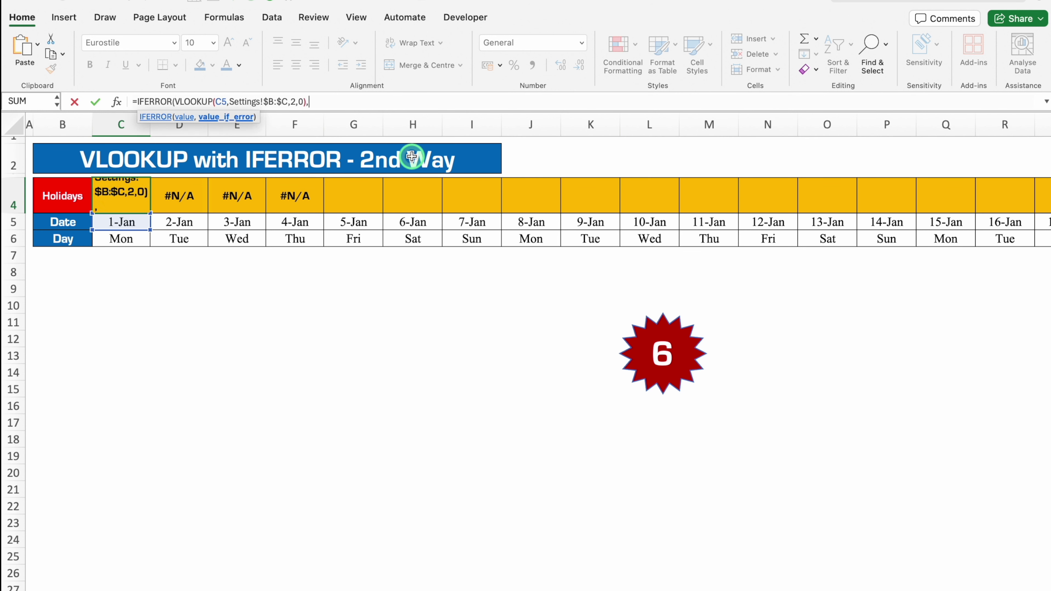
text(""))
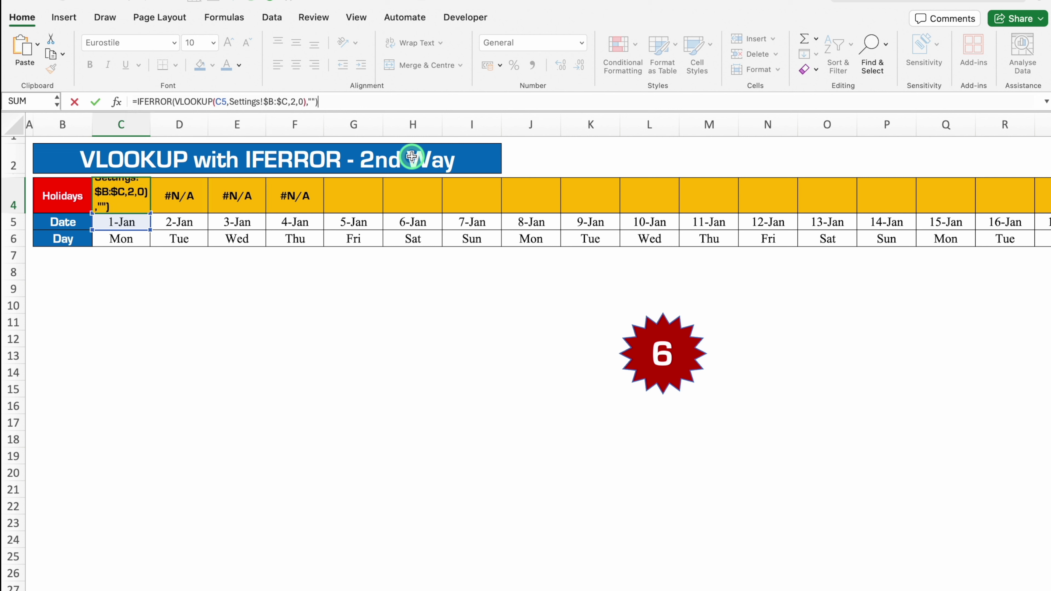
click(412, 156)
- Fill the IFERROR formula from C4 across the Holidays row to AG4, the 31-Jan column
click(219, 214)
click(148, 210)
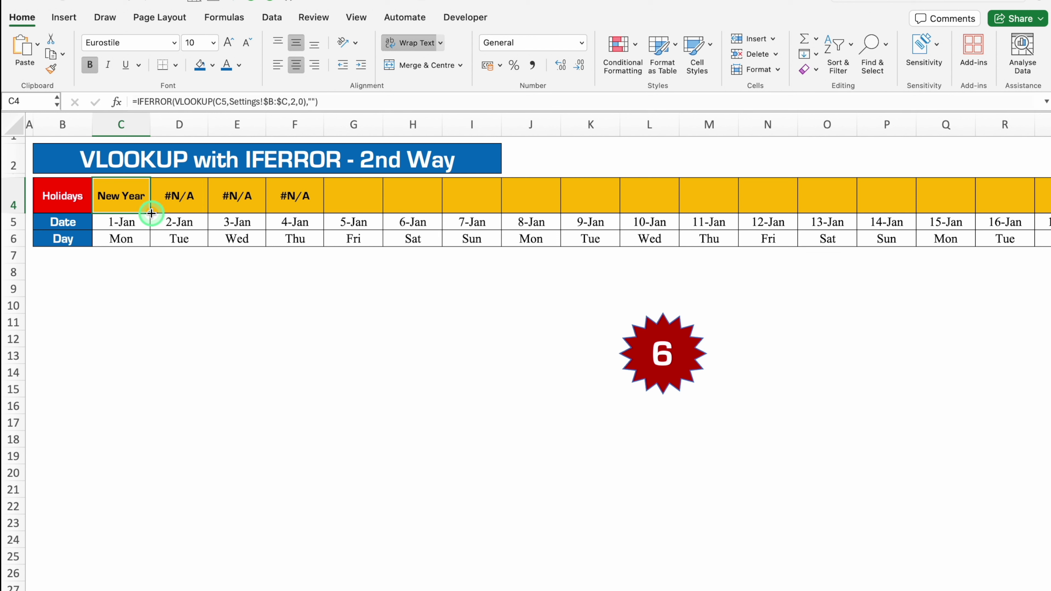
drag(183, 213, 980, 214)
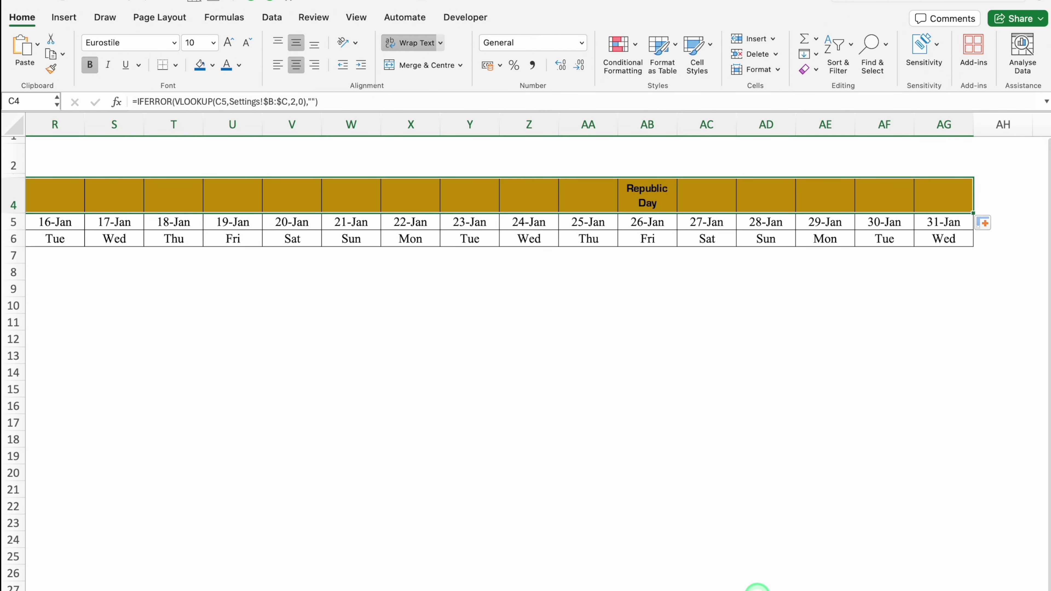
scroll(680, 584, left, 15)
click(223, 408)
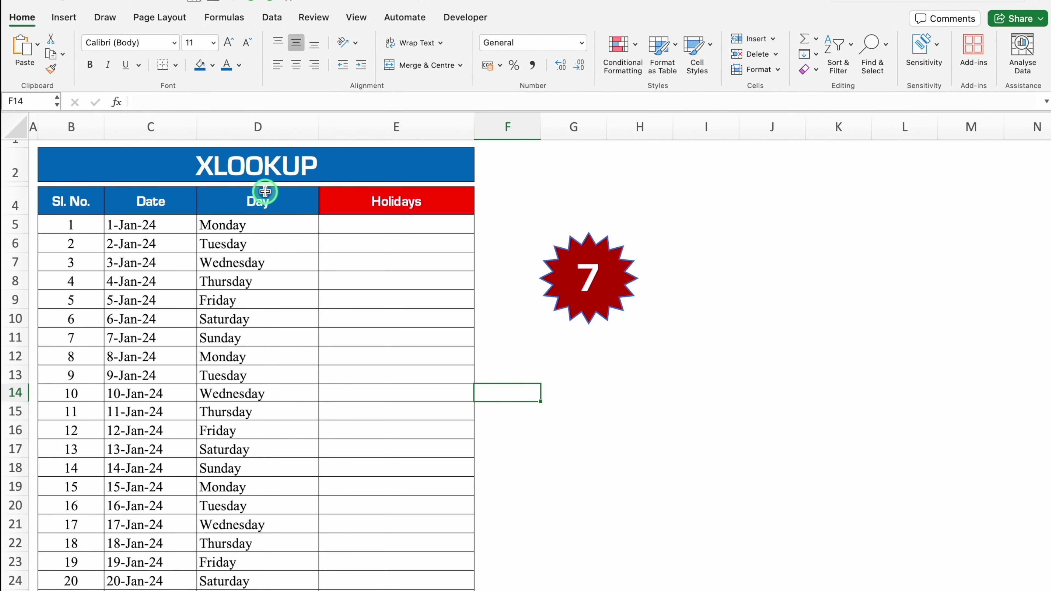
- Compare the column order of both holiday lists, and start an XLOOKUP in E5 of the XLOOKUP sheet with lookup value C5
click(148, 127)
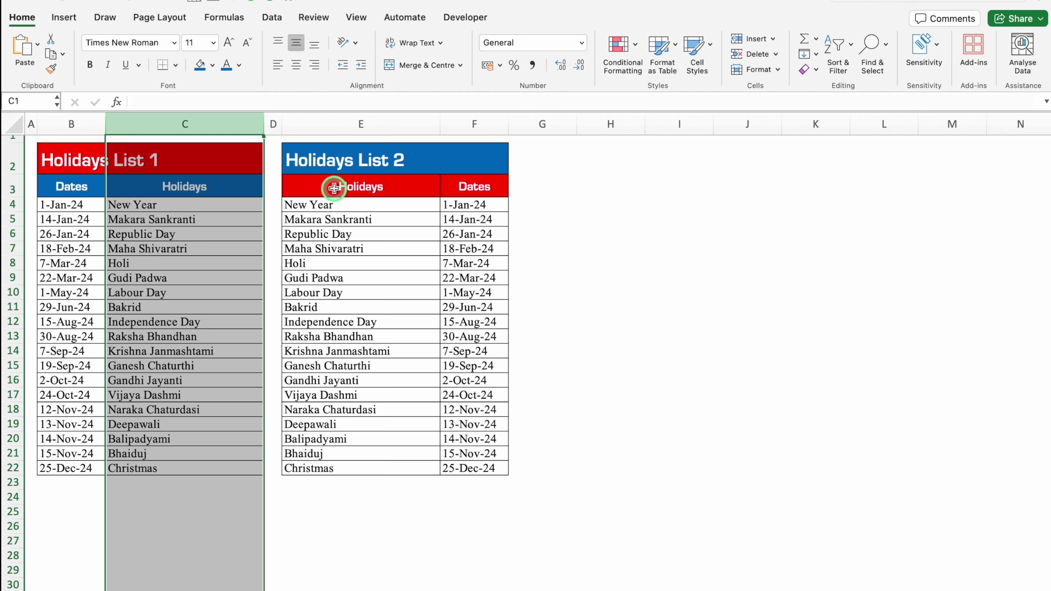
drag(334, 188, 476, 182)
drag(362, 124, 452, 133)
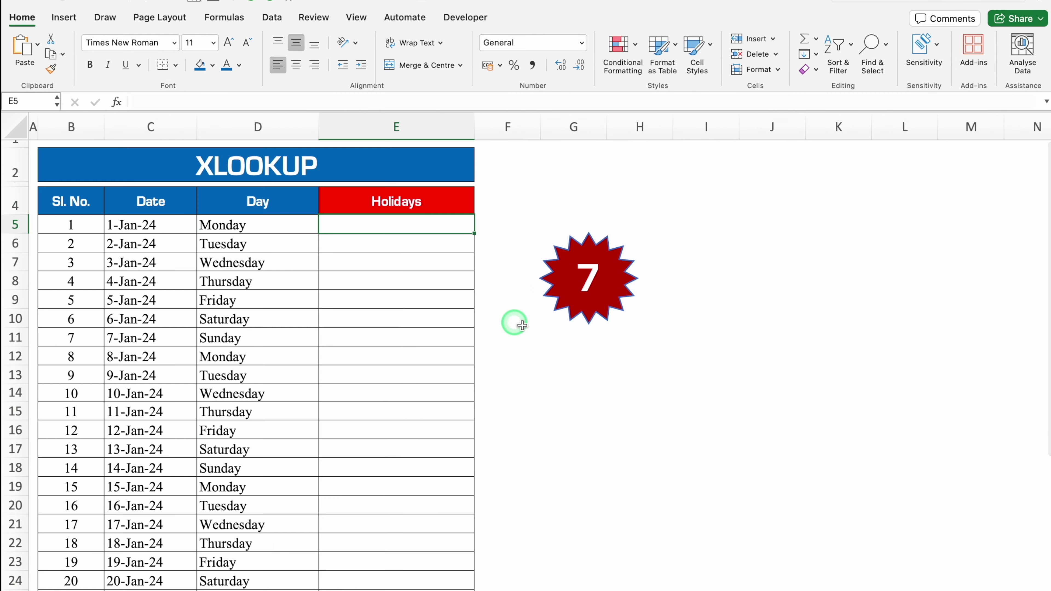
text(=)
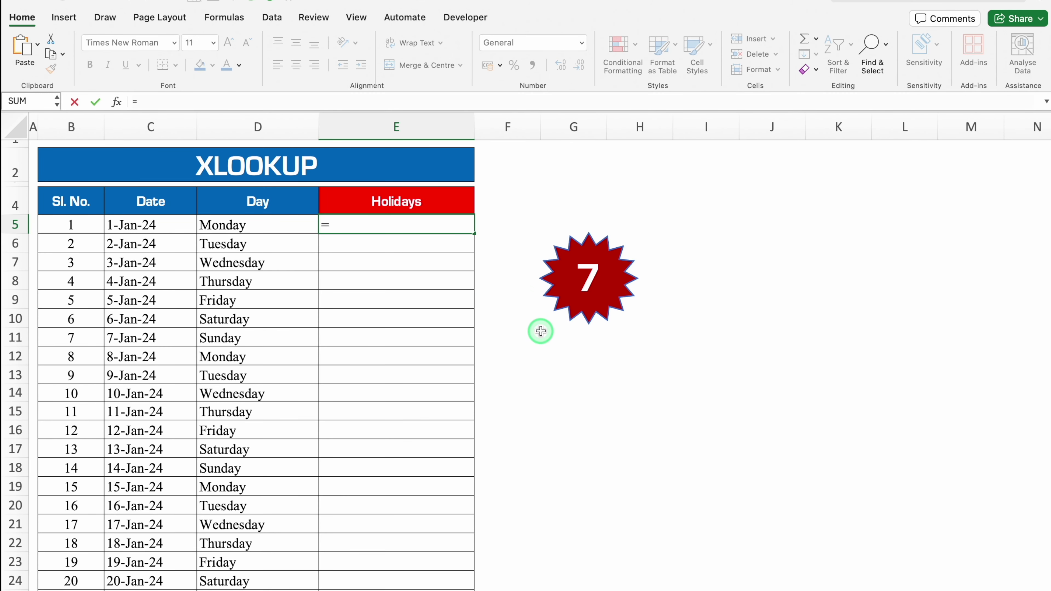
text(xl)
key(Tab)
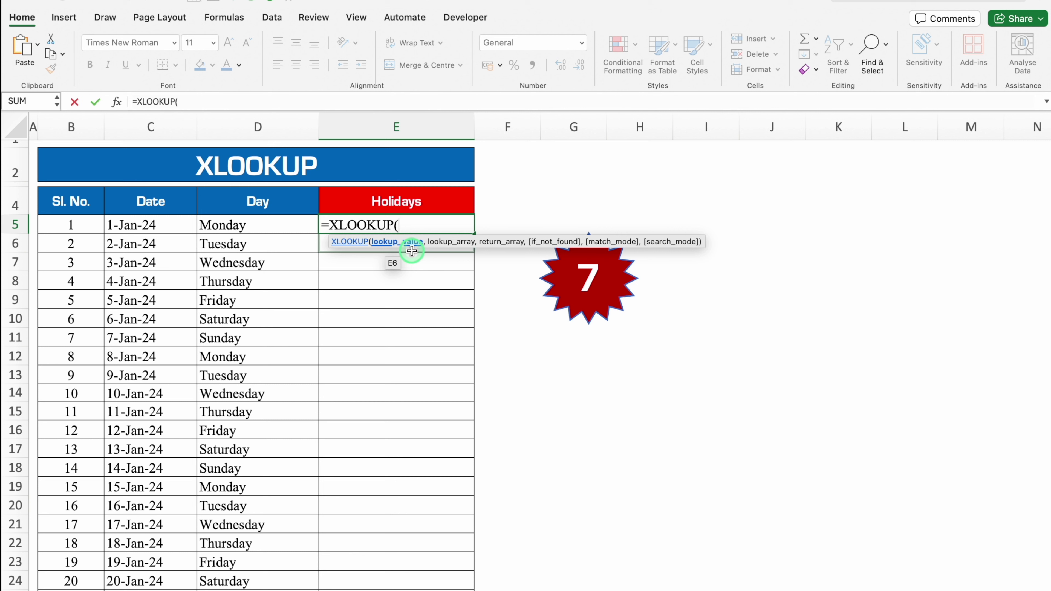
click(156, 220)
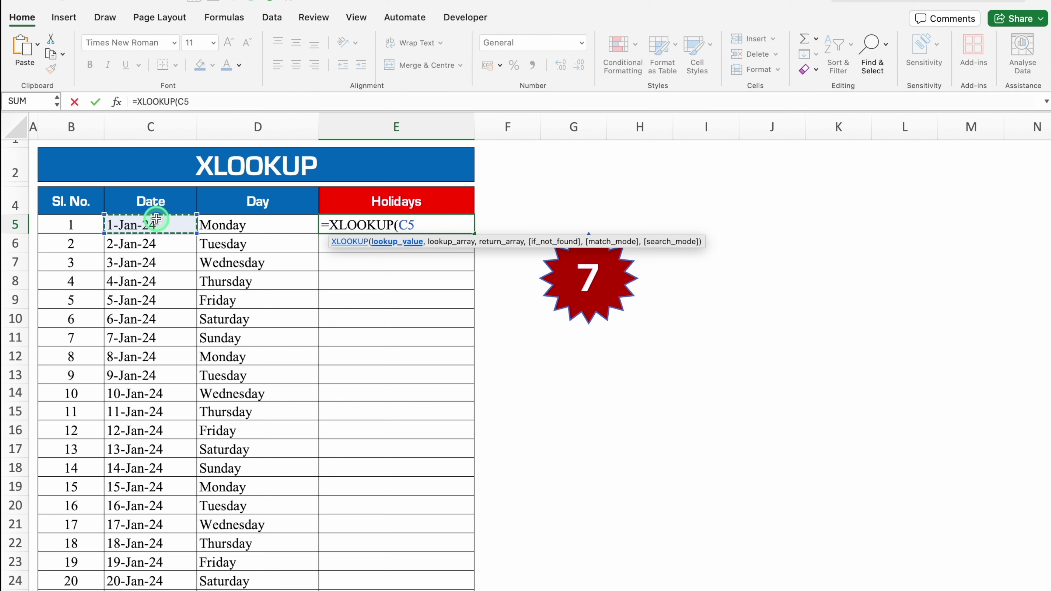
text(,)
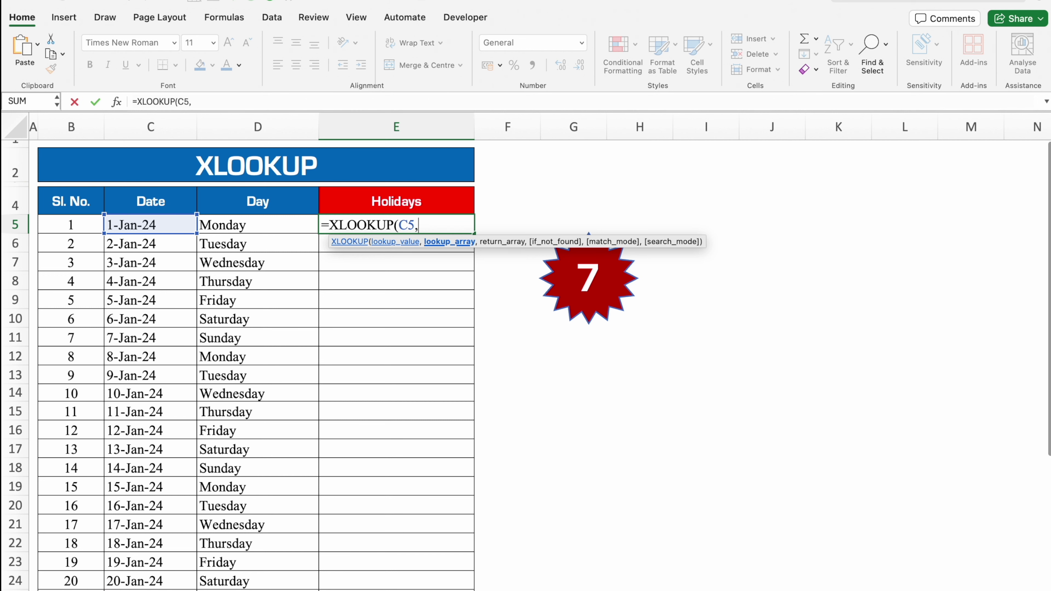
- Set the XLOOKUP lookup array to the absolute Dates column of Holidays List 2, Settings!$F:$F
click(166, 590)
click(467, 204)
click(478, 124)
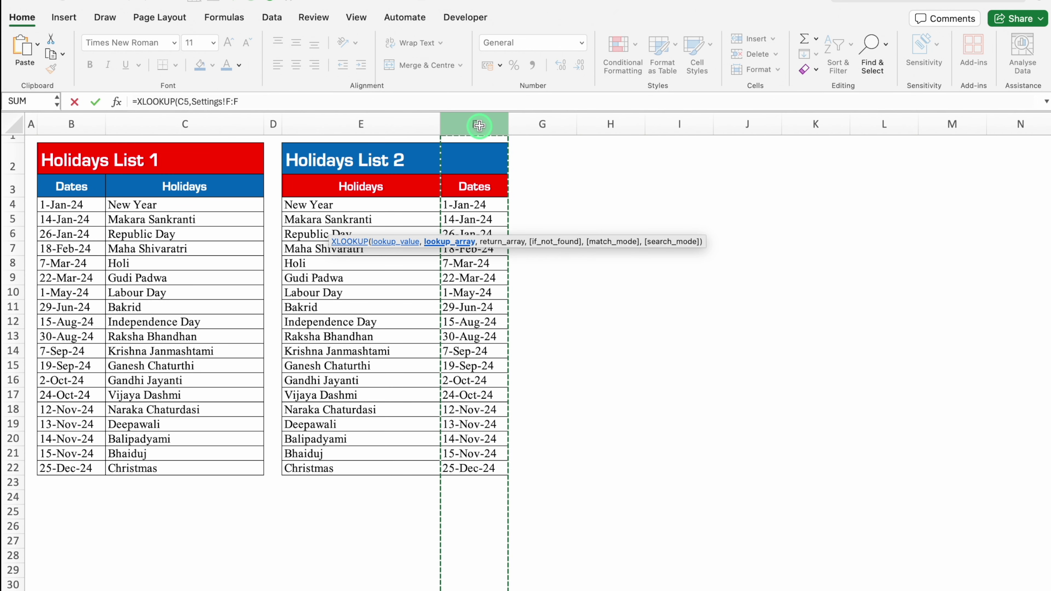
key(F4)
text(,)
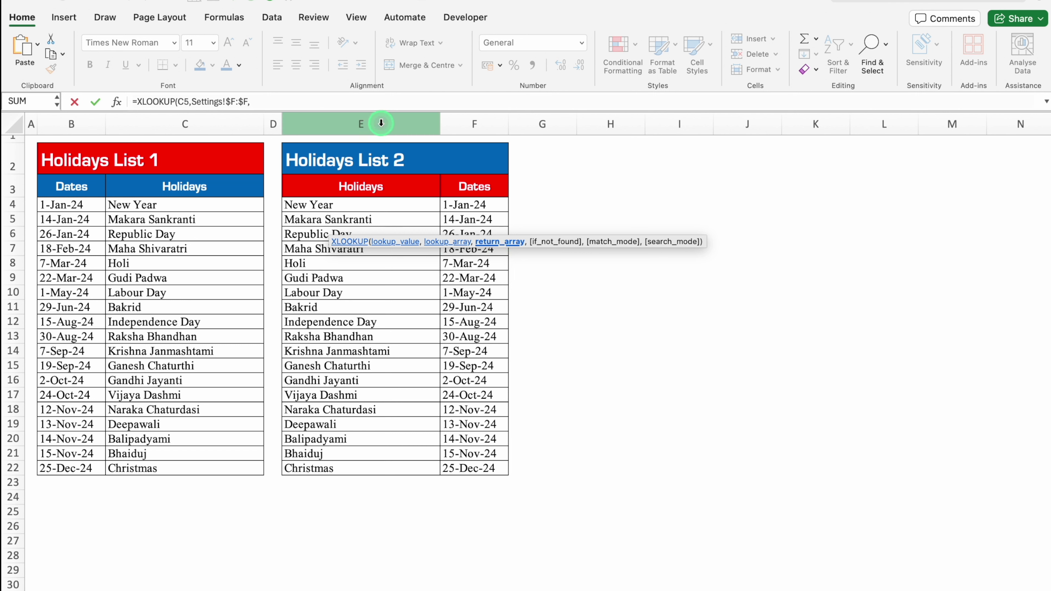
- Add return array Settings!$E:$E and an empty-text if_not_found value, completing E5 as =XLOOKUP(C5,Settings!$F:$F,Settings!$E:$E,"")
click(381, 123)
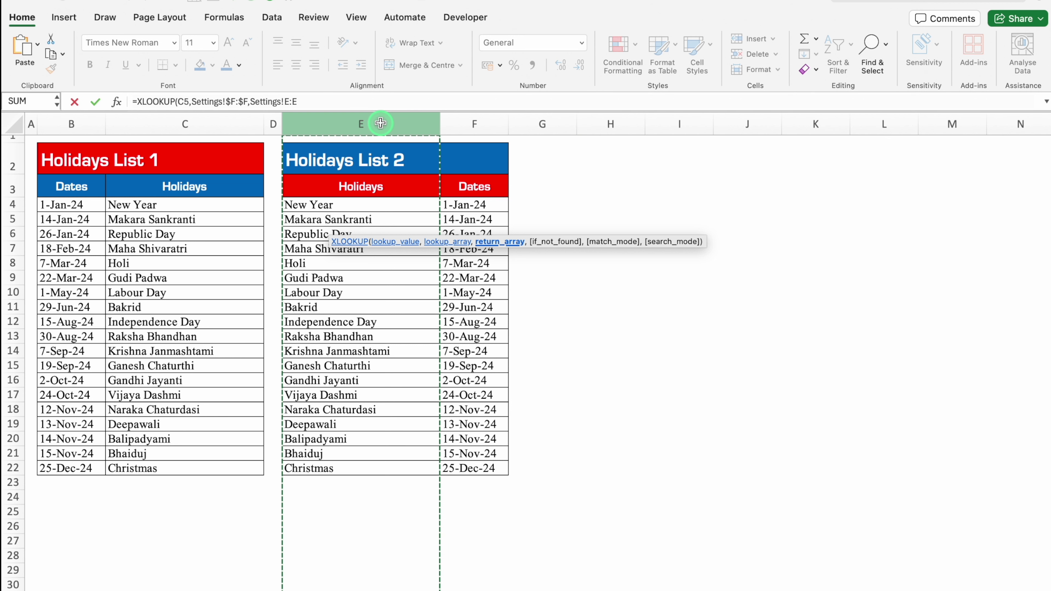
key(F4)
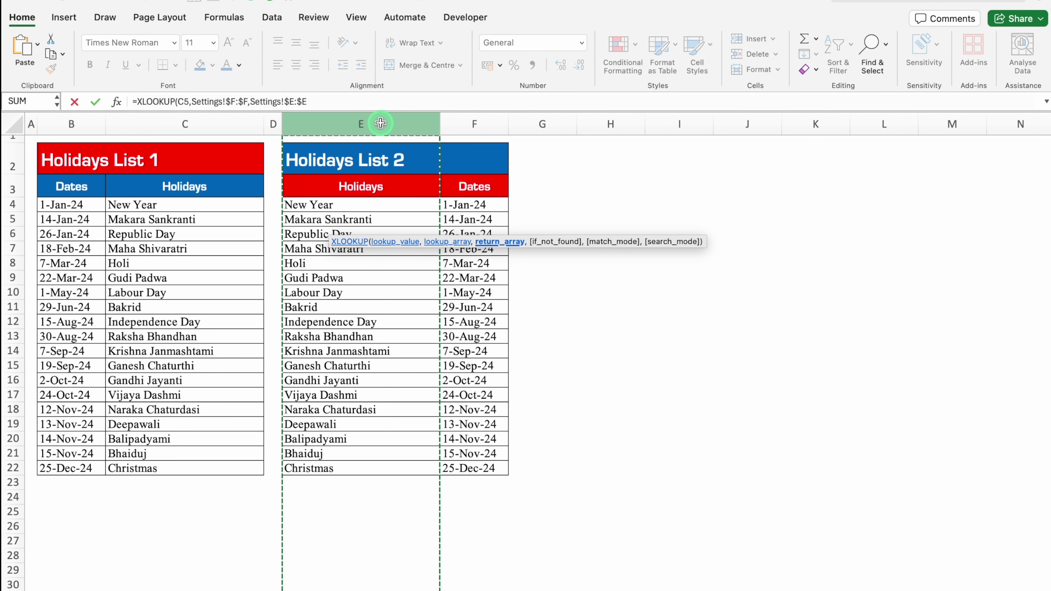
text(,)
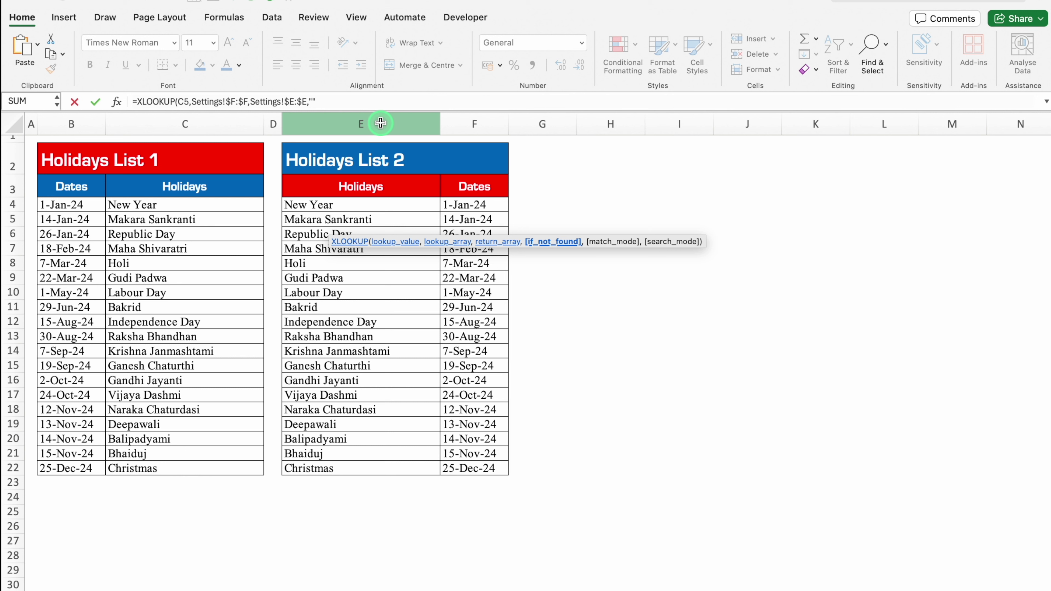
text())
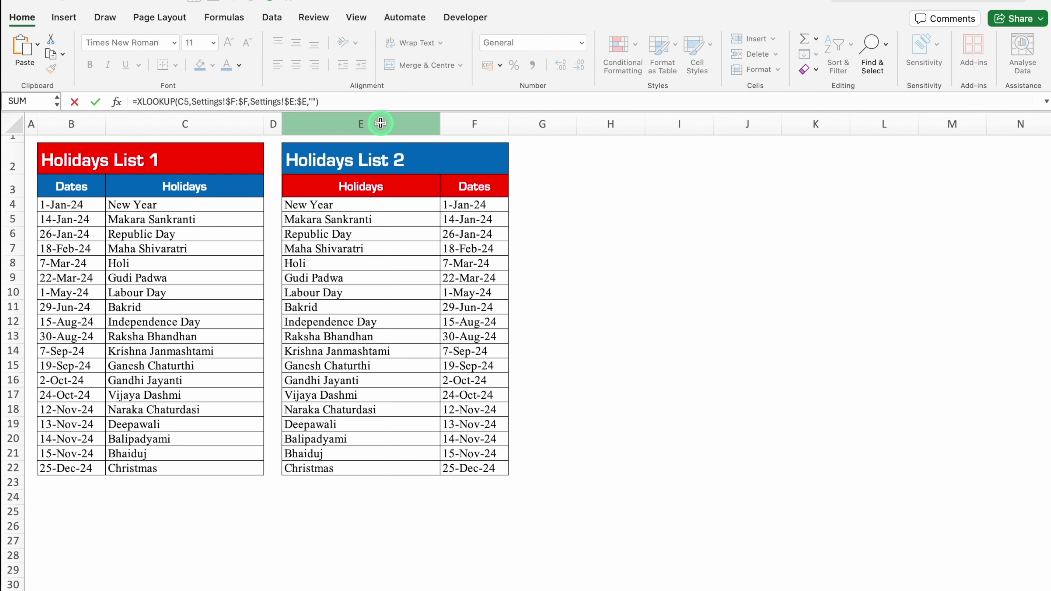
key(Return)
- Fill the XLOOKUP formula from E5 down the Holidays column to row 35
click(420, 223)
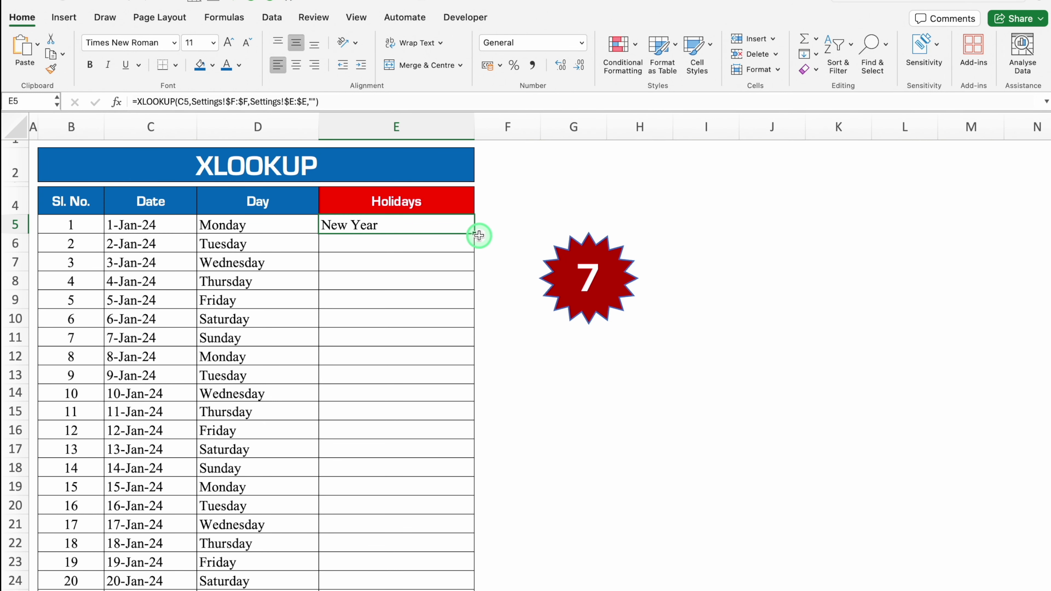
drag(476, 234, 479, 572)
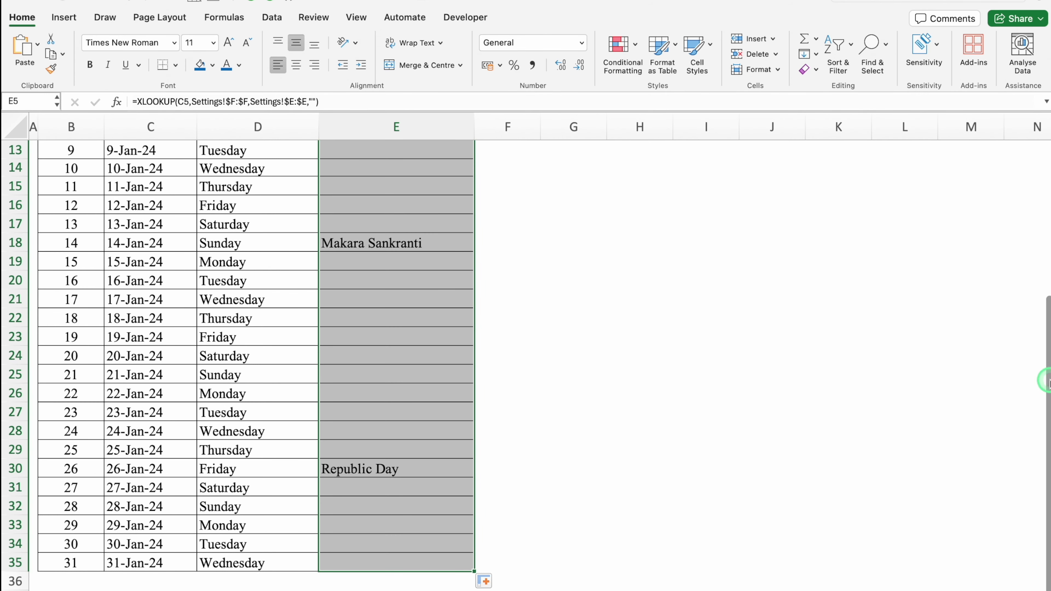
scroll(865, 196, up, 10)
click(864, 196)
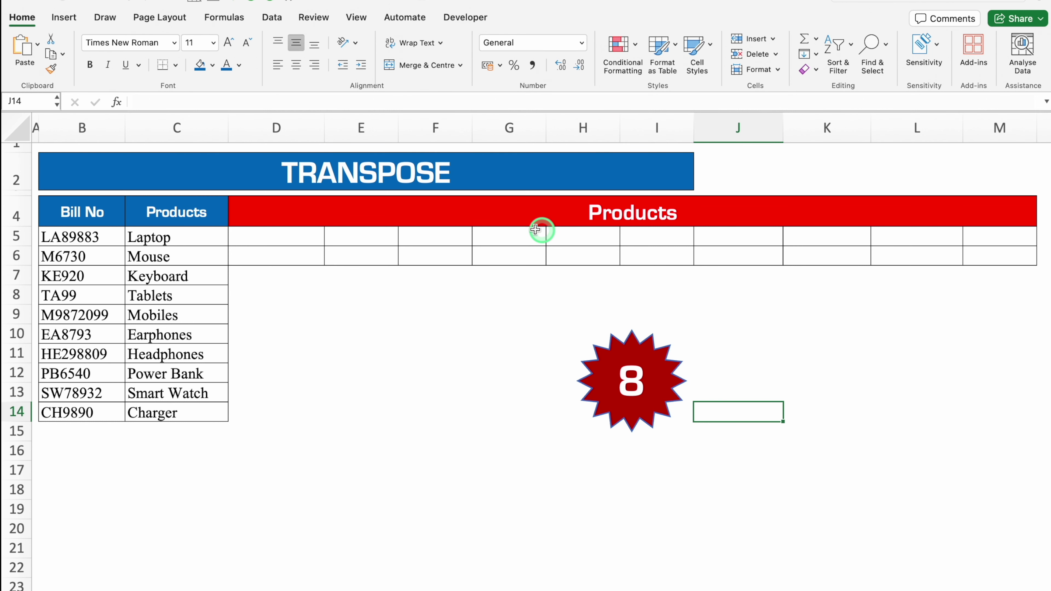
- Transpose the Bill No column across row 5 by entering =TRANSPOSE(B5:B14) in D5
click(286, 237)
text(=)
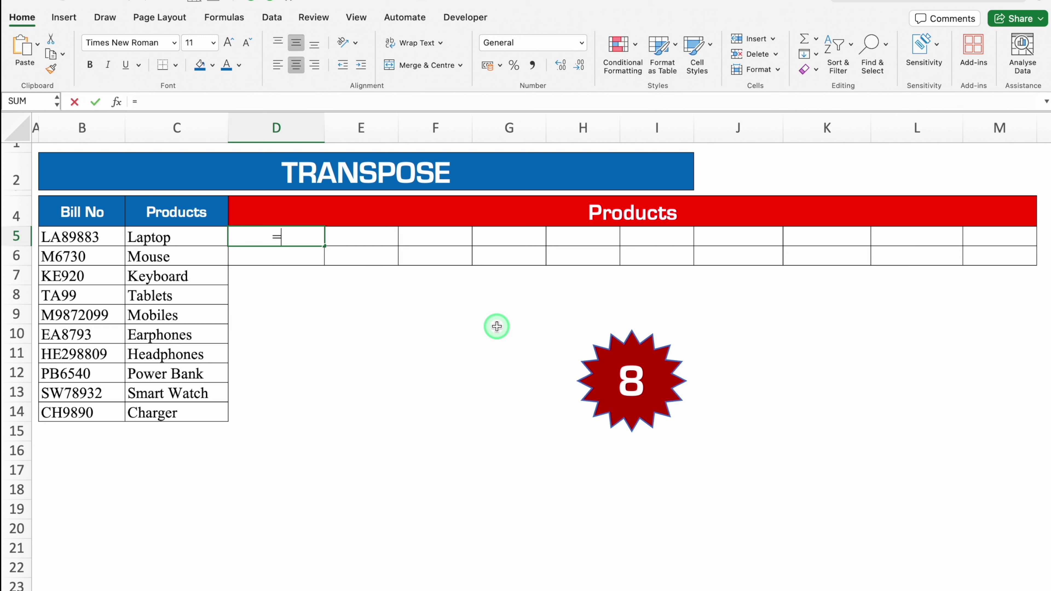
text(trans)
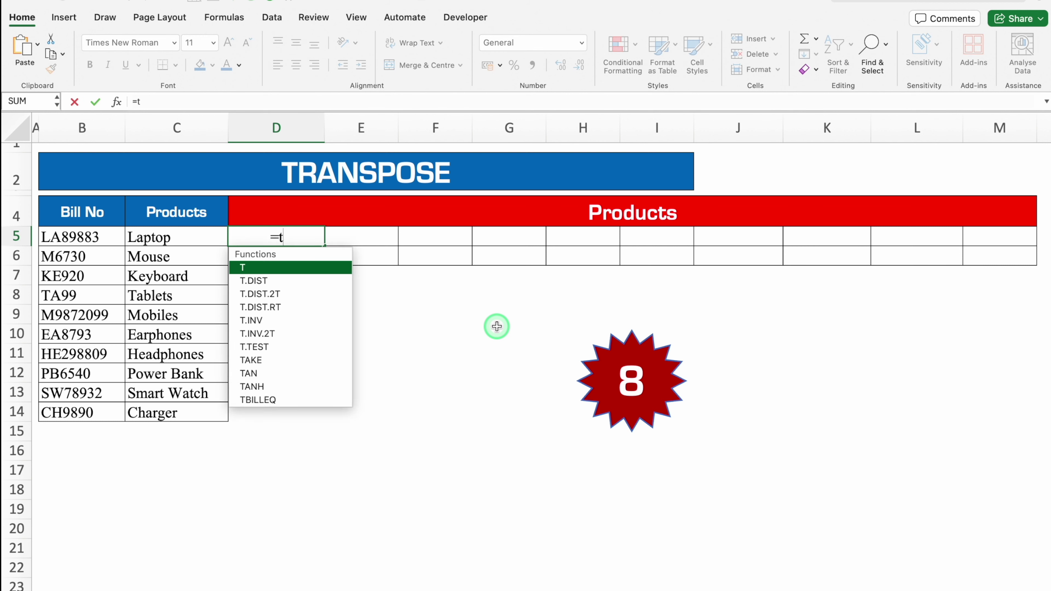
double_click(280, 263)
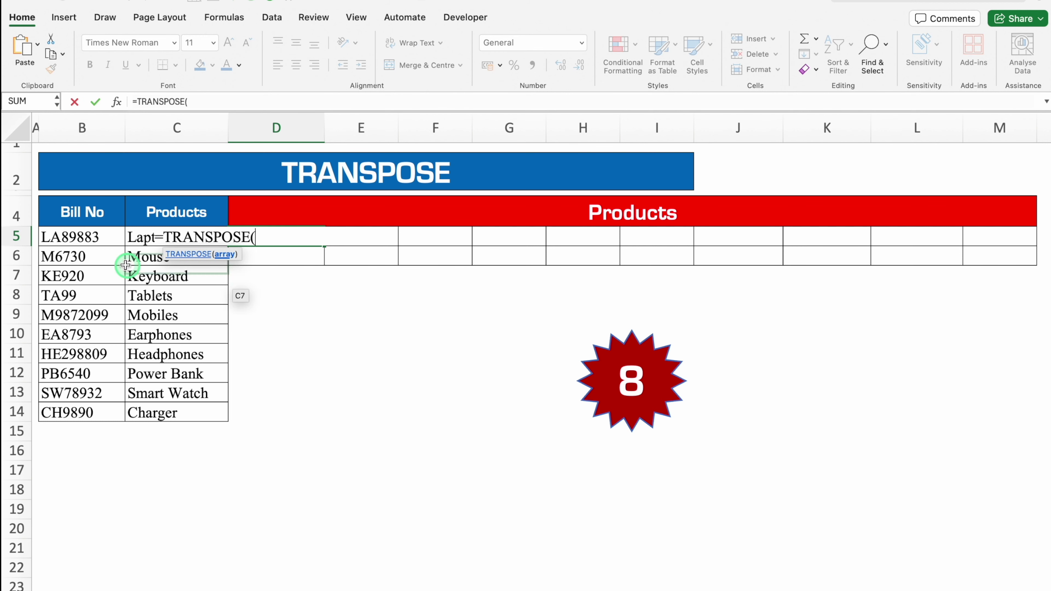
drag(98, 236, 92, 411)
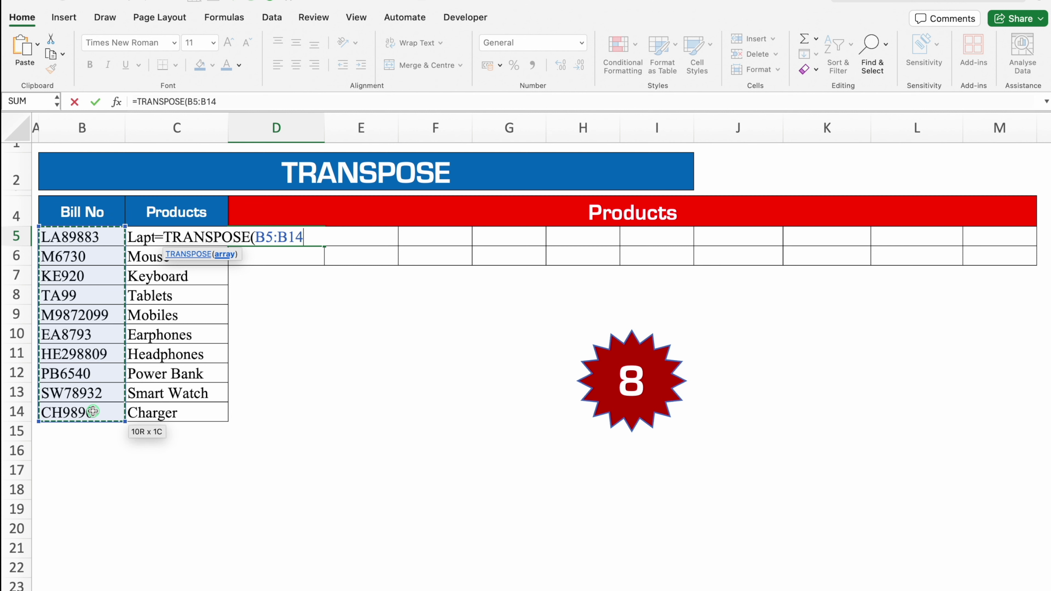
text())
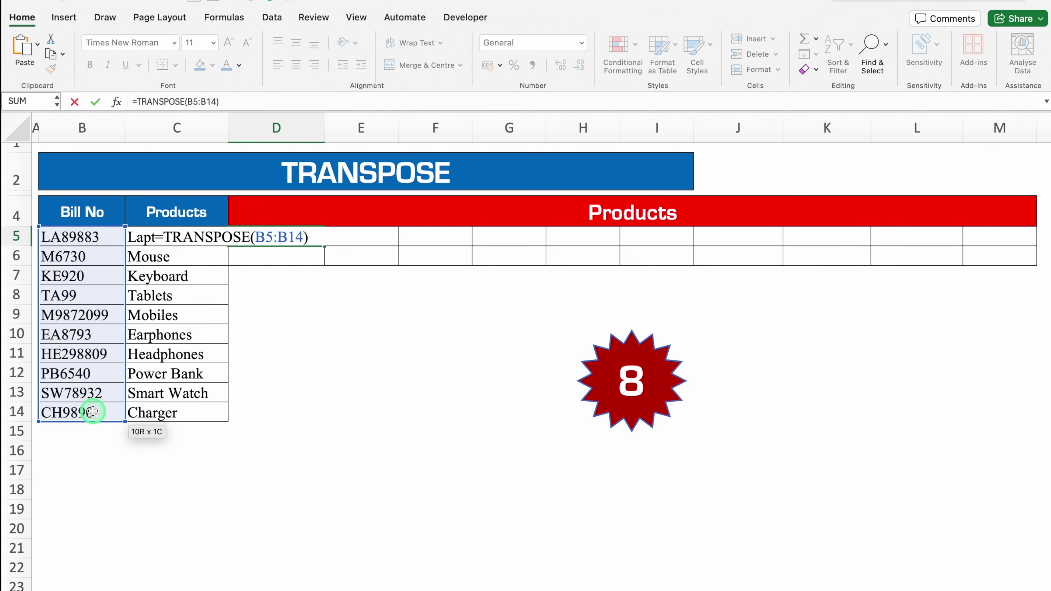
key(Return)
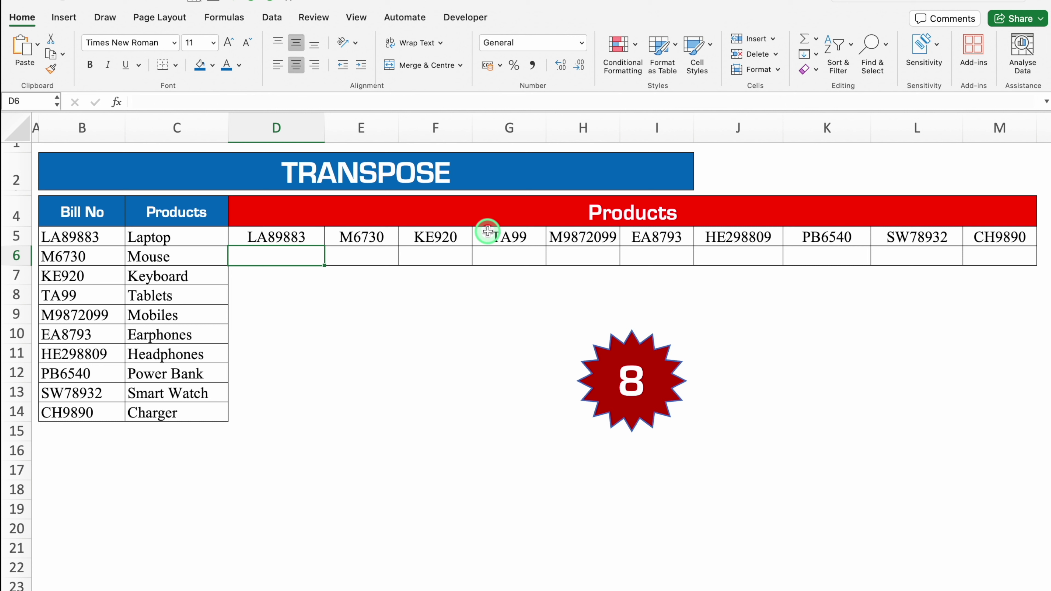
- Clear the TRANSPOSE formula in D5, undo the clearing, and inspect the spilled cells E5:G5
click(278, 236)
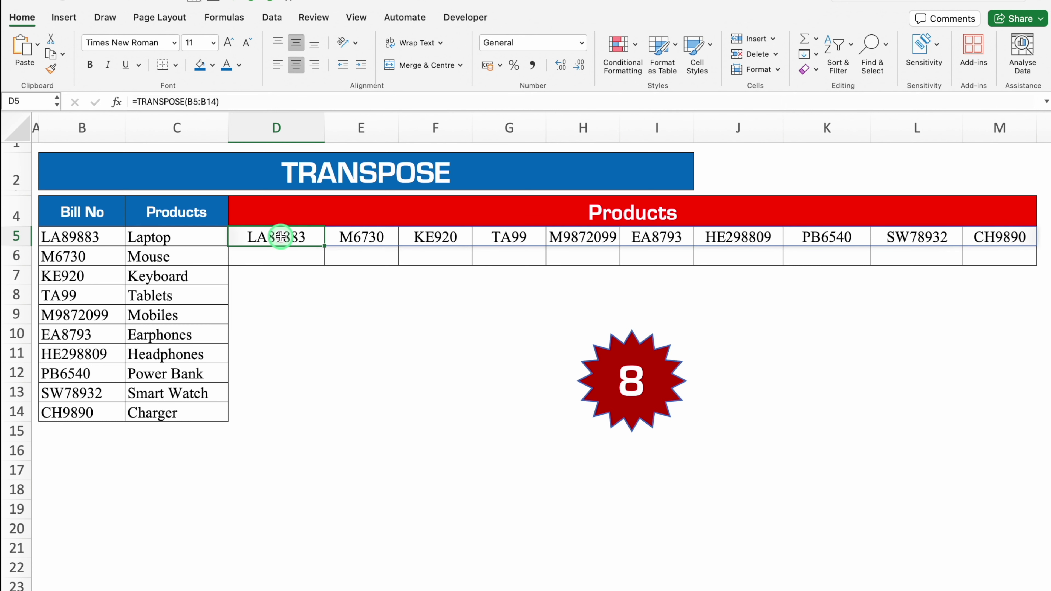
key(Delete)
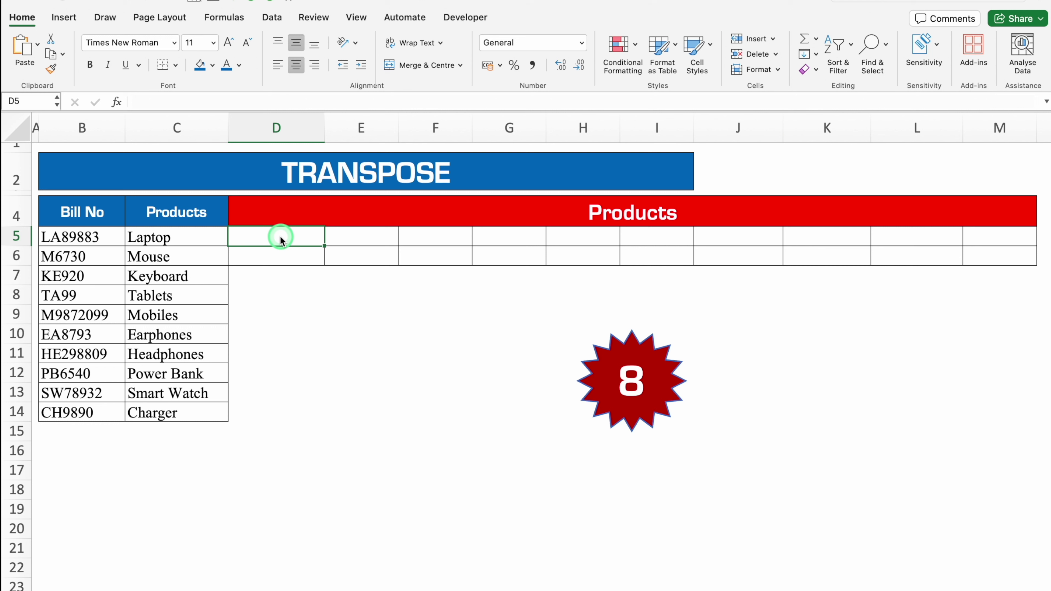
key(ctrl+z)
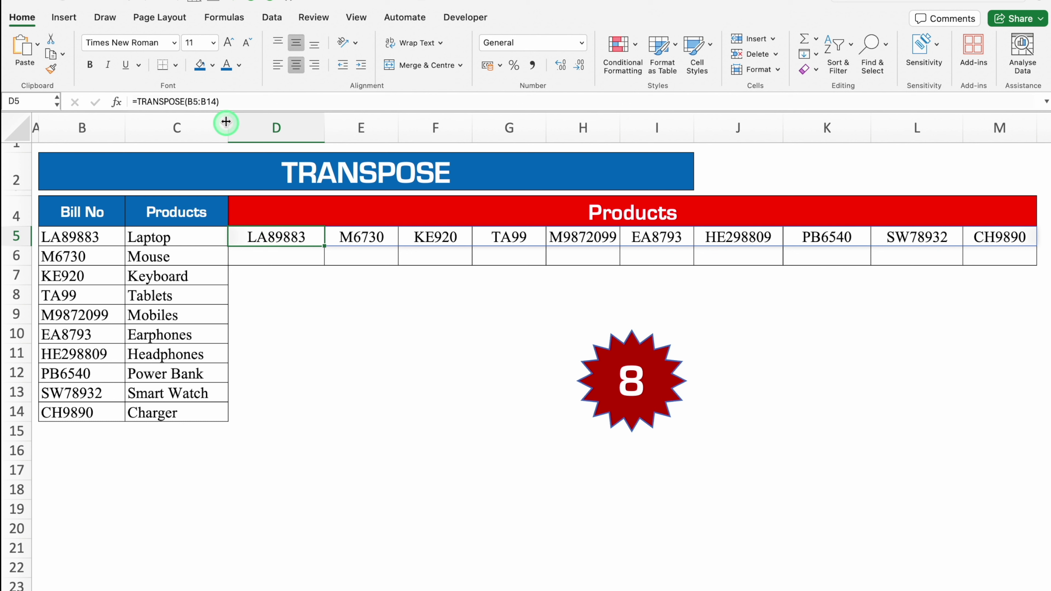
click(355, 240)
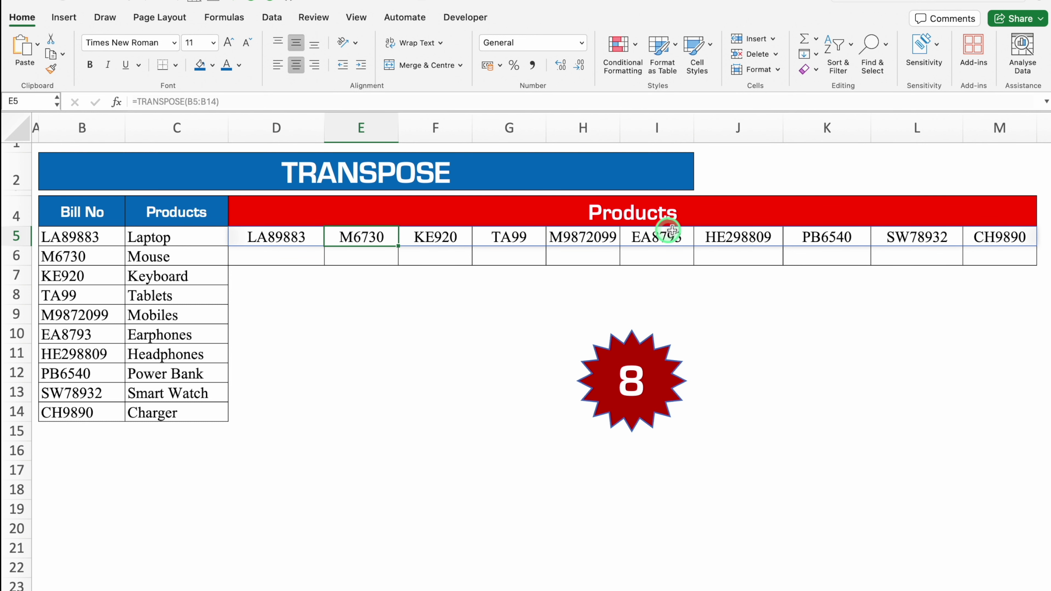
drag(357, 237, 495, 237)
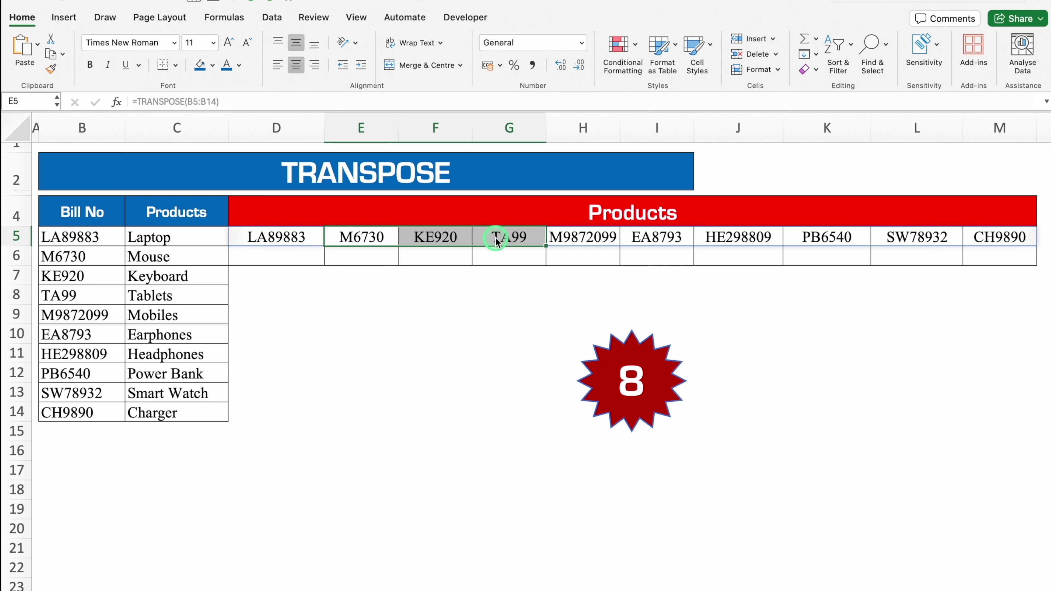
- Transpose the Products column across row 6 by entering =TRANSPOSE(C5:C14) in D6
click(282, 256)
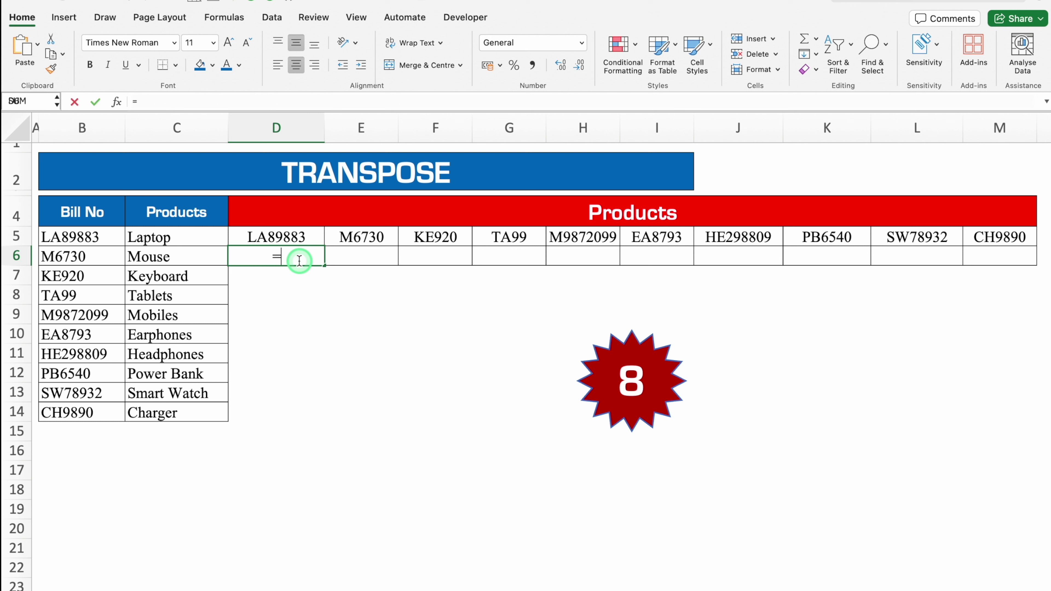
text(=tra)
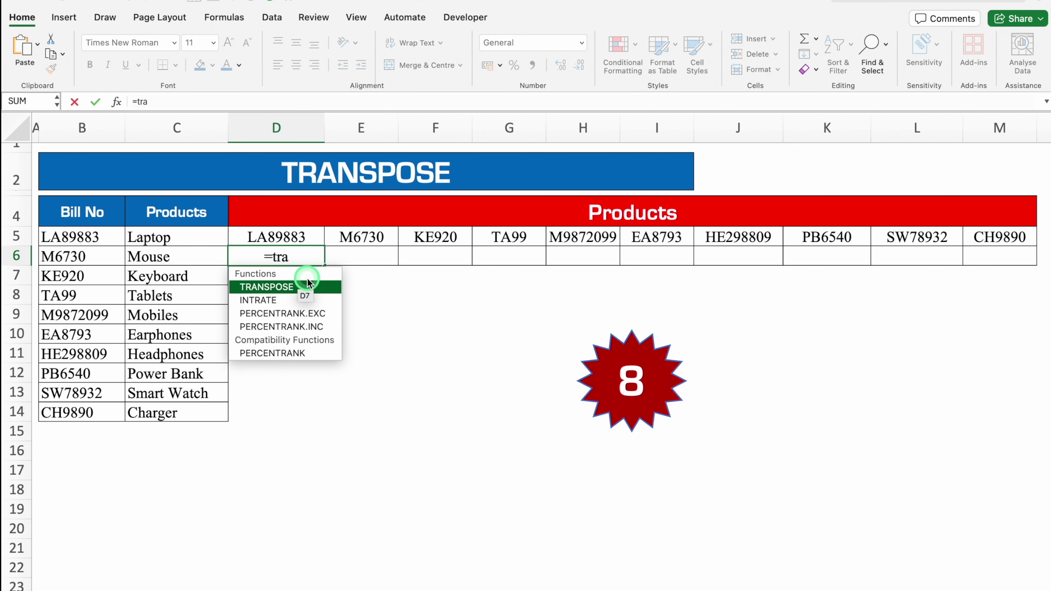
double_click(310, 285)
drag(194, 238, 189, 406)
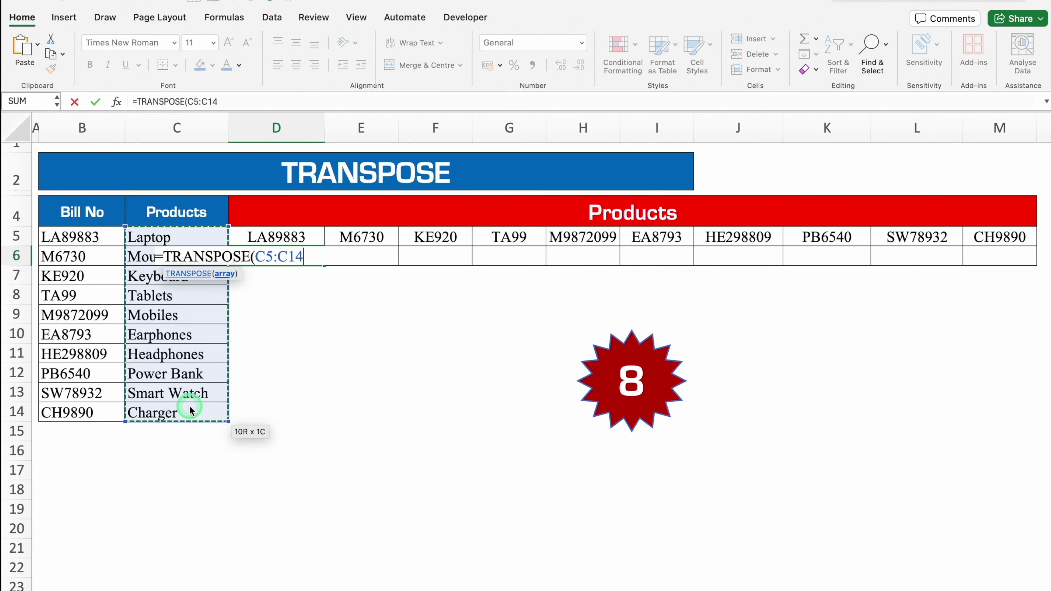
text())
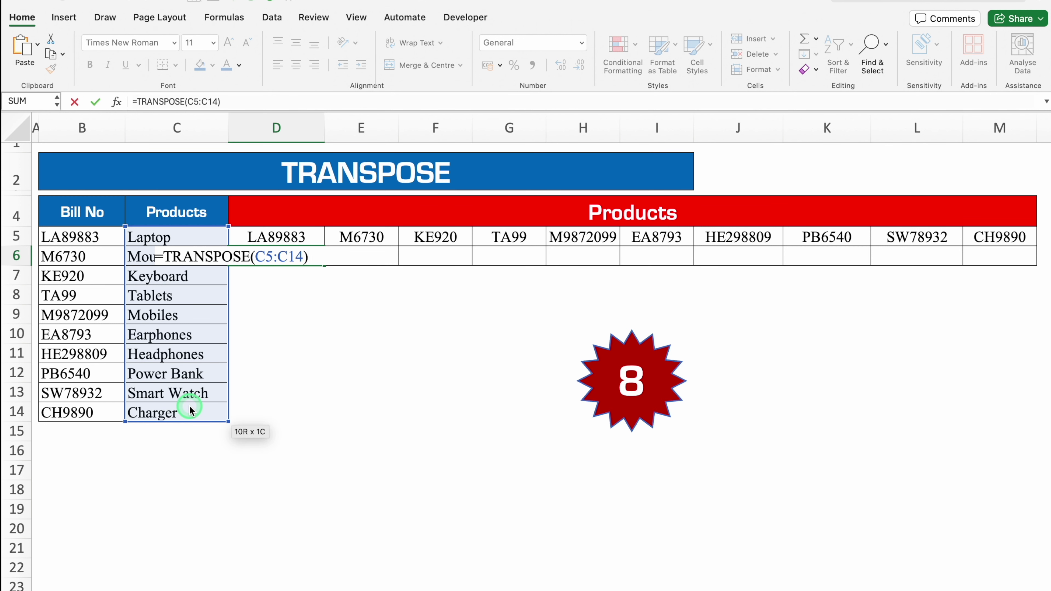
key(Return)
- Review the two separate TRANSPOSE formulas in D5 and D6, and clear both cells
click(294, 239)
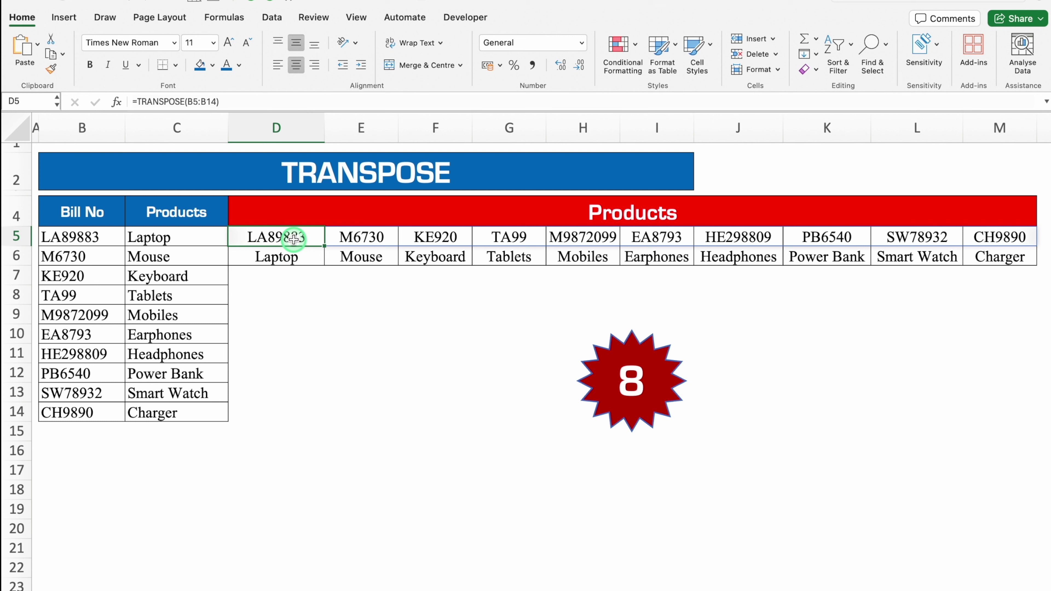
click(291, 259)
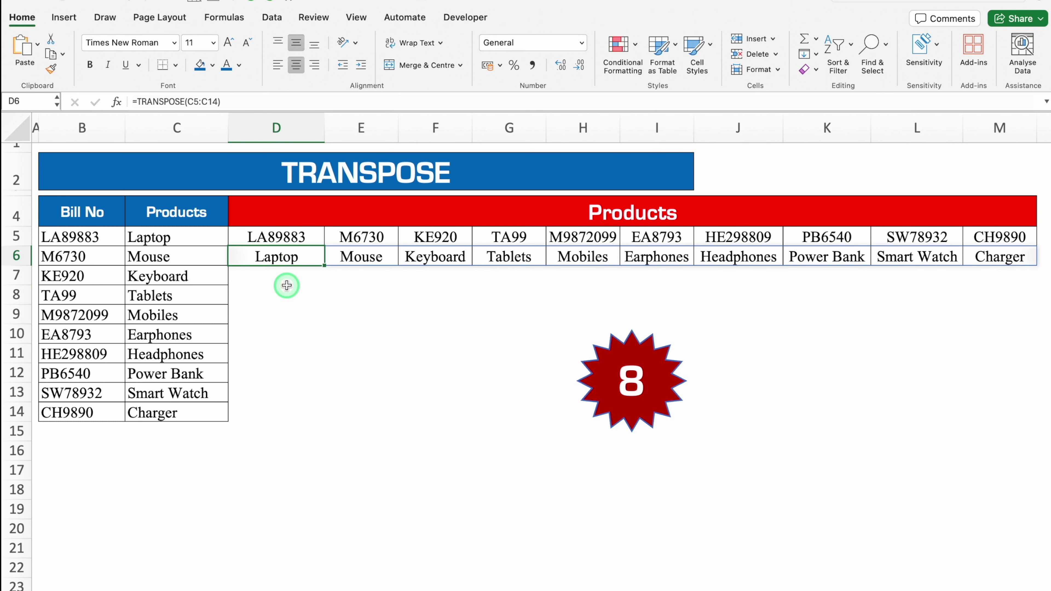
drag(281, 237, 282, 256)
key(Delete)
- Transpose both the Bill No and Products columns at once by entering =TRANSPOSE(B5:C14) in D5
click(284, 238)
text(=)
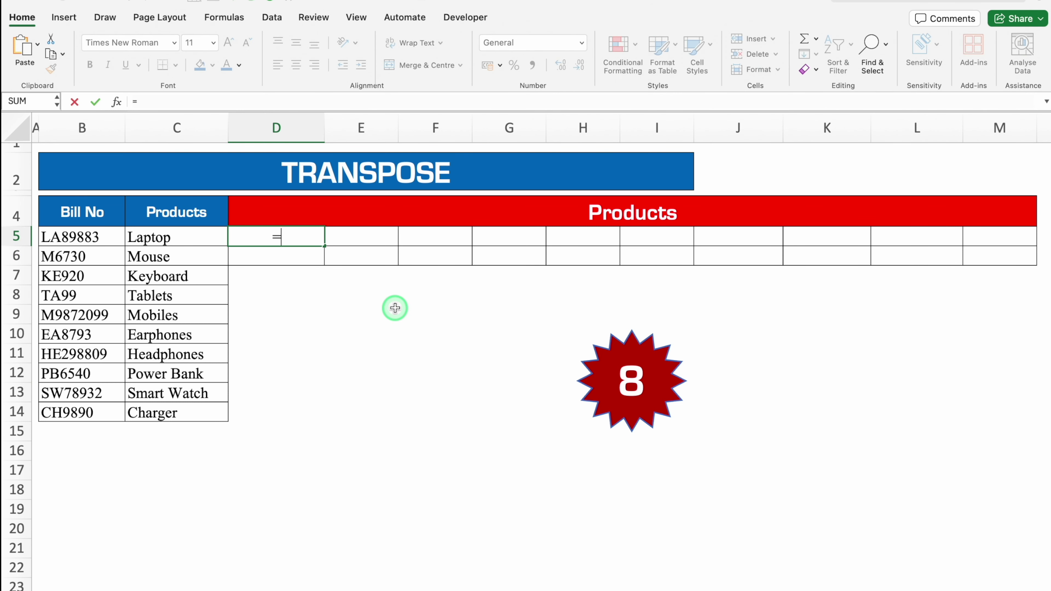
text(tran)
double_click(304, 270)
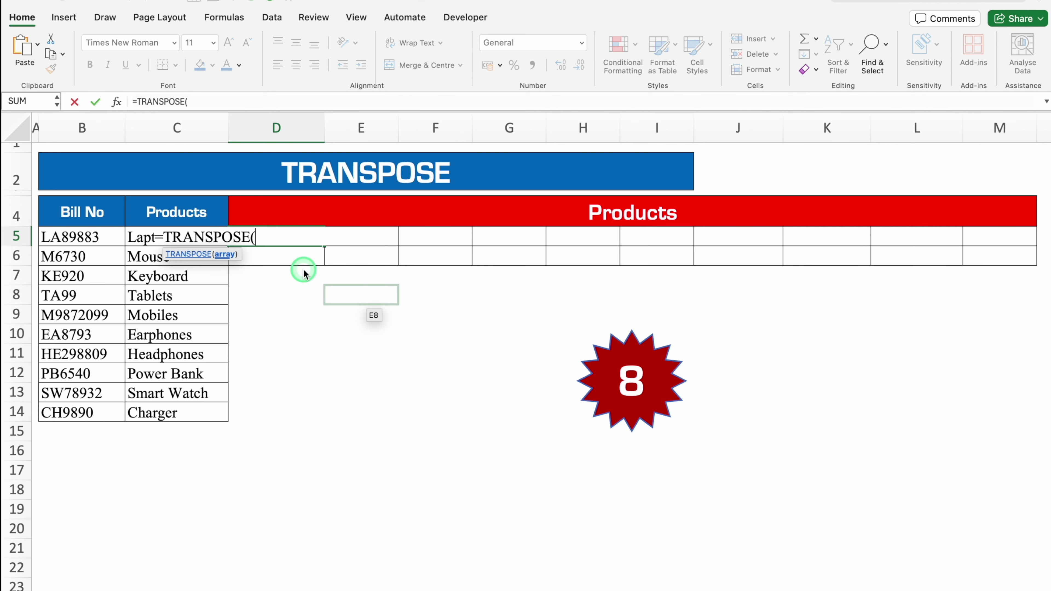
drag(99, 238, 165, 408)
text())
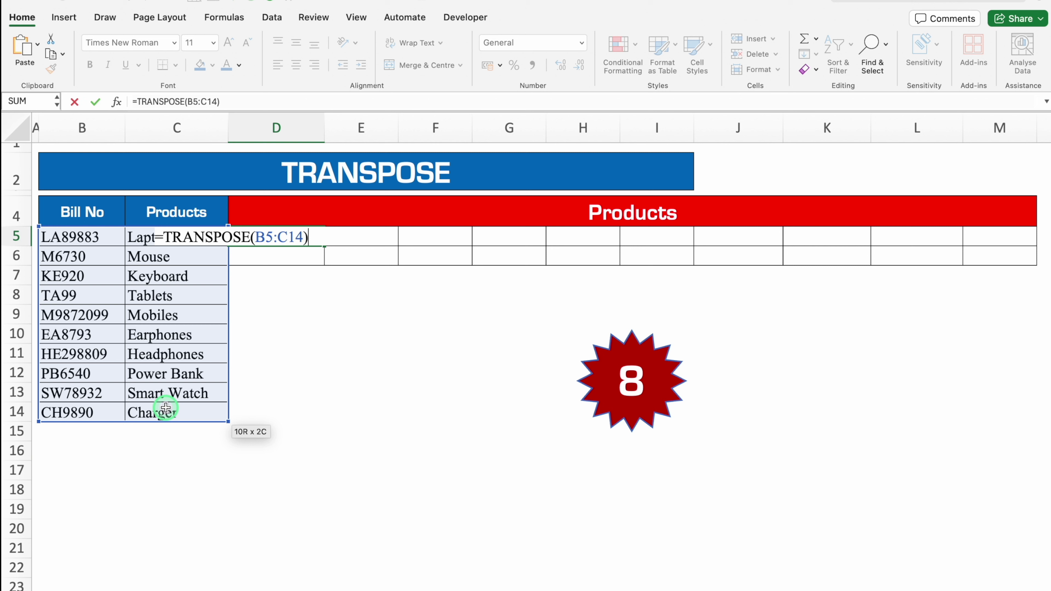
key(Return)
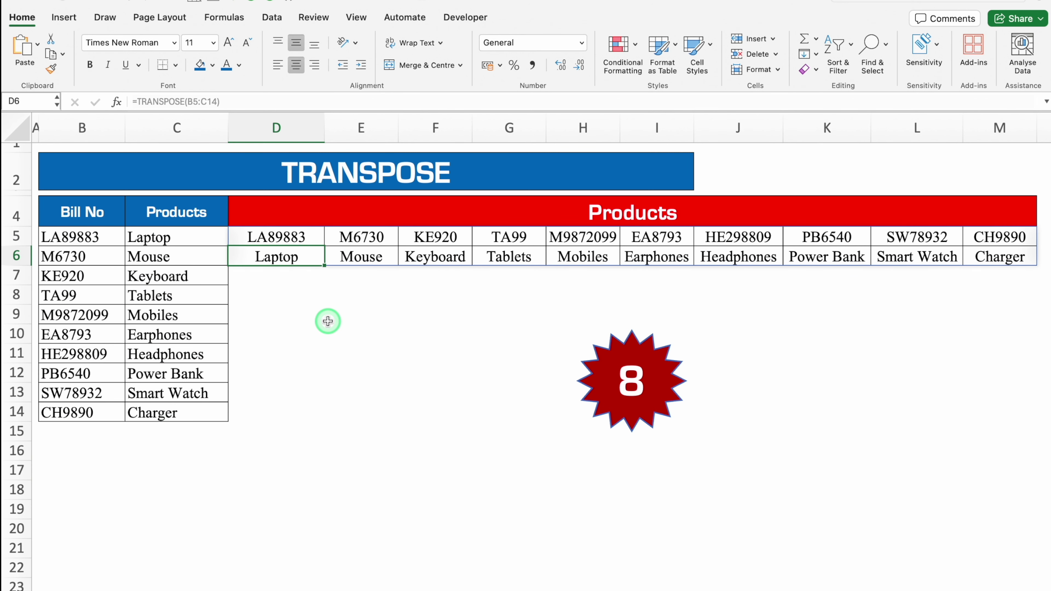
- Clear the combined two-column TRANSPOSE formula in D5 and undo the clearing
click(292, 235)
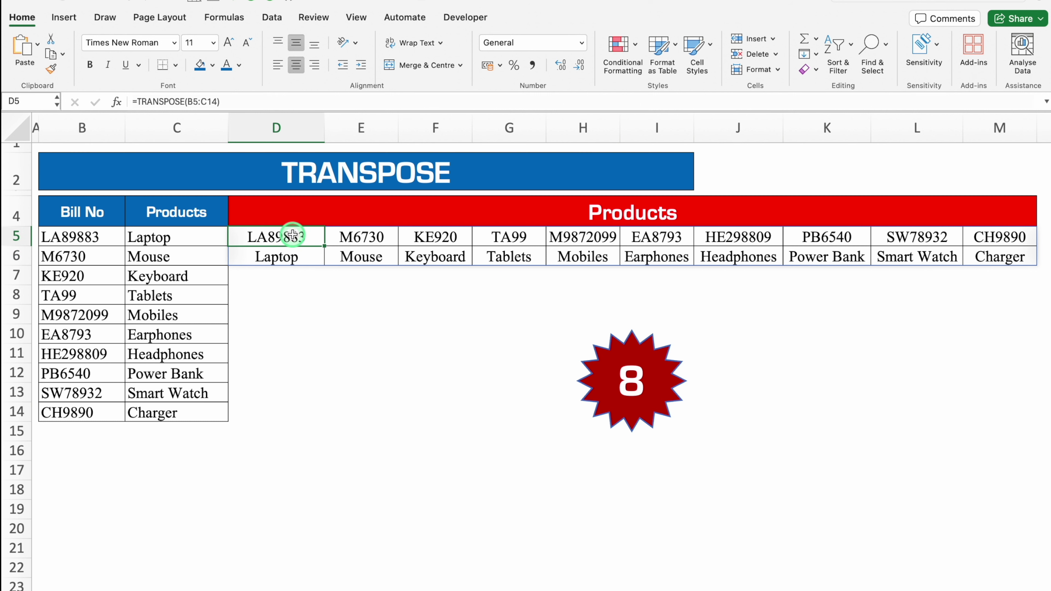
key(Delete)
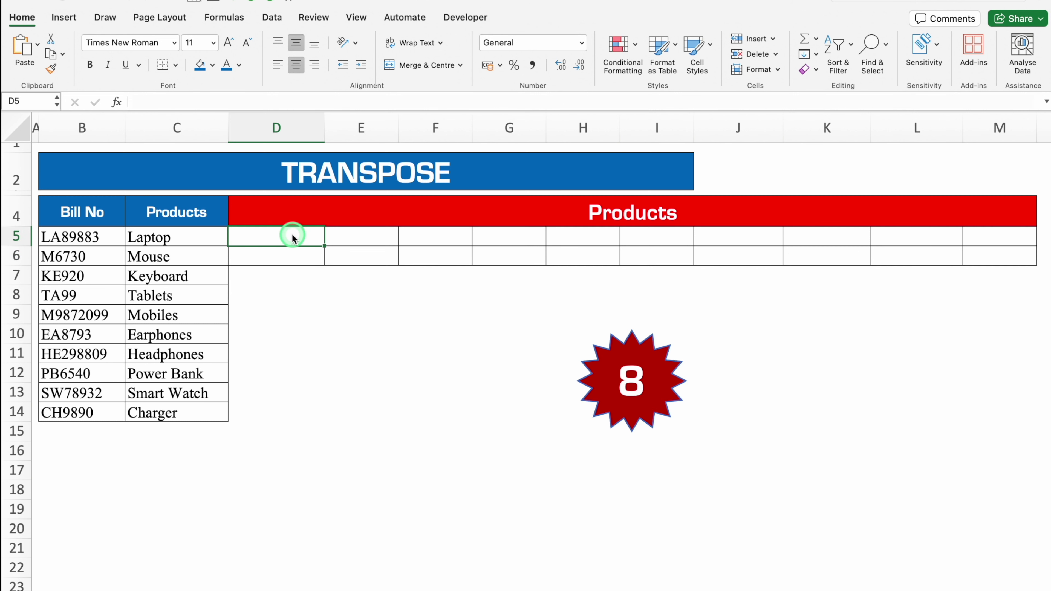
key(super+z)
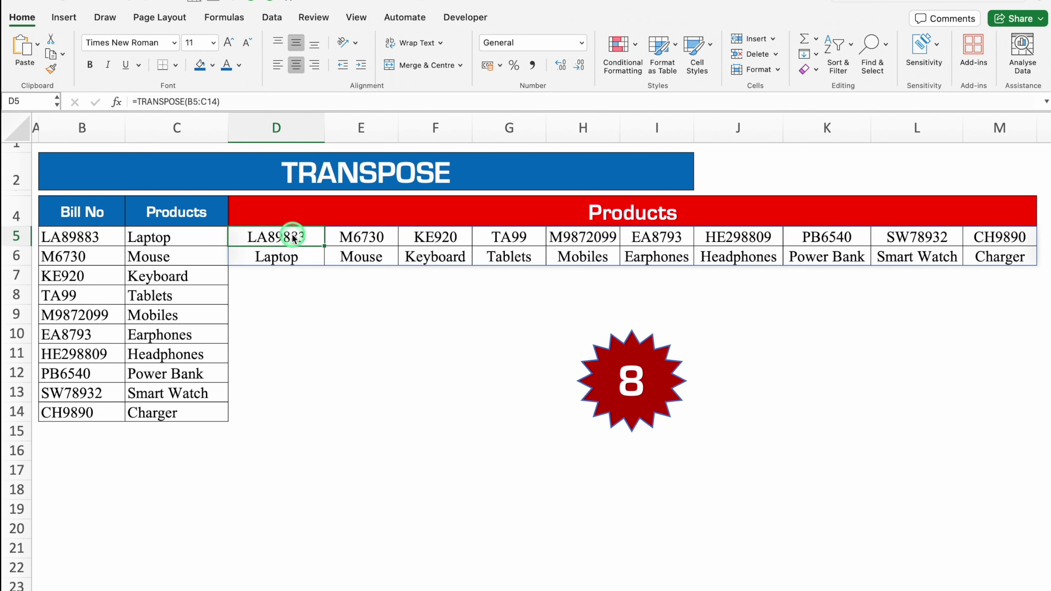
click(307, 313)
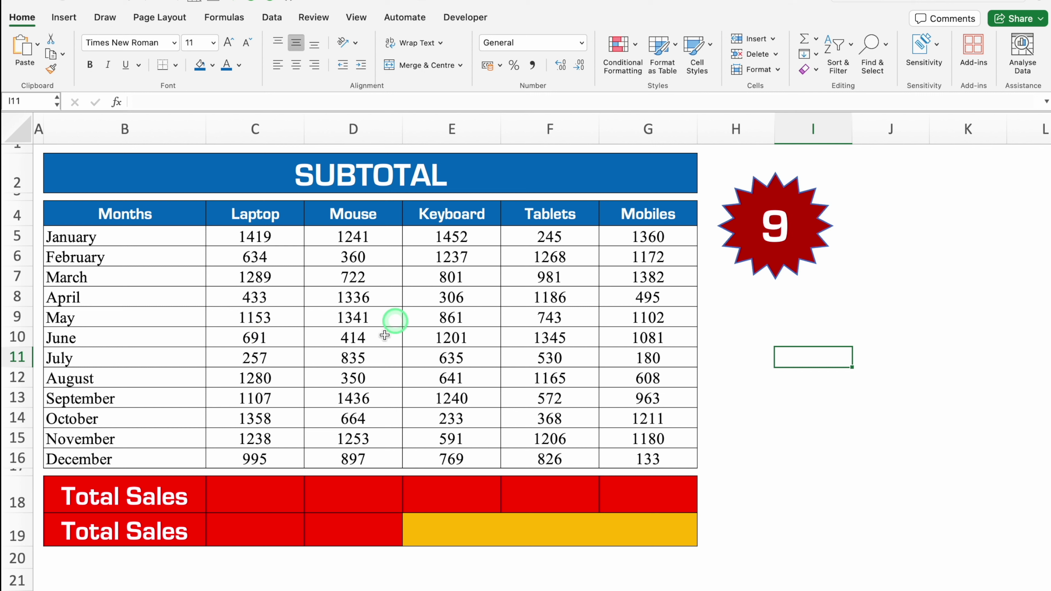
- Total the Laptop sales on the SUBTOTAL sheet by entering =SUM(C5:C16) in C18
click(272, 493)
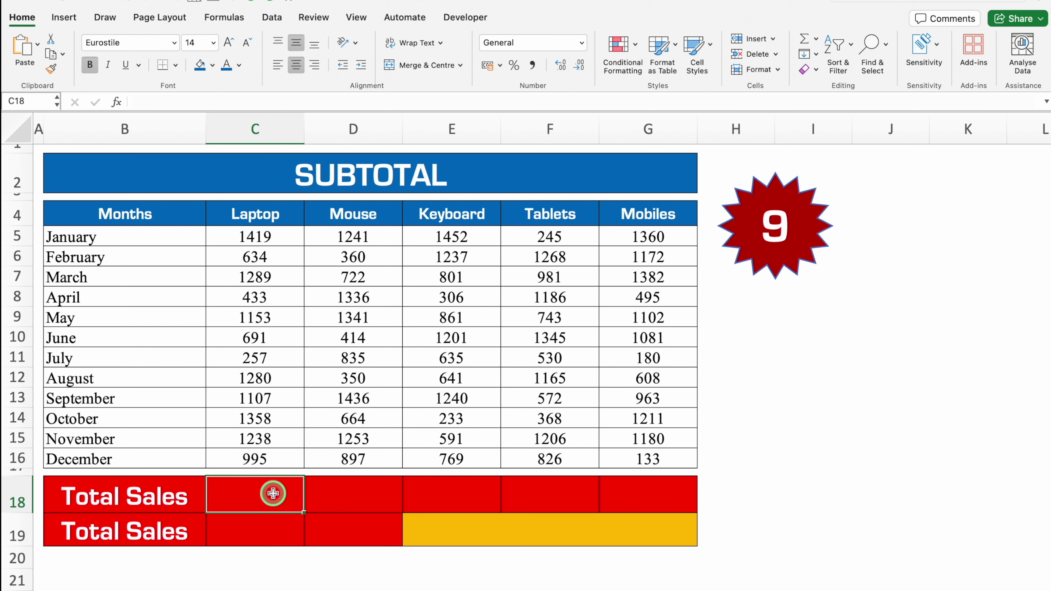
text(=su)
double_click(334, 497)
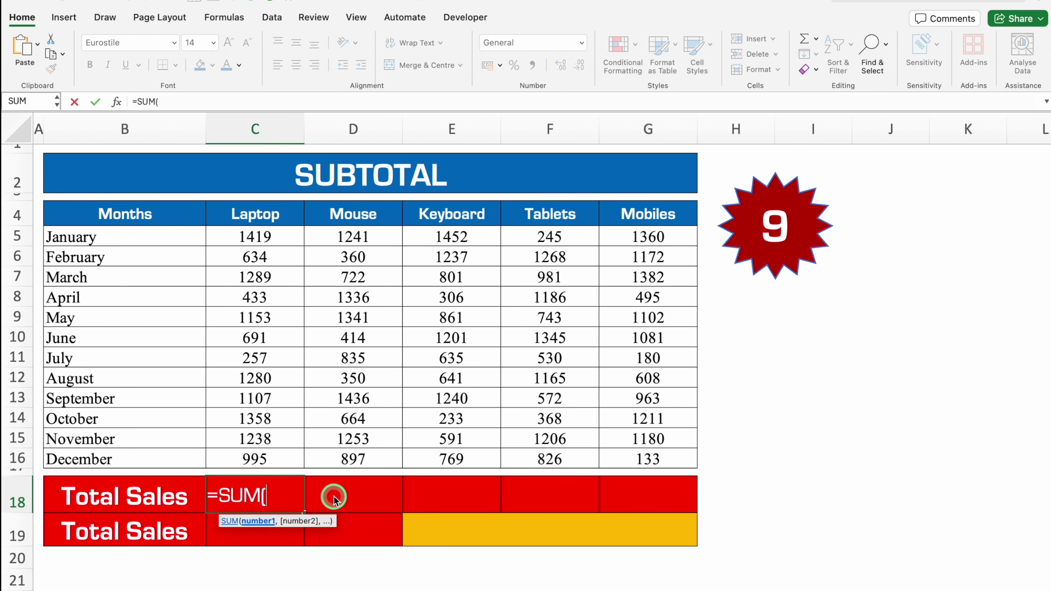
drag(260, 239, 266, 452)
text())
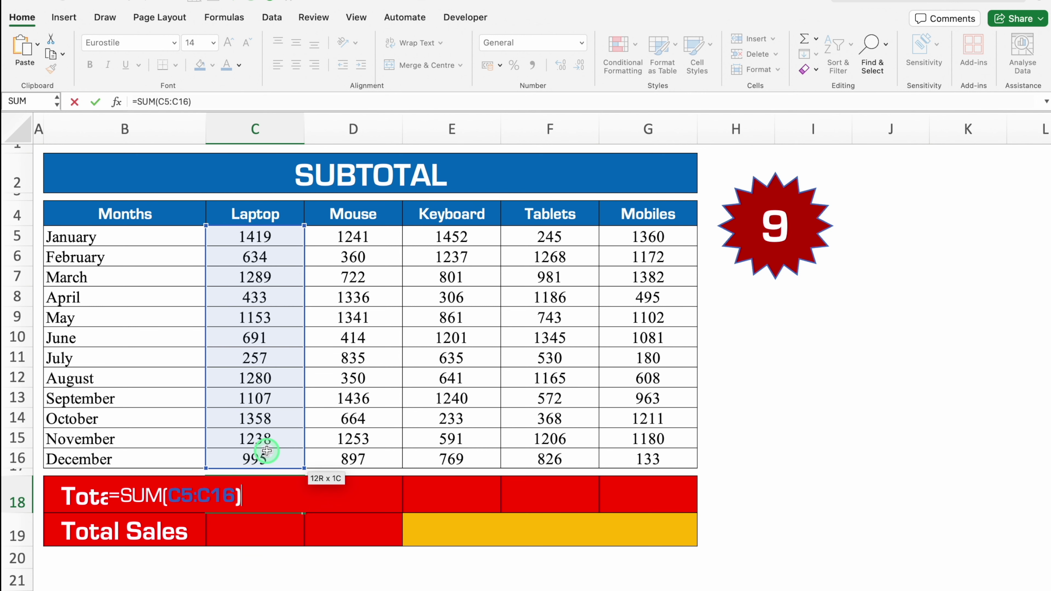
key(Return)
- Fill the SUM formula from C18 across the first Total Sales row to G18
click(277, 493)
drag(330, 512, 673, 507)
click(265, 507)
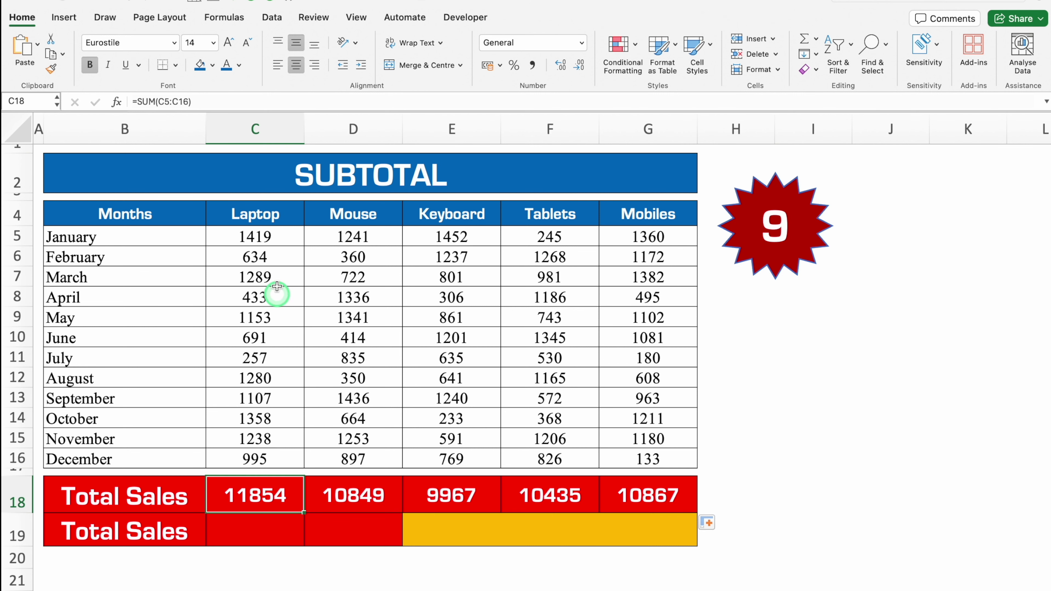
- Add up the product totals in the second Total Sales row by entering =SUM(C18:G18) in C19
click(256, 527)
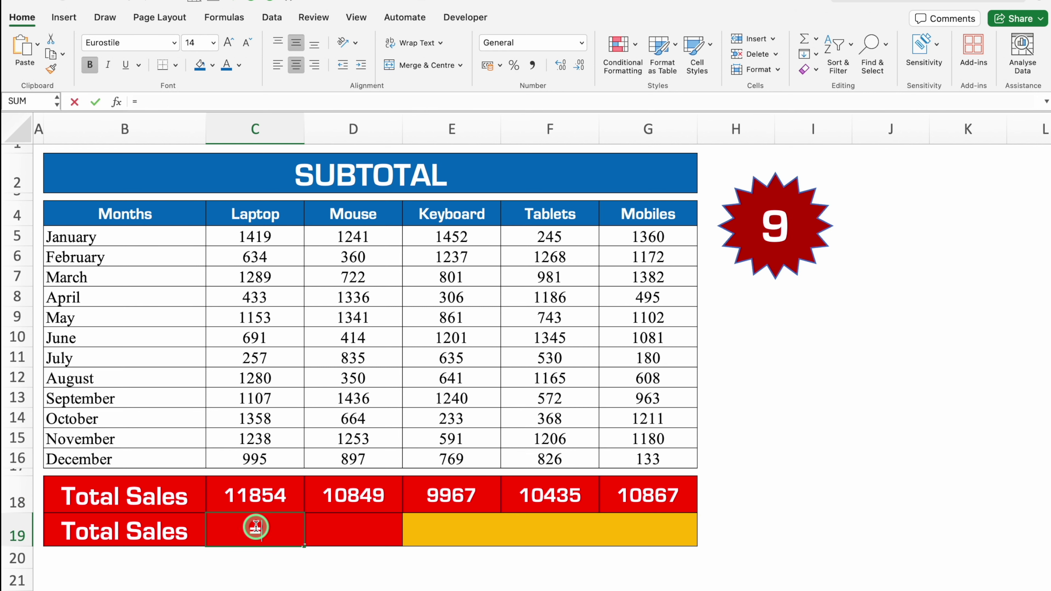
text(=sum)
key(Tab)
drag(256, 495, 627, 490)
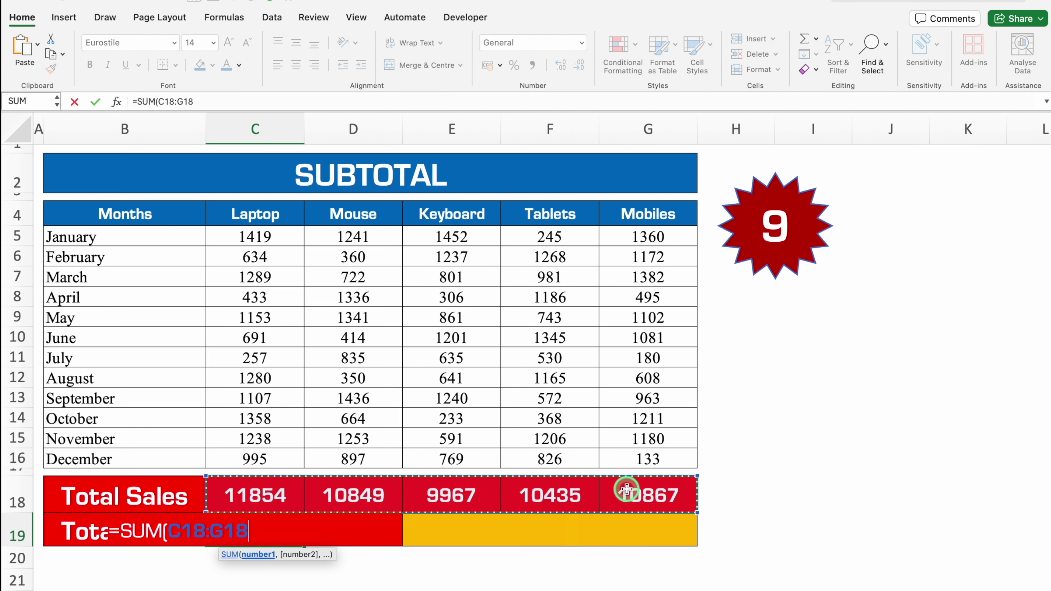
key(Return)
click(220, 531)
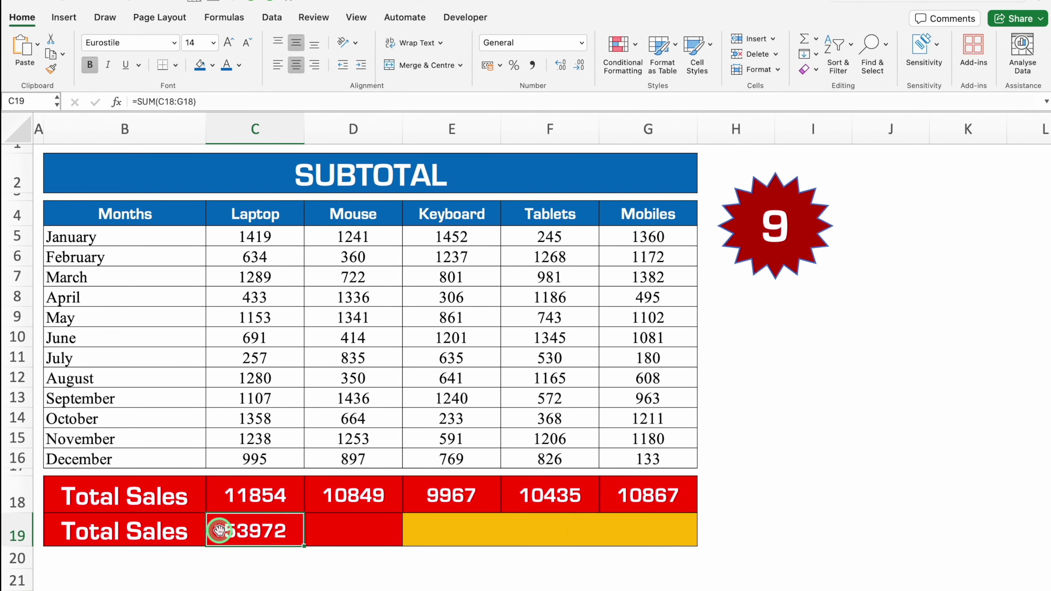
- Start a SUBTOTAL formula in the merged yellow cell E19 with function number 9 (SUM)
click(512, 529)
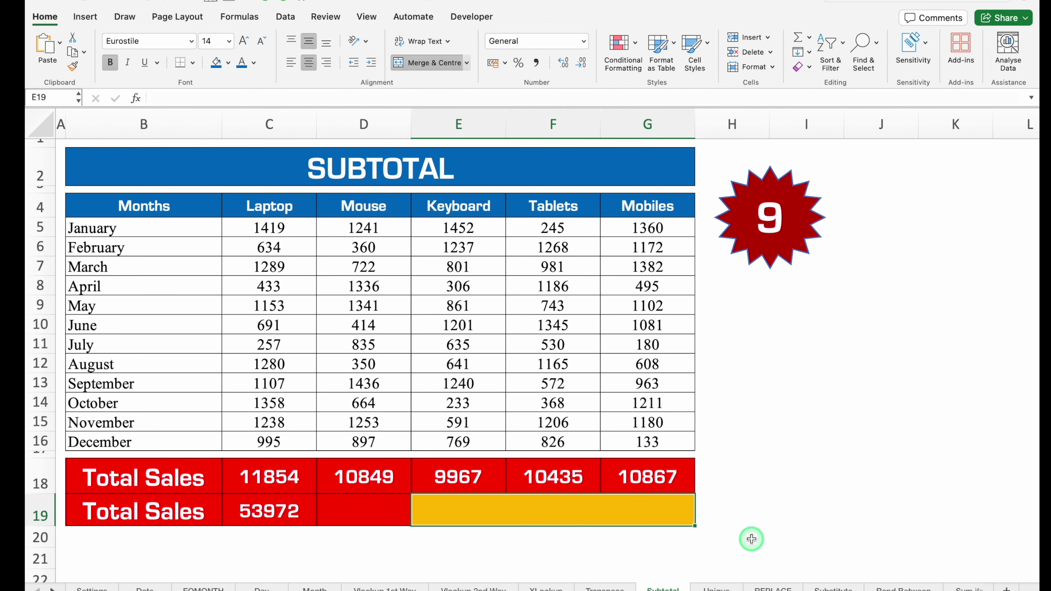
text(=su)
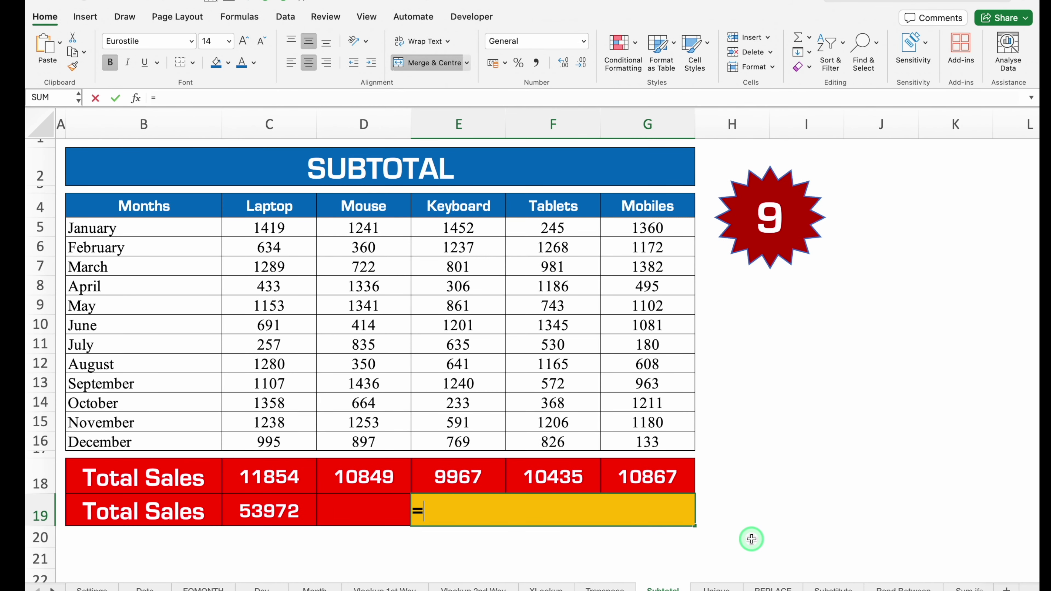
text(b)
click(468, 558)
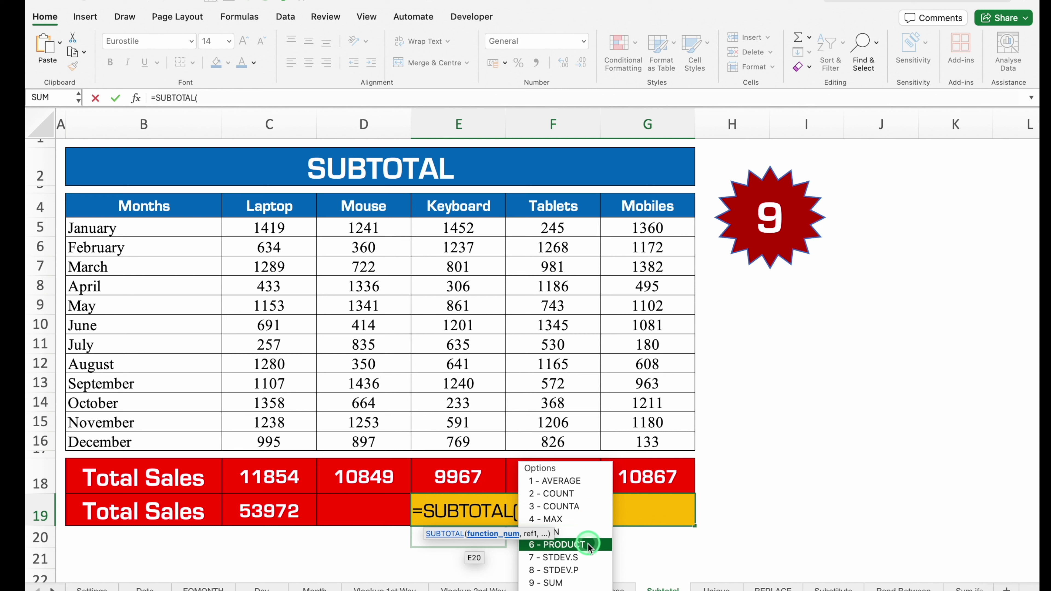
double_click(591, 583)
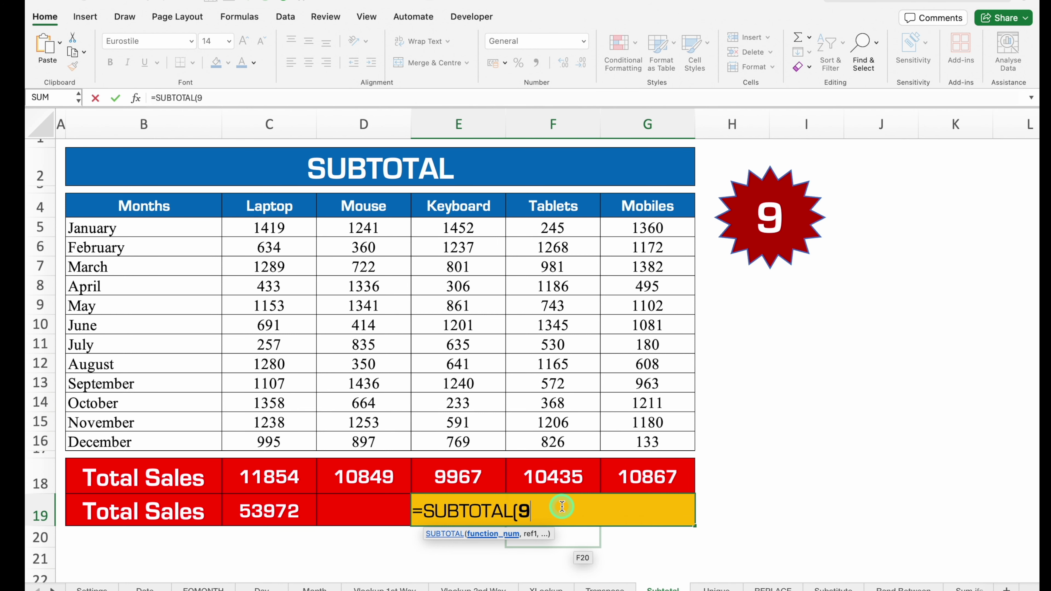
key(BackSpace)
text(9,)
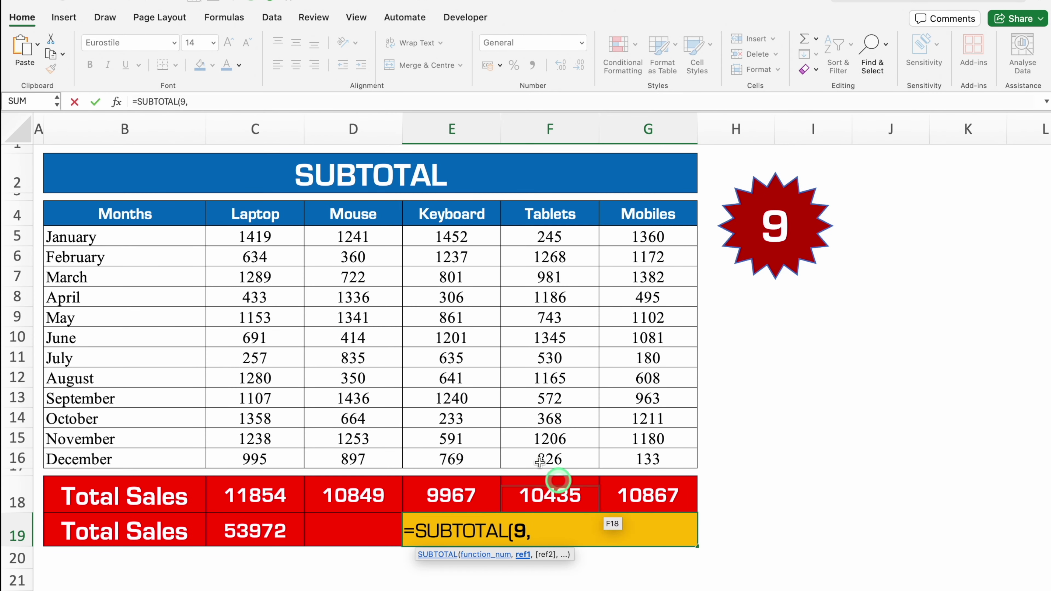
- Complete the SUBTOTAL formula with the separate ranges C5:C16, D5:D16, E5:E16, F5:F16 and G5:G16 and enter it
drag(284, 234, 278, 459)
text(,)
drag(364, 237, 371, 453)
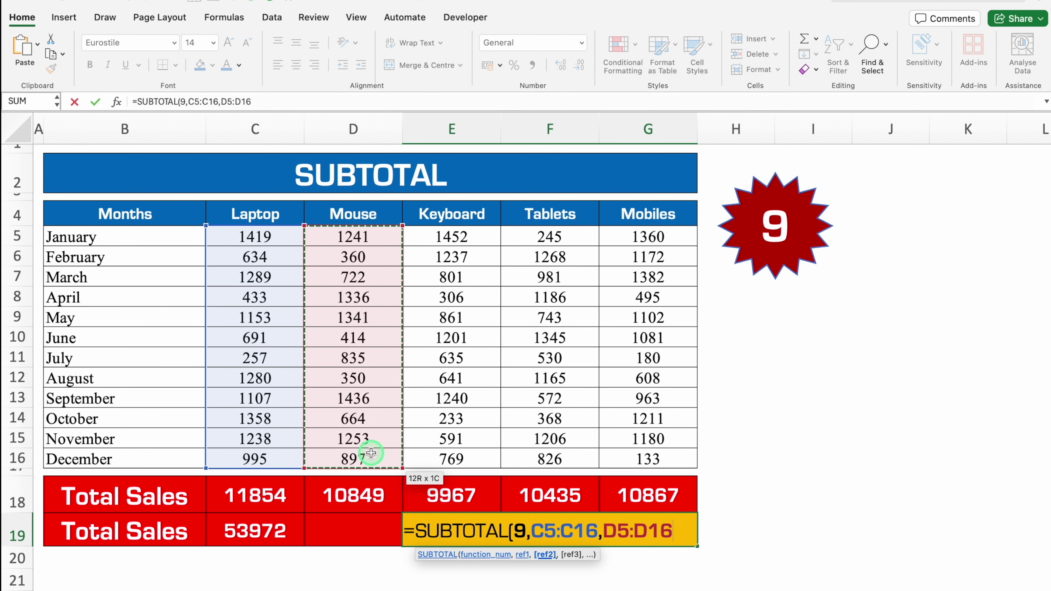
text(,)
drag(466, 237, 465, 455)
text(,)
drag(552, 236, 557, 456)
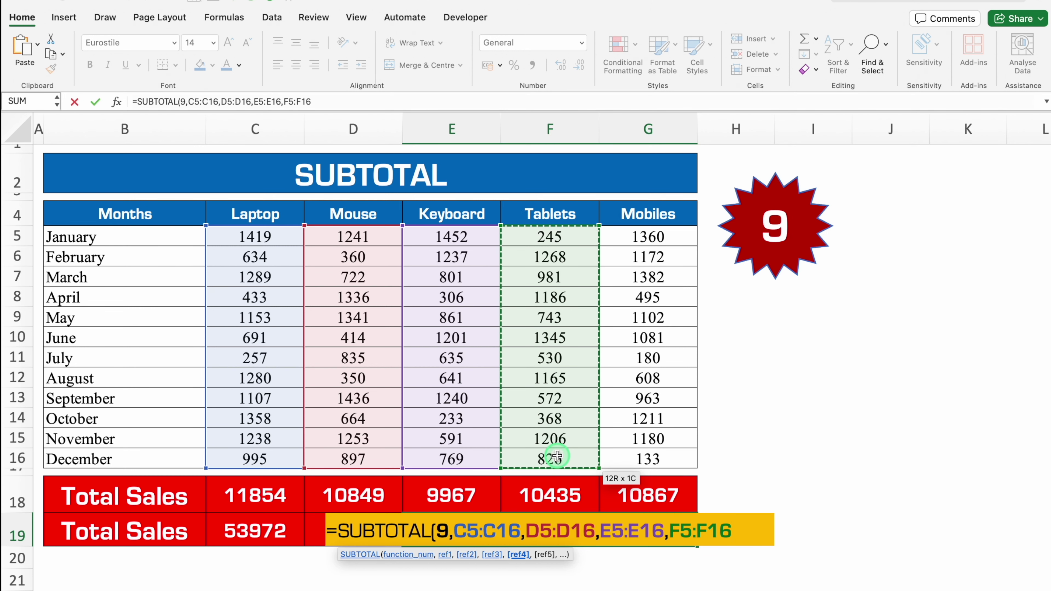
text(,)
drag(669, 238, 671, 452)
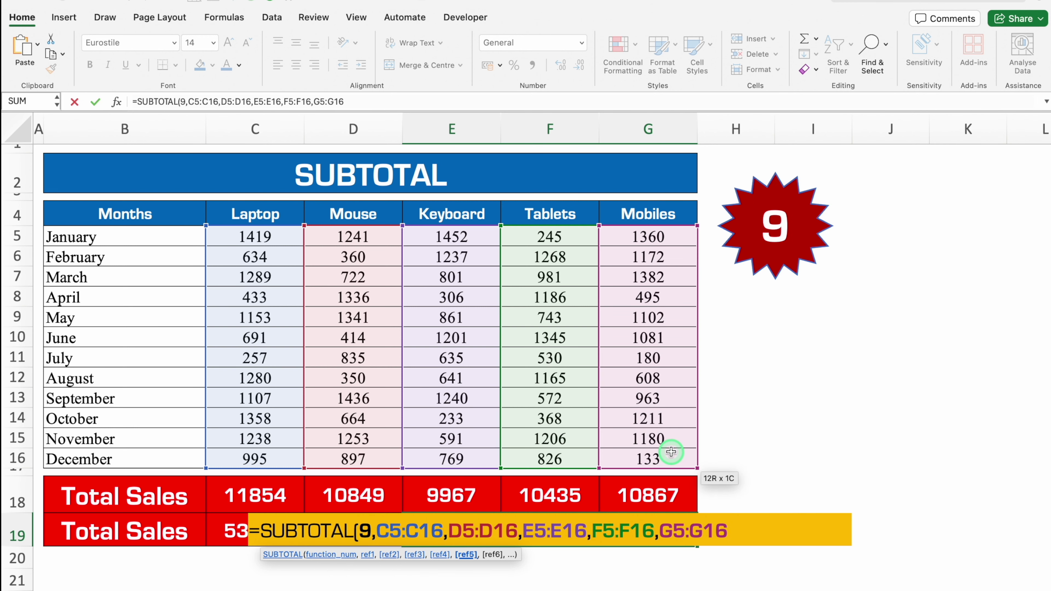
text())
key(Return)
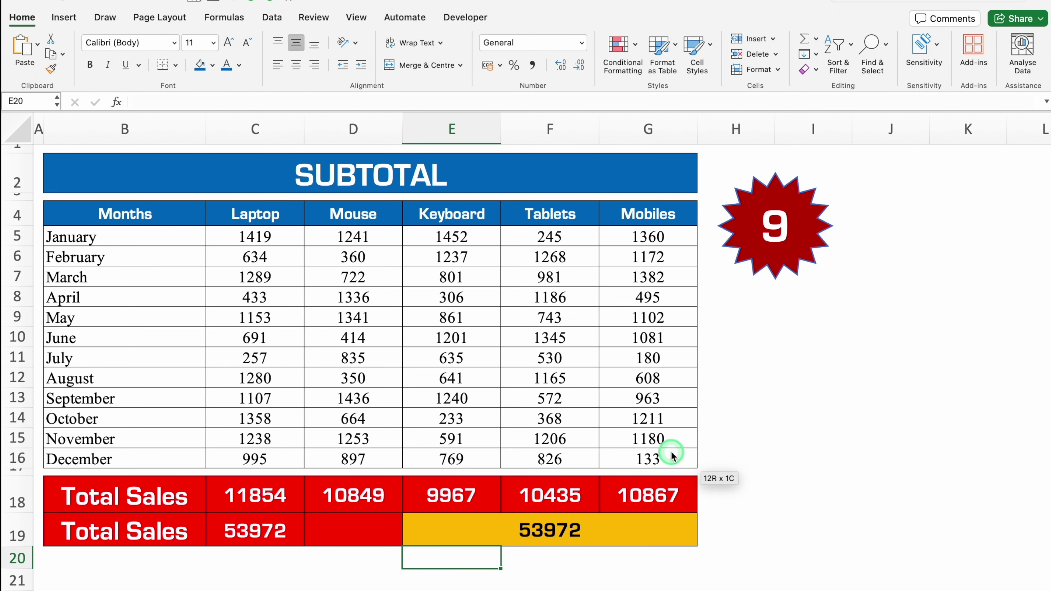
- Compare the SUBTOTAL formula in E19 with the SUM formula in C19
click(557, 530)
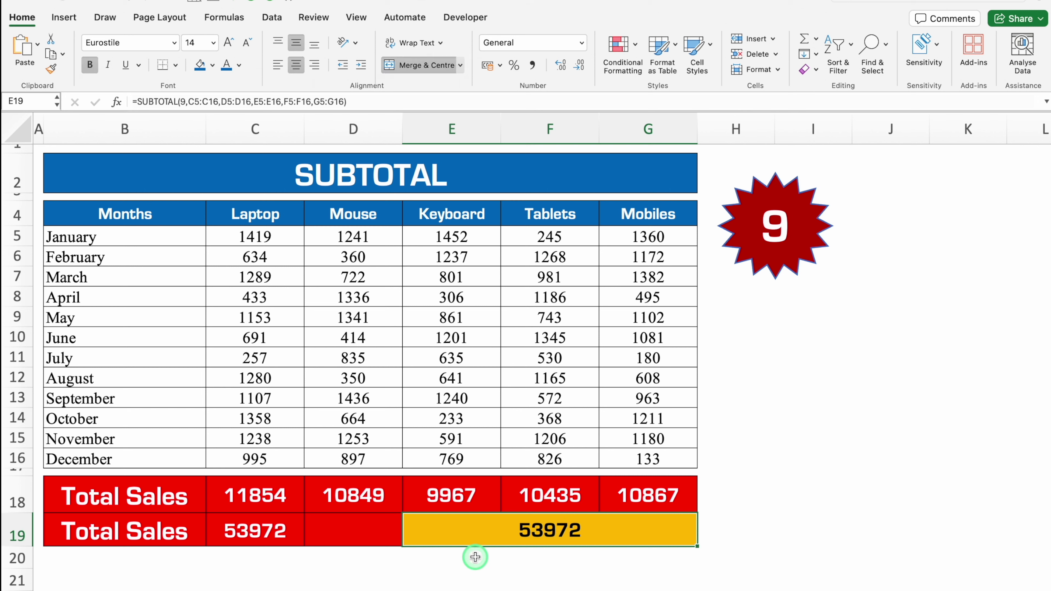
click(265, 534)
click(430, 533)
click(281, 533)
click(451, 533)
click(261, 534)
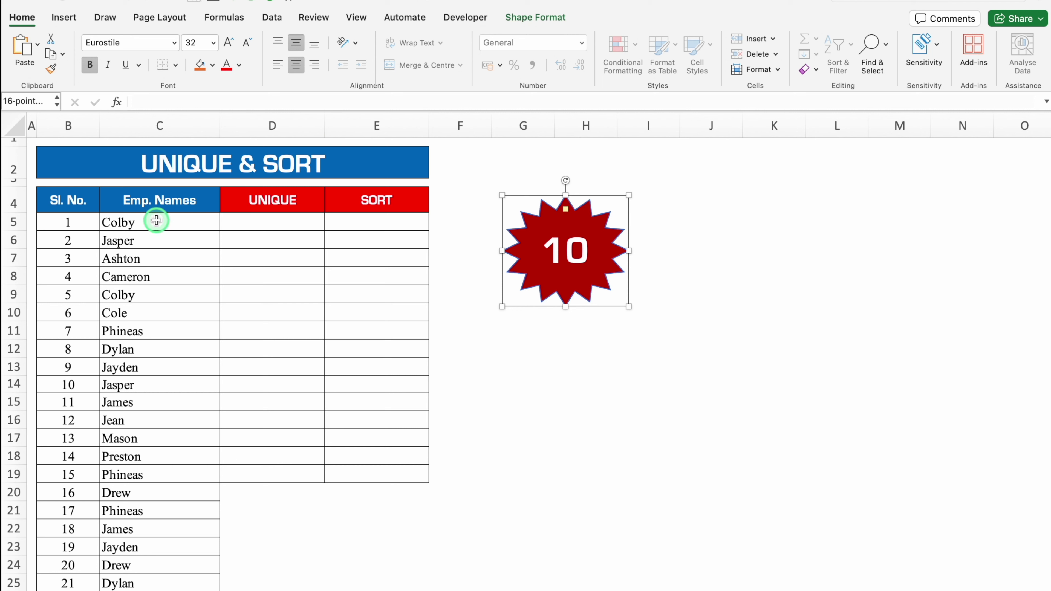
- List the unique employee names on the UNIQUE & SORT sheet by entering =UNIQUE(C5:C34) in D5
click(251, 225)
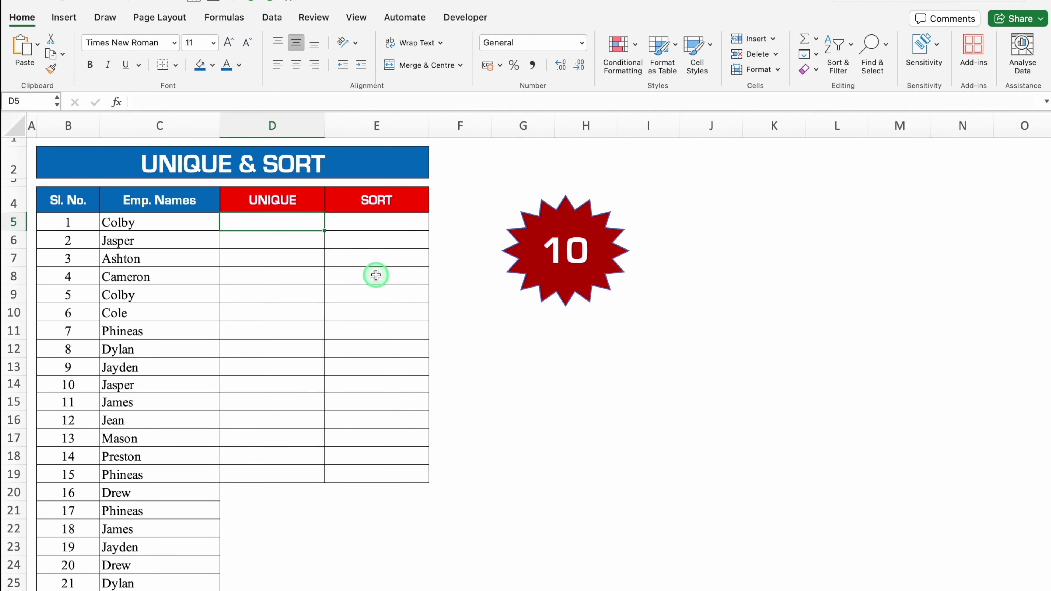
text(=)
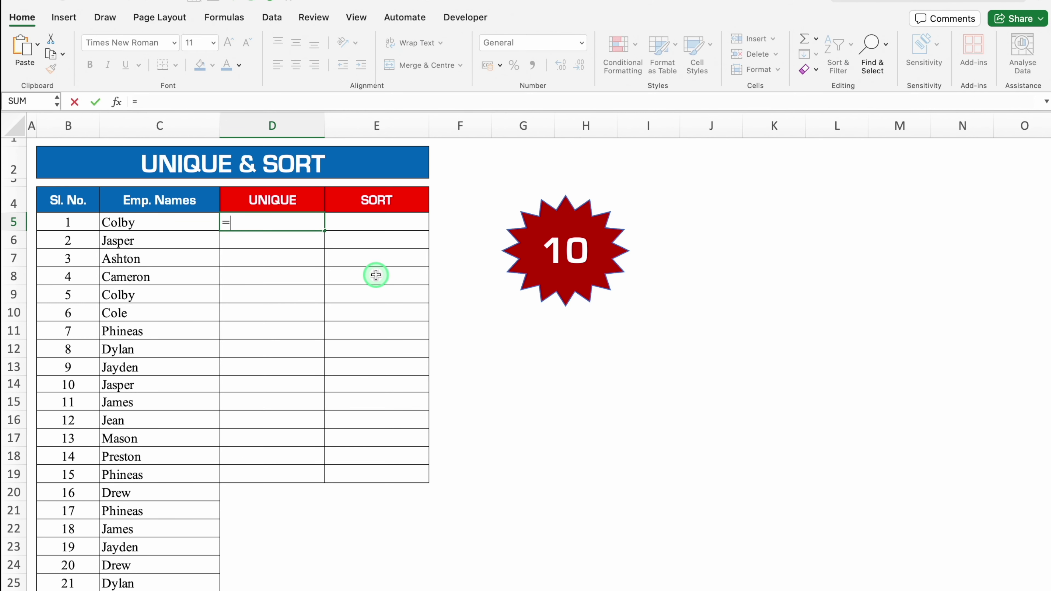
text(uniq)
double_click(262, 250)
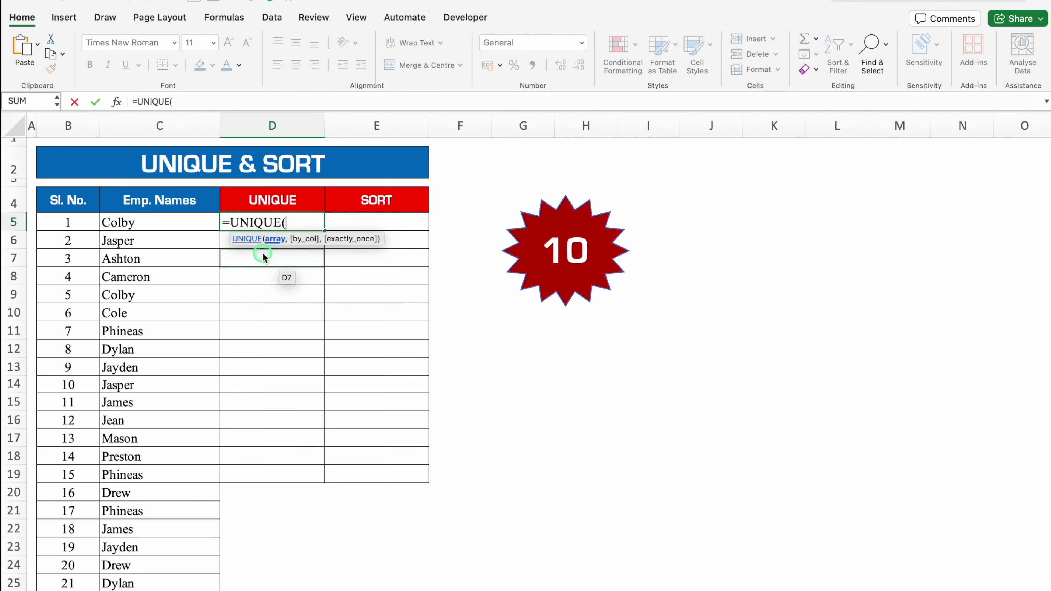
drag(176, 223, 164, 552)
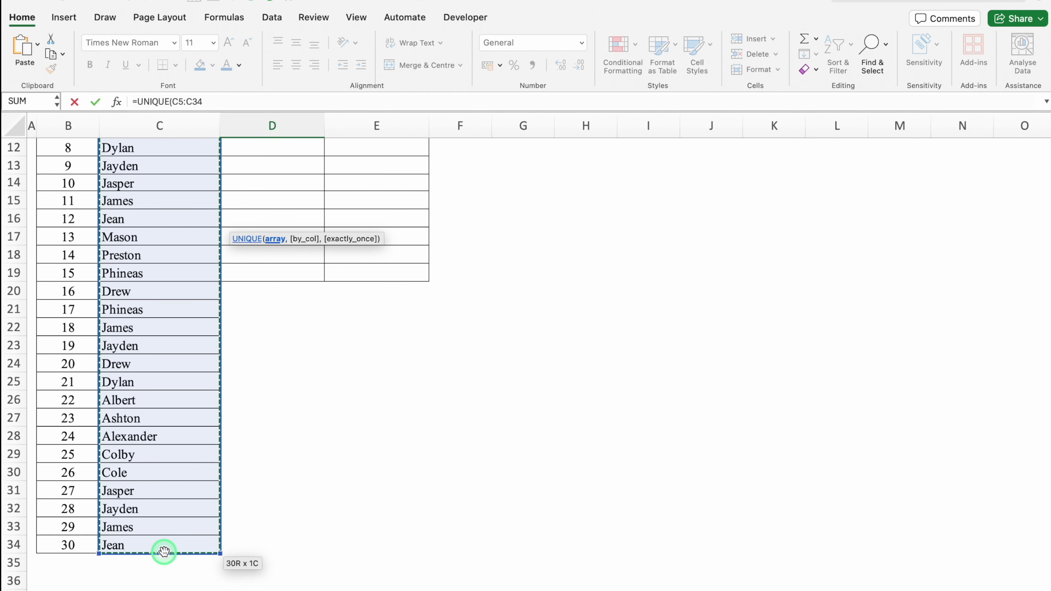
text())
key(Return)
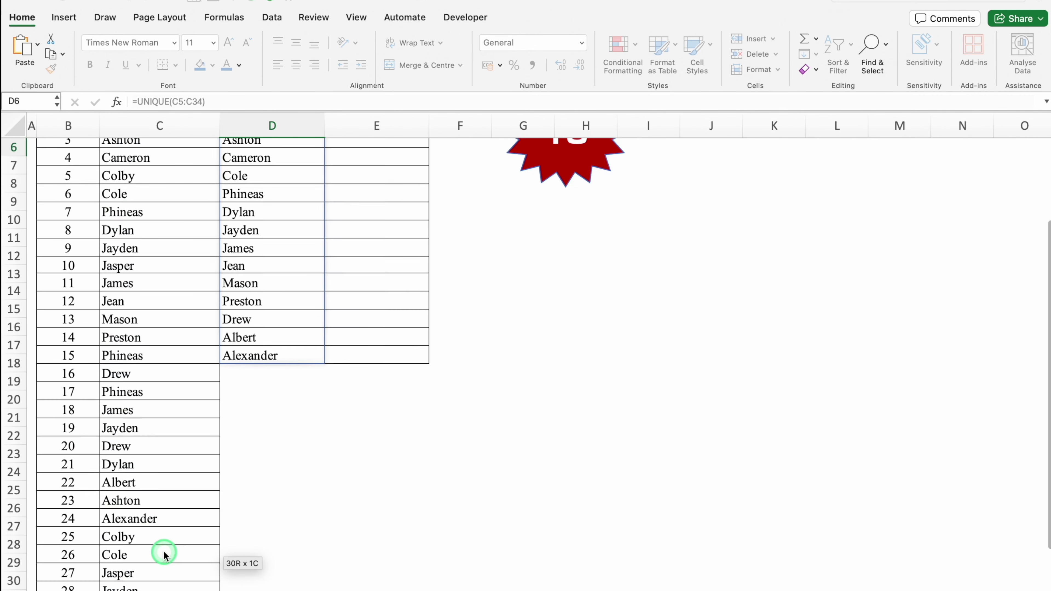
scroll(1047, 331, up, 2)
scroll(1046, 323, up, 1)
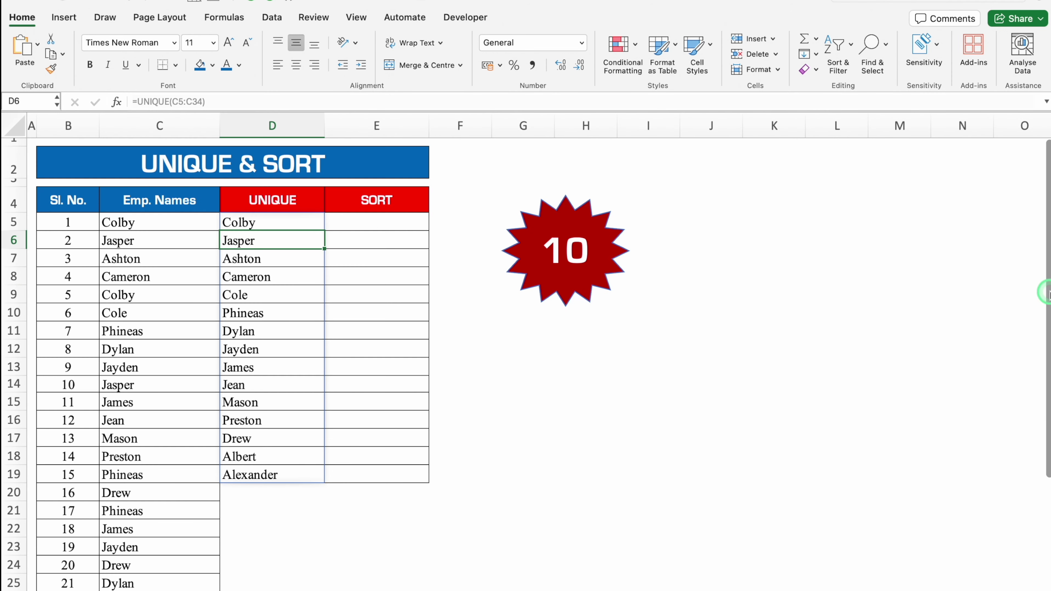
click(271, 472)
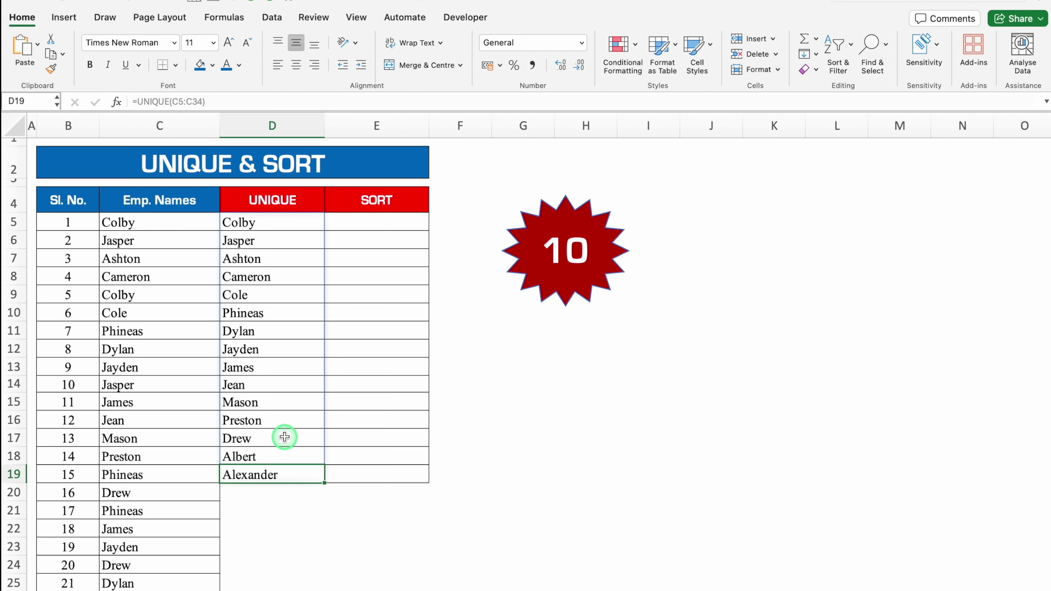
- Sort the unique names list alphabetically by entering =SORT(D5#) in E5
click(347, 226)
text(=si)
key(BackSpace)
text(ort)
key(Tab)
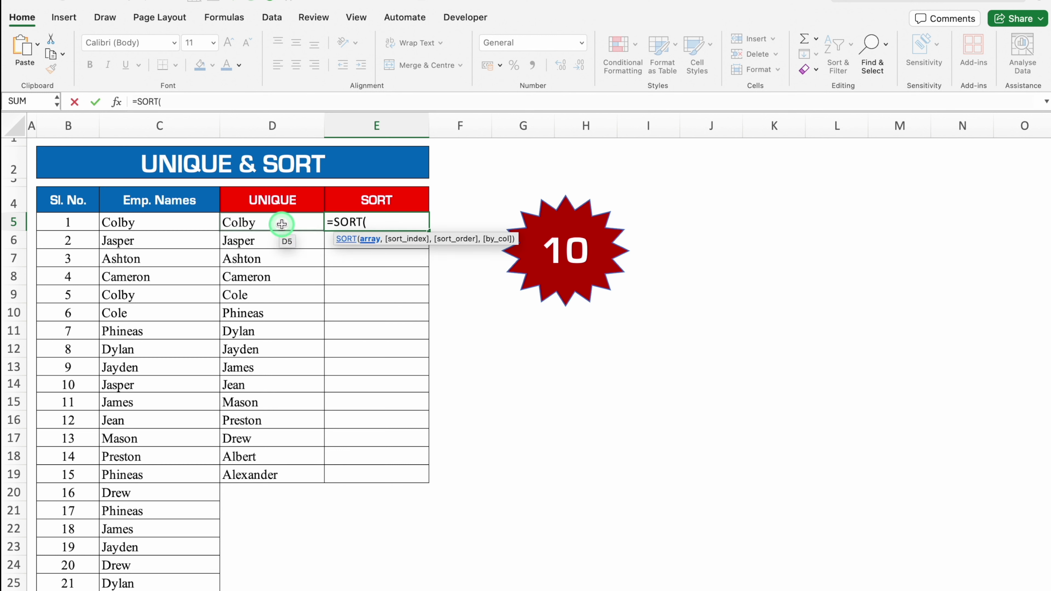
drag(281, 224, 288, 469)
text())
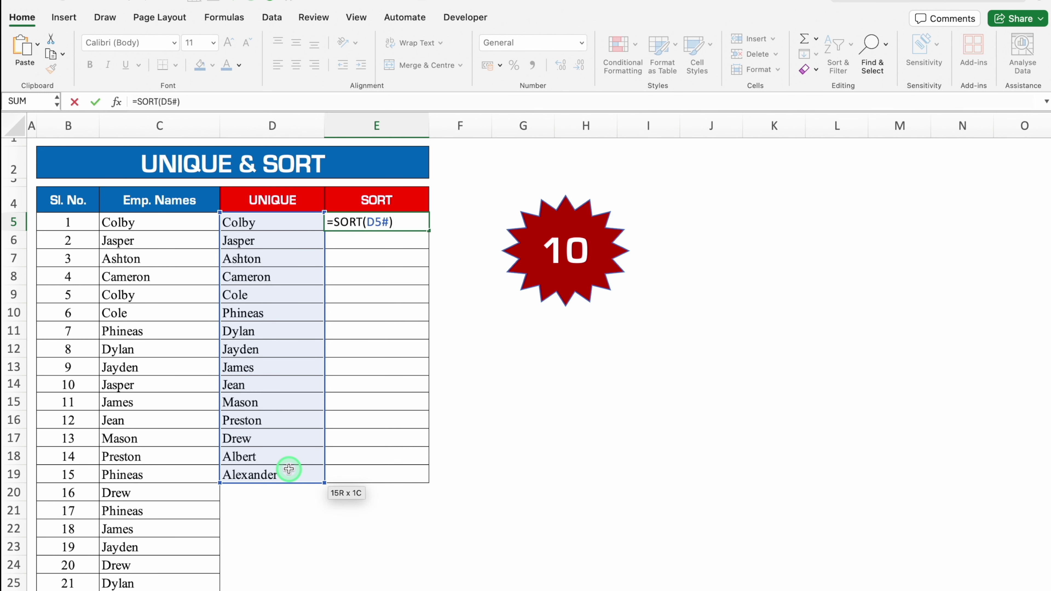
key(Return)
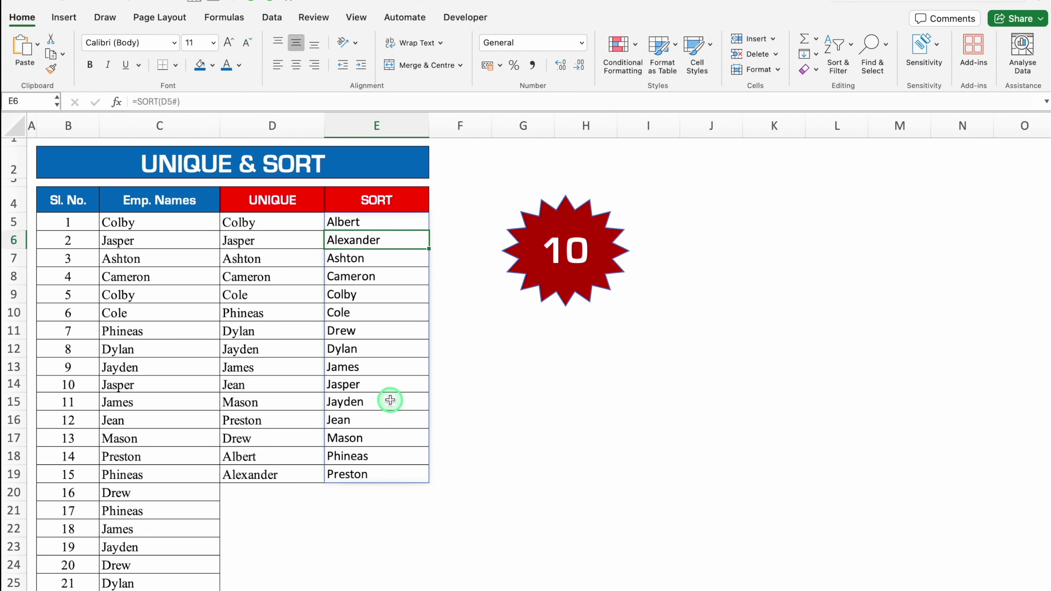
- Wrap the UNIQUE formula in D5 in SORT so it reads =SORT(UNIQUE(C5:C34))
click(290, 225)
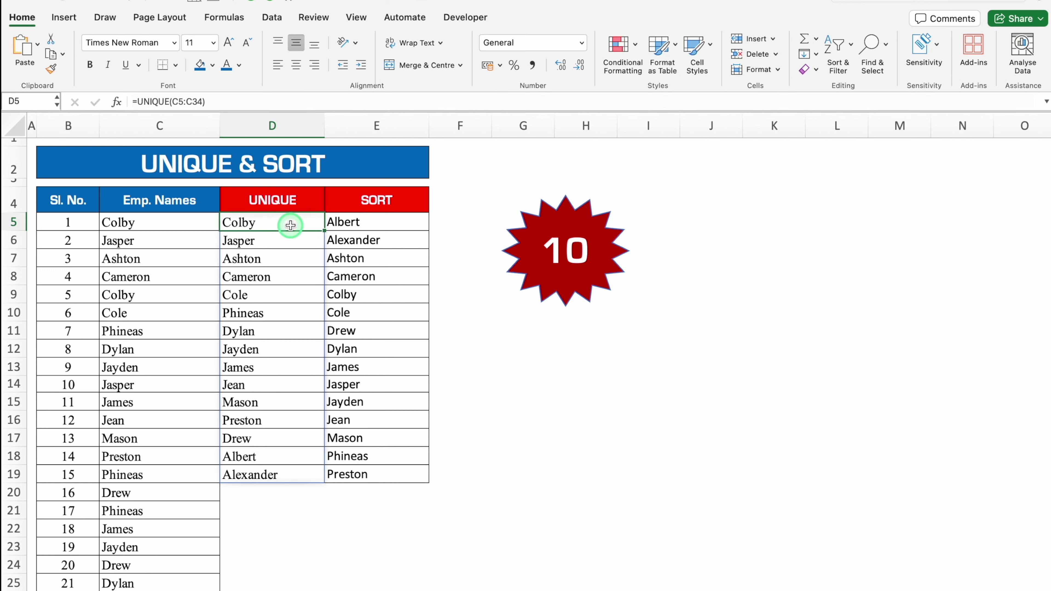
double_click(290, 226)
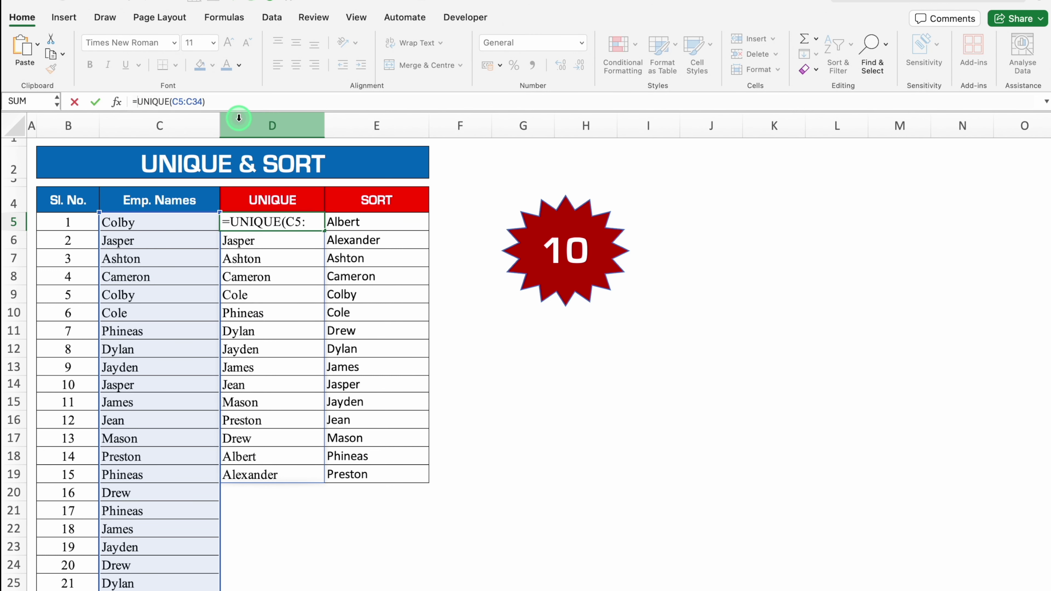
text(sort)
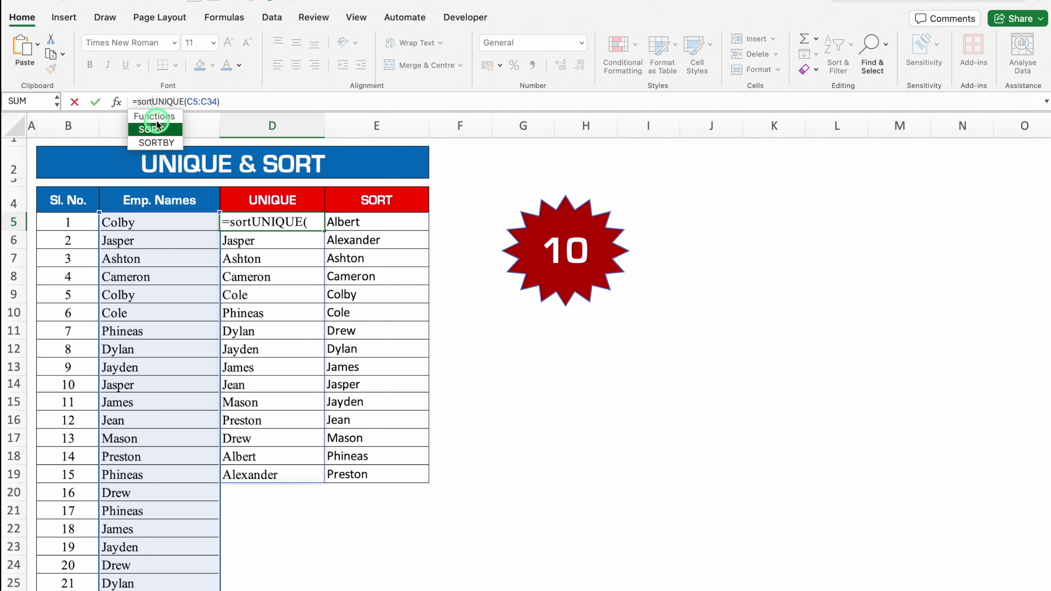
double_click(161, 130)
click(253, 101)
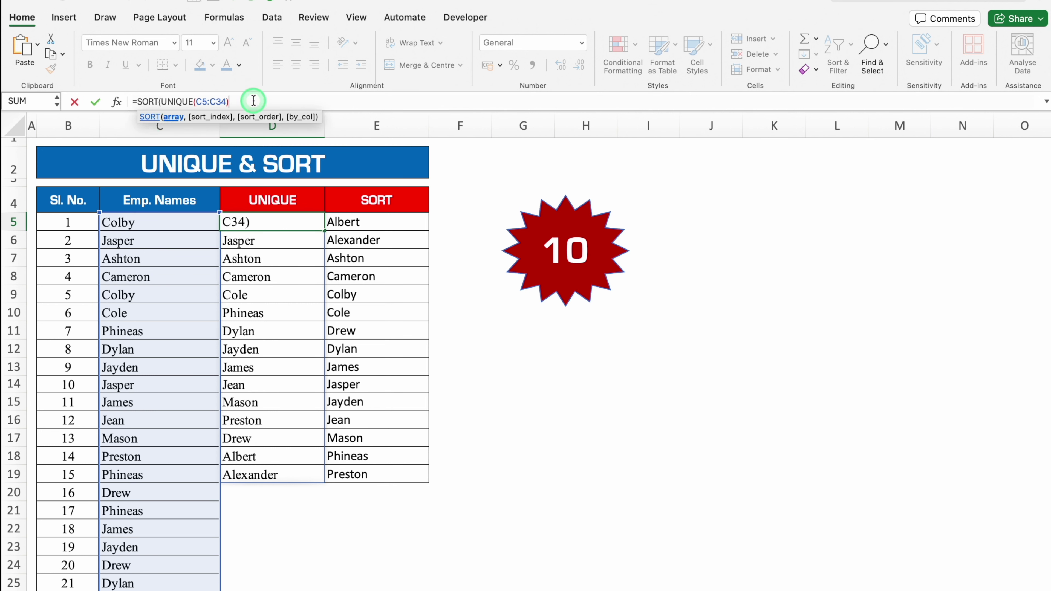
text())
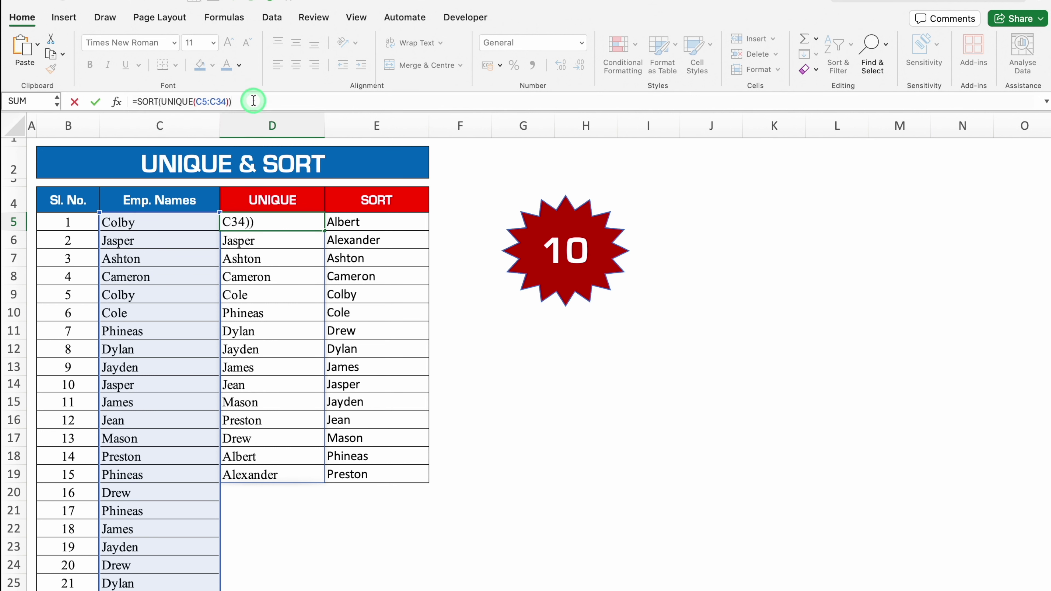
key(Return)
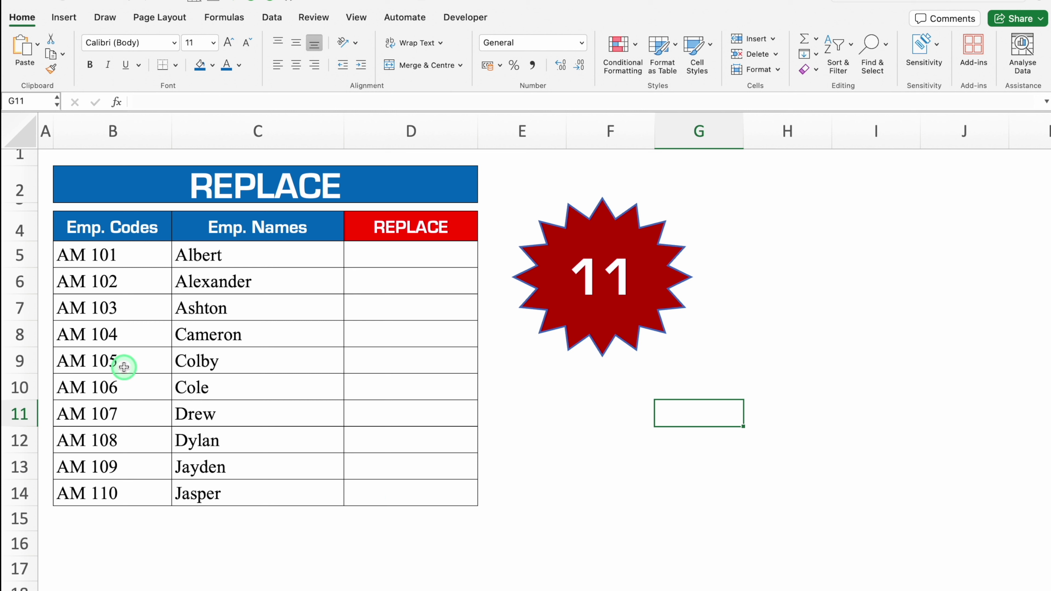
- Replace the first two characters of the first employee code by entering =REPLACE(B5,1,2,"EM") in D5
click(111, 257)
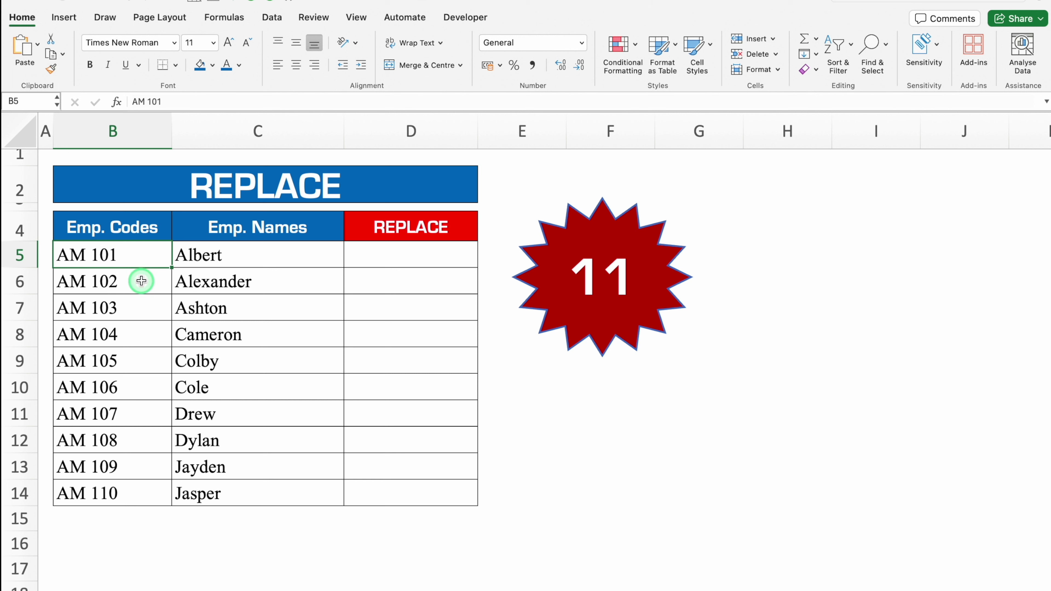
click(401, 253)
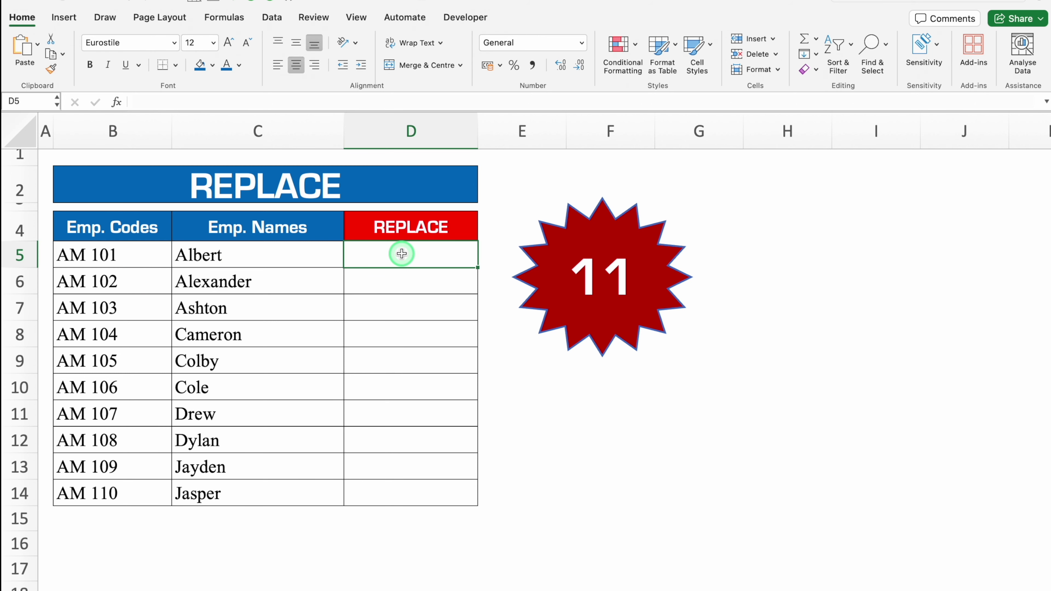
text(=r)
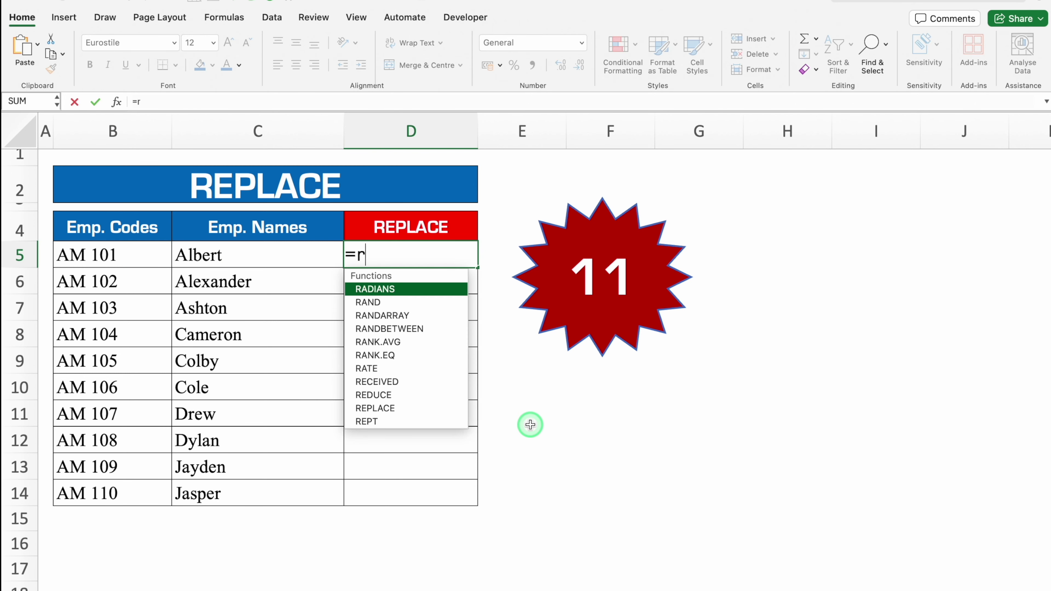
text(epla)
key(Tab)
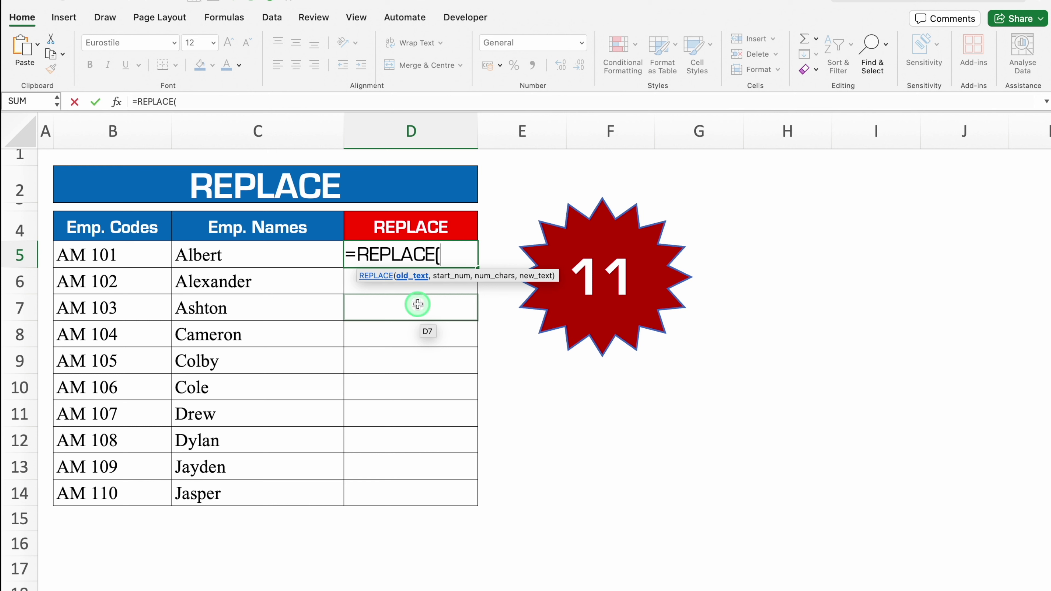
click(111, 254)
text(,)
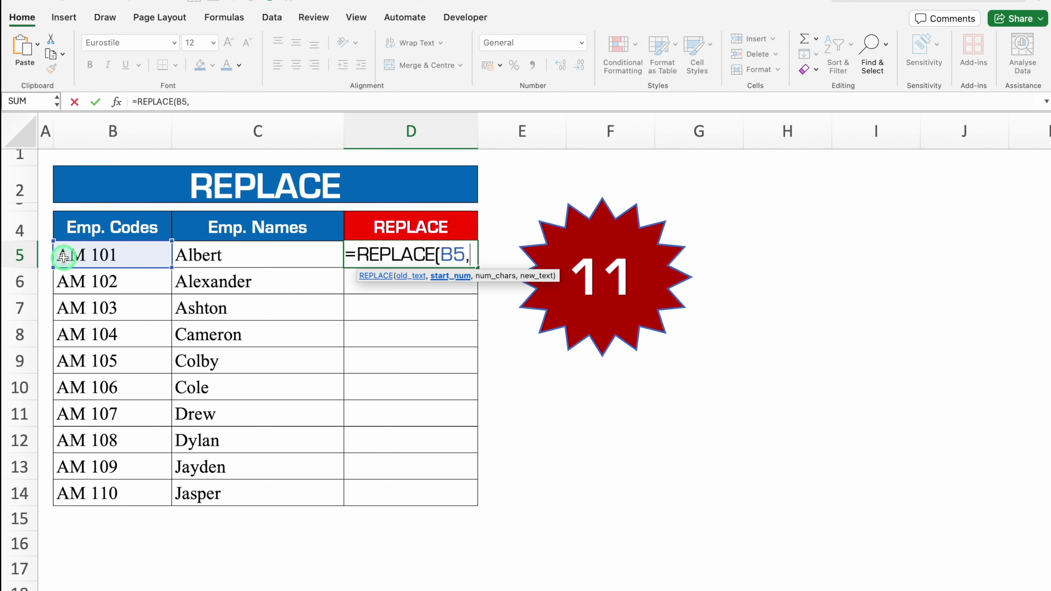
text(1,)
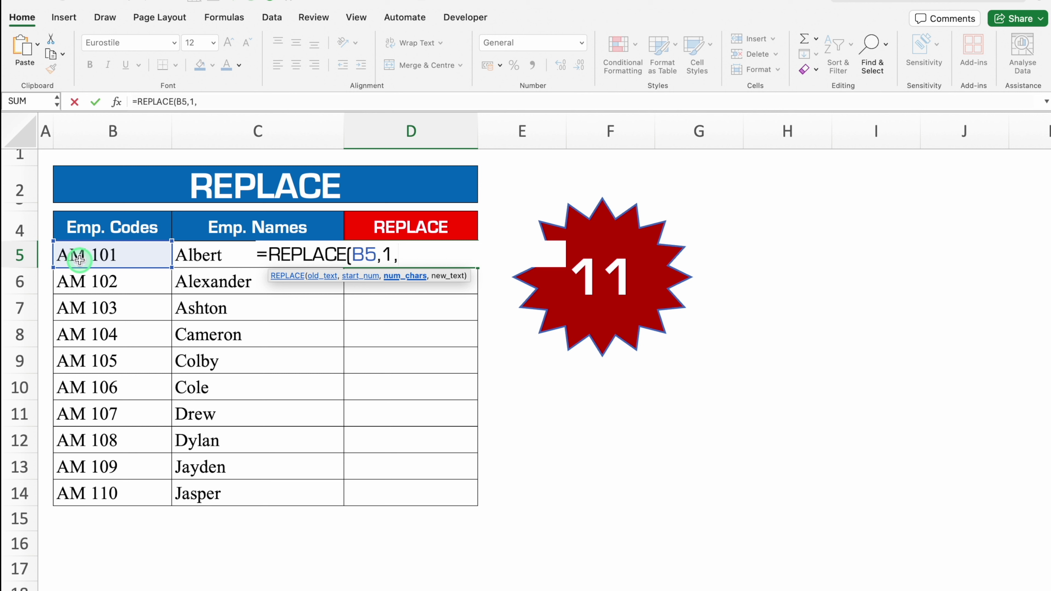
text(2,)
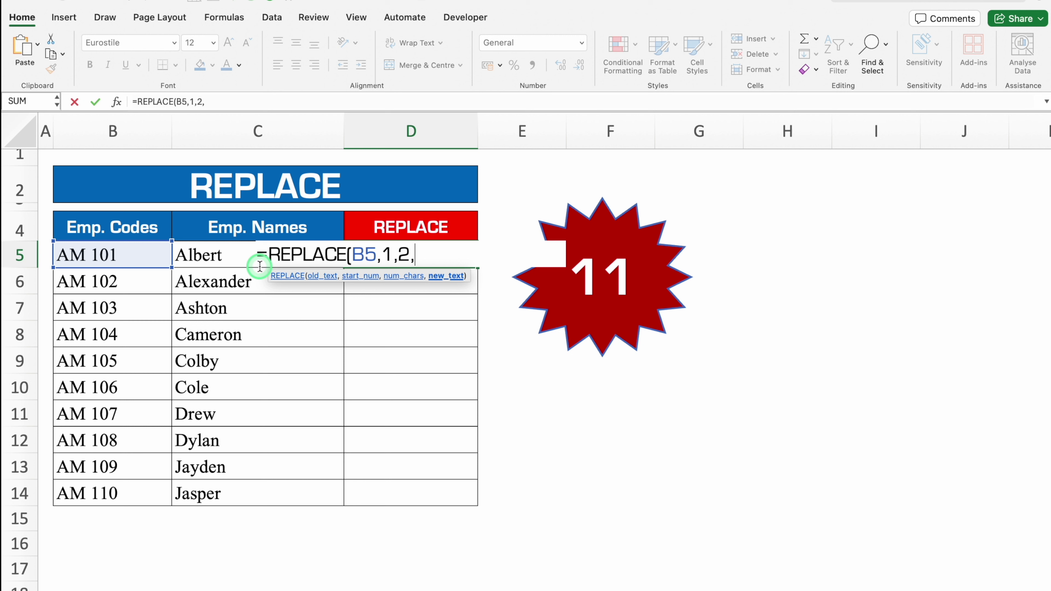
text("EM"))
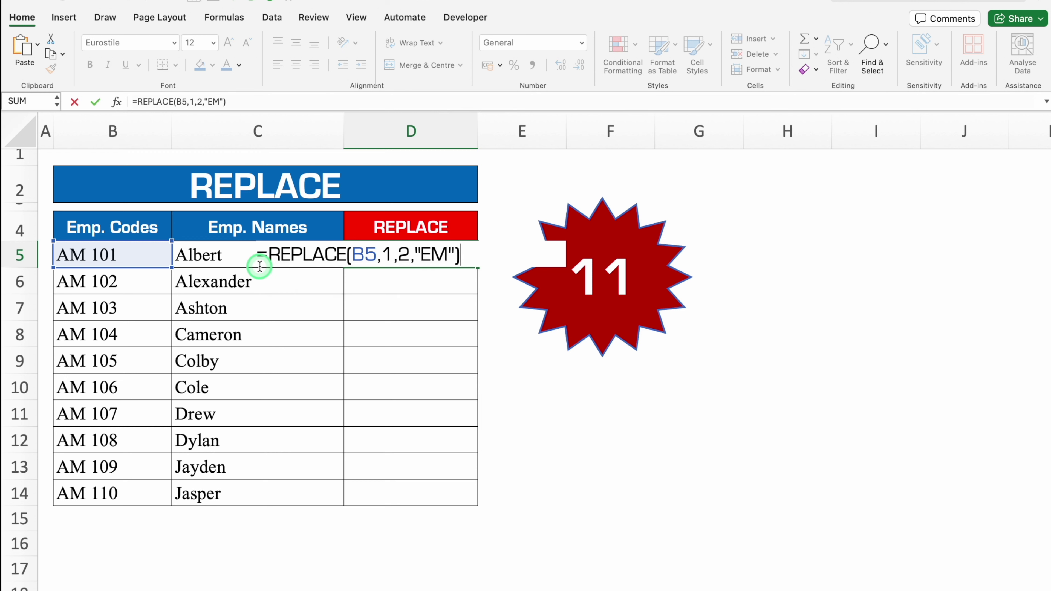
key(Return)
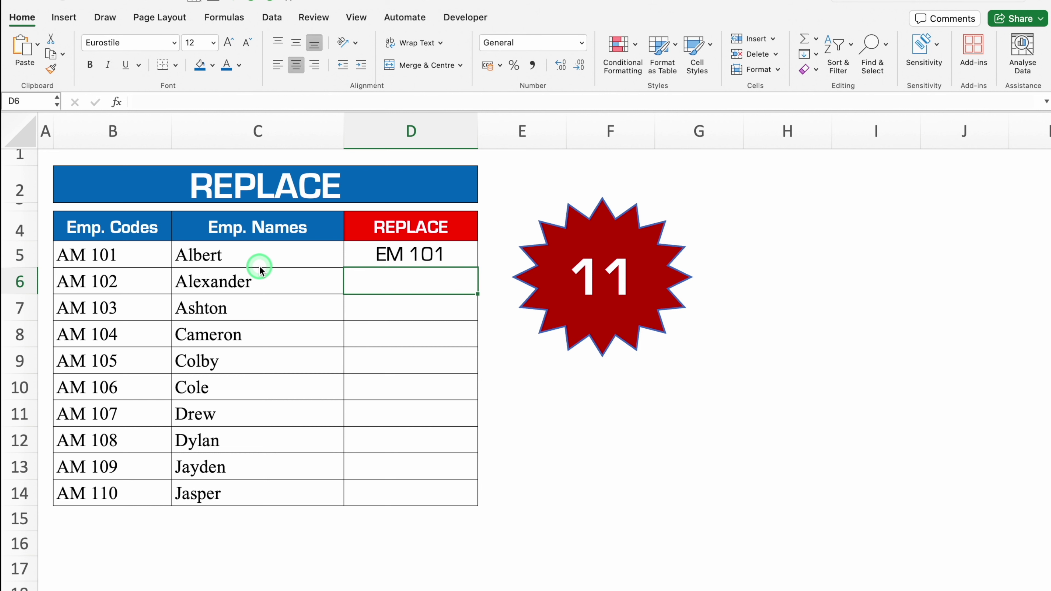
- Try the REPLACE formula in D5 without quotation marks around EM, and undo that edit
key(Up)
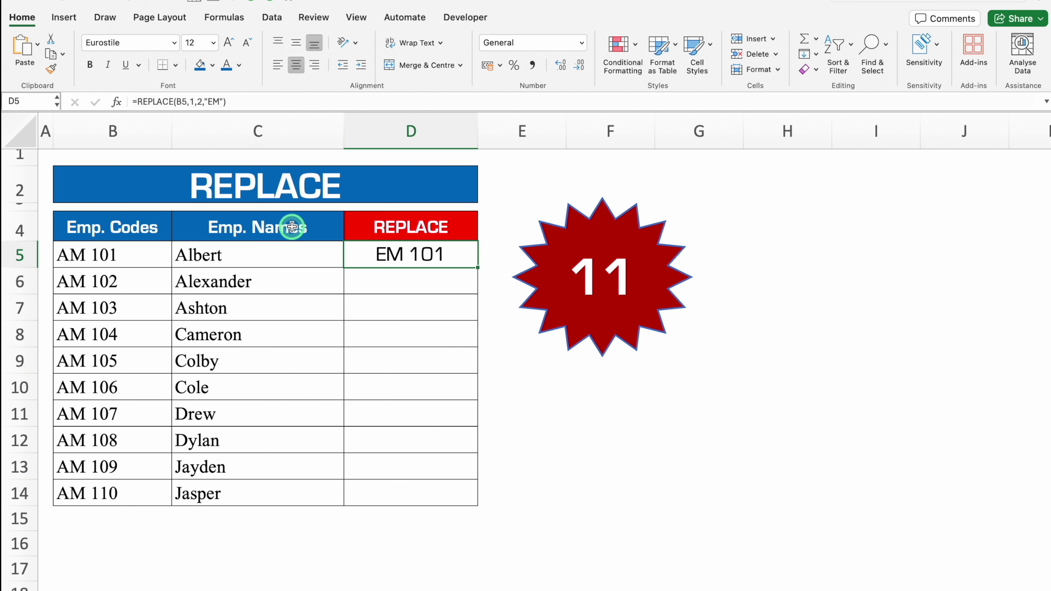
click(224, 101)
key(BackSpace)
click(208, 101)
key(BackSpace)
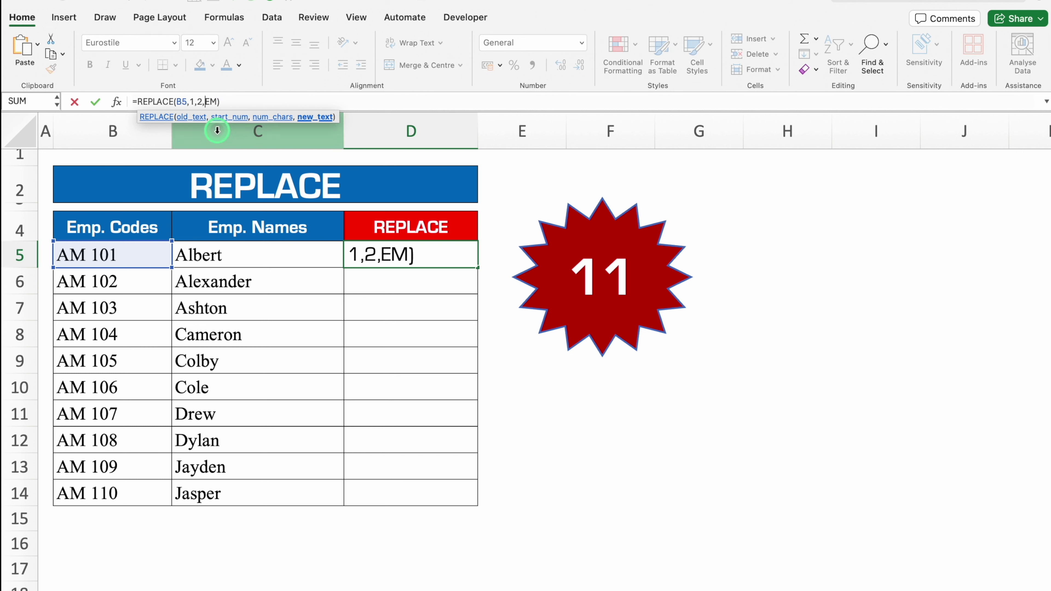
key(Return)
click(454, 257)
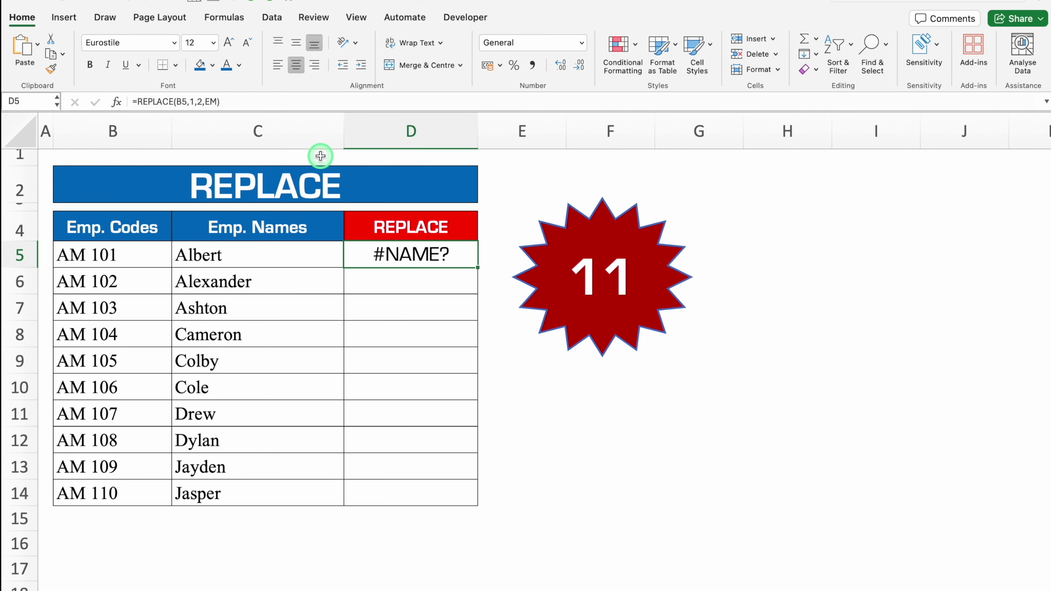
key(super+z)
- Fill the REPLACE formula from D5 down to D14 for the remaining employee codes
drag(477, 267, 481, 499)
click(610, 439)
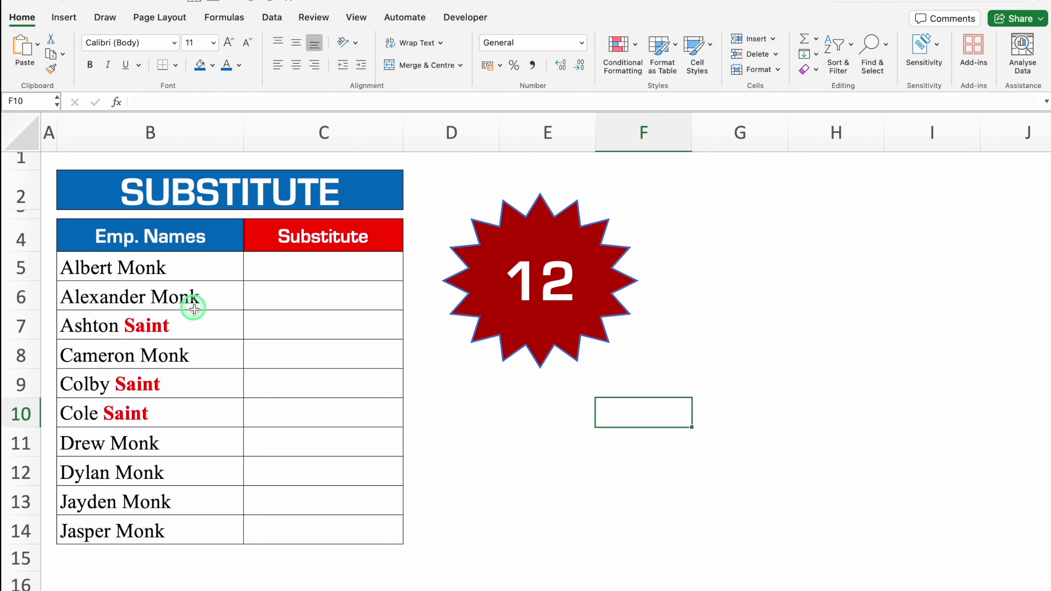
- On the SUBSTITUTE sheet, swap the word Saint for Monk by entering =SUBSTITUTE(B5,"Saint","Monk") in C5
click(202, 323)
click(205, 389)
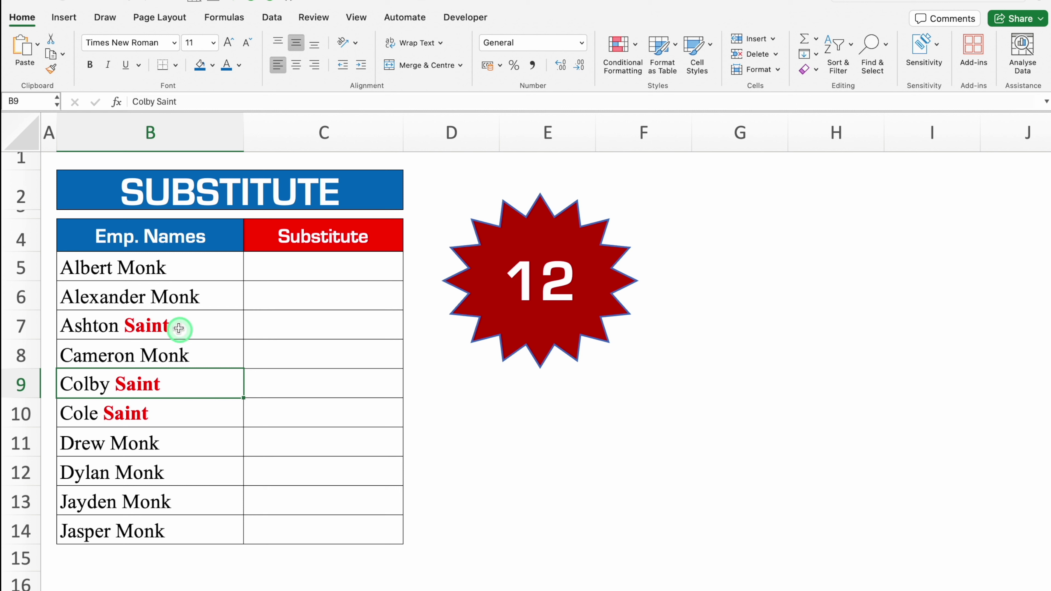
click(334, 266)
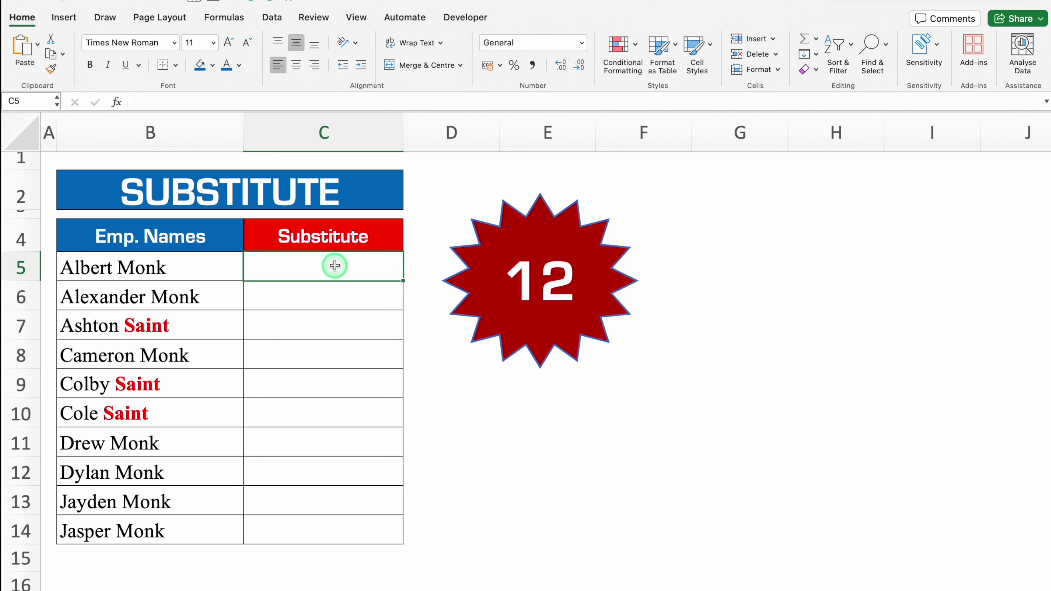
text(=)
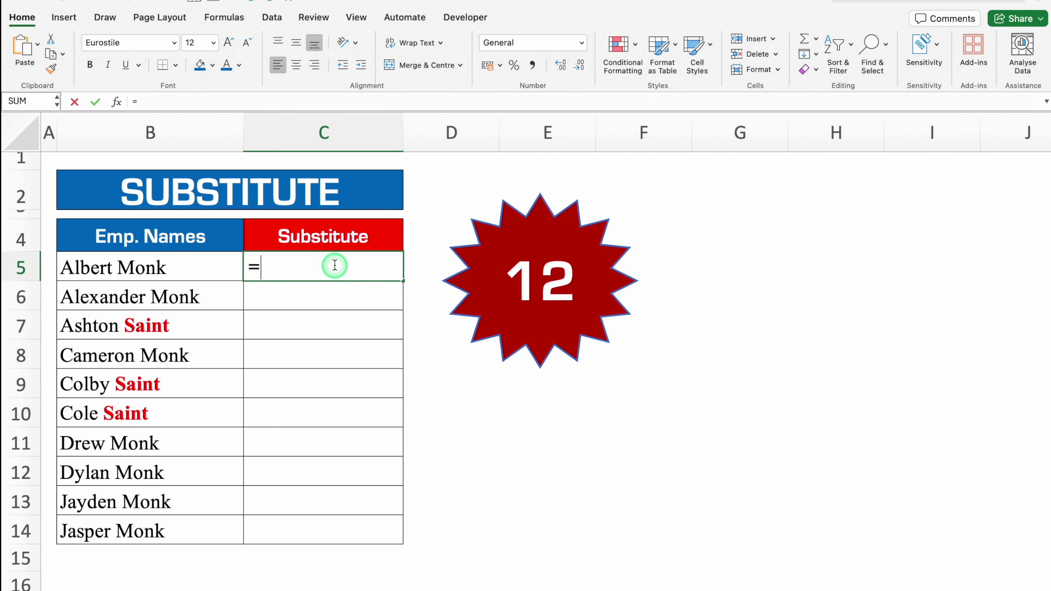
text(subs)
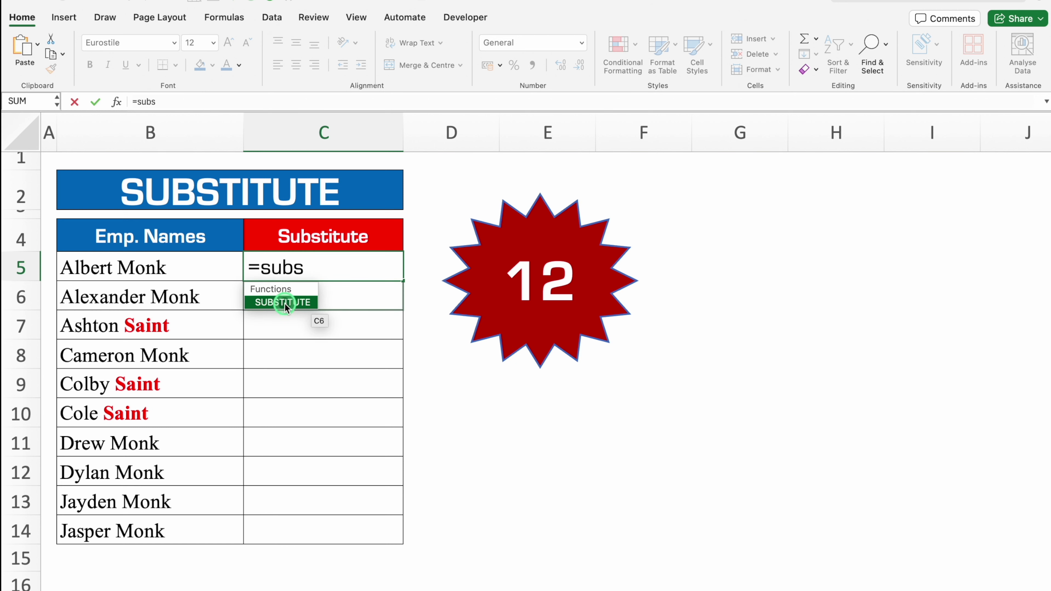
double_click(284, 303)
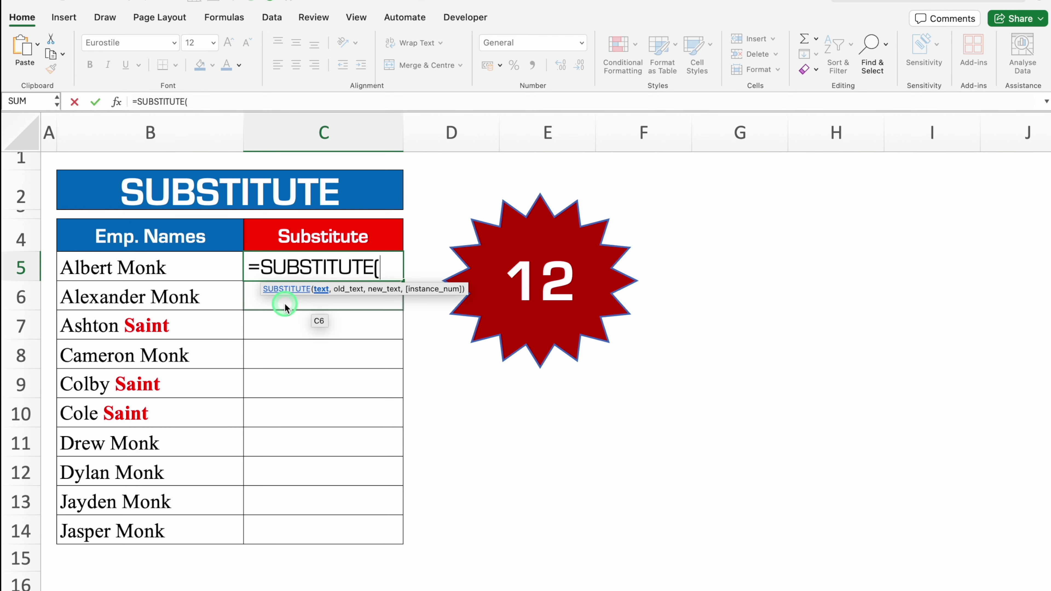
click(171, 269)
text(,)
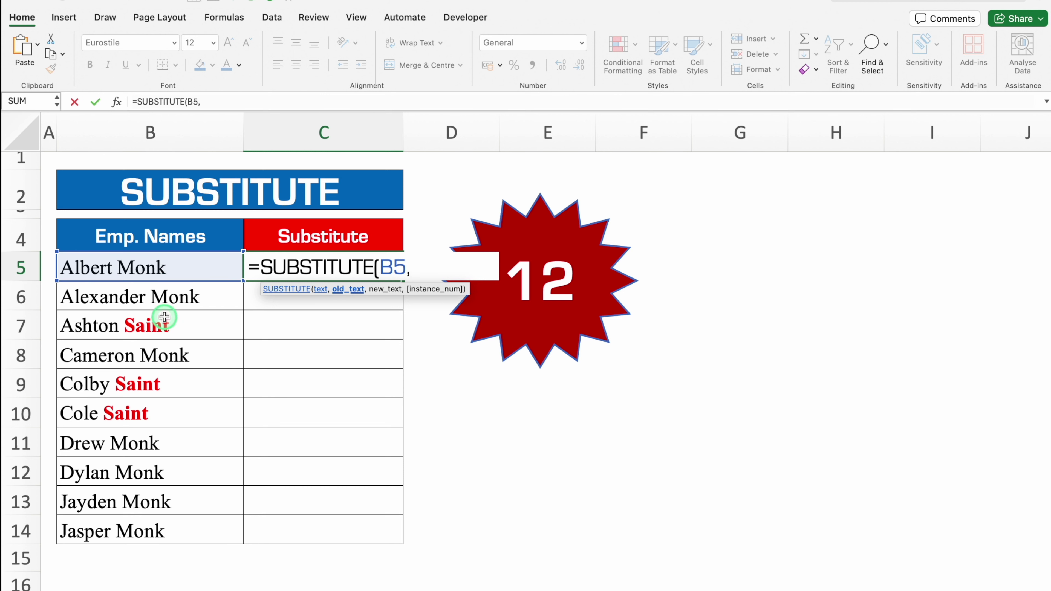
text("Saint)
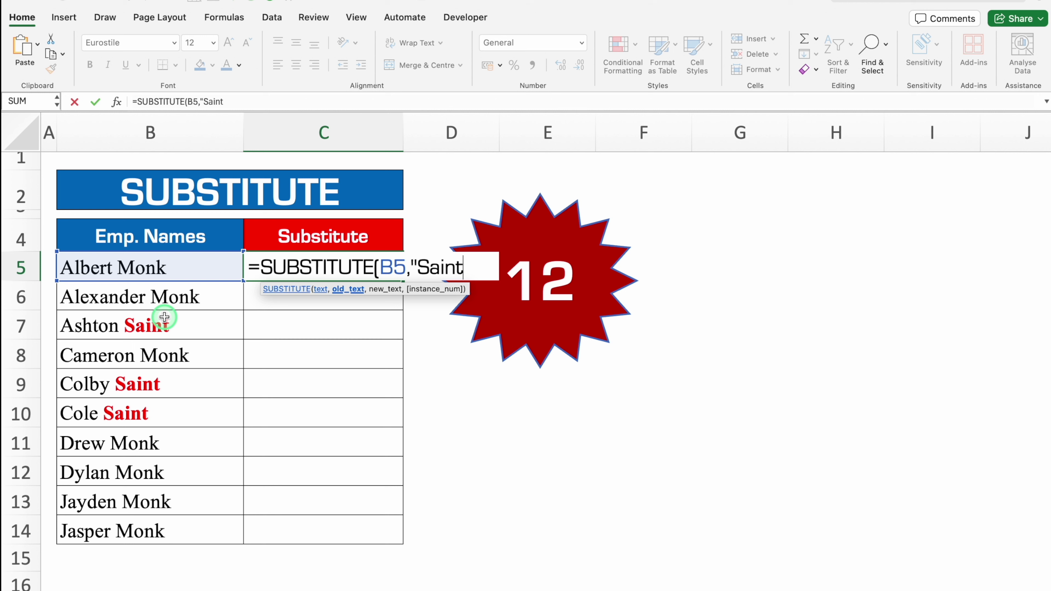
text(",)
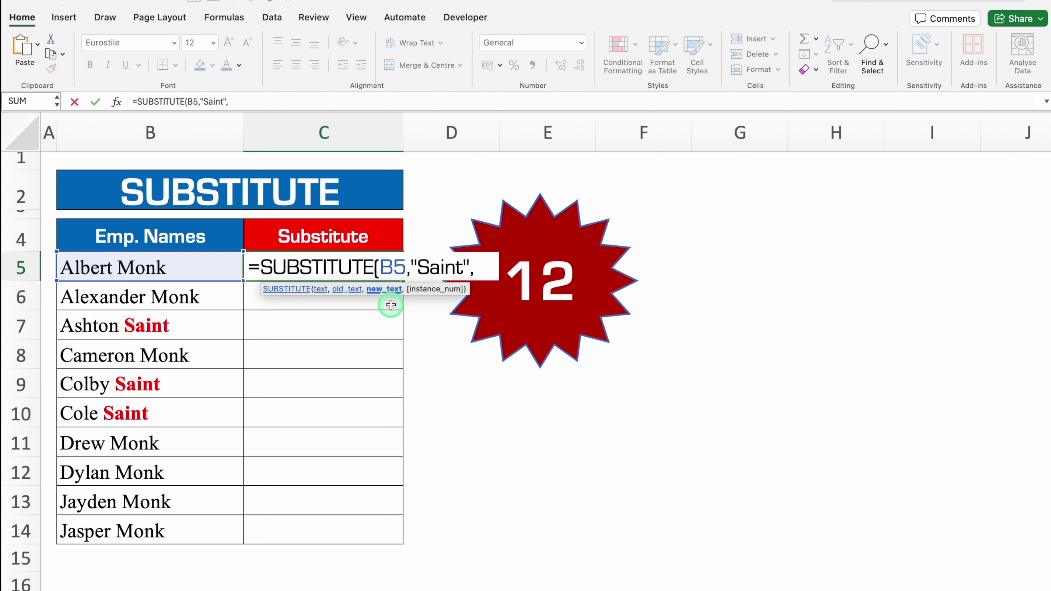
text(")
text(M)
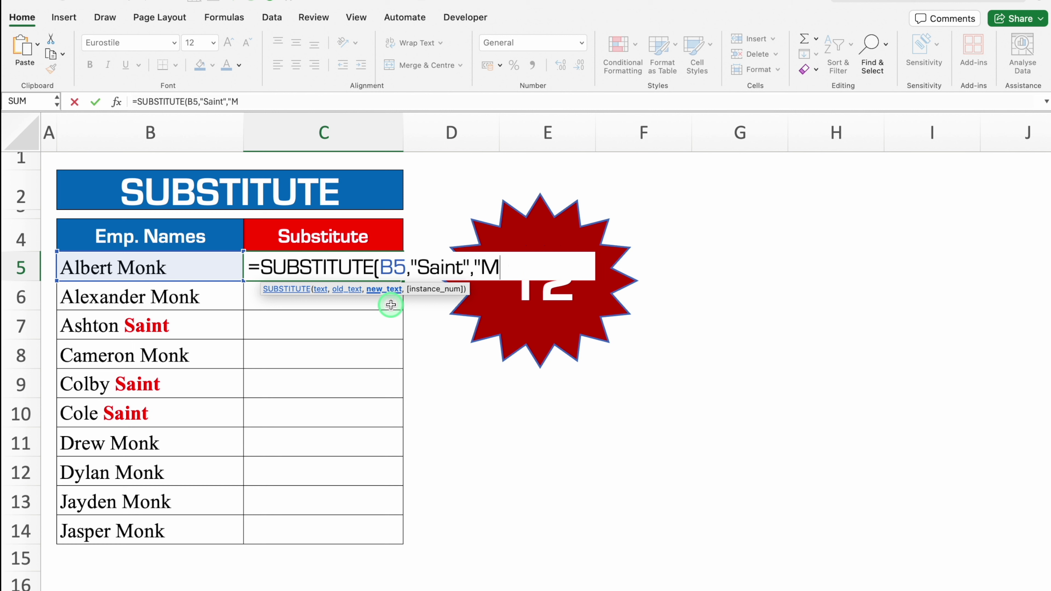
text(onk"))
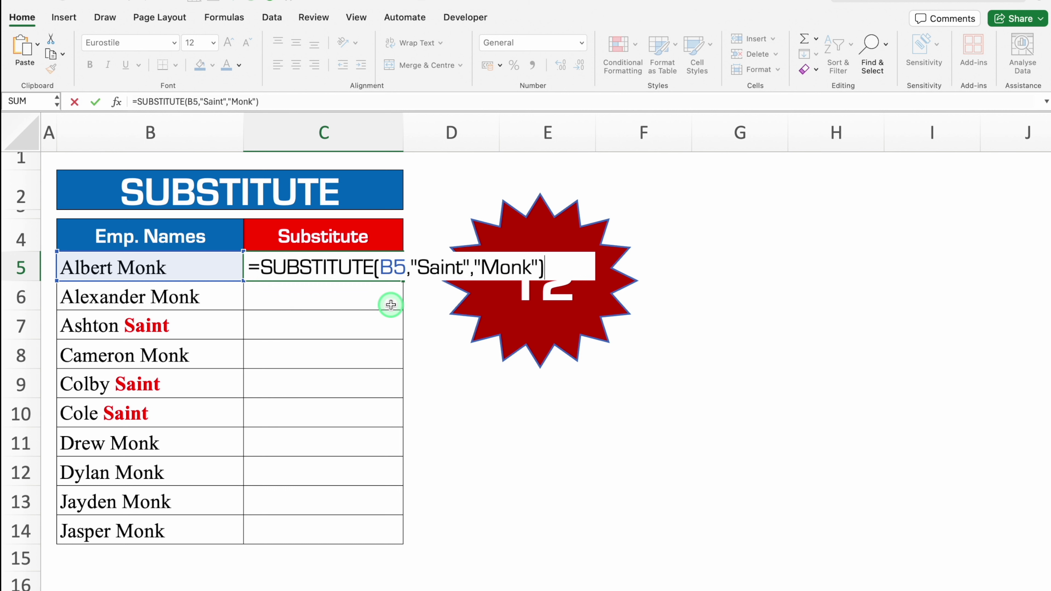
key(Return)
- Fill the SUBSTITUTE formula from C5 down to C14 and check the corrected names in C7 and C9
key(Up)
drag(402, 281, 403, 535)
click(370, 333)
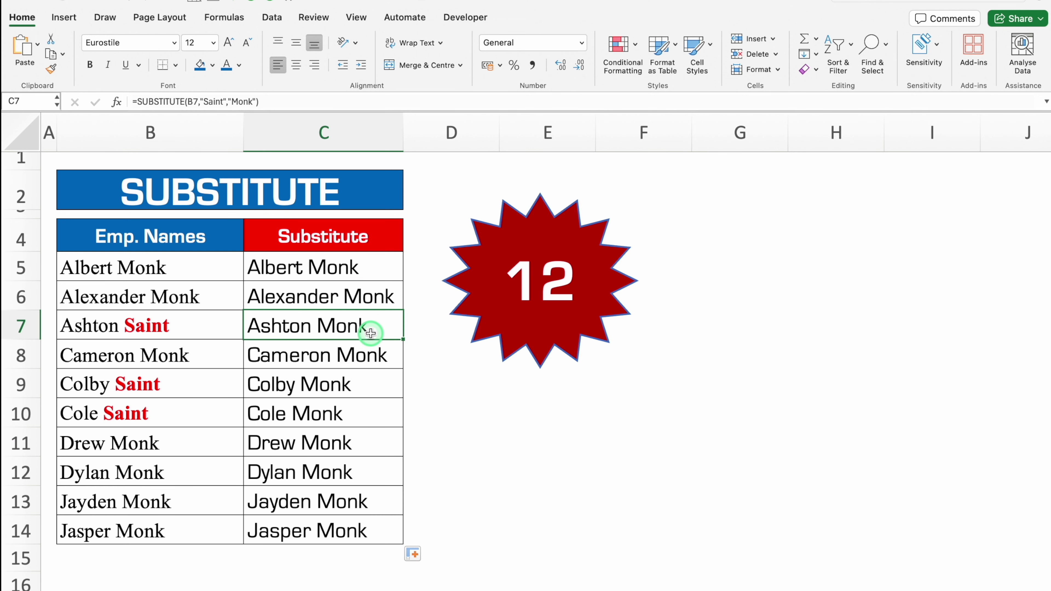
click(374, 389)
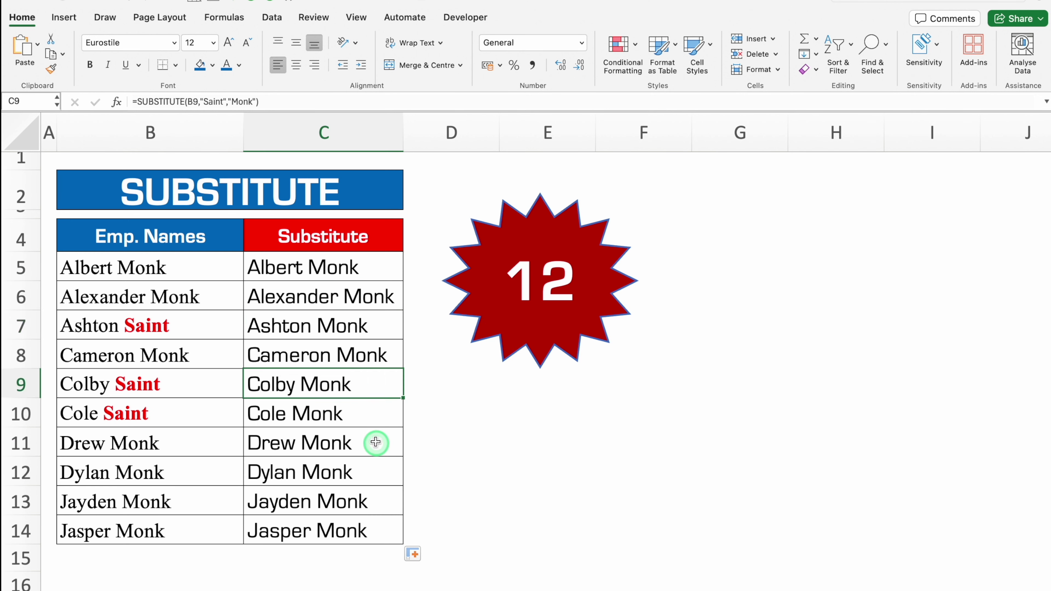
click(511, 472)
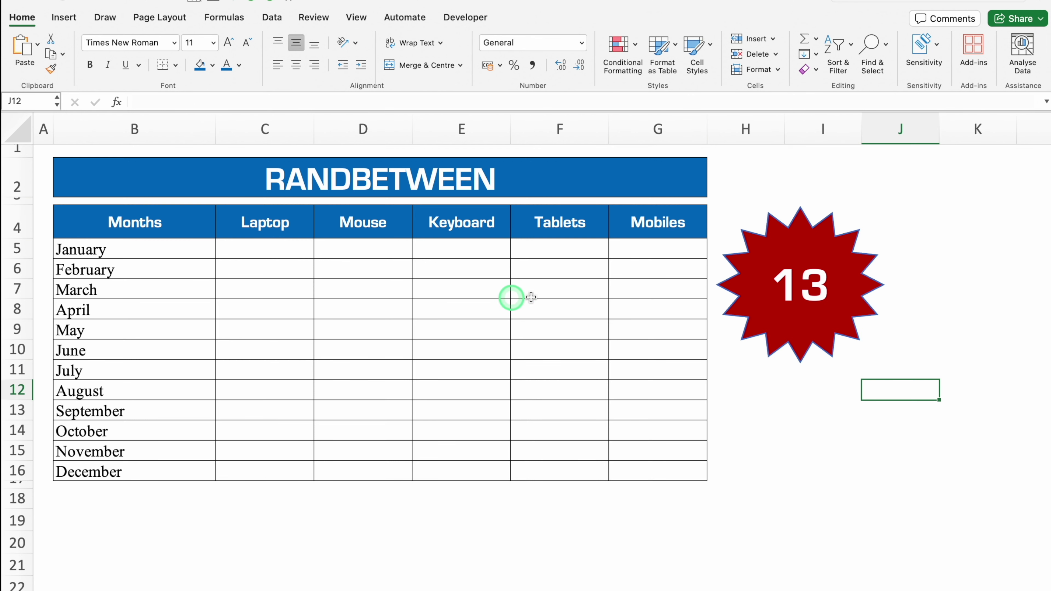
- On the RANDBETWEEN sheet, enter =RANDBETWEEN(500,12000) in C5 and fill it across the whole product table C5:G16
click(290, 248)
text(=)
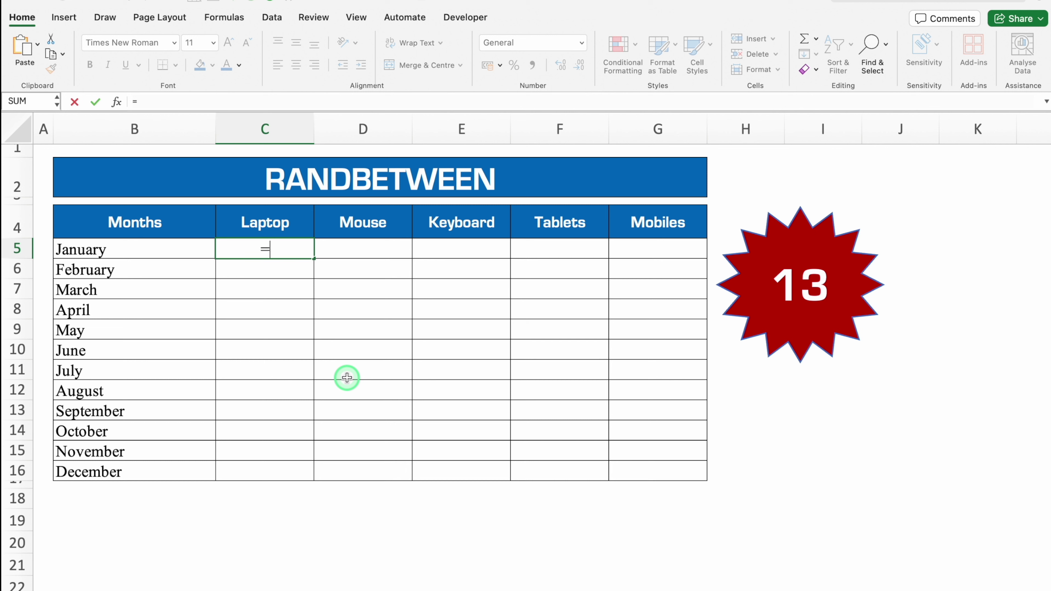
text(rand)
click(271, 305)
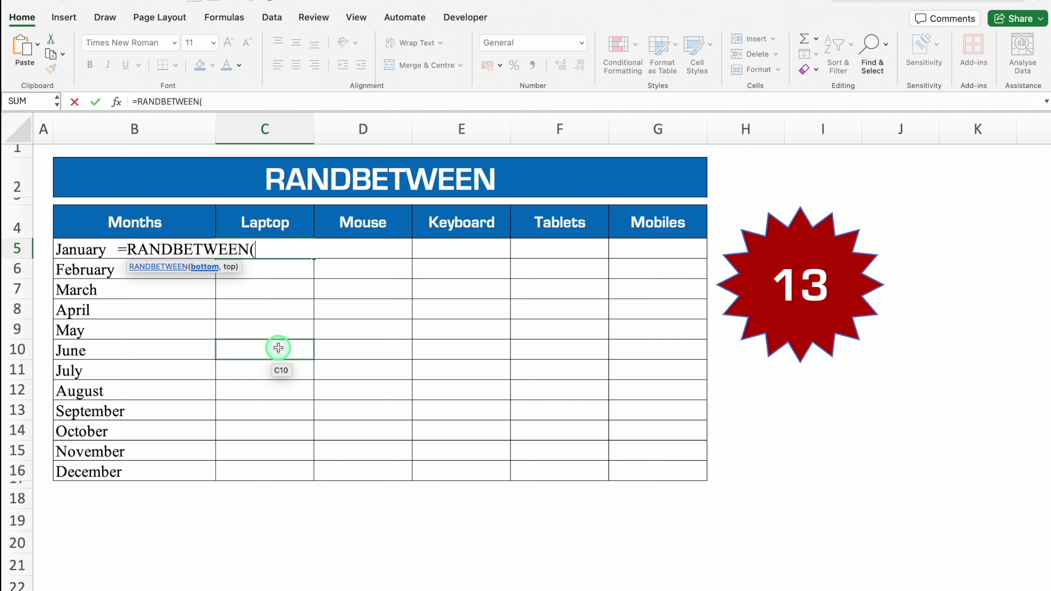
text(500,)
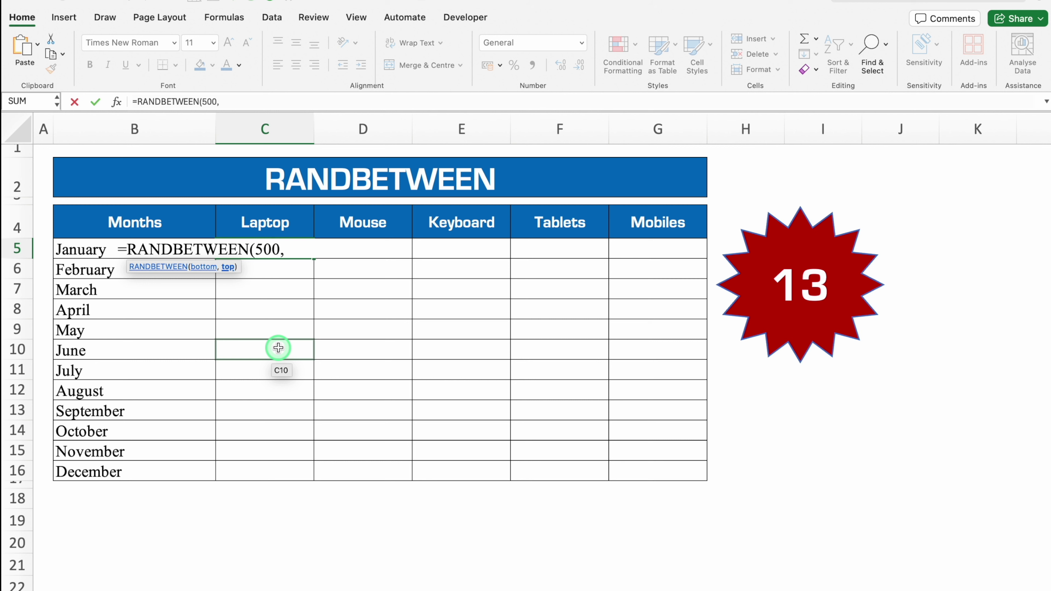
text(12000))
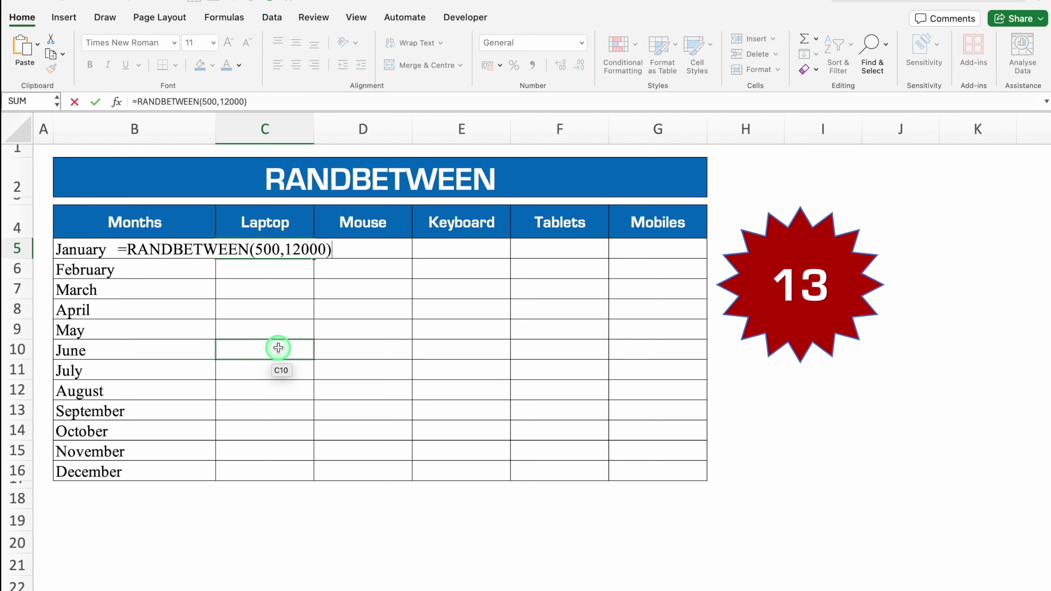
key(Return)
click(296, 248)
drag(313, 259, 665, 488)
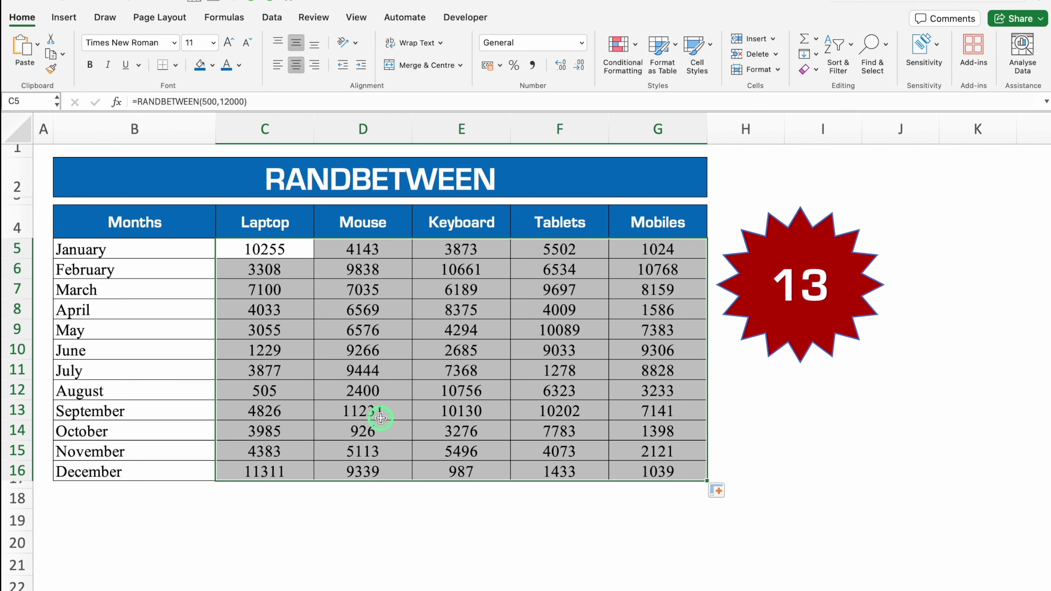
- Enter 2 in D19 to recalculate the random numbers, and undo the entry
click(355, 510)
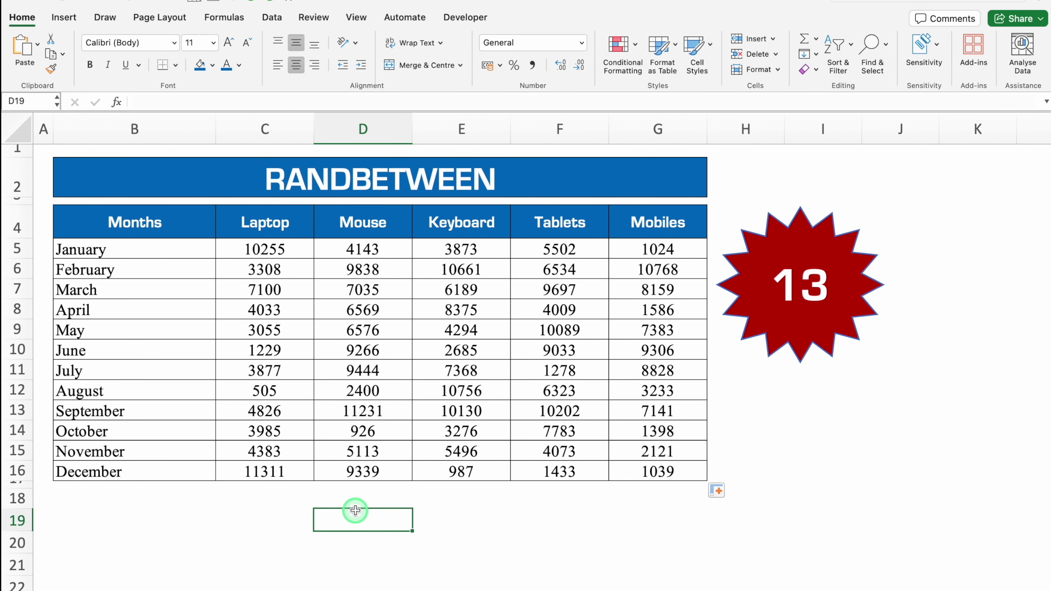
text(2)
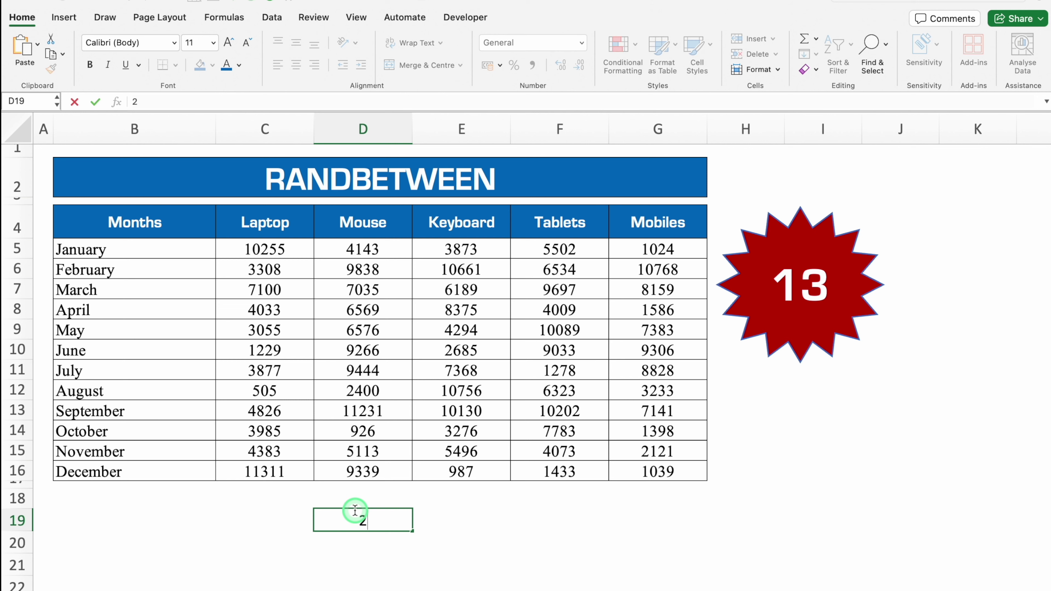
key(Return)
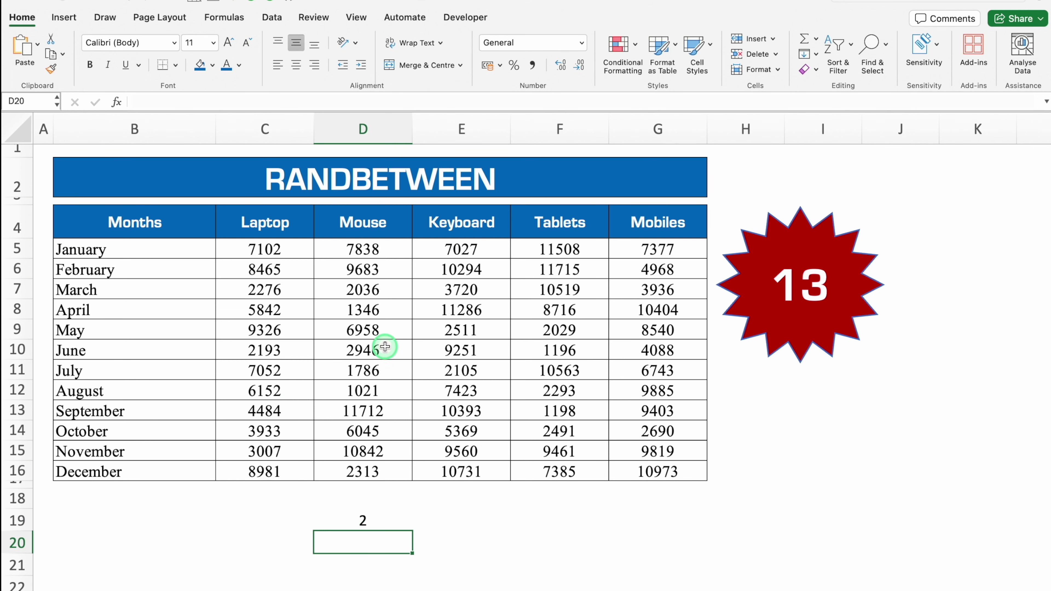
key(ctrl+z)
- Replace the RANDBETWEEN formulas in C5:G16 with their values by copying the range and pasting it in place as values
drag(265, 249, 658, 468)
key(super+c)
click(275, 247)
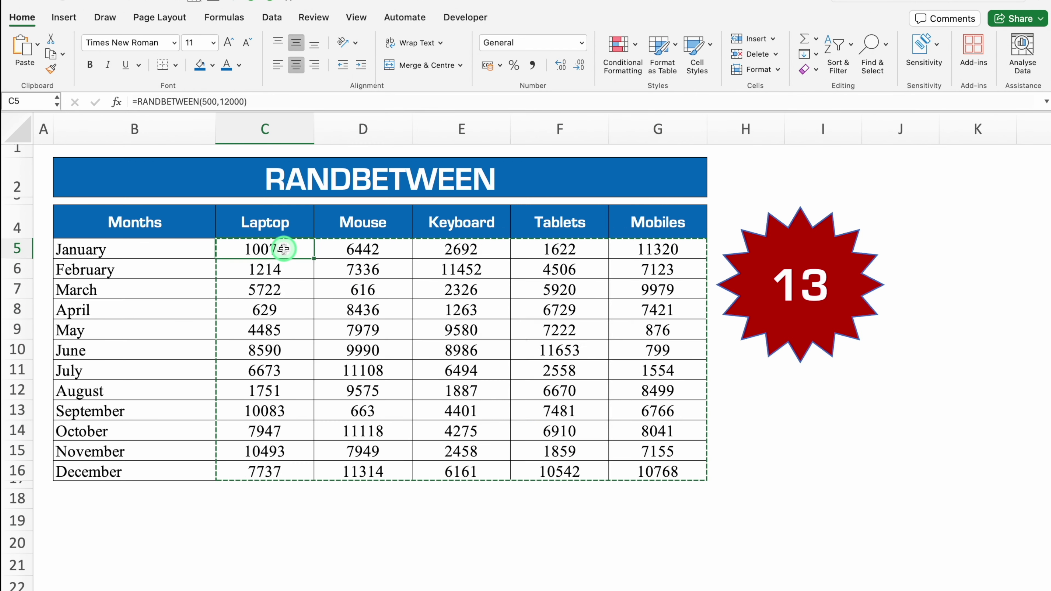
right_click(284, 250)
mouse_move(375, 305)
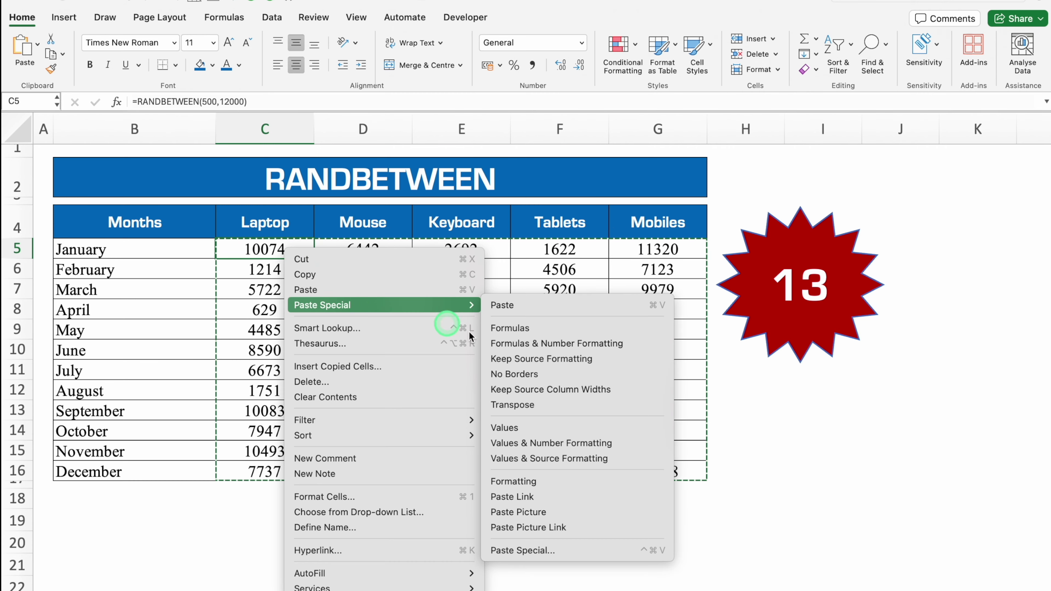
click(542, 438)
- Enter 2 in D19 to test whether the pasted numbers in the product table still recalculate
click(393, 520)
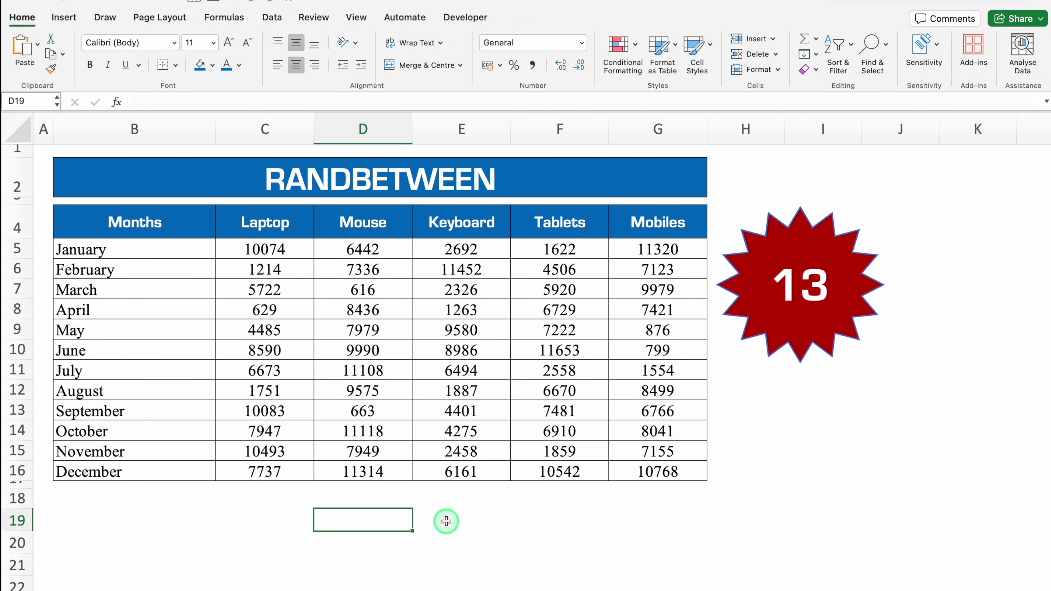
text(2)
click(487, 510)
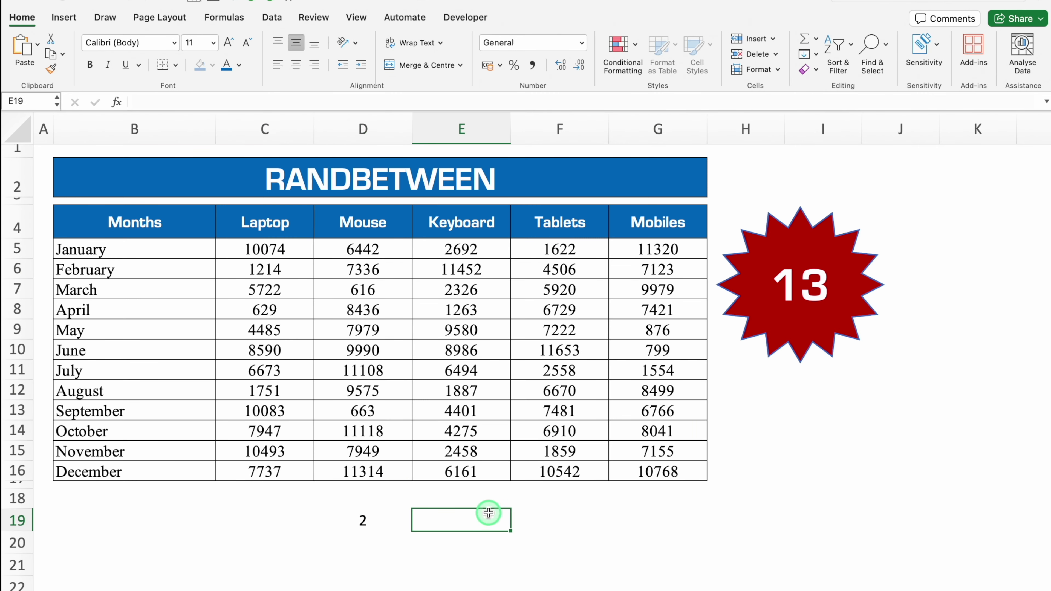
click(358, 526)
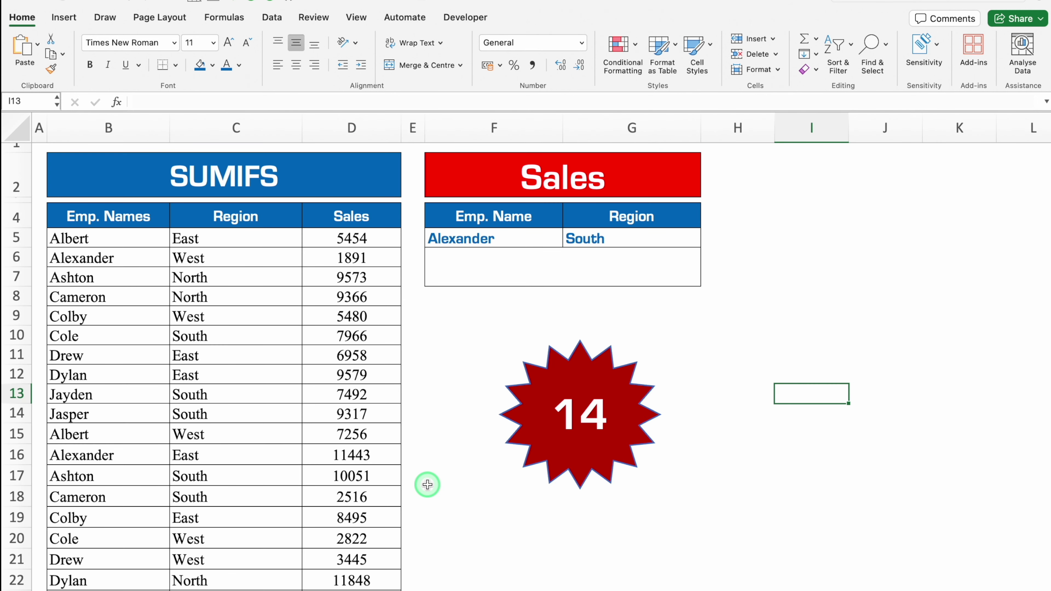
- On the SUMIFS sheet, examine the Emp. Names, Region and Sales columns and the lookup criteria in F5 and G5
click(115, 215)
click(208, 216)
click(334, 217)
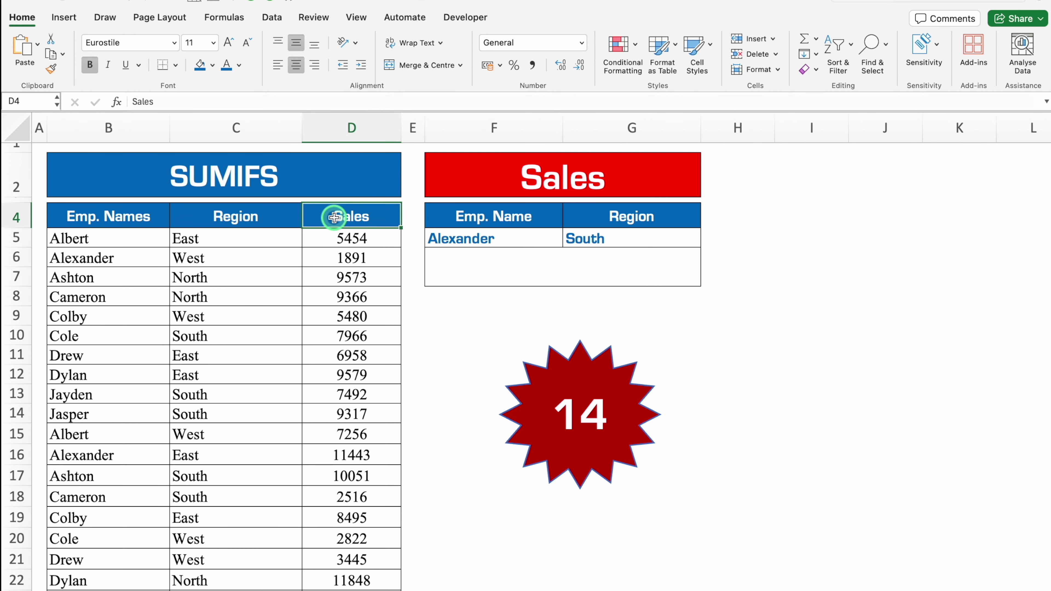
click(124, 214)
click(236, 216)
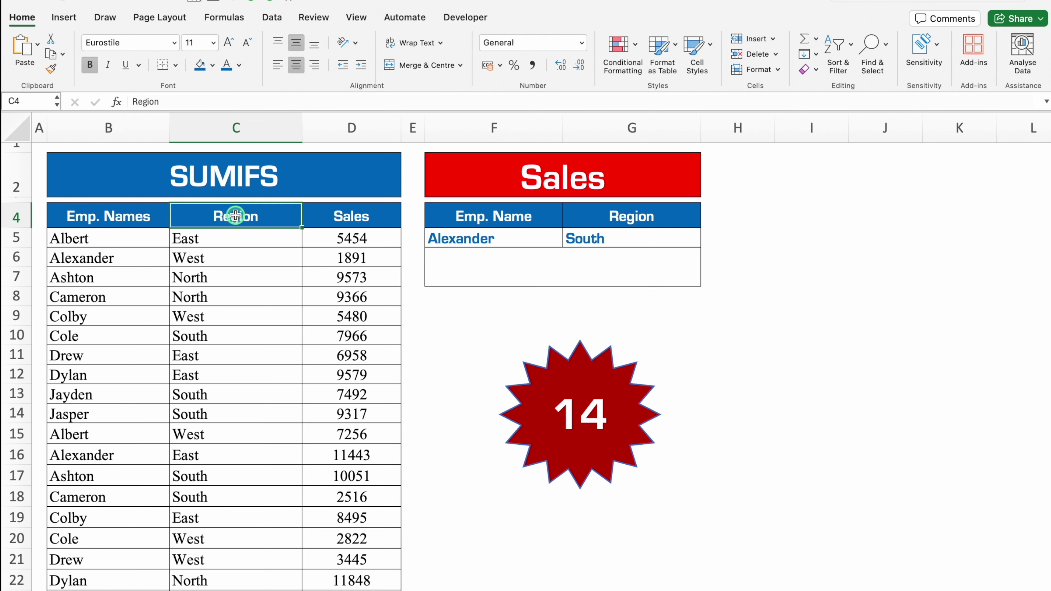
click(507, 236)
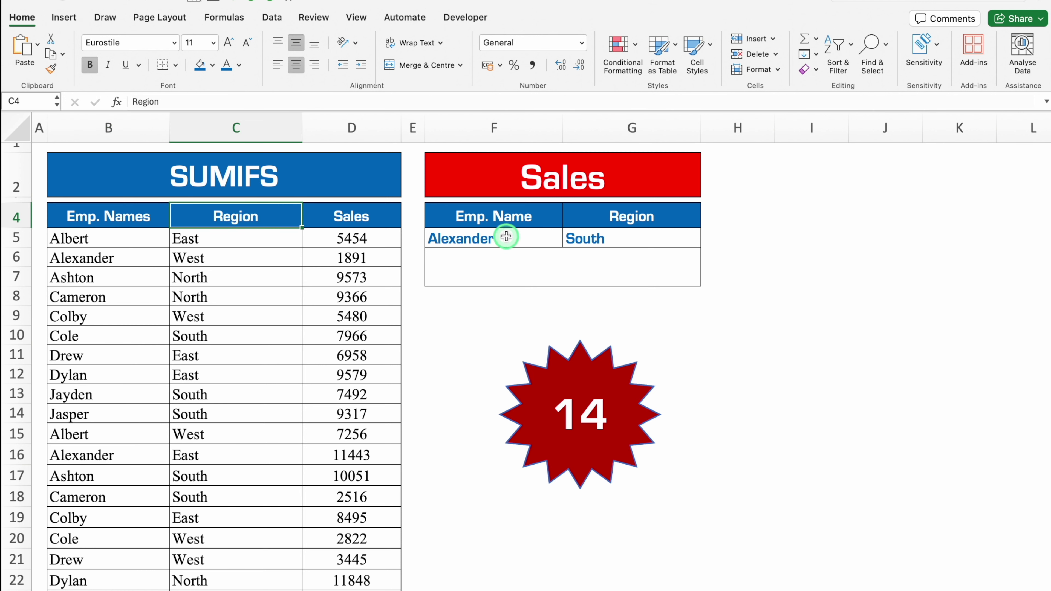
click(617, 236)
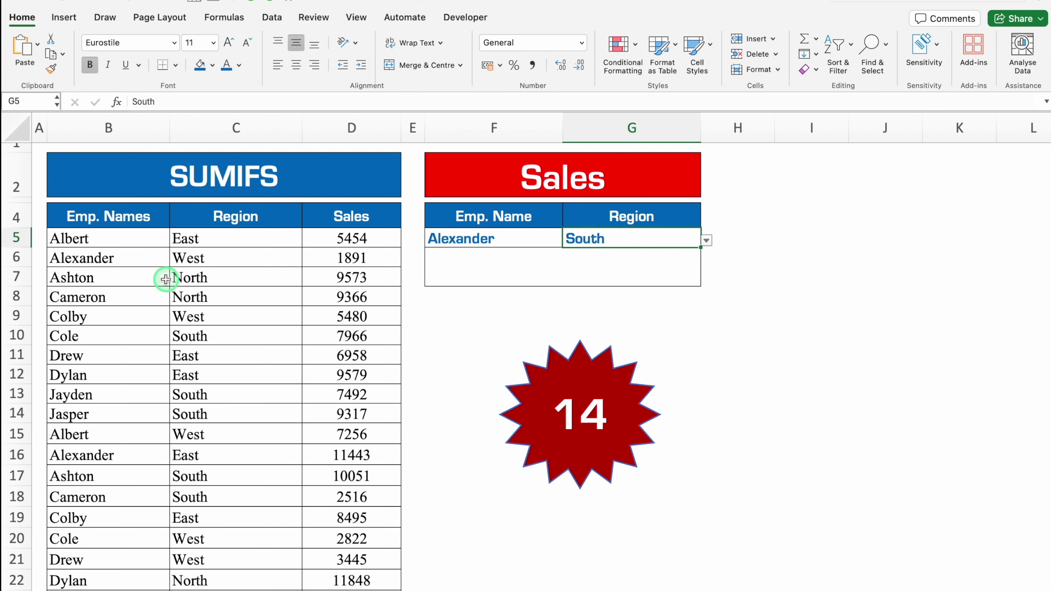
click(98, 238)
click(184, 238)
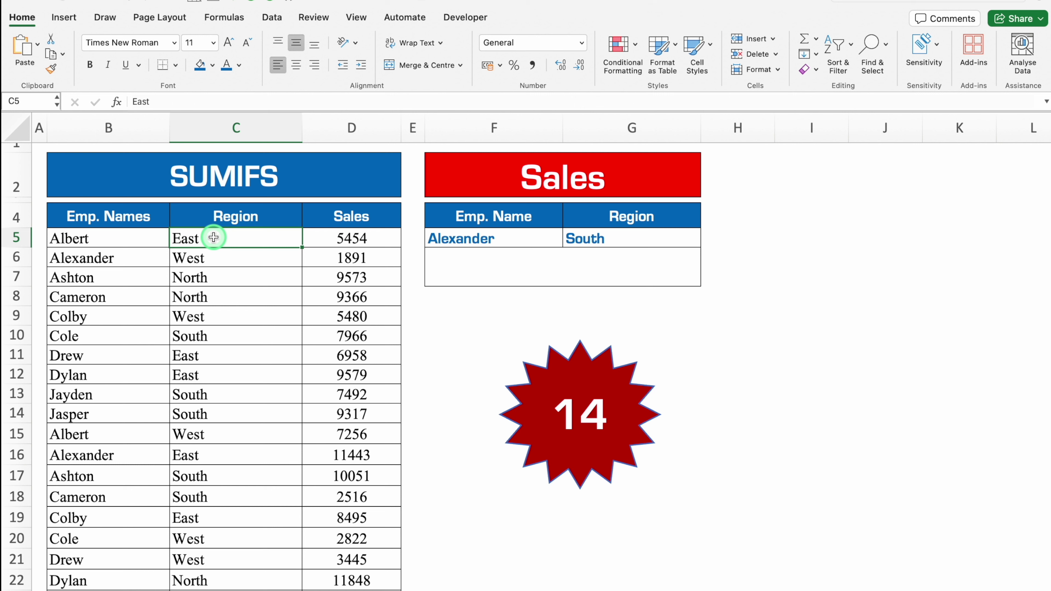
- Start a SUMIFS formula in F6 with sum range D5:D24, first criteria range B5:B24 and criterion F5
click(488, 259)
text(=SUMIFS()
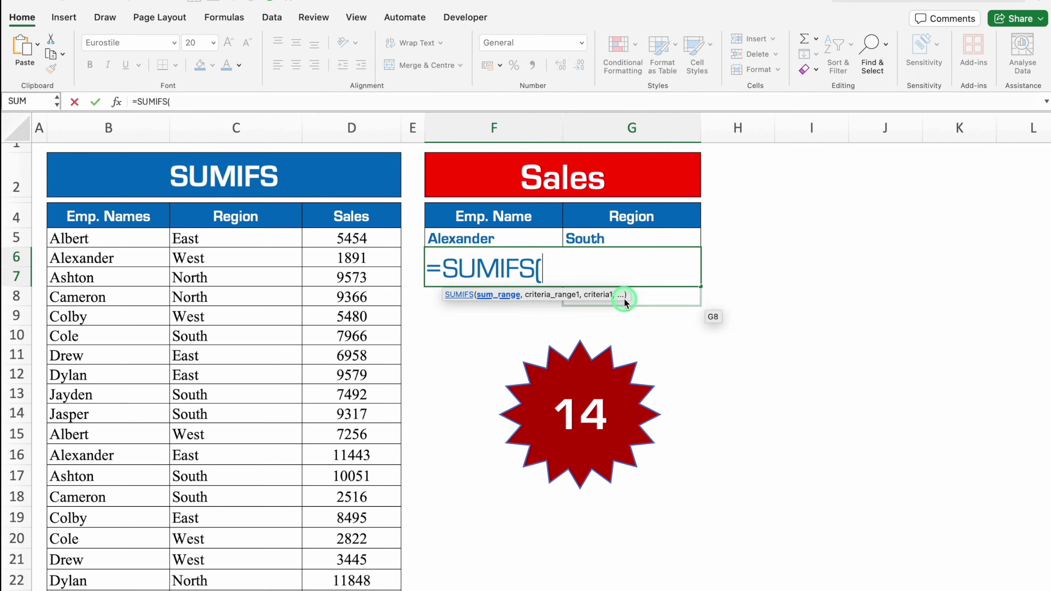
drag(382, 238, 380, 568)
text(,)
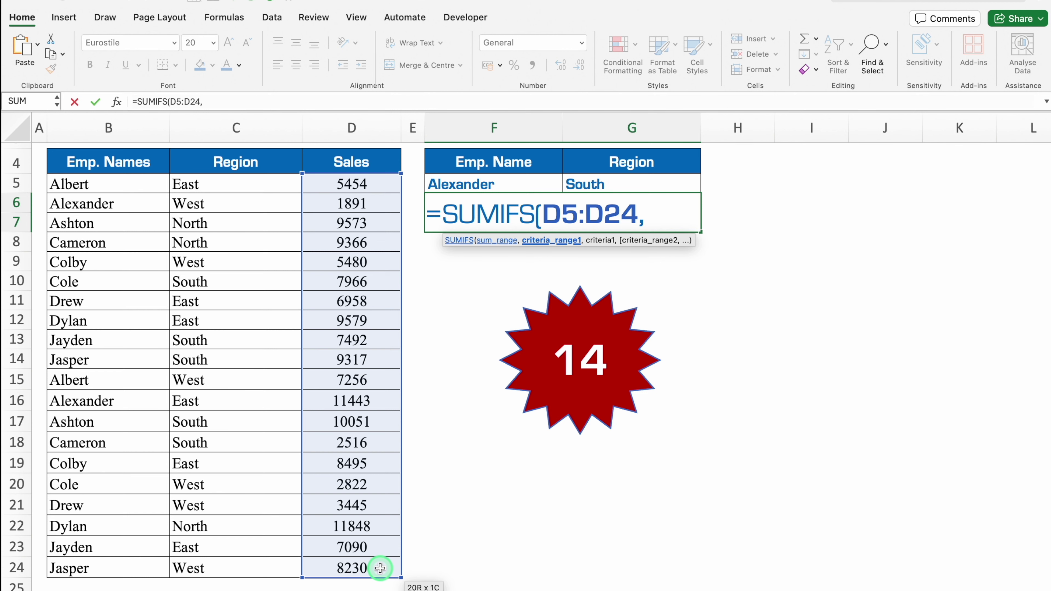
scroll(1047, 247, up, 1)
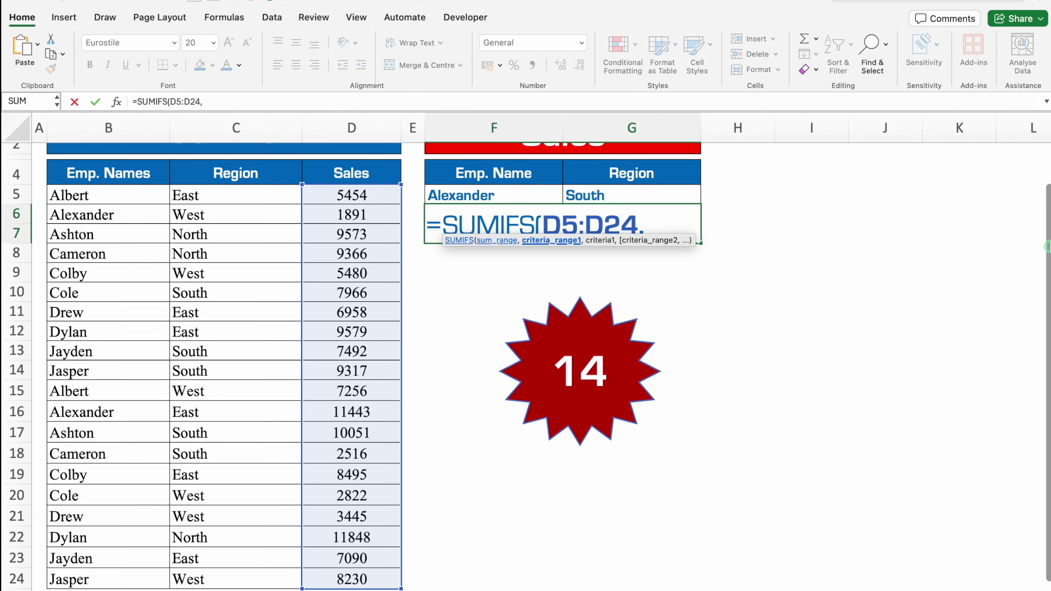
scroll(1048, 247, up, 2)
drag(130, 237, 134, 569)
text(,)
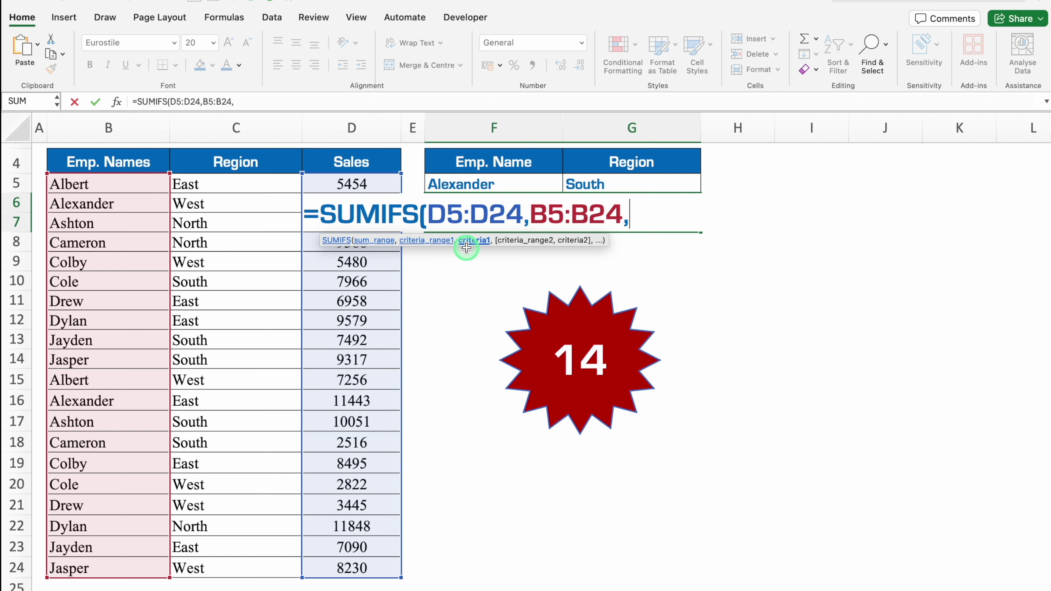
click(488, 185)
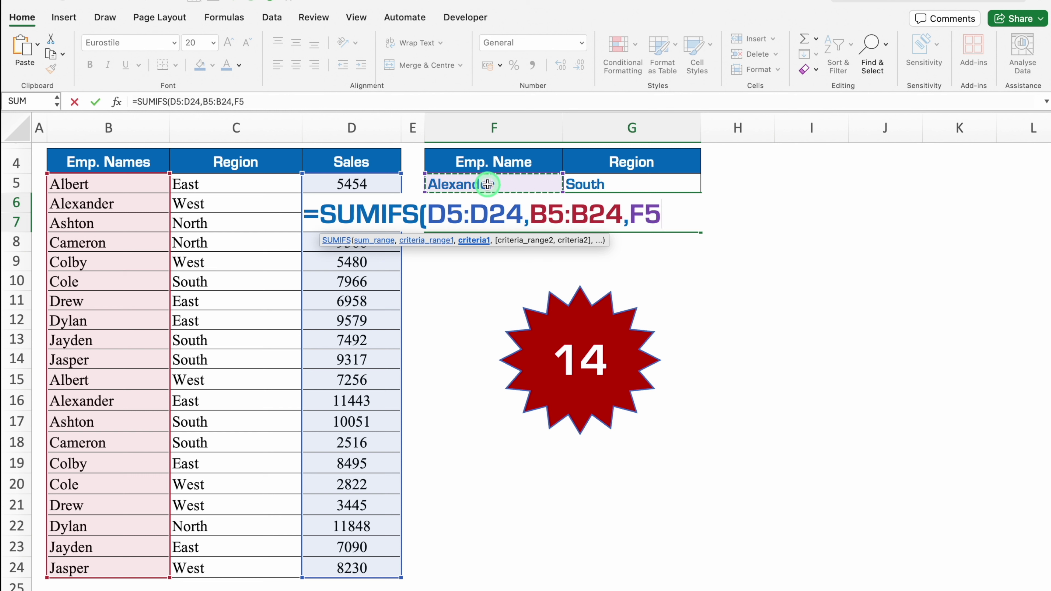
text(,)
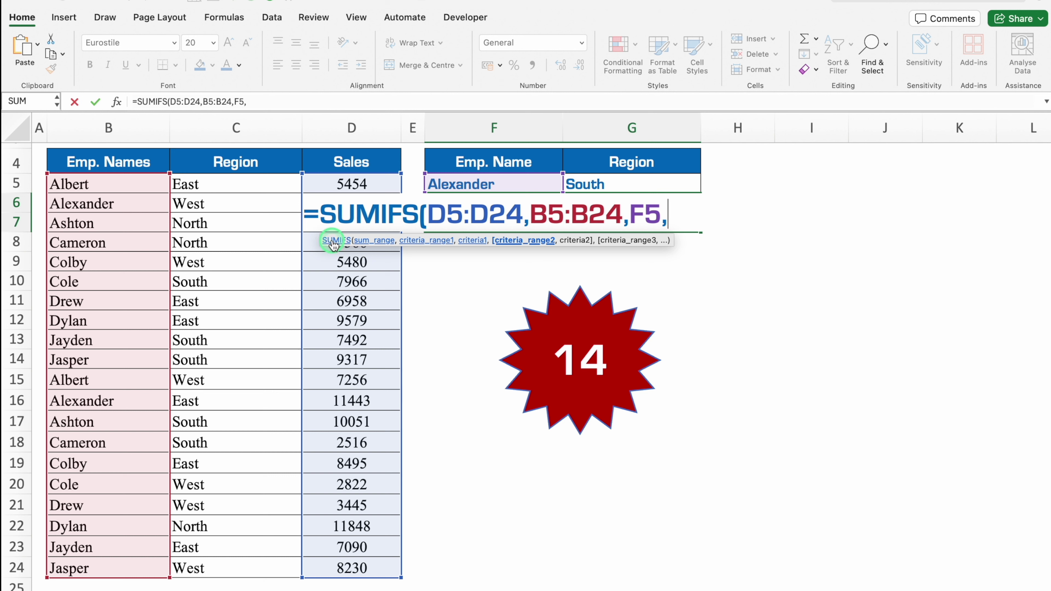
- Add the second criteria range C5:C24 with criterion G5 and close the formula as =SUMIFS(D5:D24,B5:B24,F5,C5:C24,G5)
click(236, 179)
drag(236, 178, 241, 564)
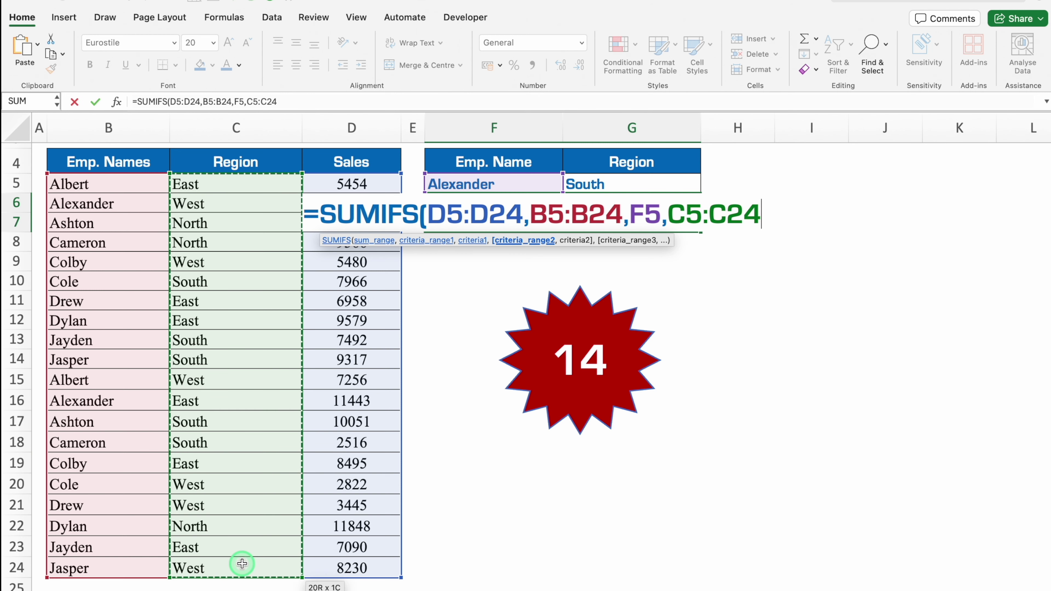
text(,)
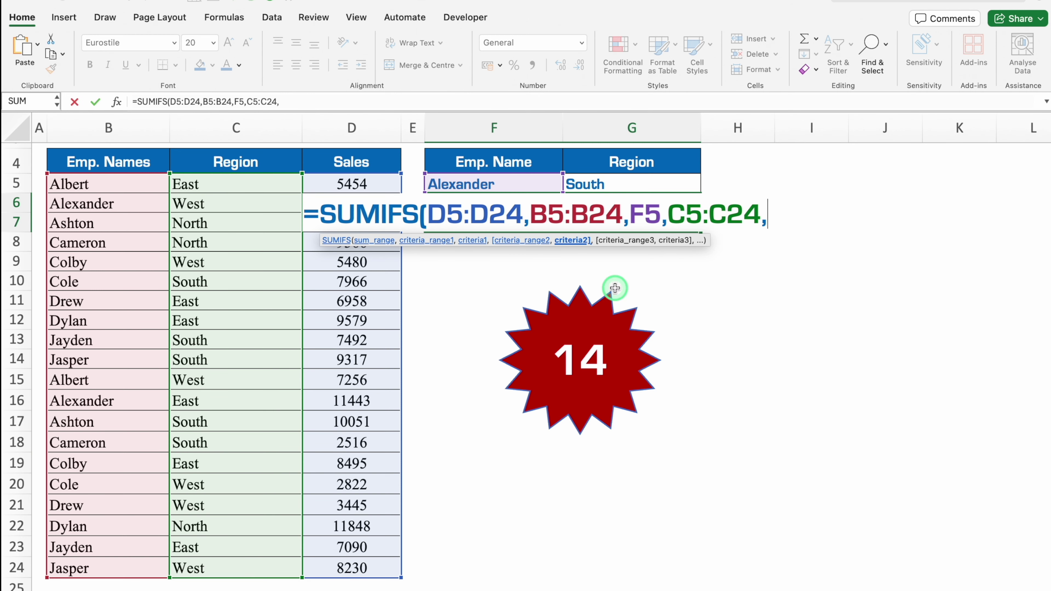
click(620, 183)
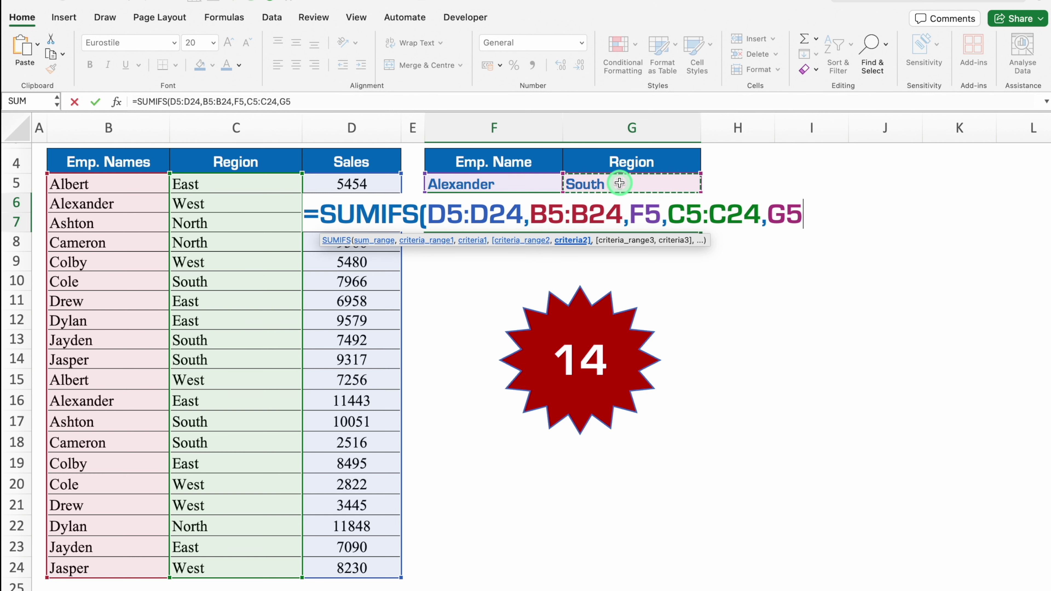
text())
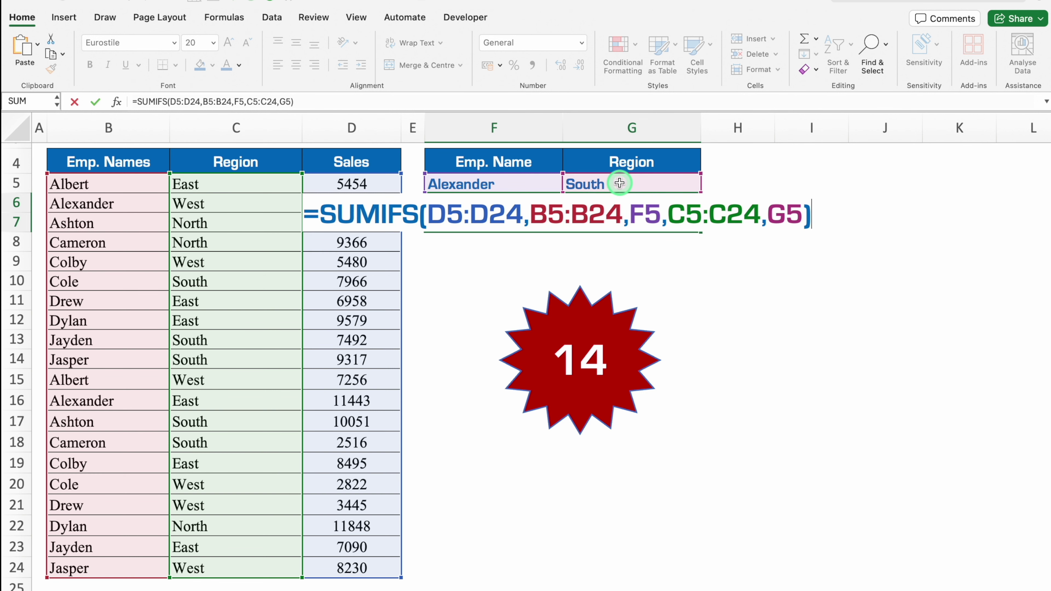
- Commit the SUMIFS formula in F6 and set its criteria to the first employee in the list and region East
key(Return)
click(605, 202)
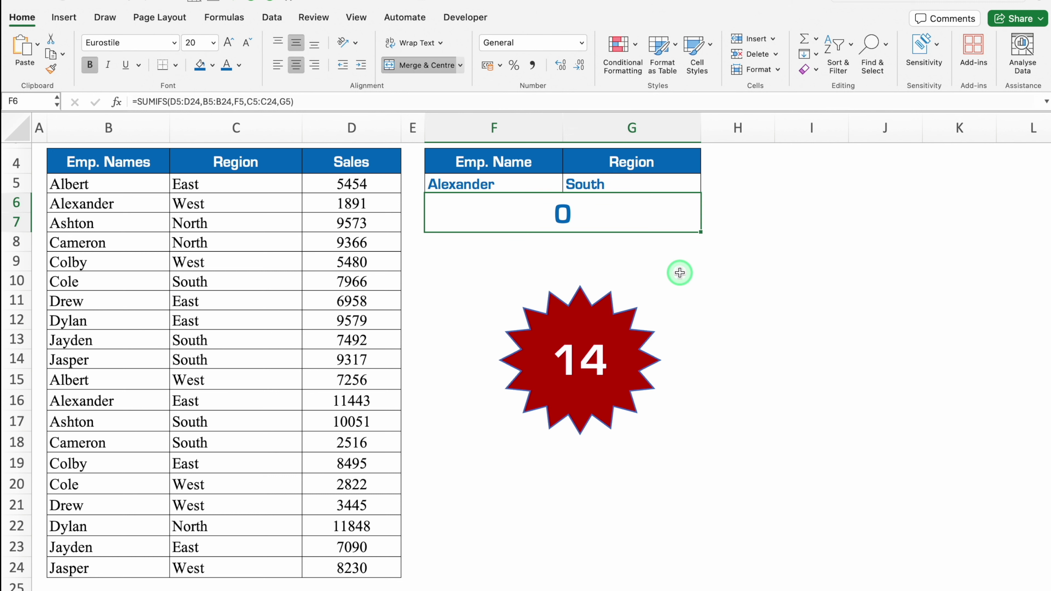
click(481, 184)
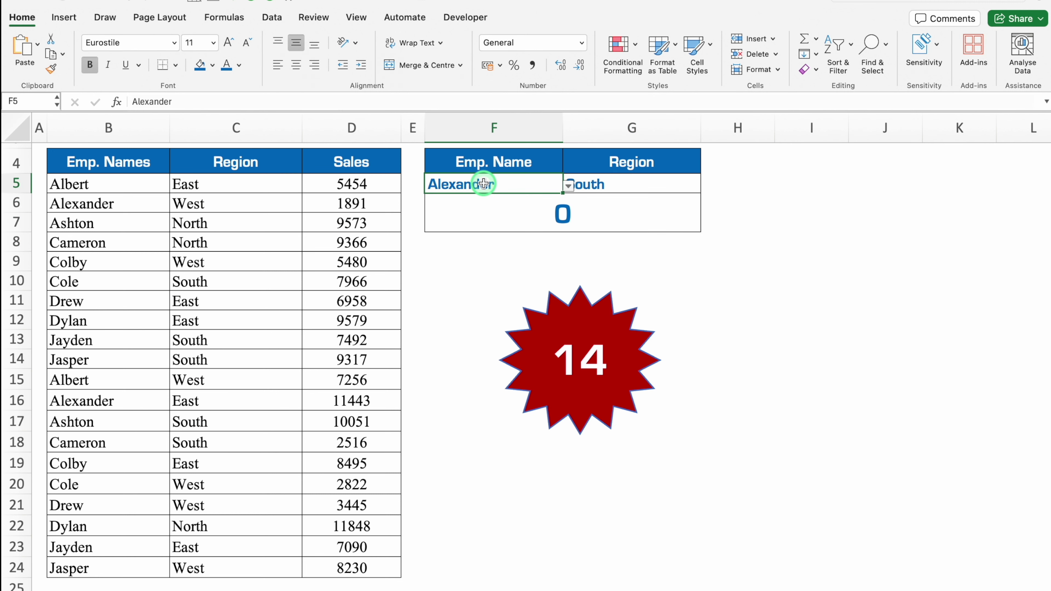
click(568, 188)
click(461, 202)
click(615, 181)
click(706, 186)
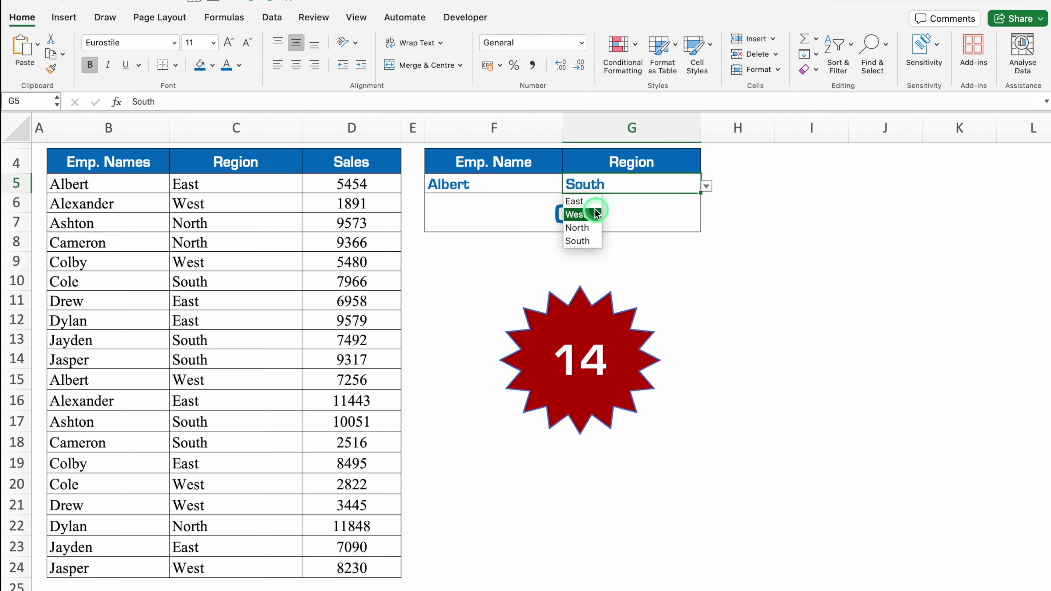
click(587, 203)
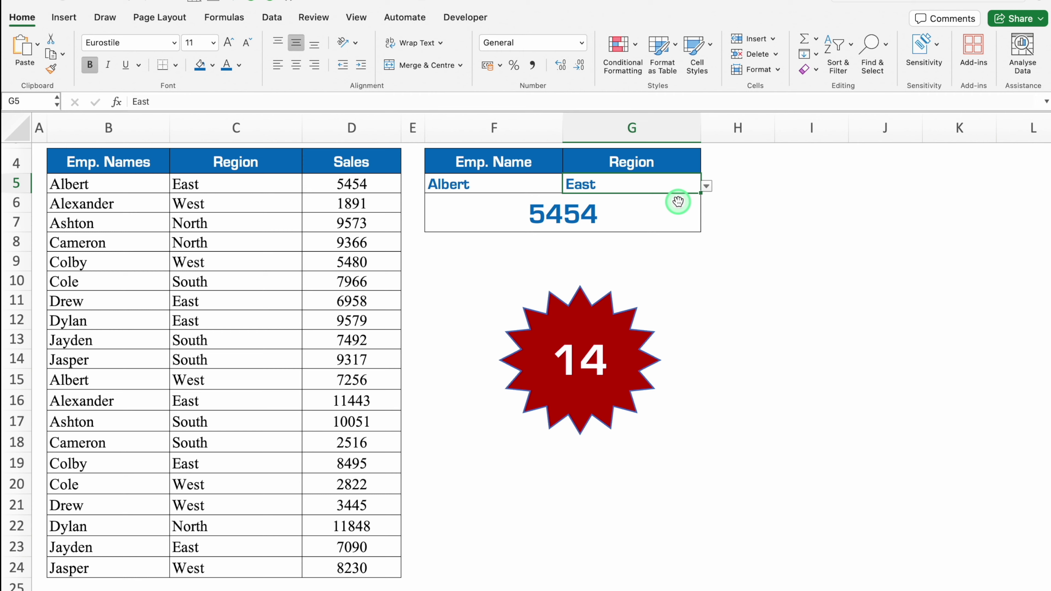
- Test the SUMIFS total by setting F5 to the fourth and finally the seventh employee in the list
scroll(678, 201, up, 2)
click(512, 237)
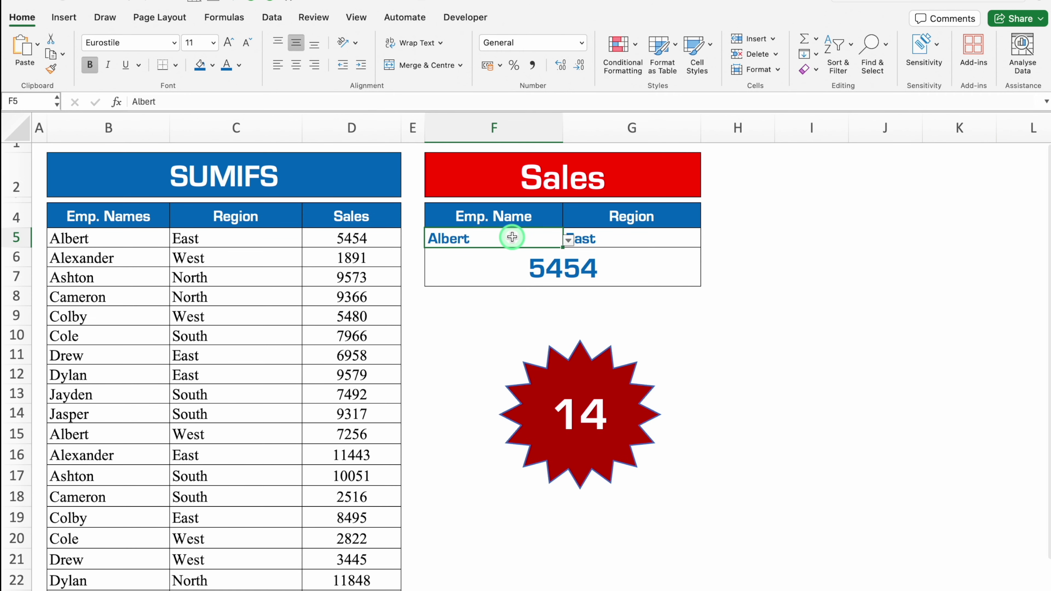
click(568, 240)
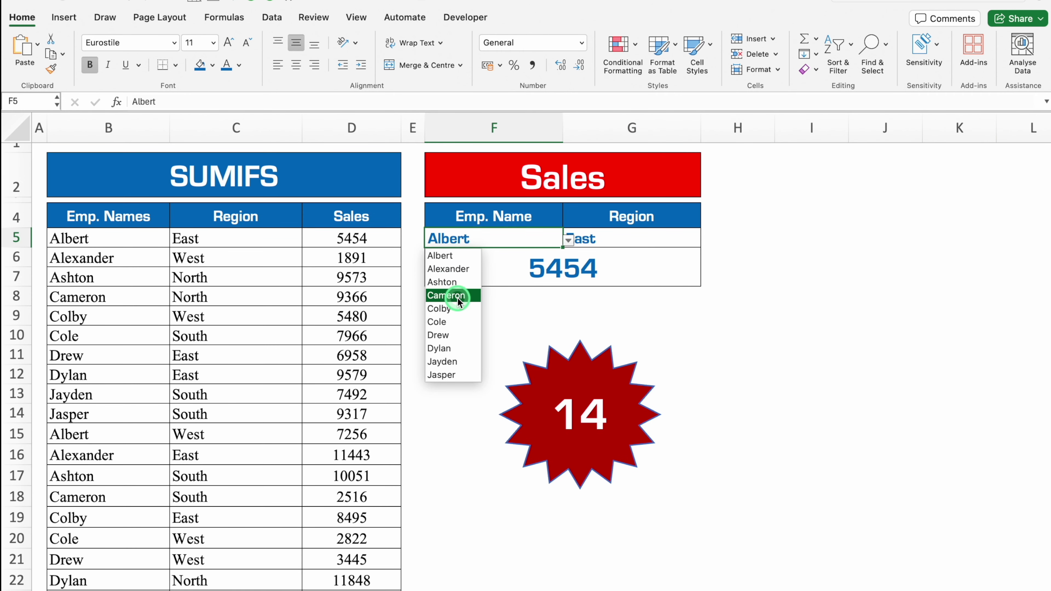
click(458, 301)
click(568, 240)
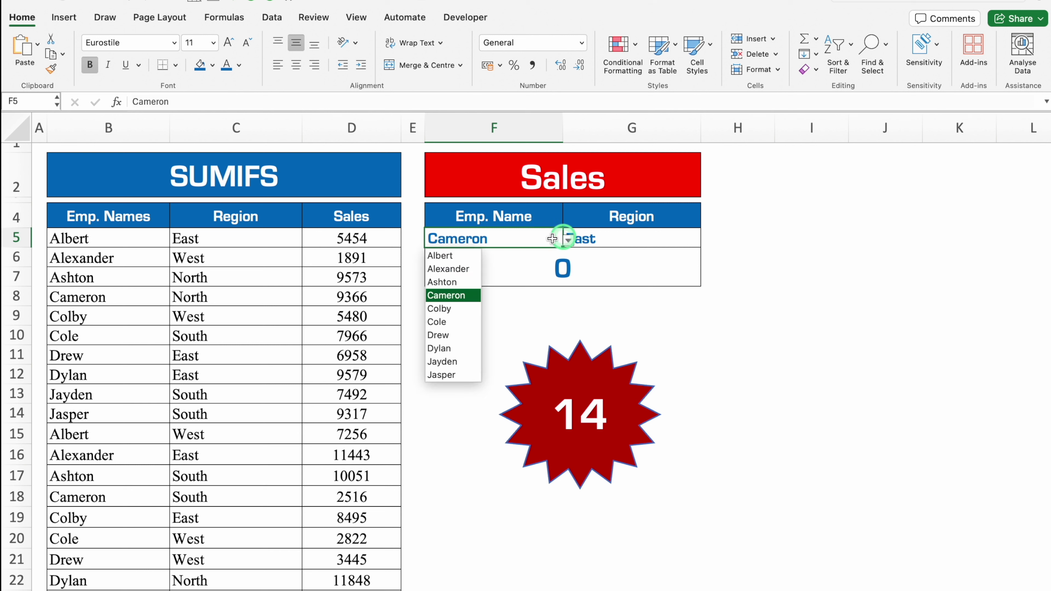
click(442, 339)
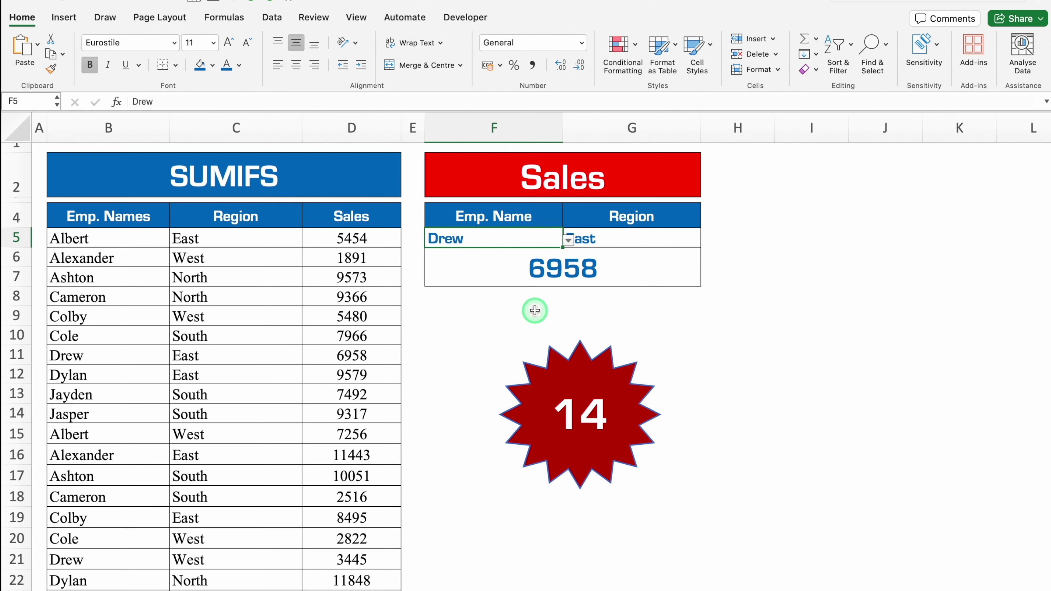
- Set the region criterion in G5 to West
click(650, 235)
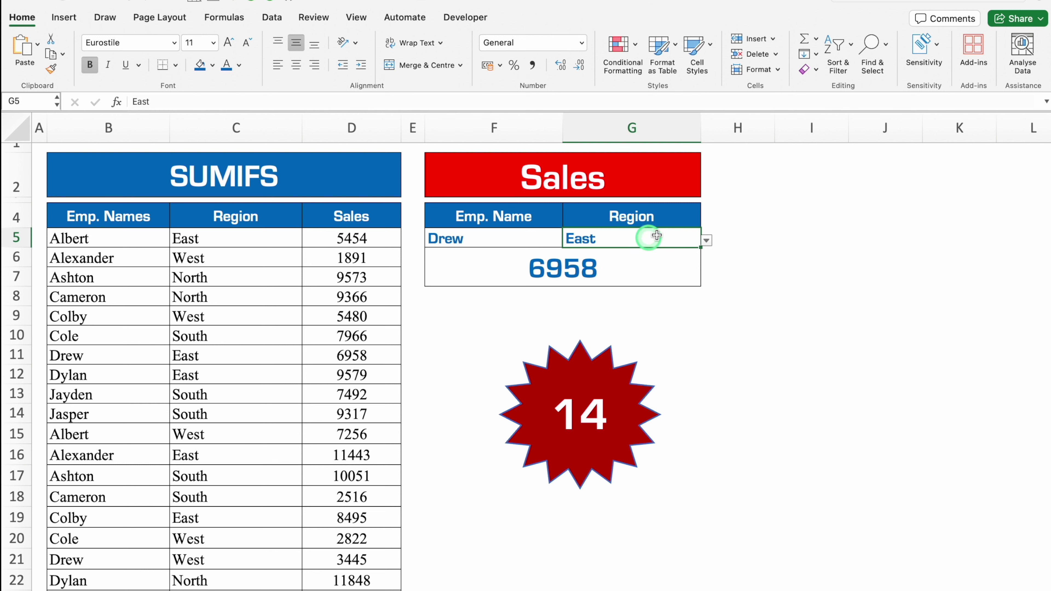
click(708, 240)
click(580, 269)
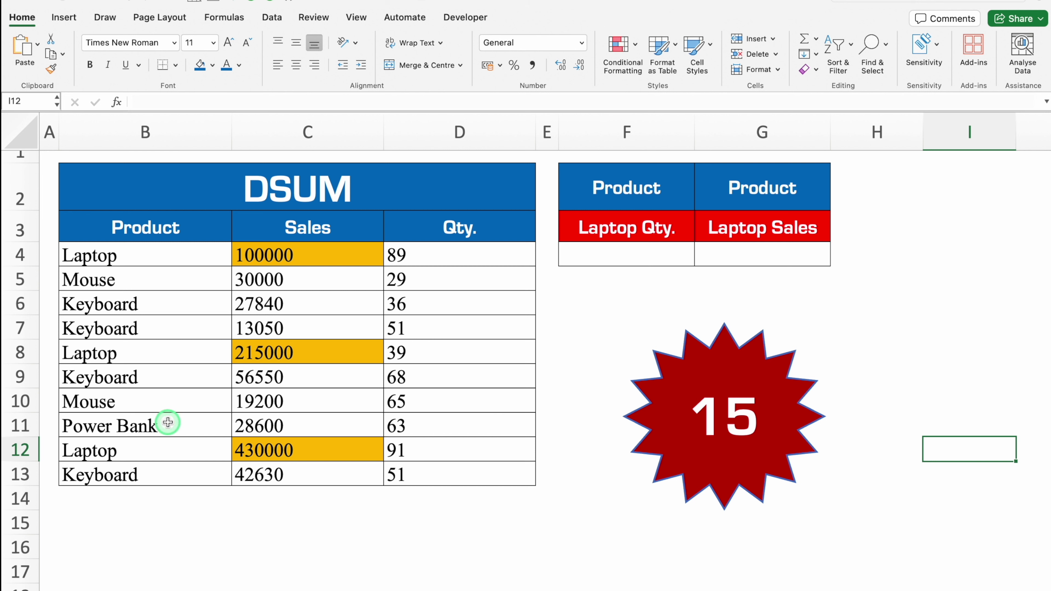
- Examine the Laptop, Mouse and Keyboard entries of the DSUM table and the empty result cells F4 and G4
click(157, 260)
click(199, 352)
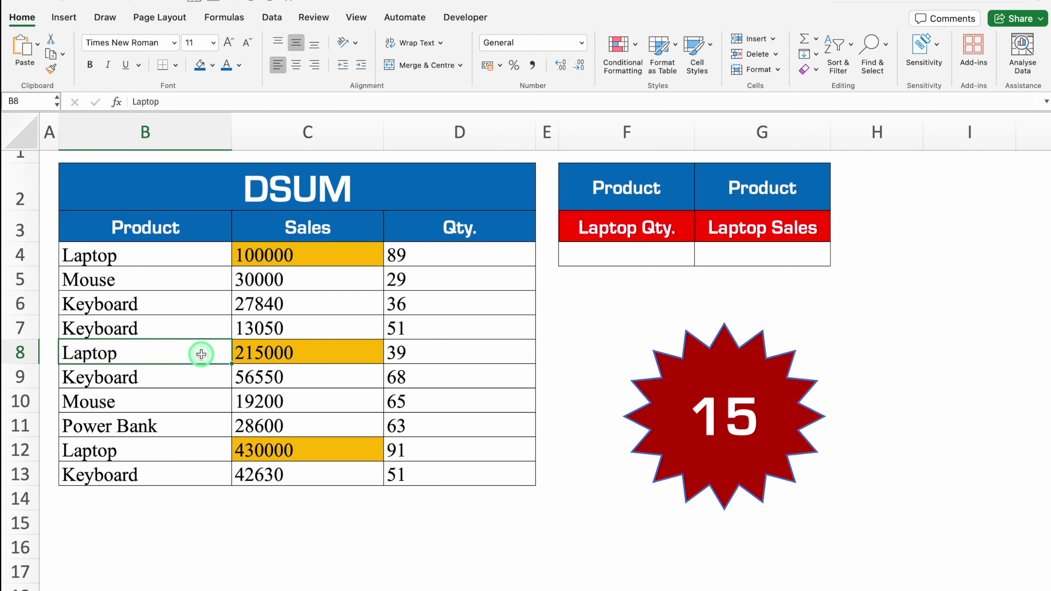
click(198, 454)
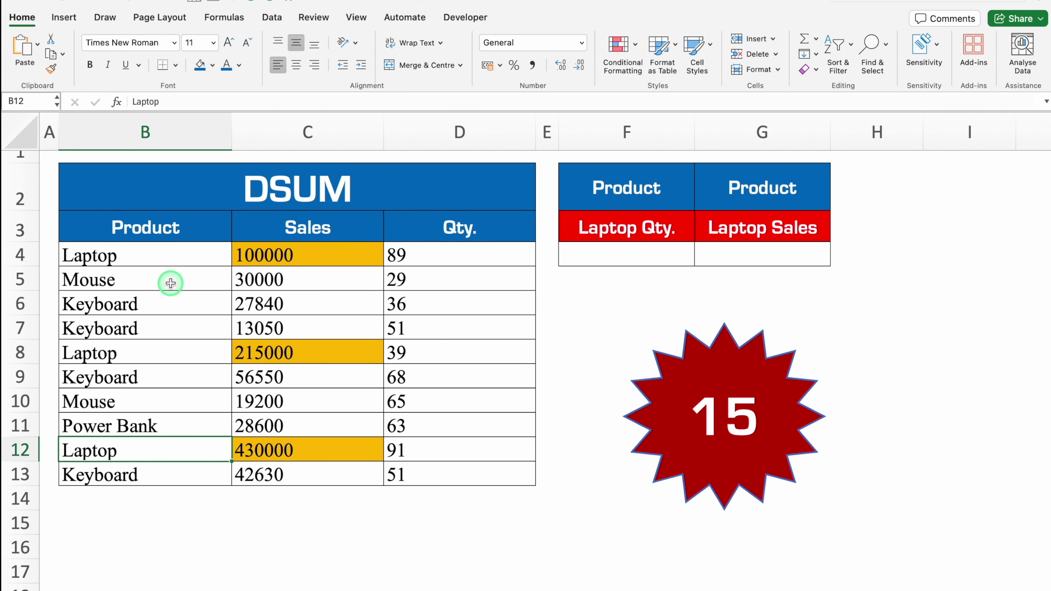
click(161, 279)
click(166, 403)
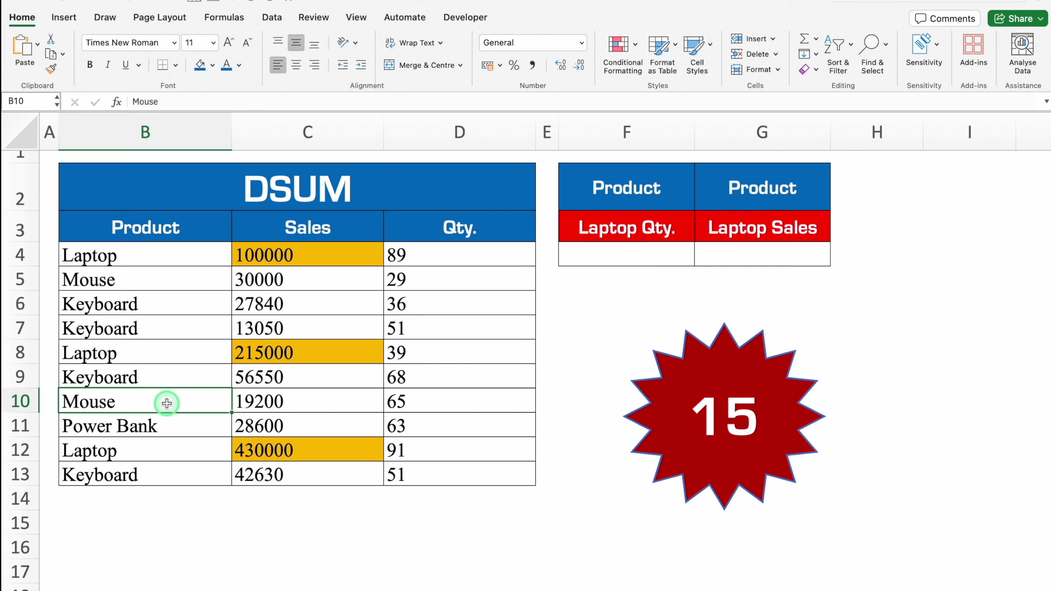
click(169, 305)
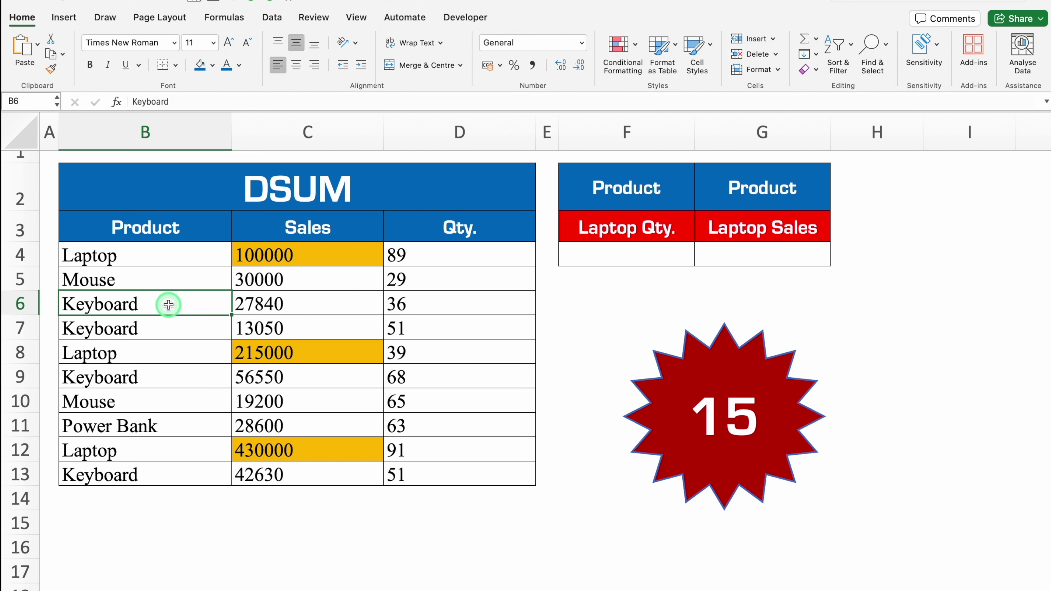
click(605, 255)
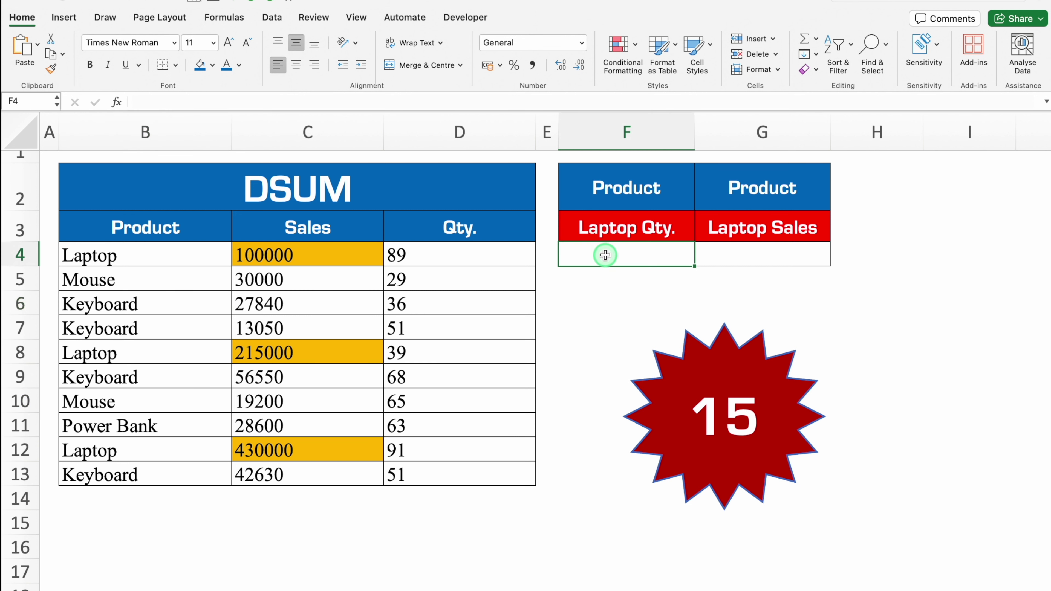
click(746, 249)
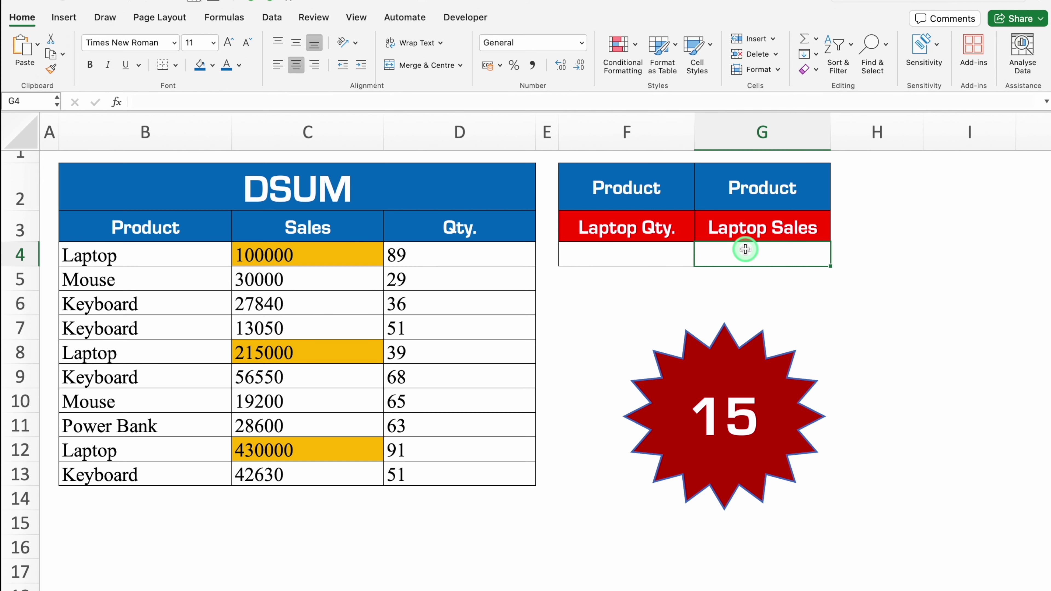
- Switch the product criterion in F3 to Mouse and back to Laptop
click(630, 230)
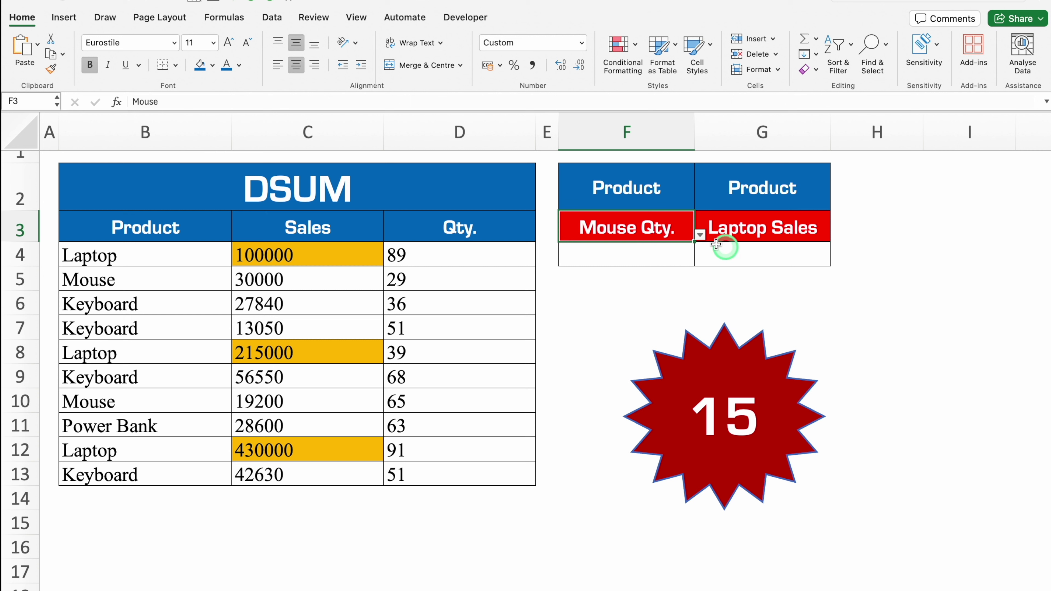
click(700, 235)
click(605, 253)
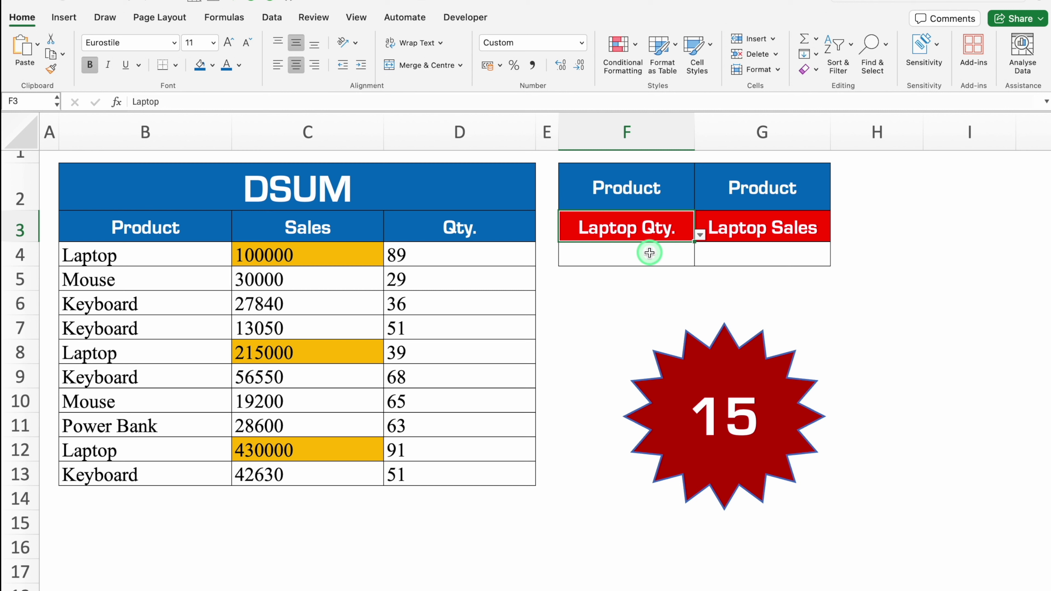
- Total the laptop quantity in F4 with =DSUM(B3:D13,D3,F2:F3)
click(649, 253)
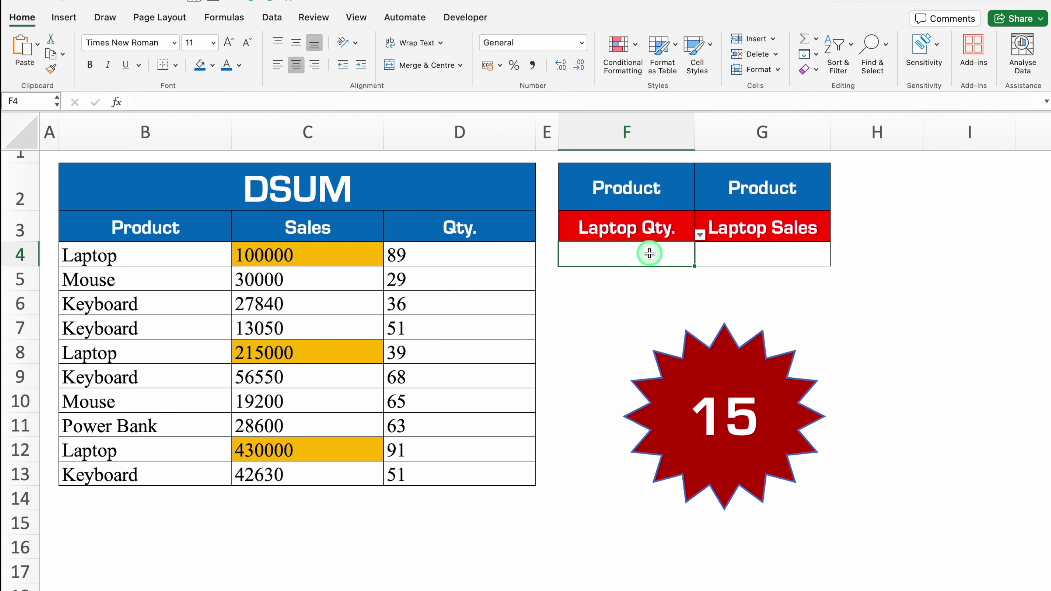
text(=dsum)
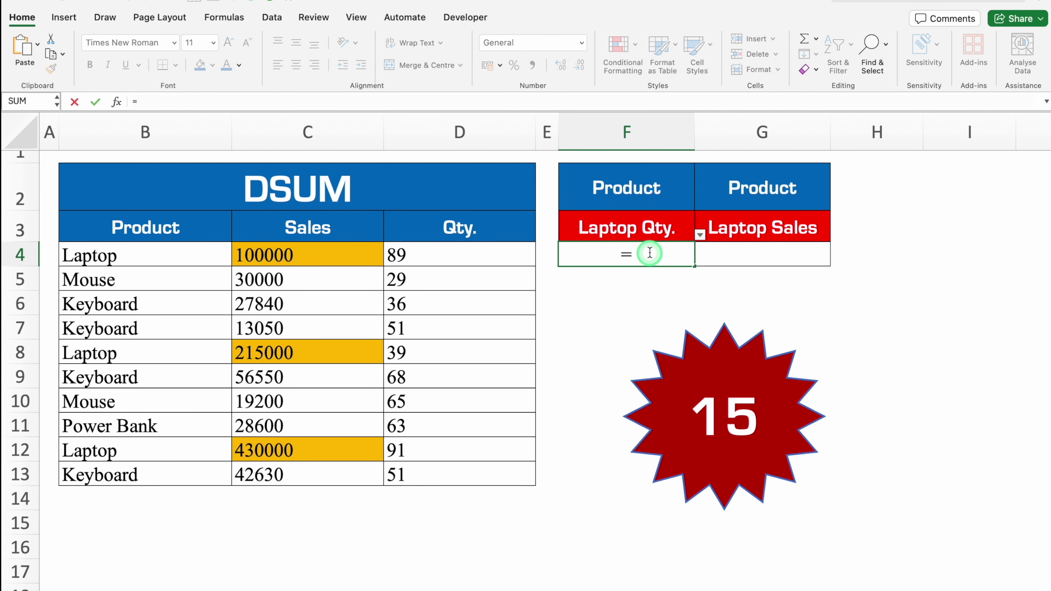
double_click(600, 287)
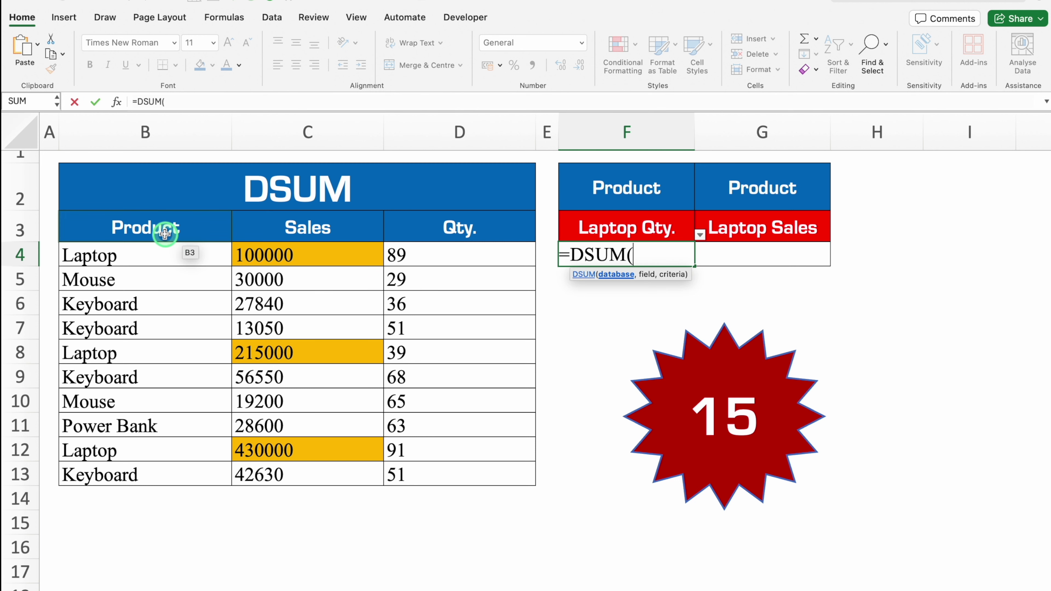
drag(163, 231, 518, 467)
text(,)
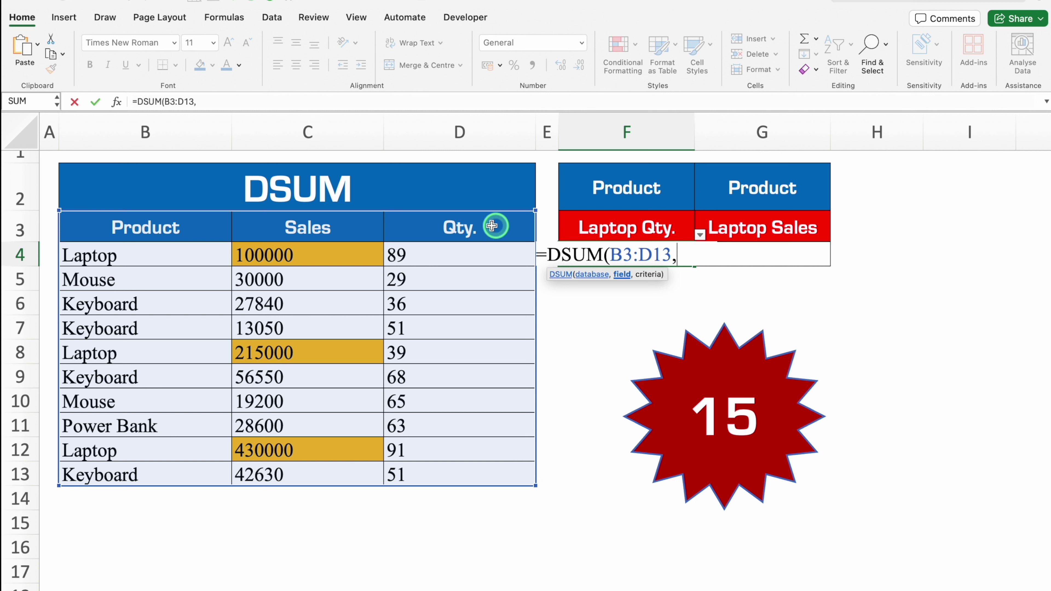
click(479, 225)
text(,)
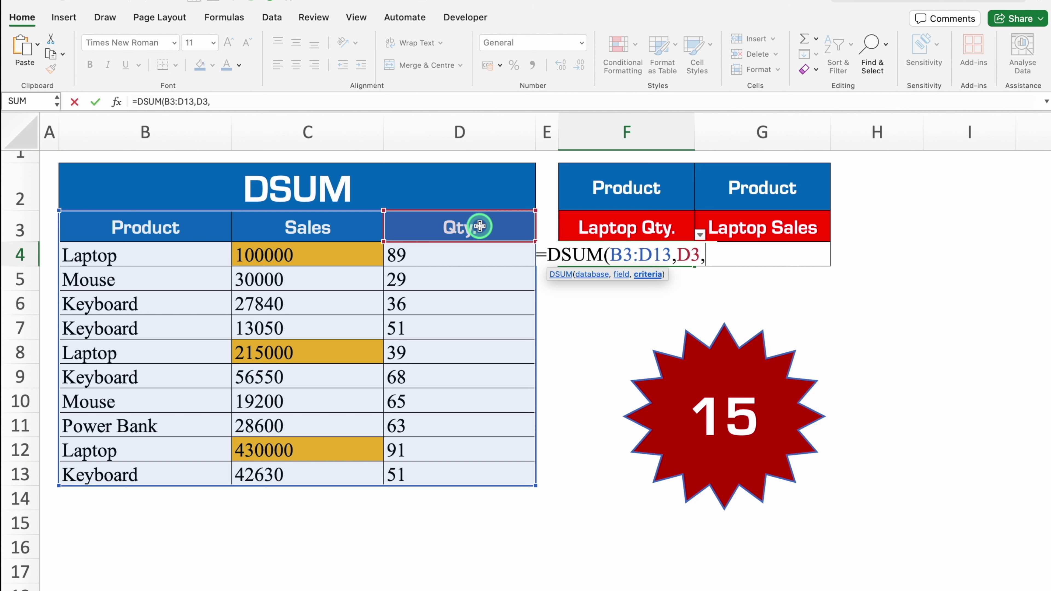
drag(615, 188, 617, 222)
text())
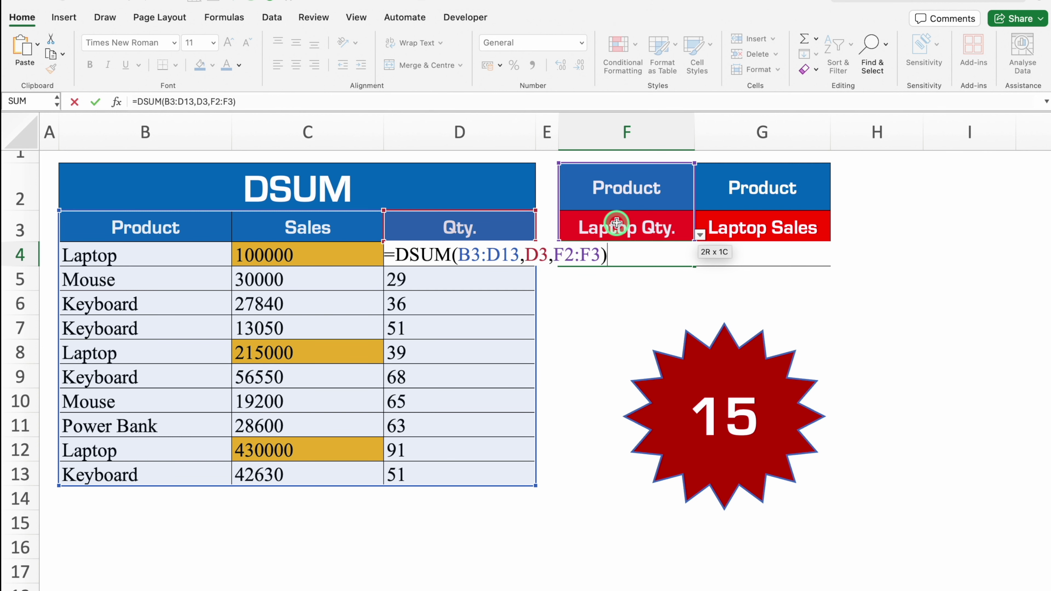
key(Return)
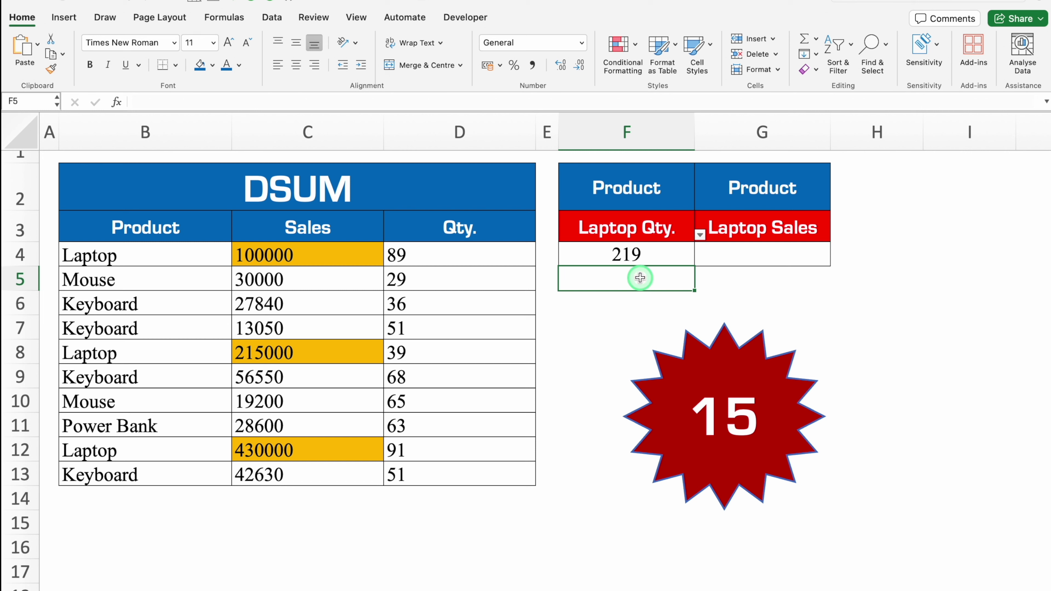
- Cross-check the laptop quantity in F5 with =D4+D8+D12 and clear the cell
text(=)
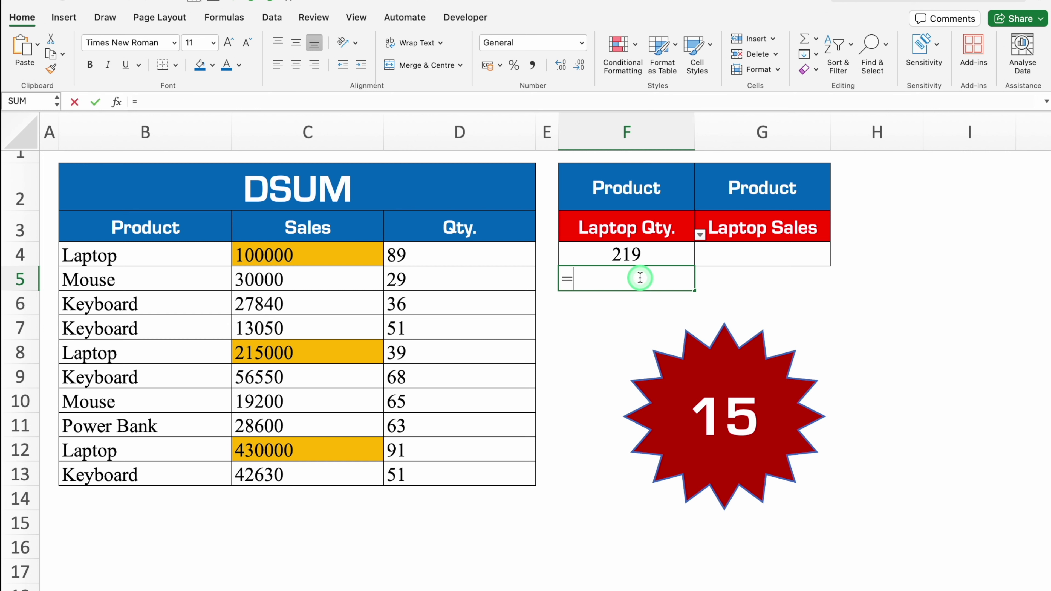
click(447, 254)
text(+)
click(443, 348)
text(+)
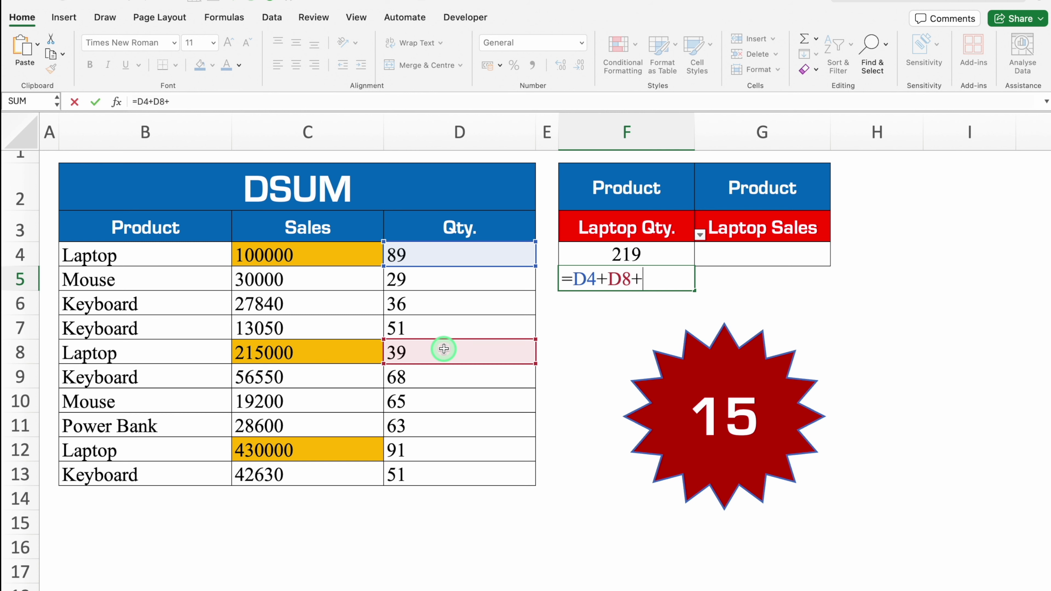
click(445, 452)
key(Return)
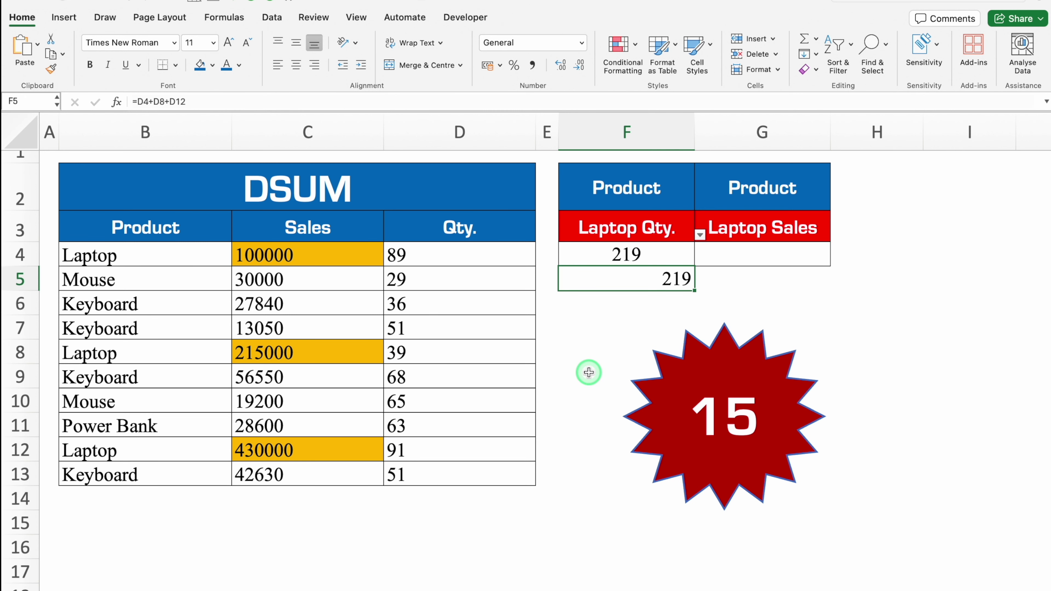
key(Delete)
- Total the laptop sales in G4 with =DSUM(B3:D13,C3,G2:G3)
click(767, 262)
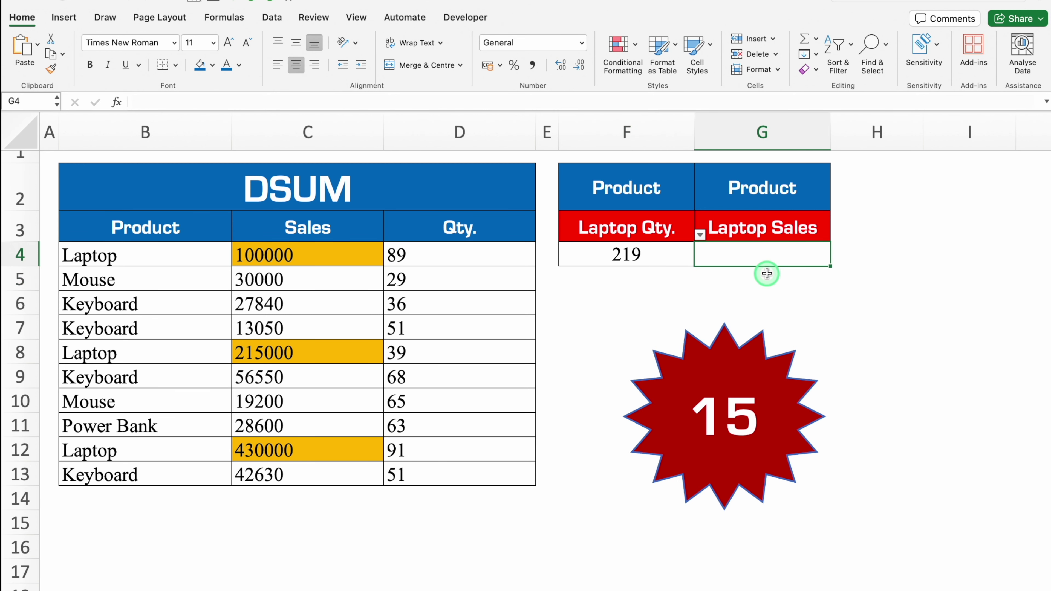
text(=)
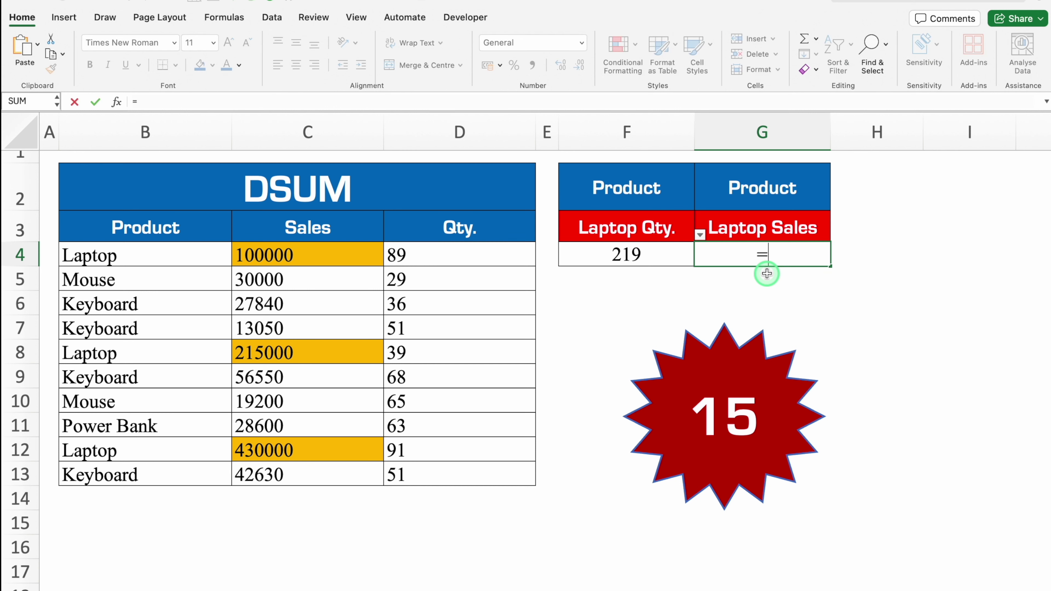
text(dsum)
double_click(735, 285)
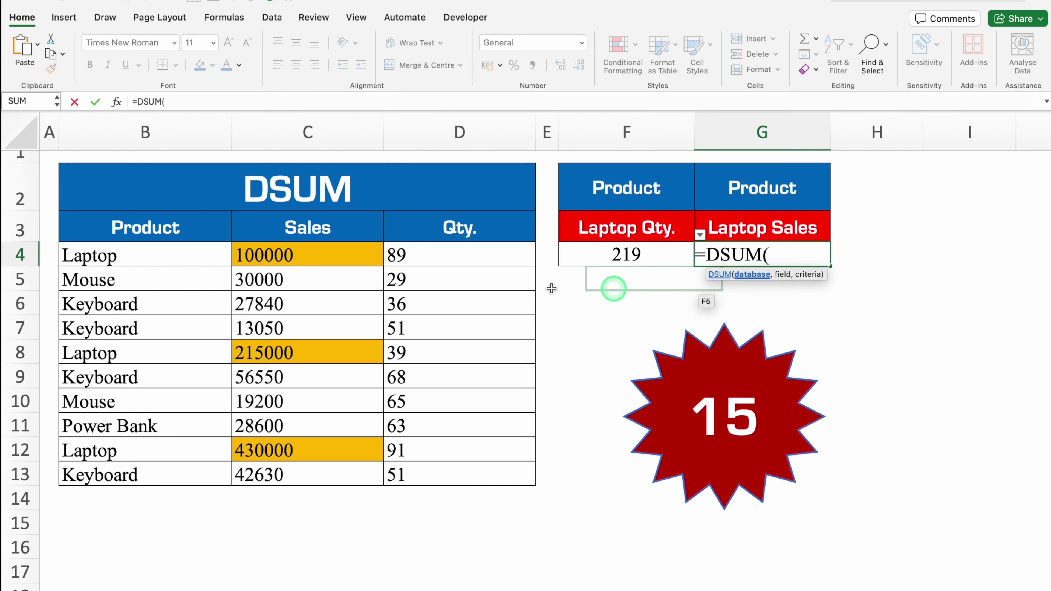
drag(143, 226, 479, 472)
text(,)
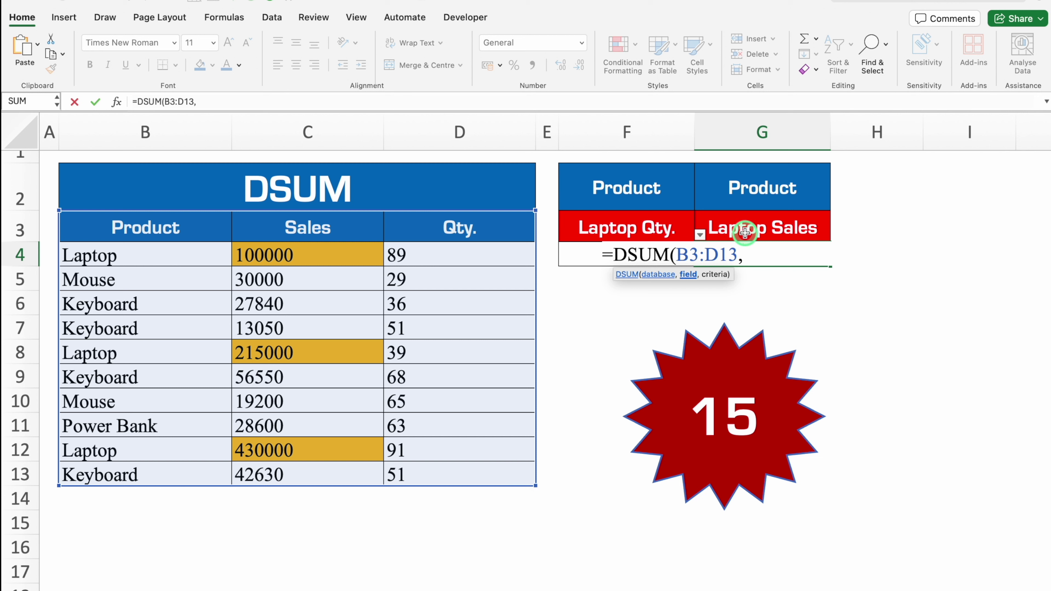
click(338, 227)
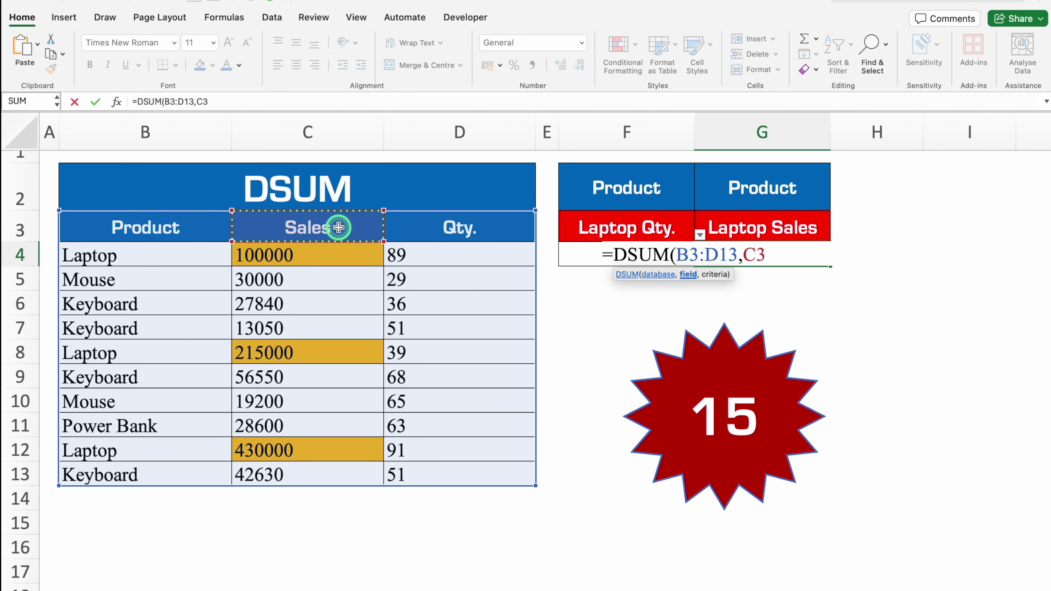
text(,)
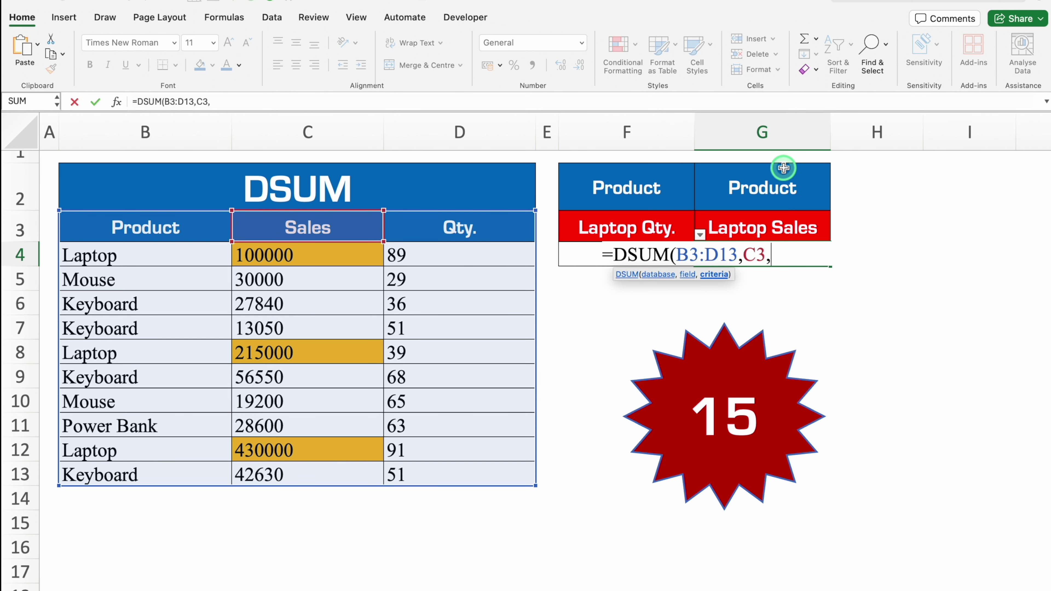
click(780, 181)
drag(780, 181, 779, 218)
text())
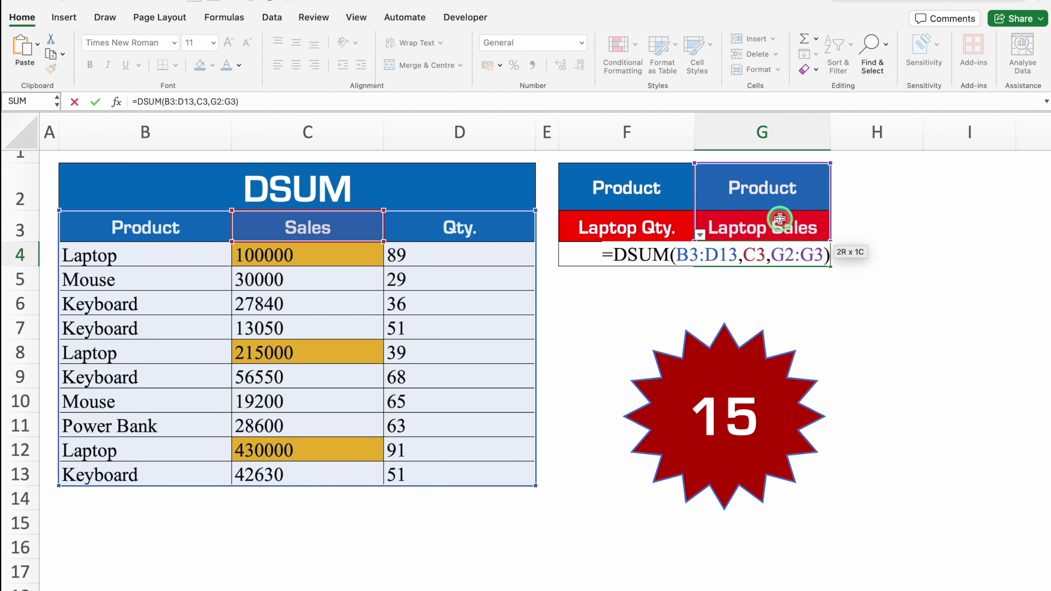
key(Return)
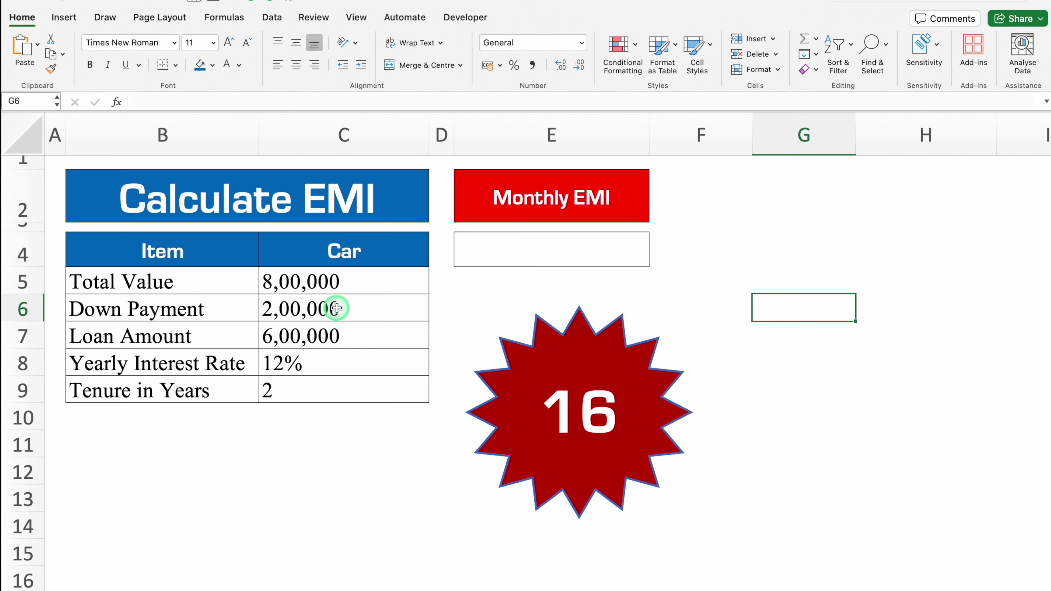
- Start a PMT formula in the Monthly EMI cell E4, using C8/12 as the monthly interest rate
click(376, 337)
click(344, 364)
click(367, 388)
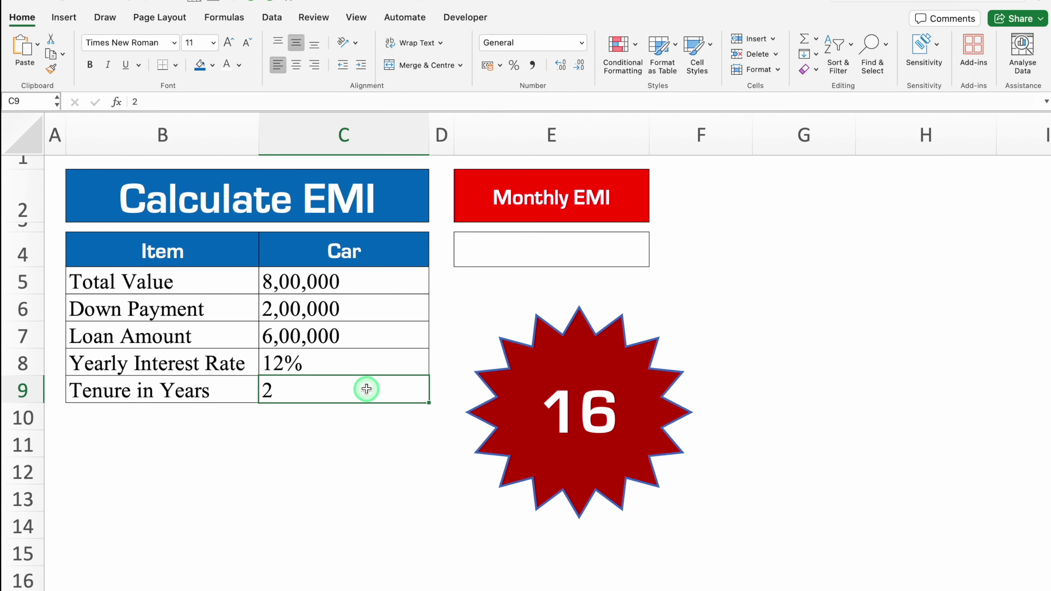
click(565, 237)
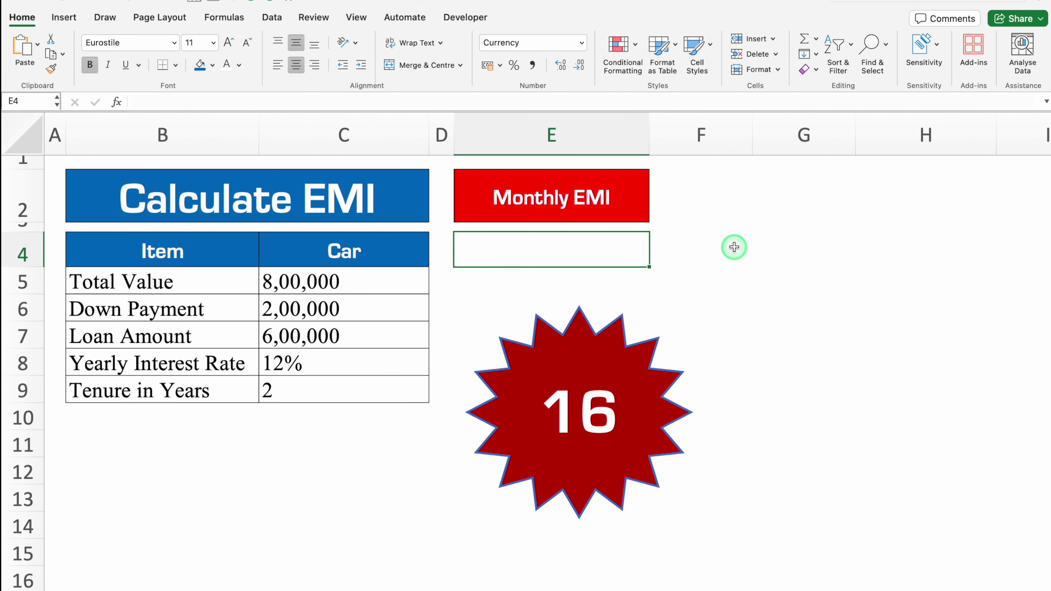
text(=)
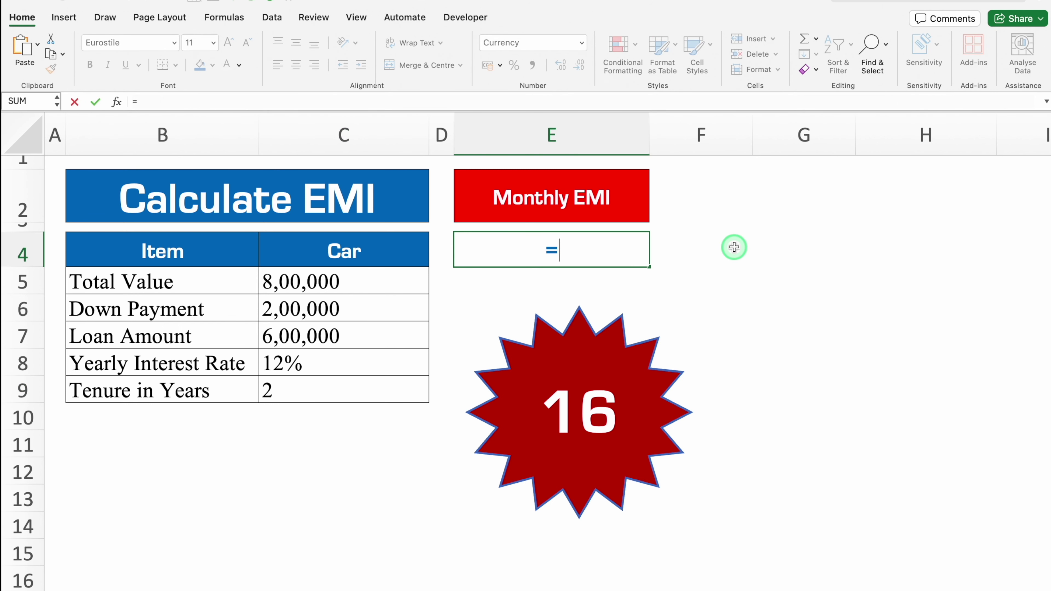
text(pmt)
key(Tab)
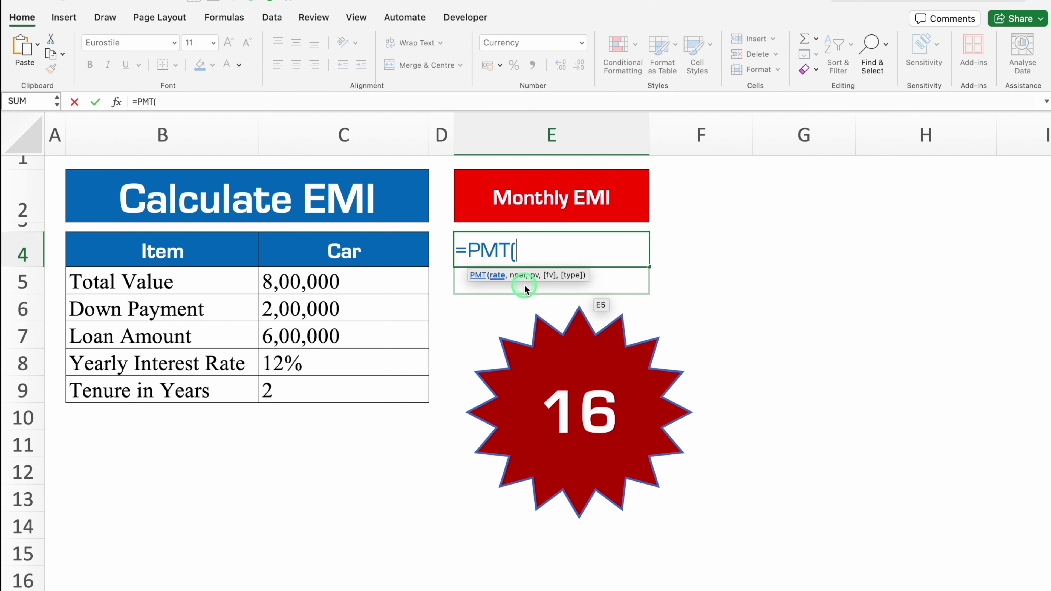
click(362, 360)
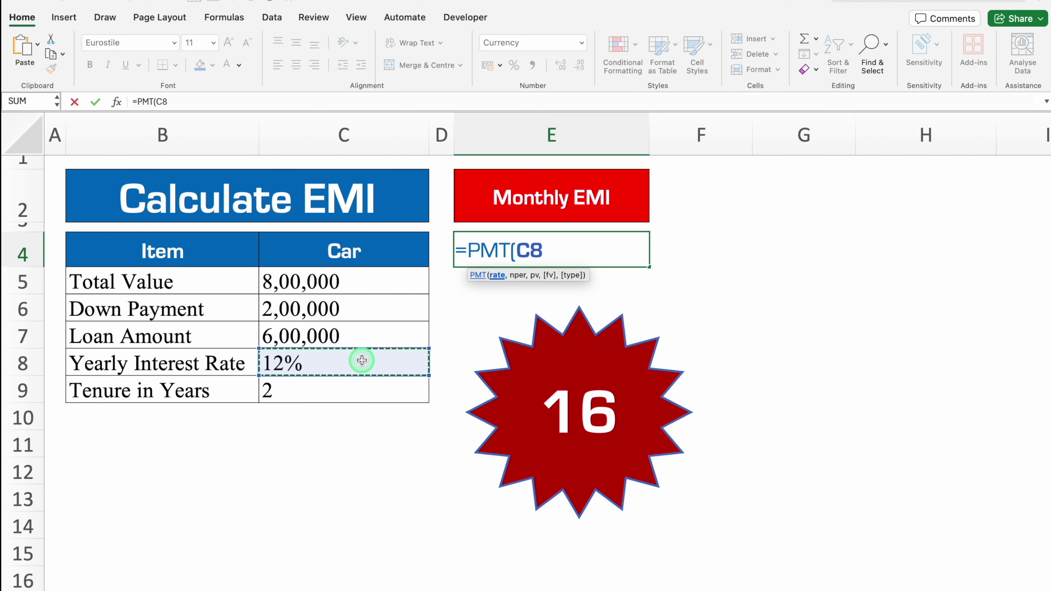
text(/12,)
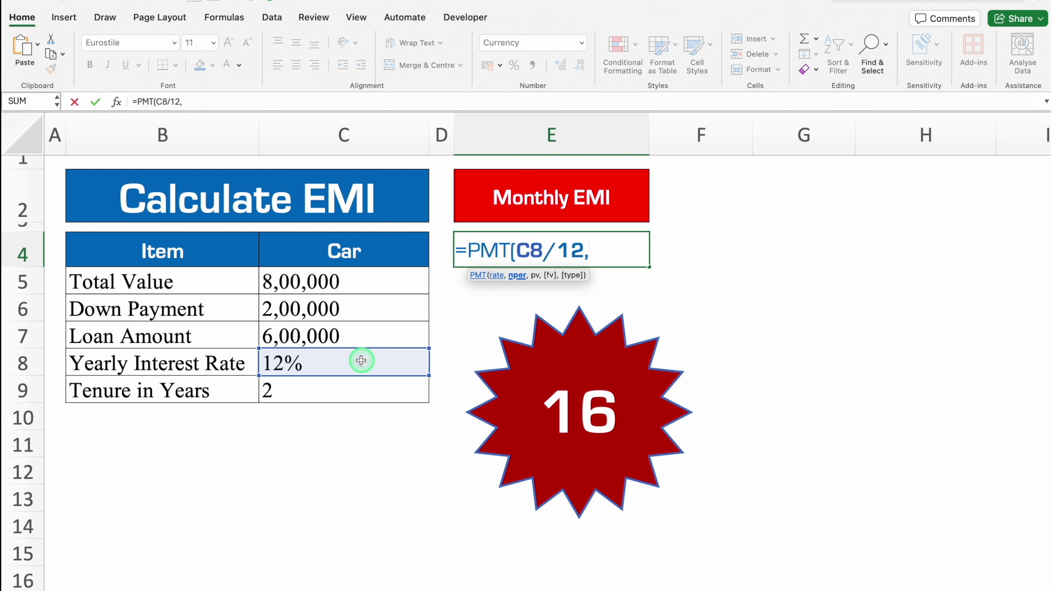
- Complete the PMT formula in E4 with C9*12 as the number of payments and C7 as the loan amount
click(338, 394)
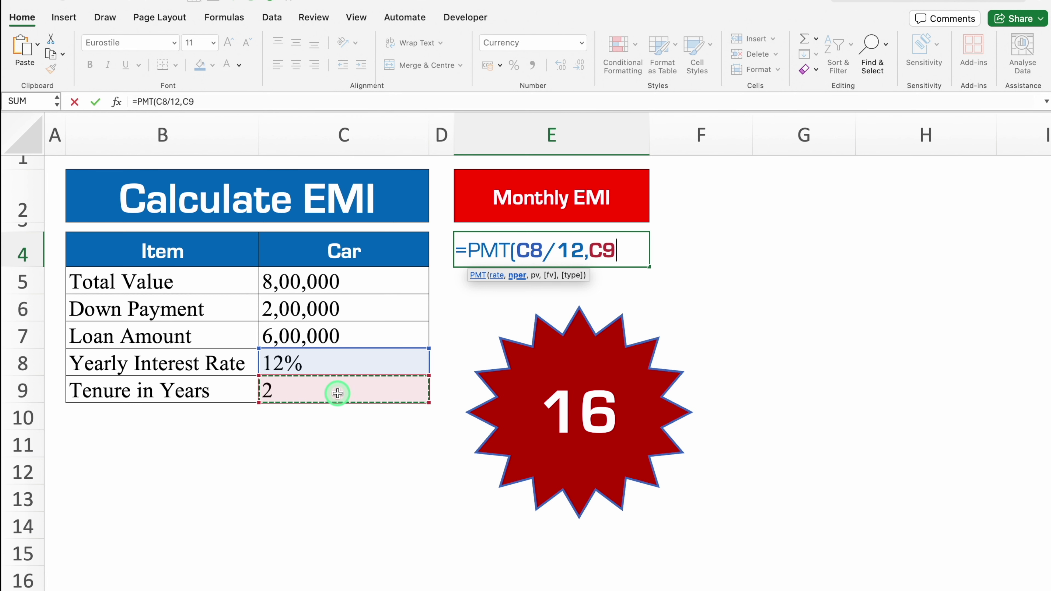
text(*)
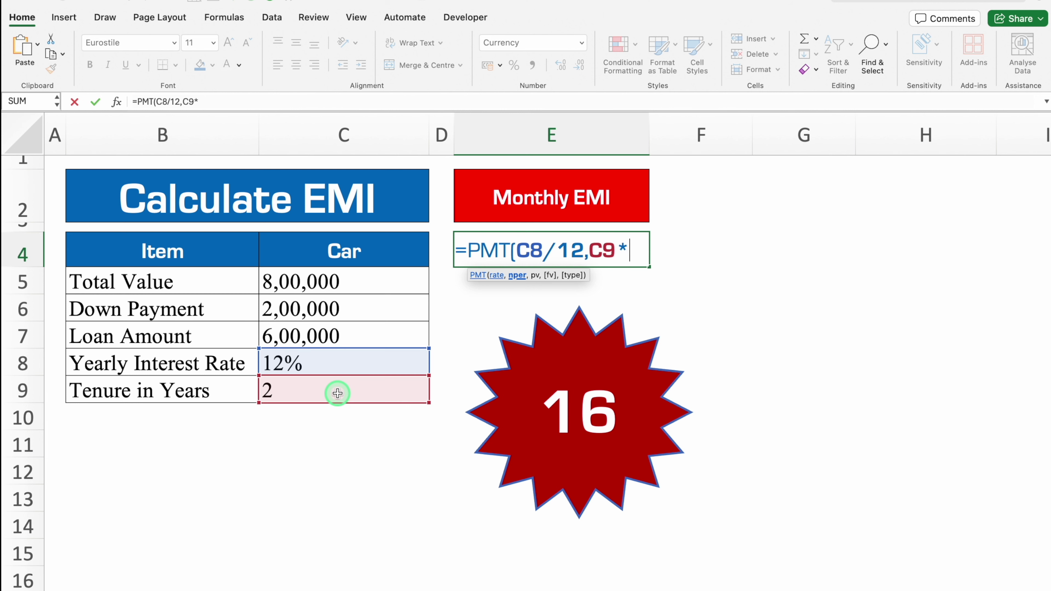
text(12,)
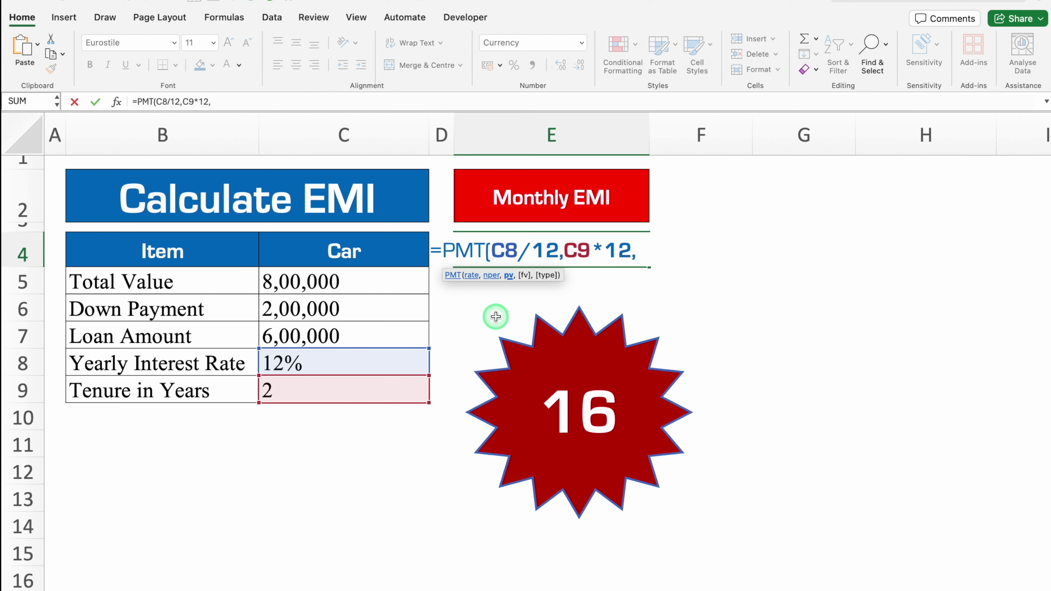
click(357, 338)
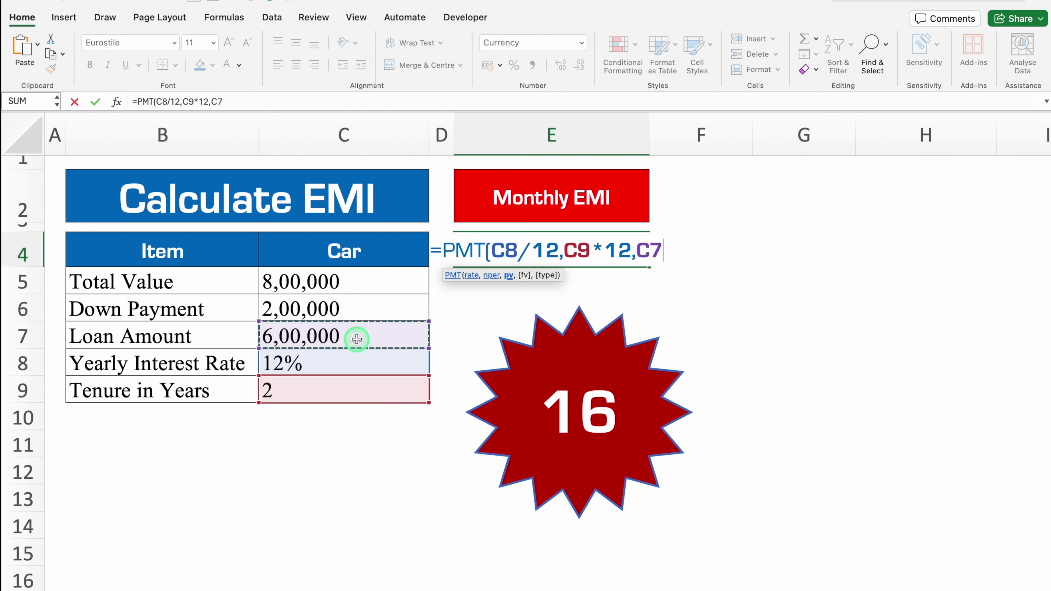
text())
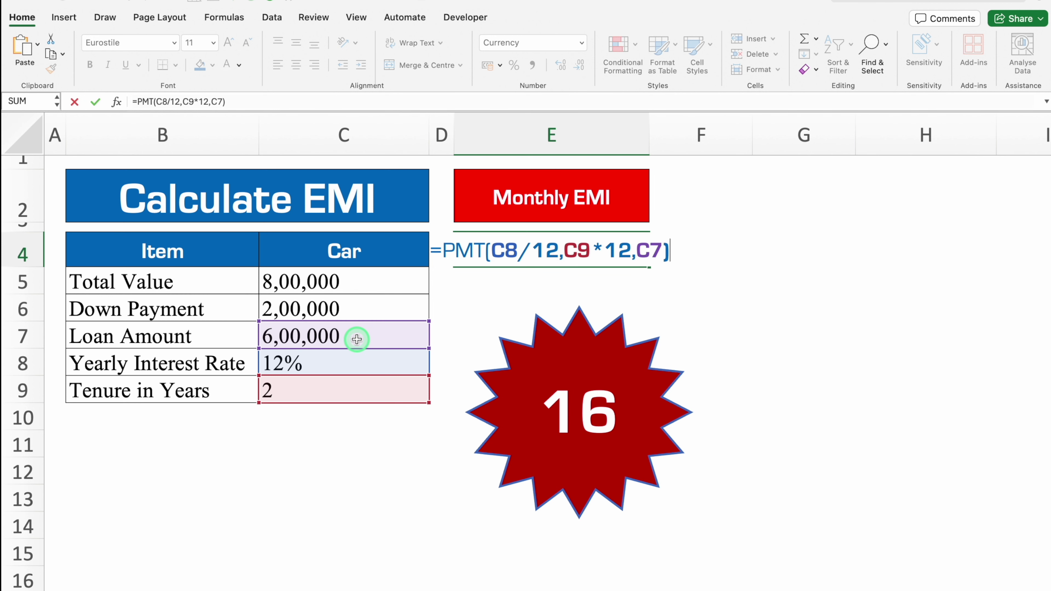
key(Return)
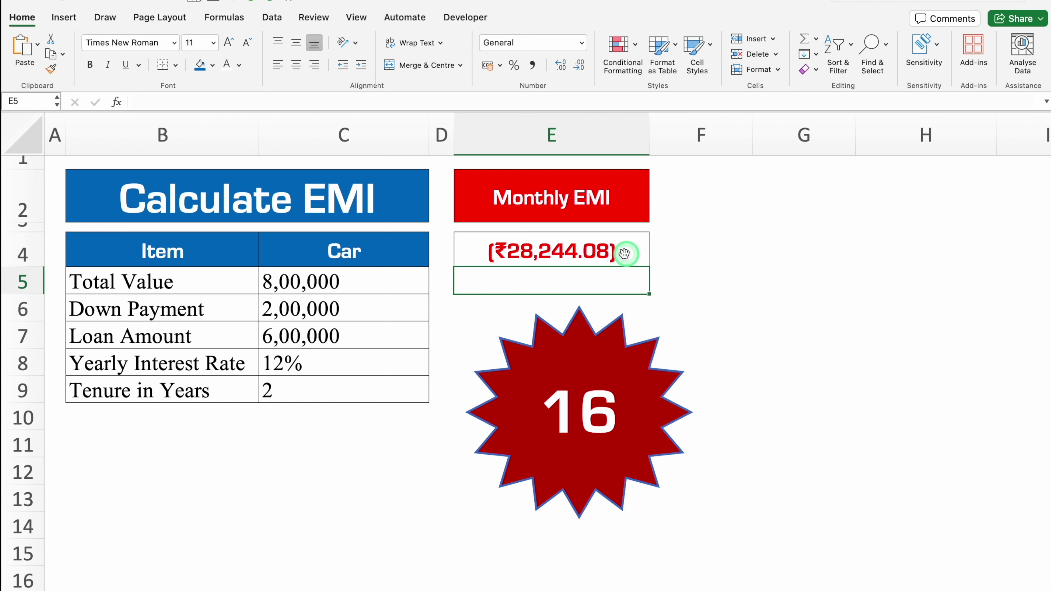
- Put a minus sign before PMT in E4 so the formula reads =-PMT(C8/12,C9*12,C7)
click(609, 251)
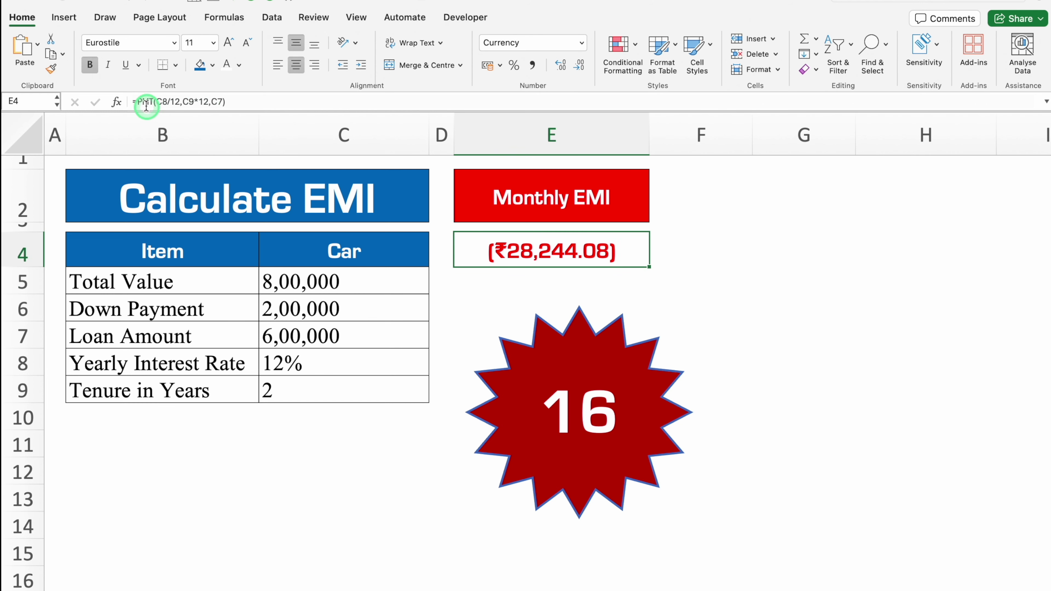
click(137, 101)
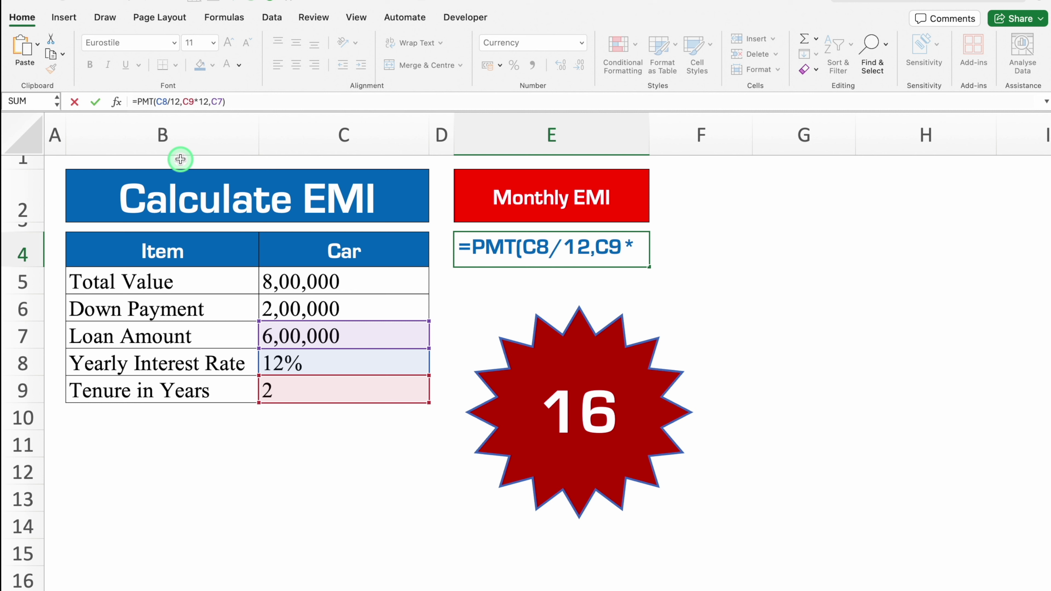
text(-)
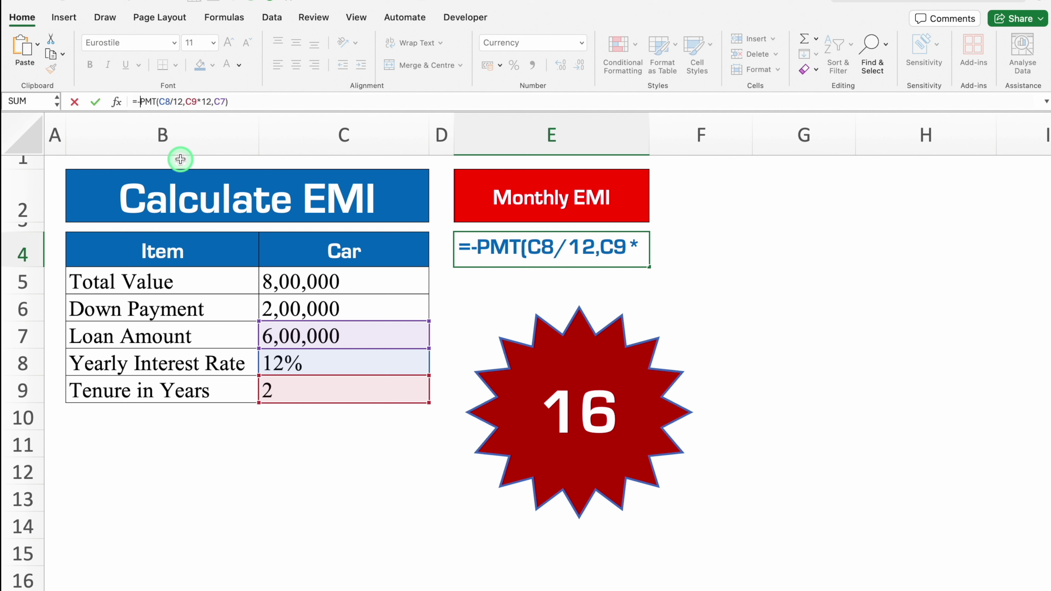
key(Return)
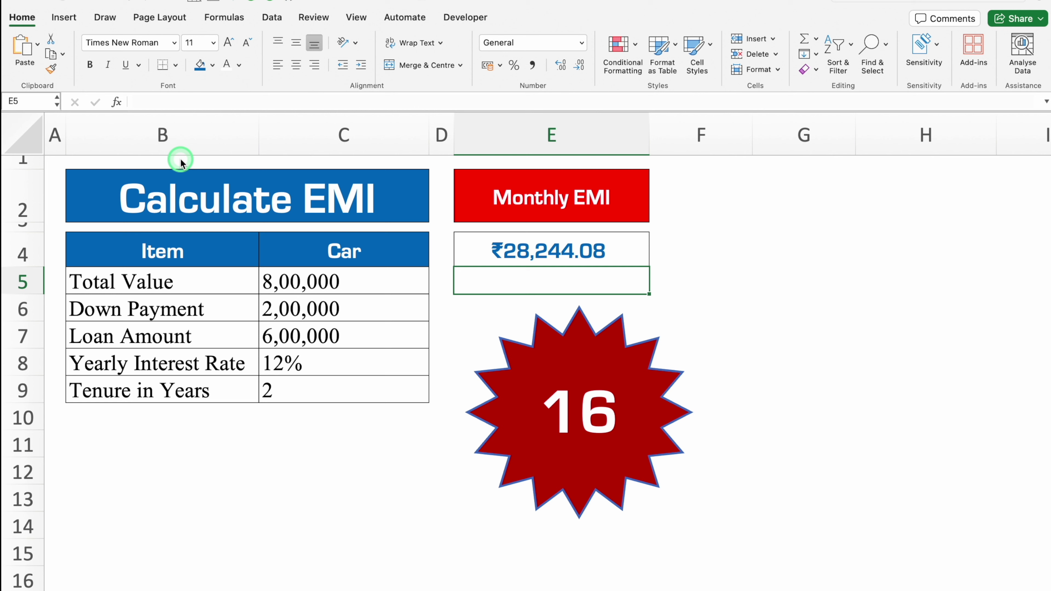
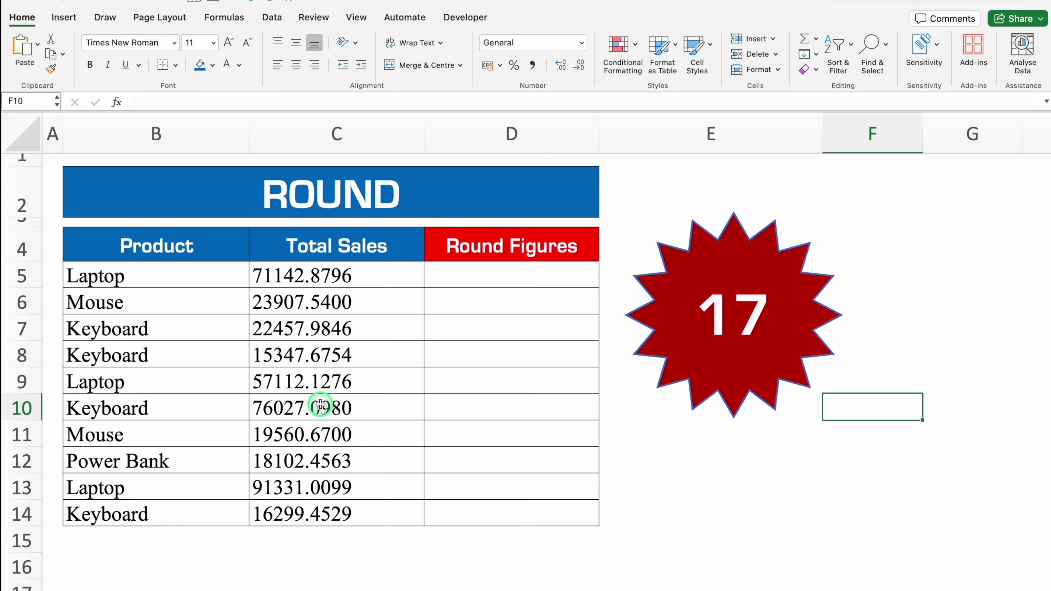
- Round the first Total Sales figure to zero decimals in D5 with =ROUND(C5,0)
click(499, 271)
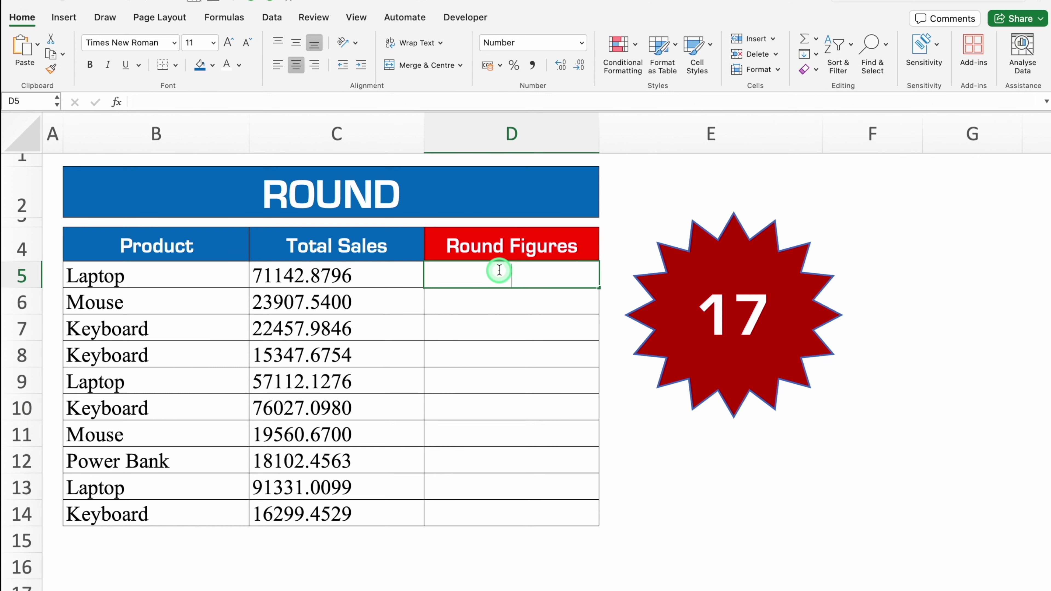
text(=roun)
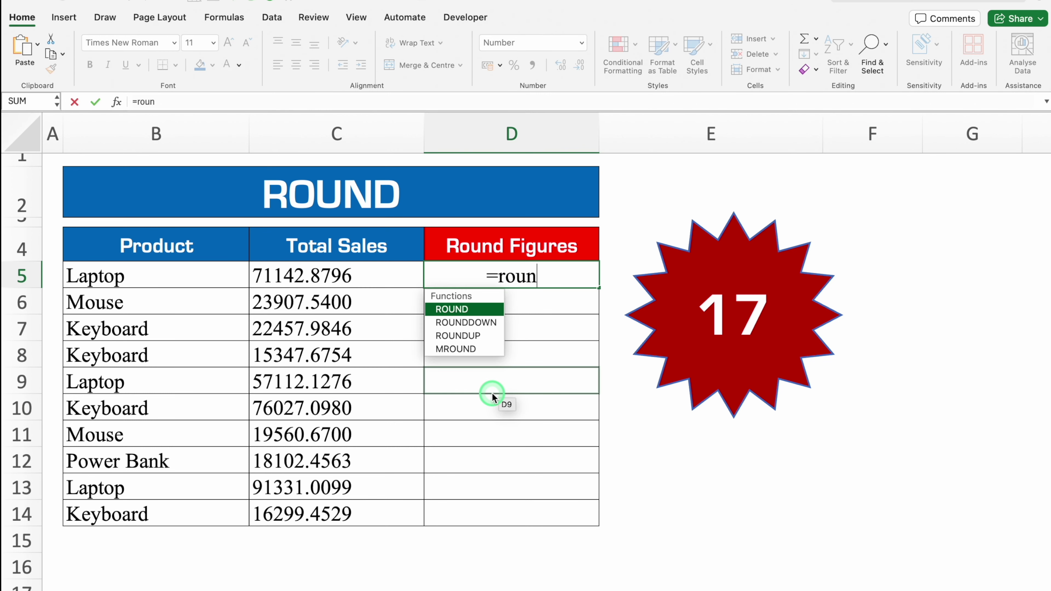
text(d)
key(Tab)
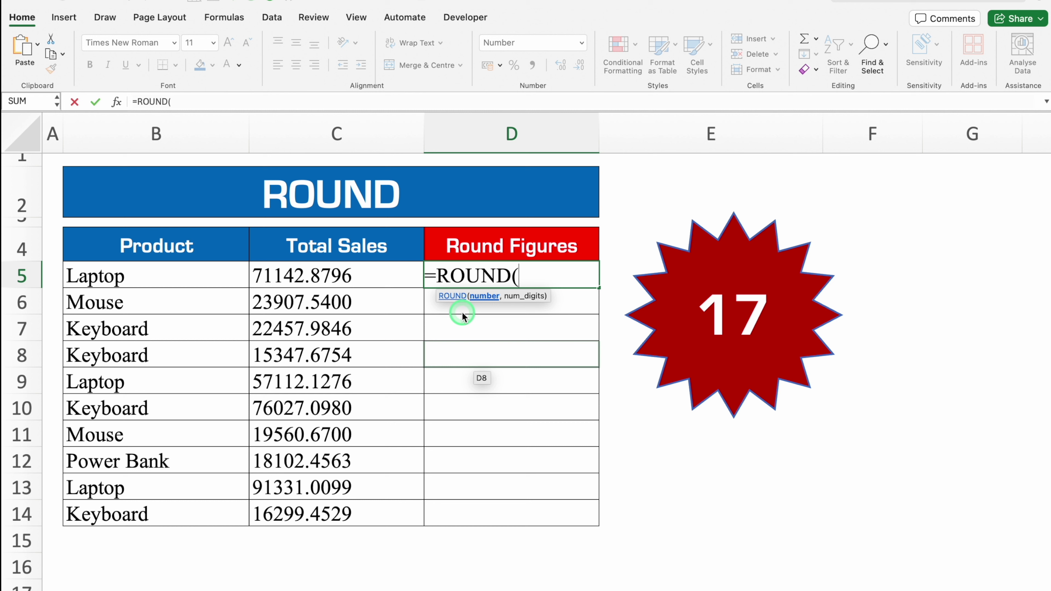
click(376, 278)
text(,)
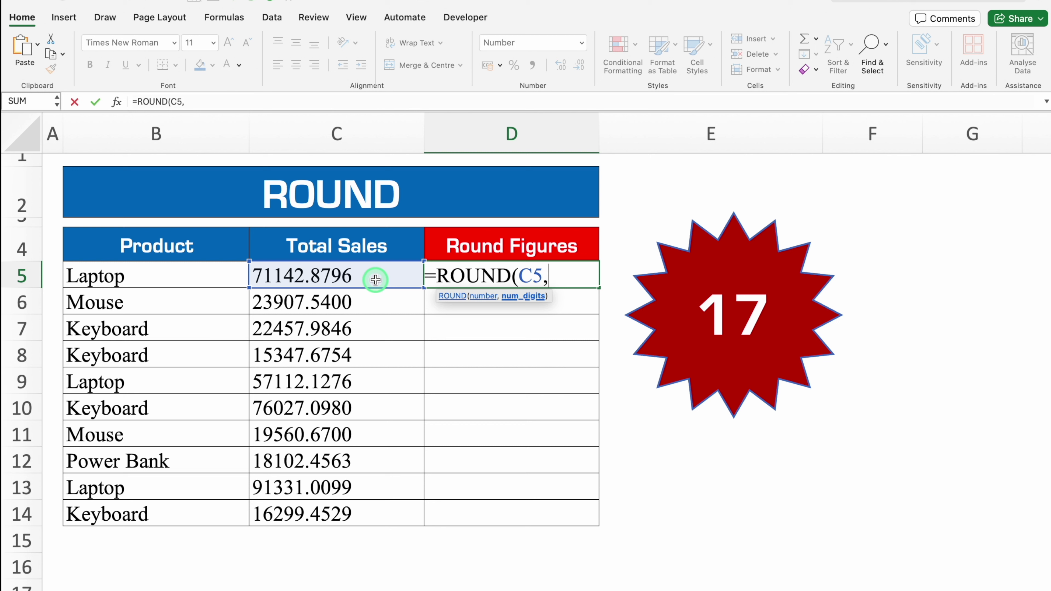
text(0))
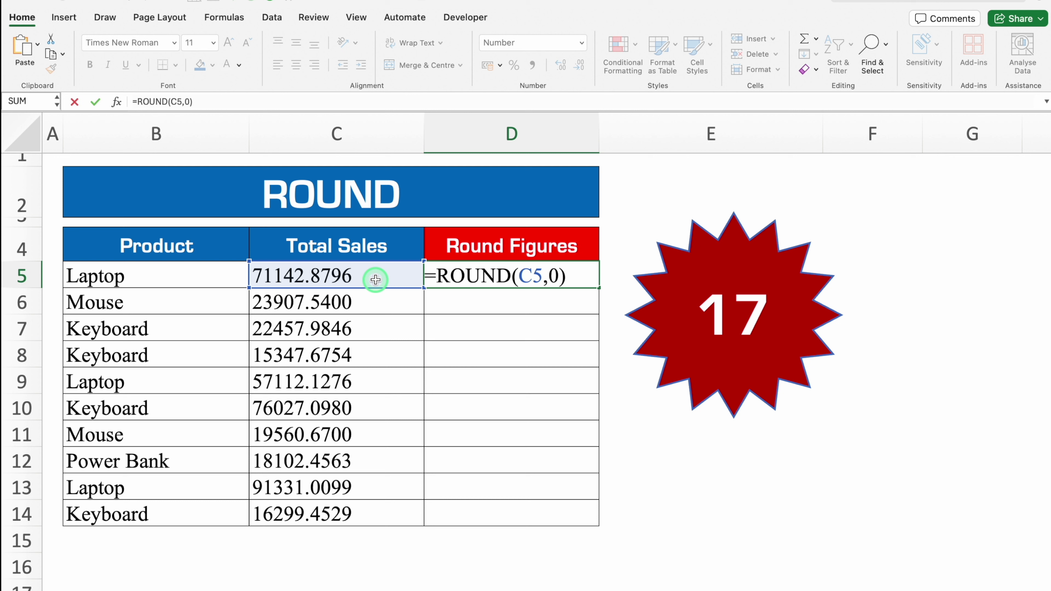
key(Return)
- Fill the ROUND formula from D5 down through D14 in the Round Figures column
key(Up)
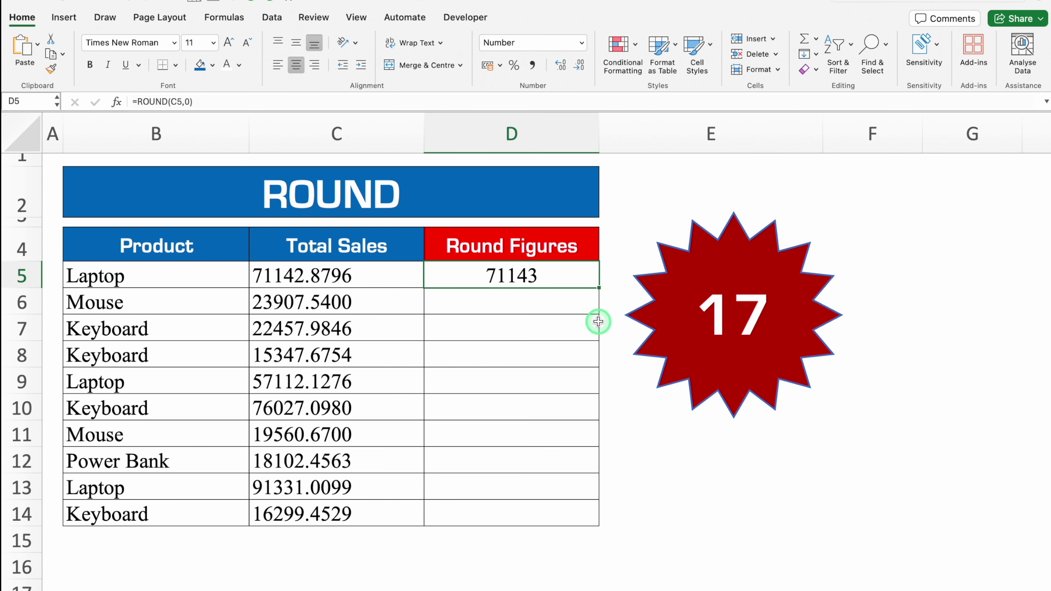
drag(575, 271, 565, 510)
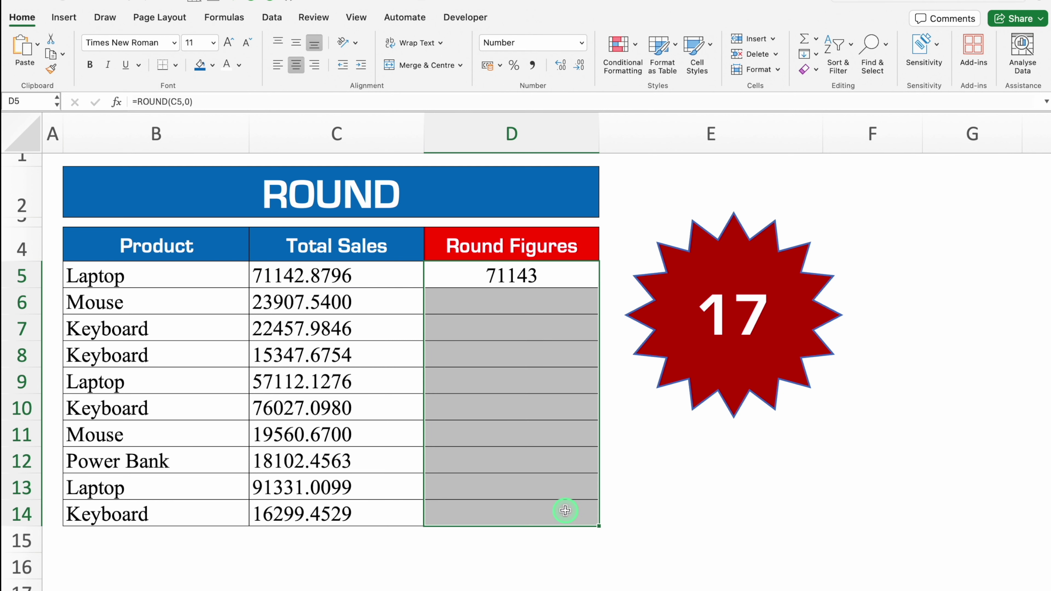
key(ctrl+d)
click(659, 501)
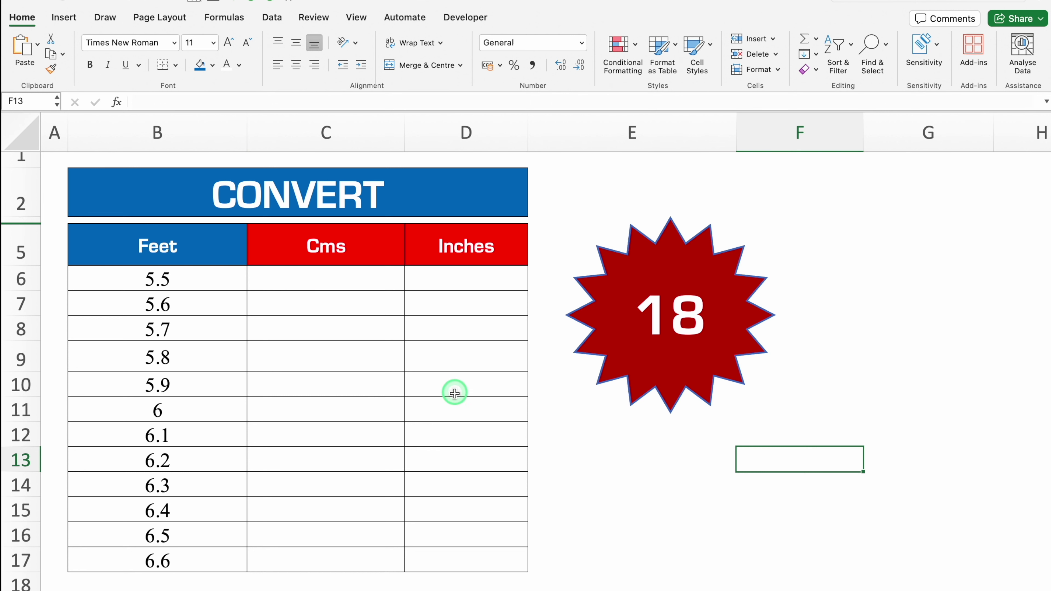
- Begin a CONVERT formula in C6 of the Cms column, using the feet value in B6 as the number
click(339, 280)
text(=conver)
key(Tab)
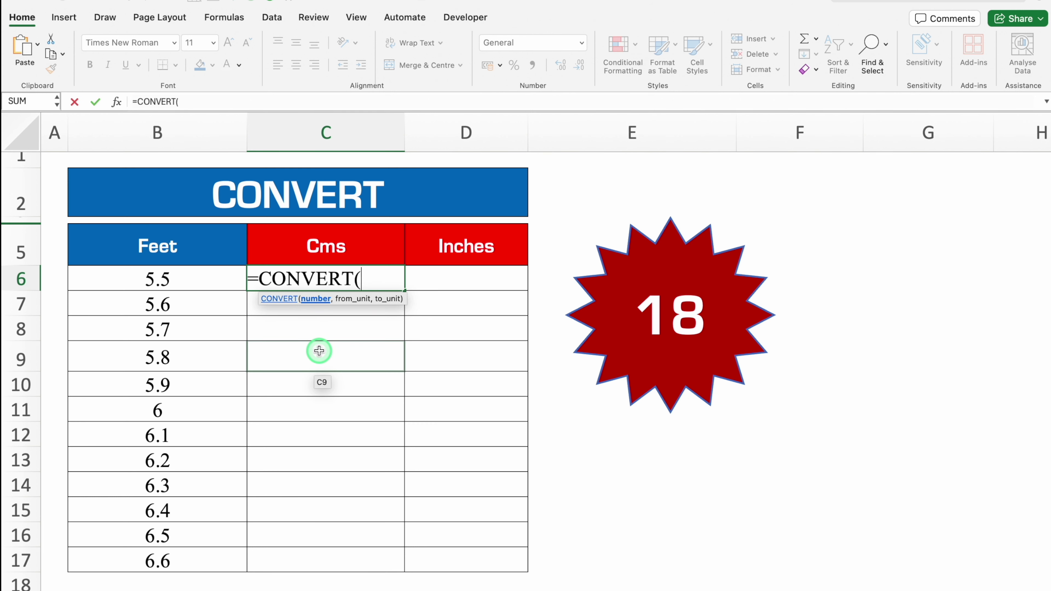
click(203, 282)
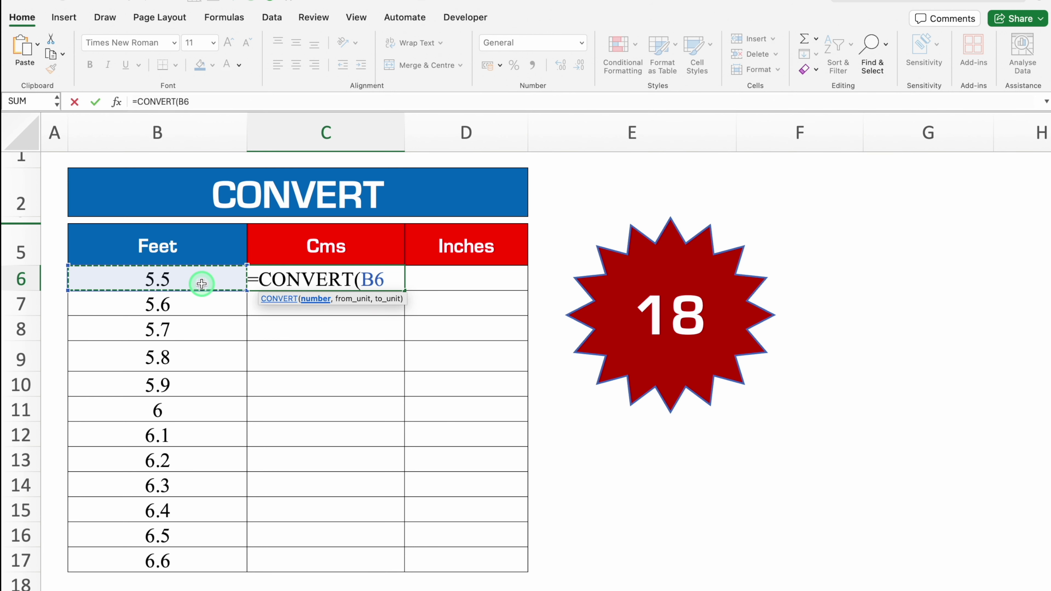
text(,)
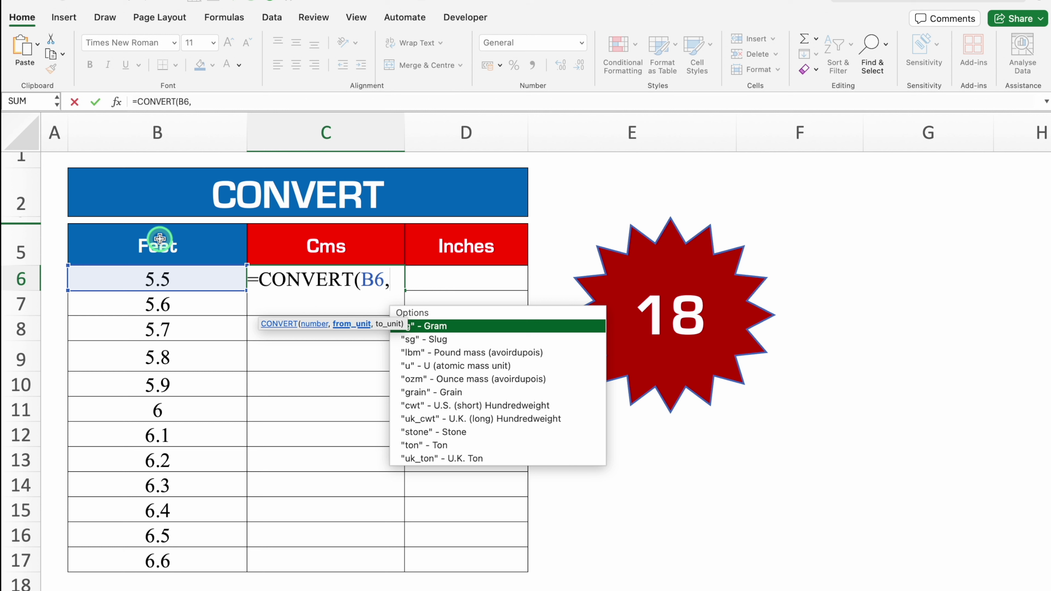
- Look through the unit options and set the from-unit of the C6 CONVERT formula to "ft"
key(Down)
key(Down)
key(Down)
key(Down)
key(Down)
key(Down)
key(Down)
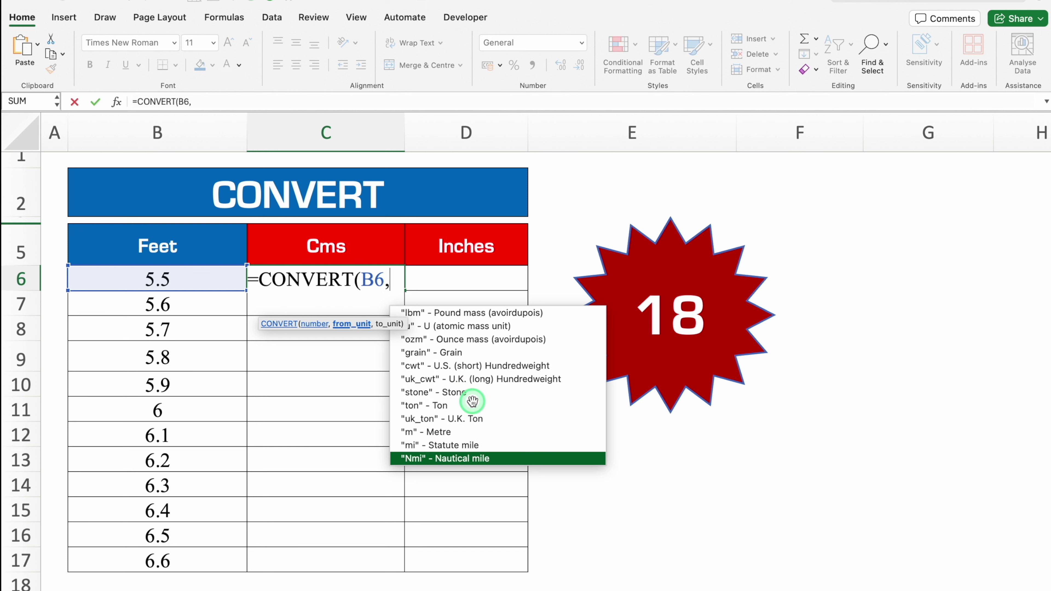
text("ft)
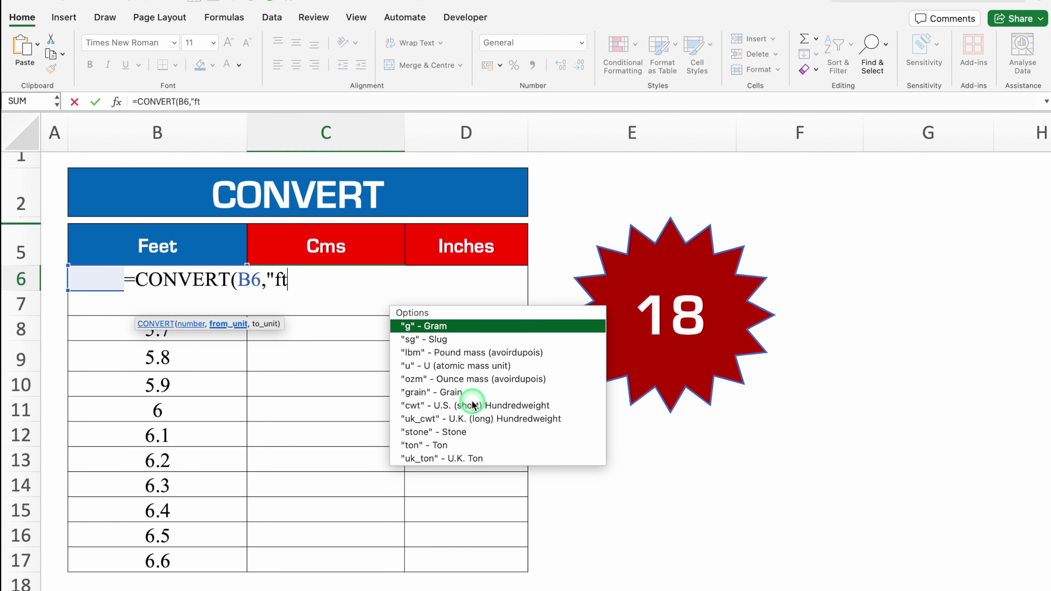
click(484, 340)
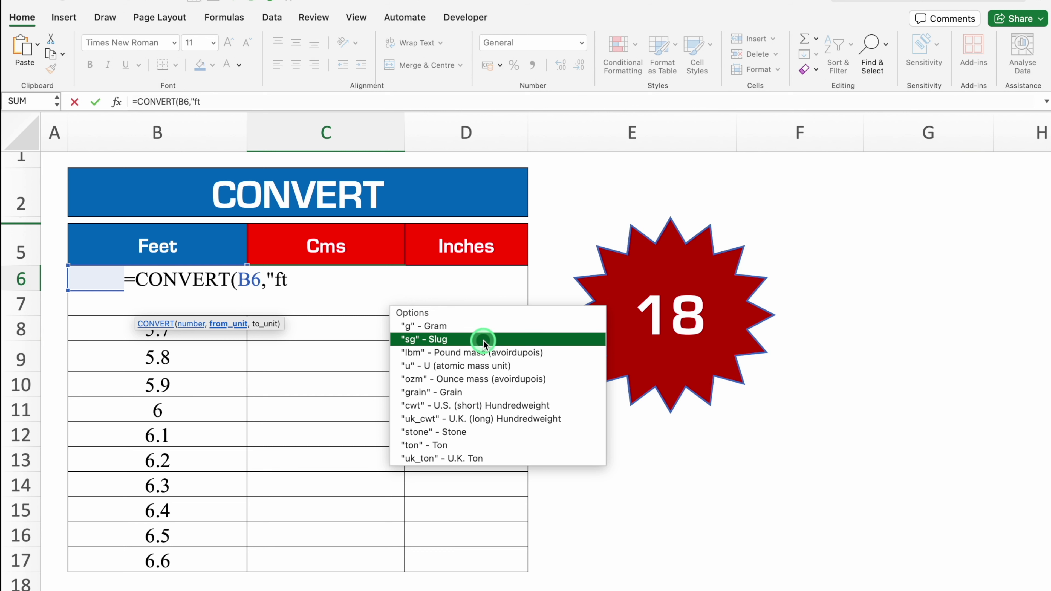
text(",)
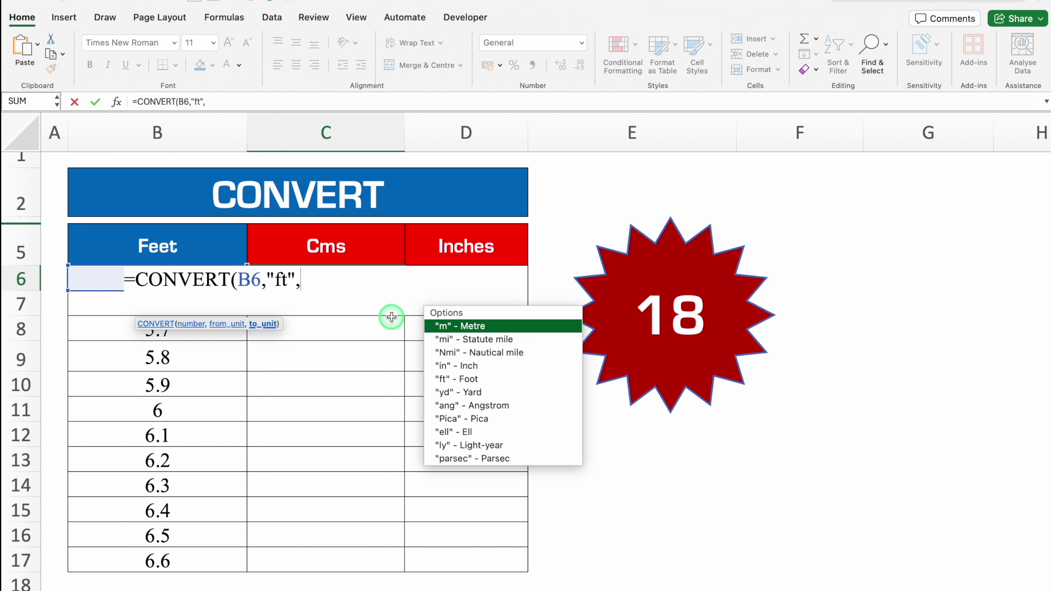
- Complete the C6 formula with "cm" as the target unit and fill it down through C17
text(")
text(")
text())
key(Return)
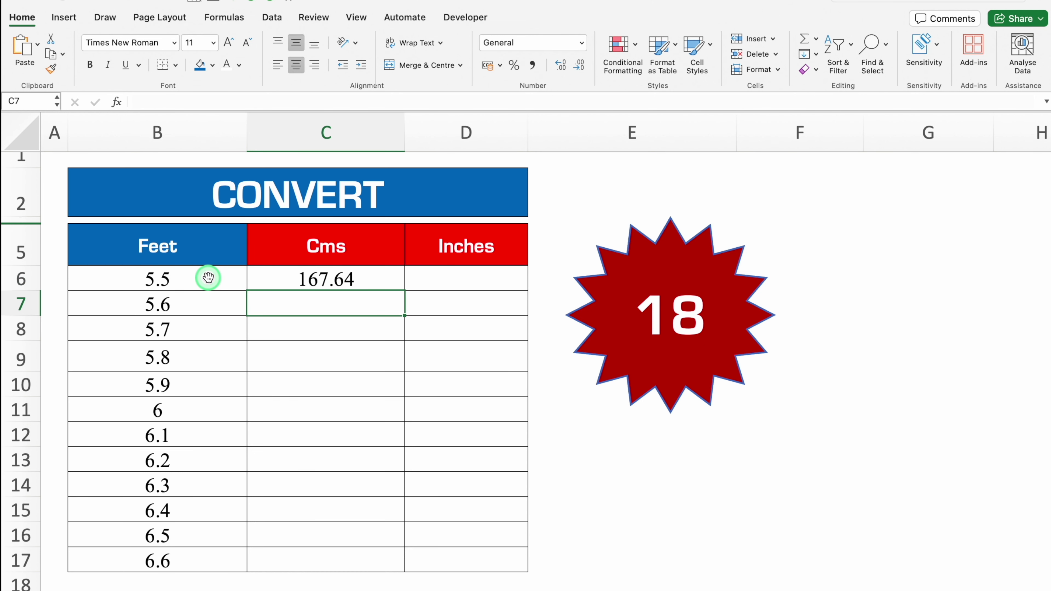
click(382, 281)
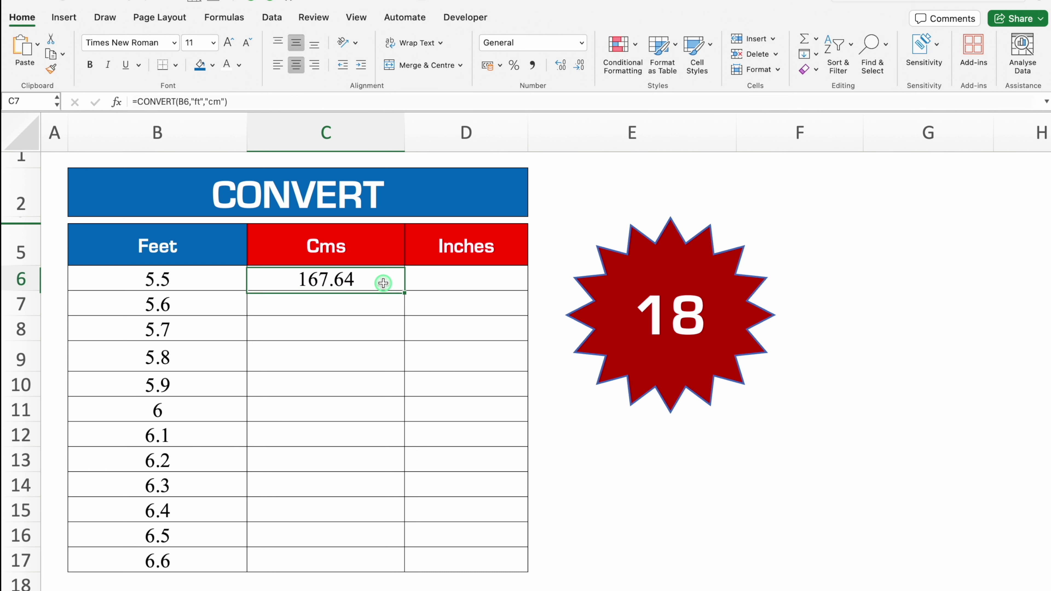
drag(406, 290, 413, 562)
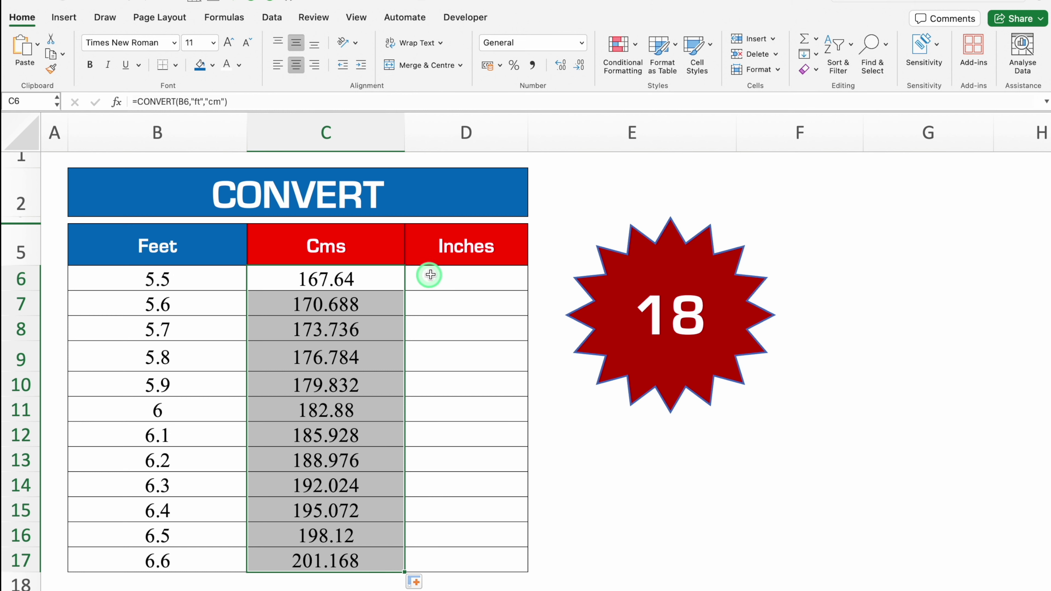
- Begin a CONVERT formula in D6 of the Inches column with B6 as the number and "ft" as the from-unit
click(448, 273)
text(=conv)
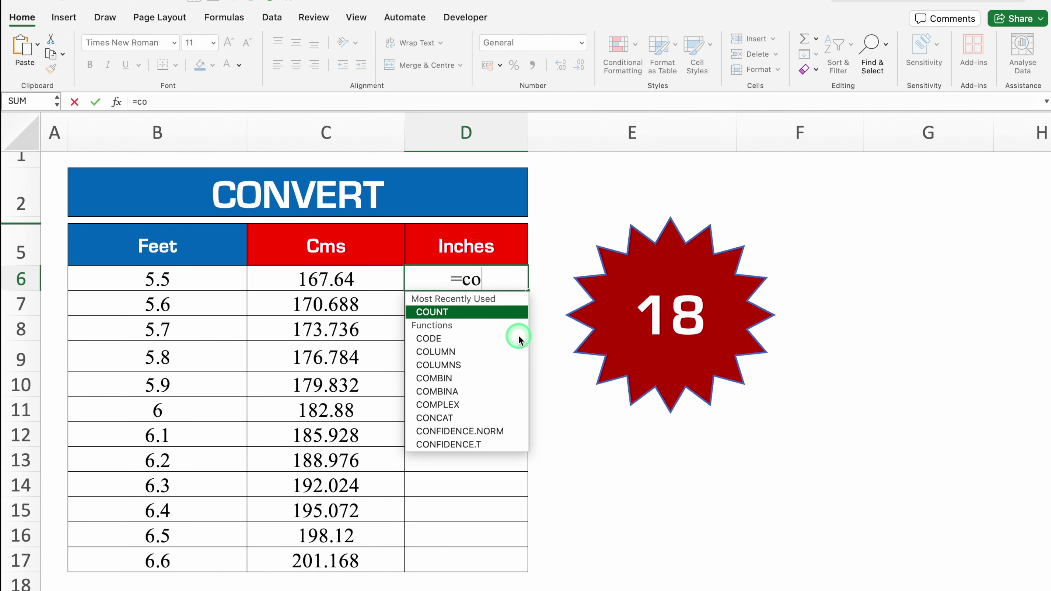
key(Tab)
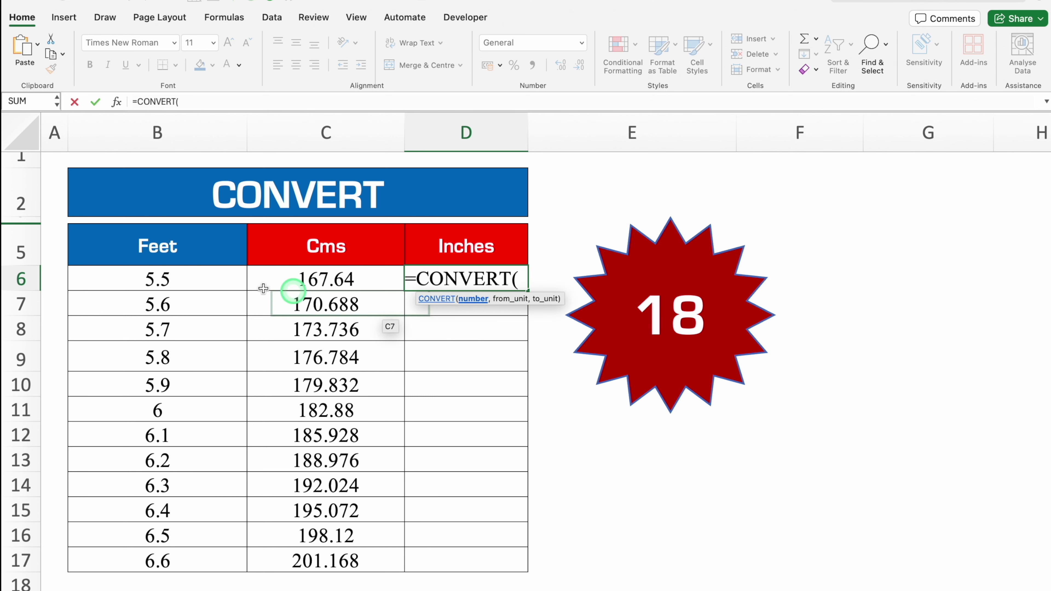
click(203, 273)
text(,)
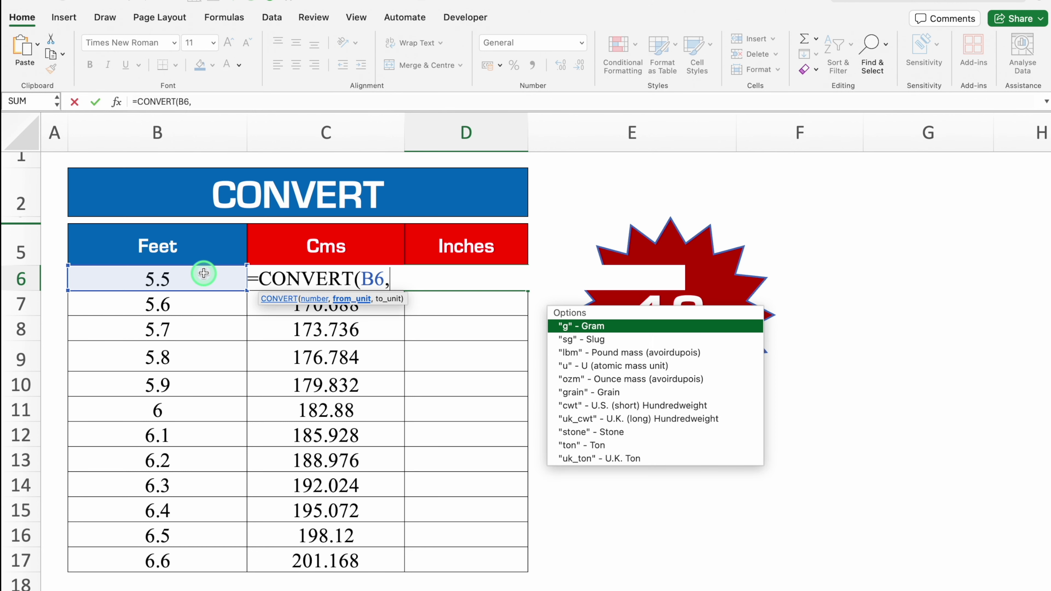
text(")
text(ft",)
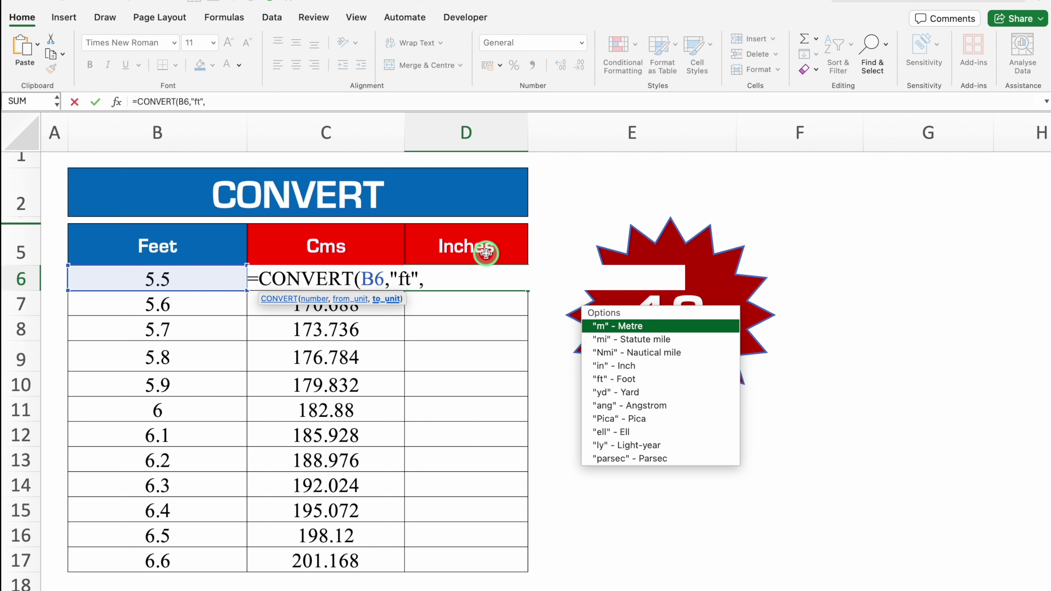
- Complete the D6 formula with "in" as the target unit and fill it down the Inches column
text("in"))
key(ctrl+Return)
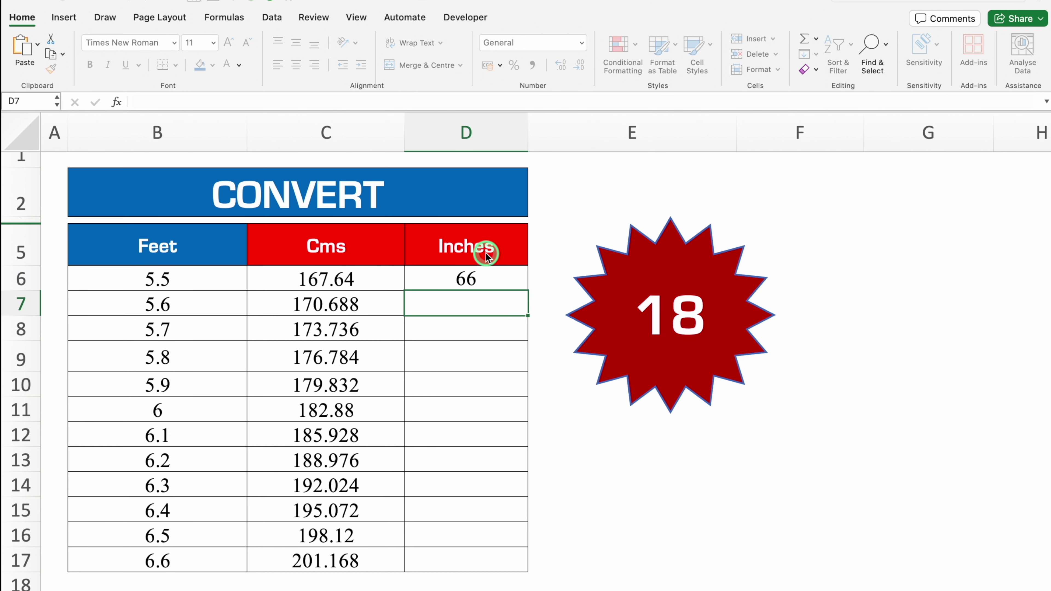
double_click(528, 291)
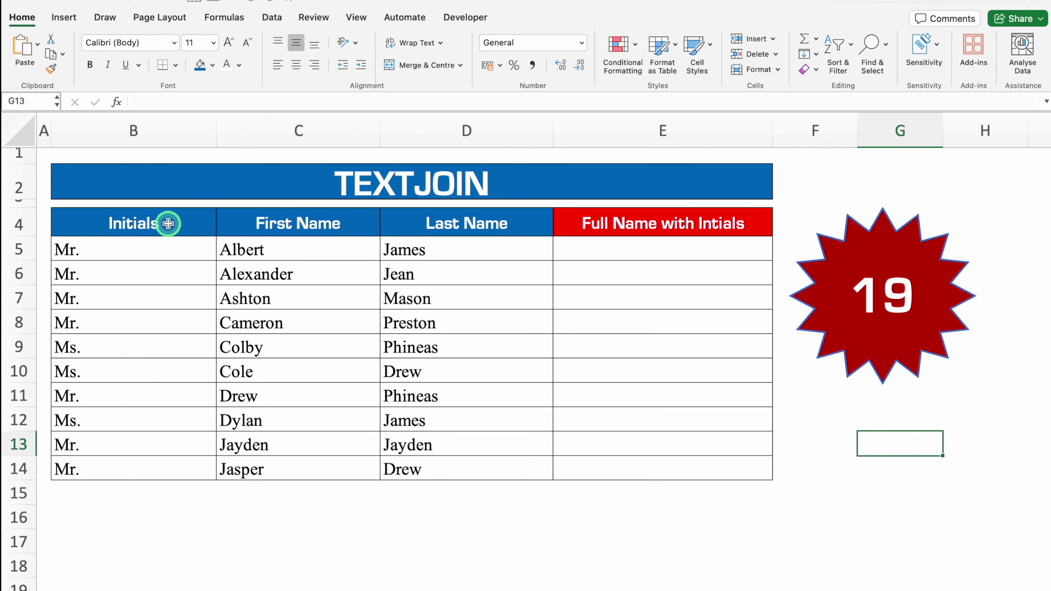
- Examine the TEXTJOIN table's headings and the title, first name and last name cells in row 5
click(118, 223)
click(290, 224)
click(429, 218)
click(592, 224)
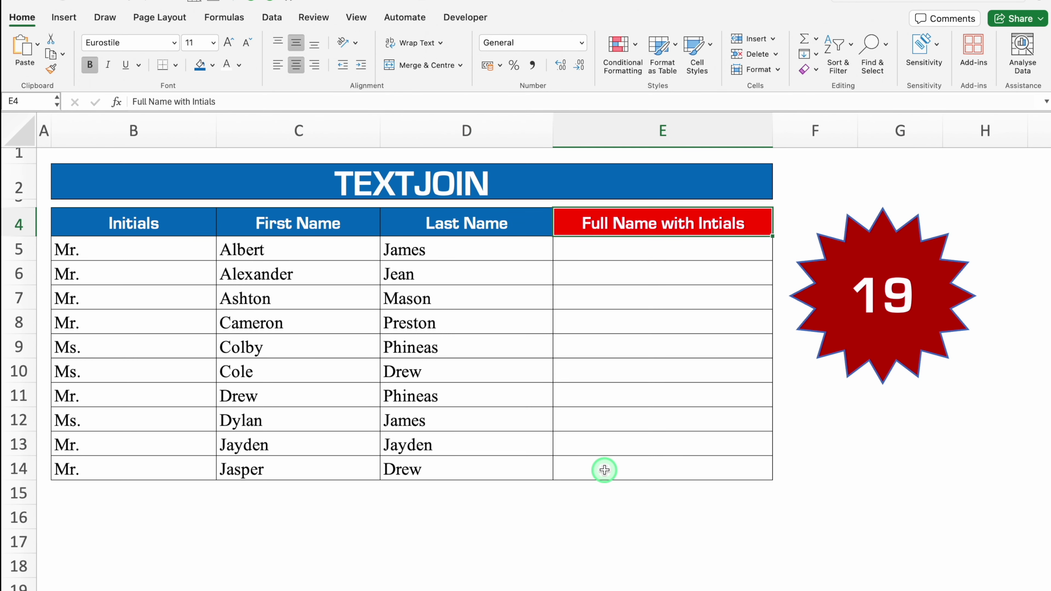
click(113, 250)
click(244, 251)
click(392, 246)
- Begin a TEXTJOIN formula in E5 with a space " " as the delimiter and TRUE to ignore empty cells
click(586, 252)
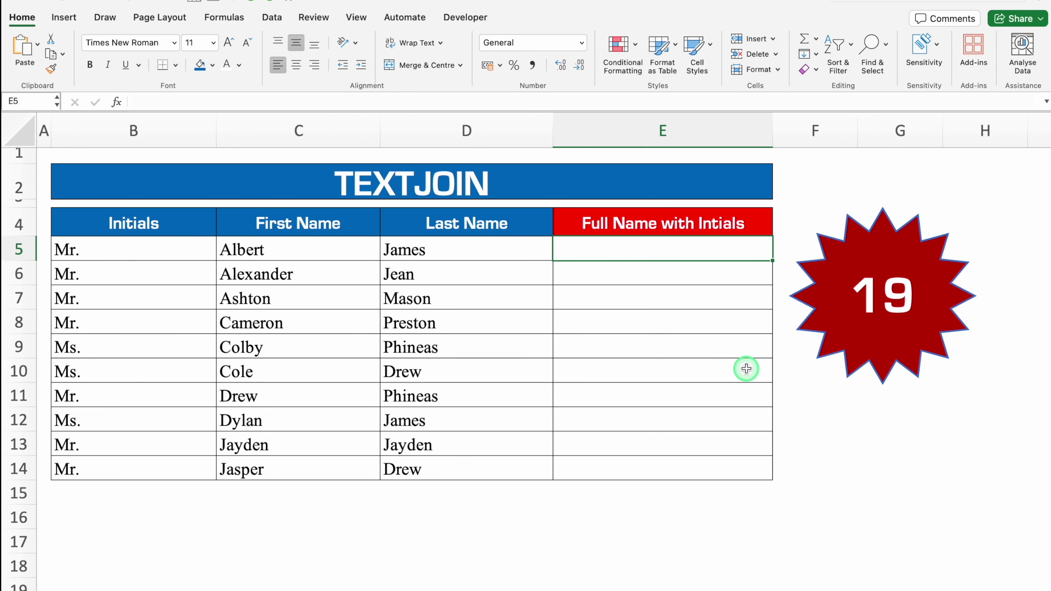
text(=)
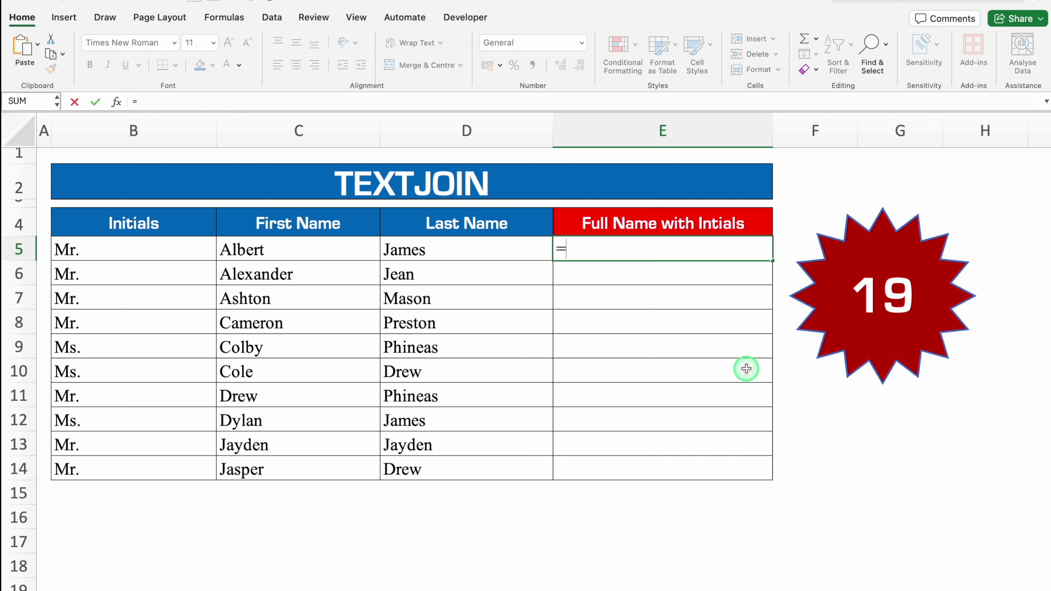
text(textjoin()
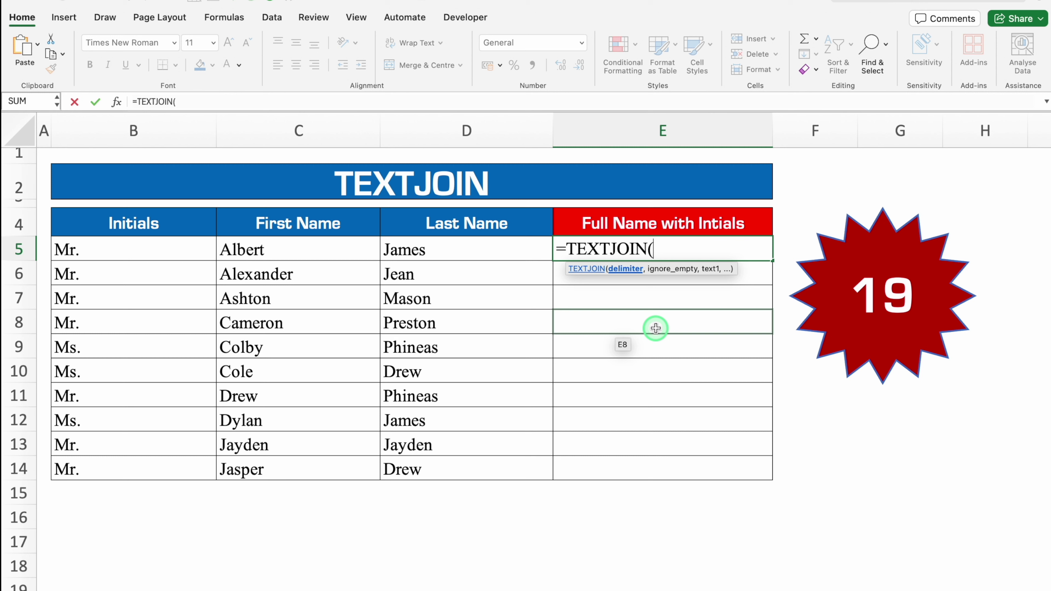
text(" ",)
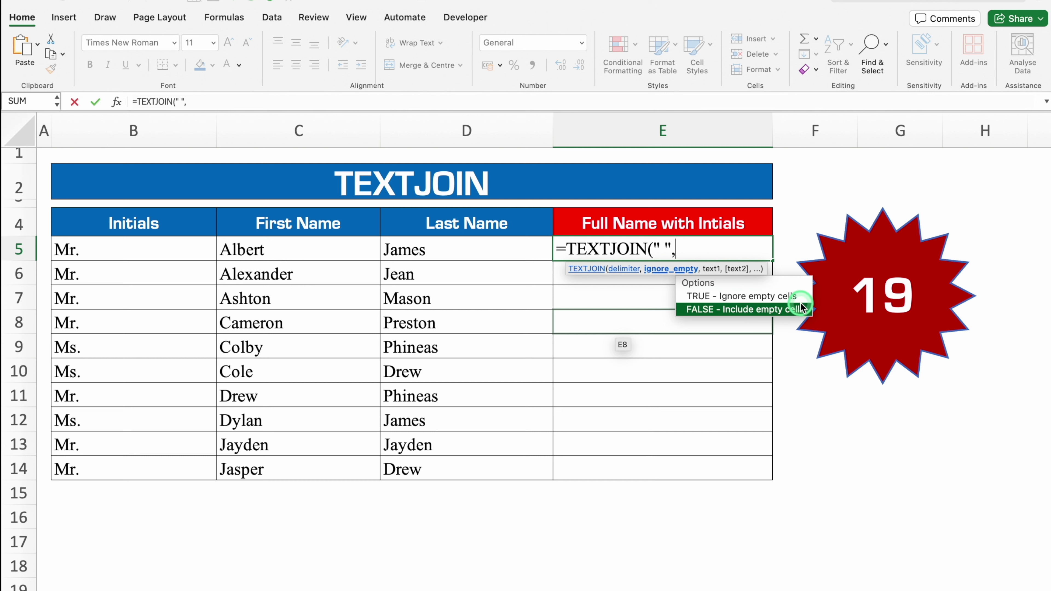
double_click(761, 297)
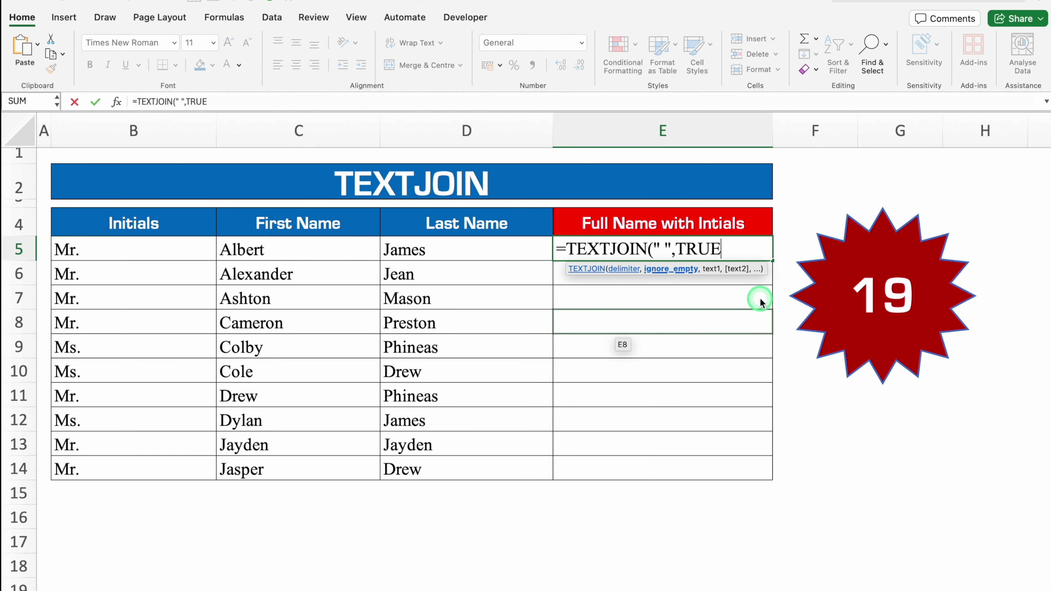
text(,)
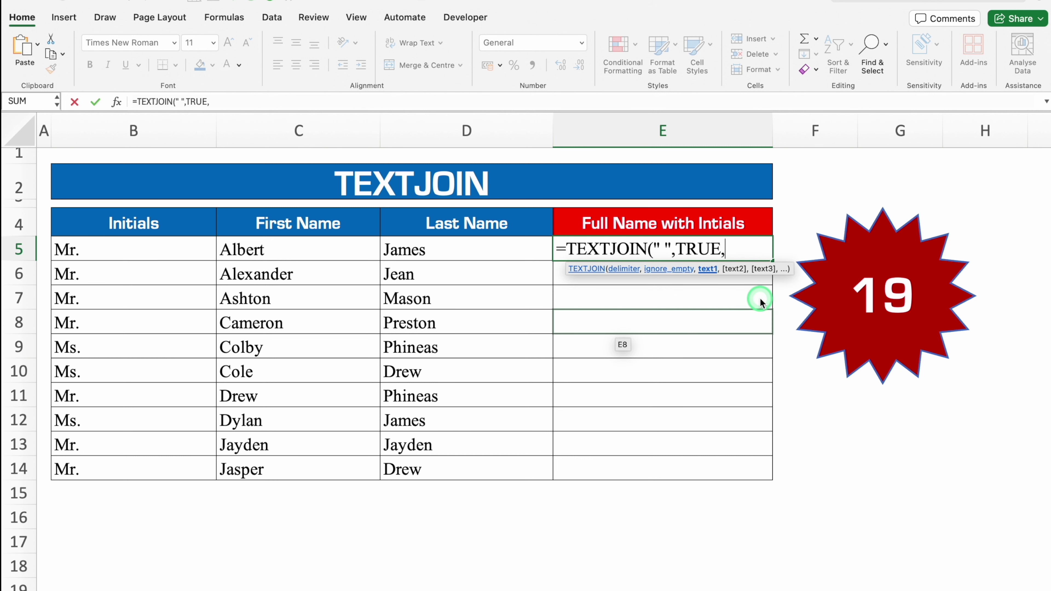
- Add B5, C5 and D5 as the texts to join, completing =TEXTJOIN(" ",TRUE,B5,C5,D5) in E5
click(177, 250)
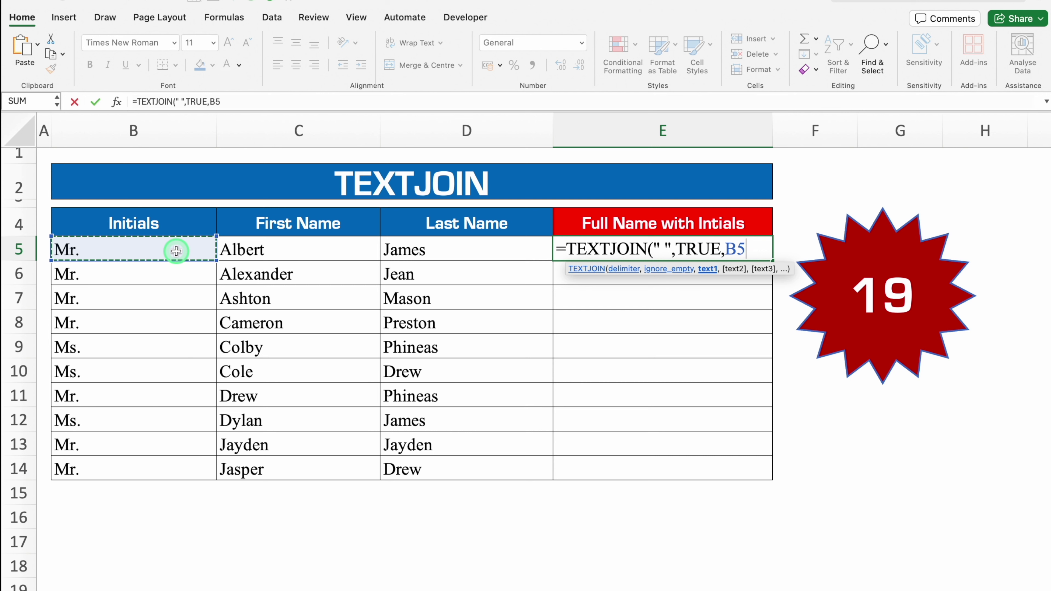
text(,)
click(279, 253)
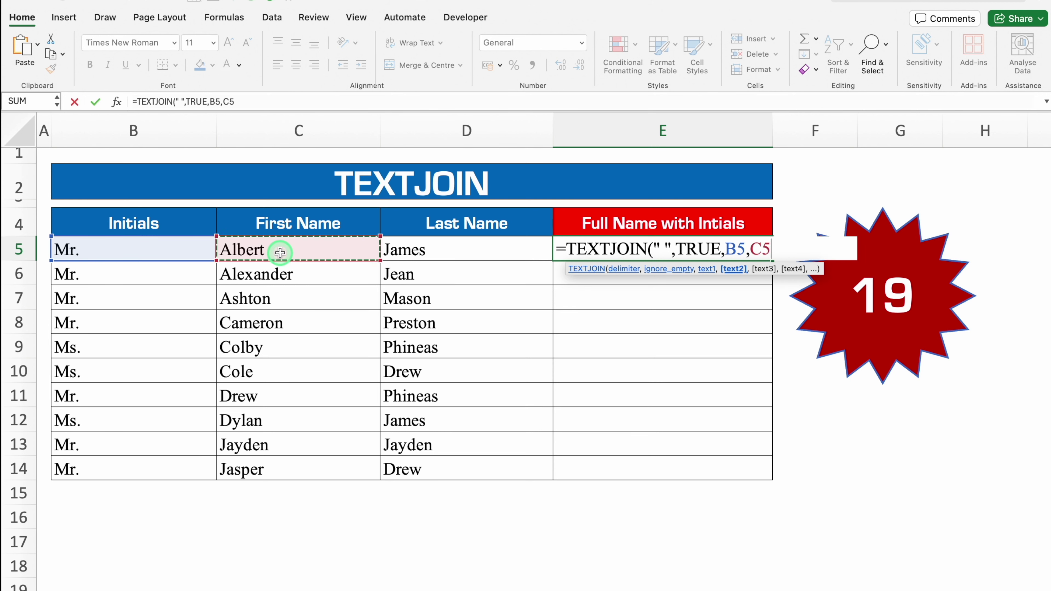
text(,)
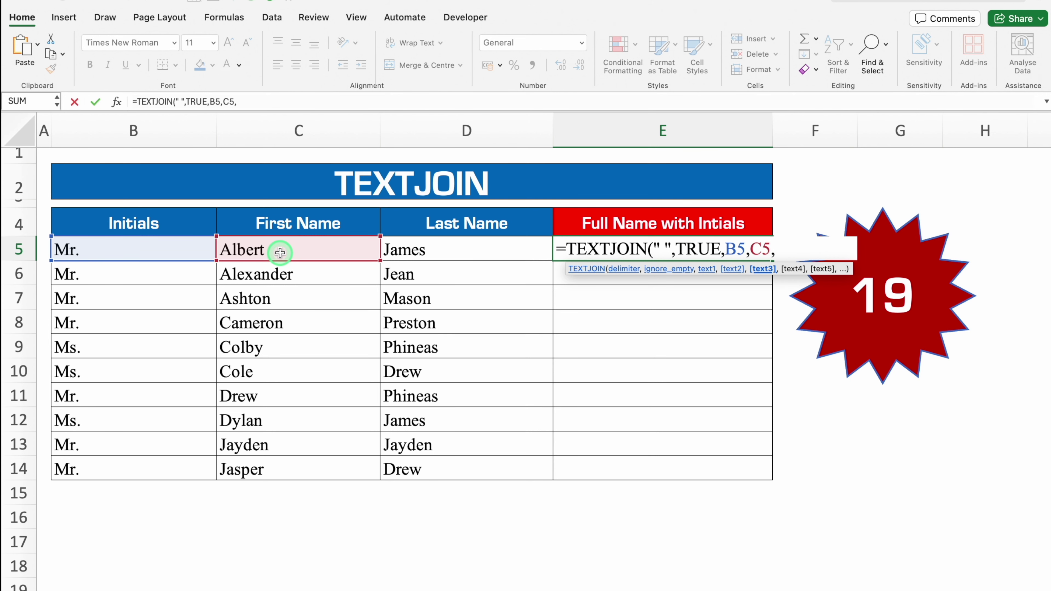
click(416, 248)
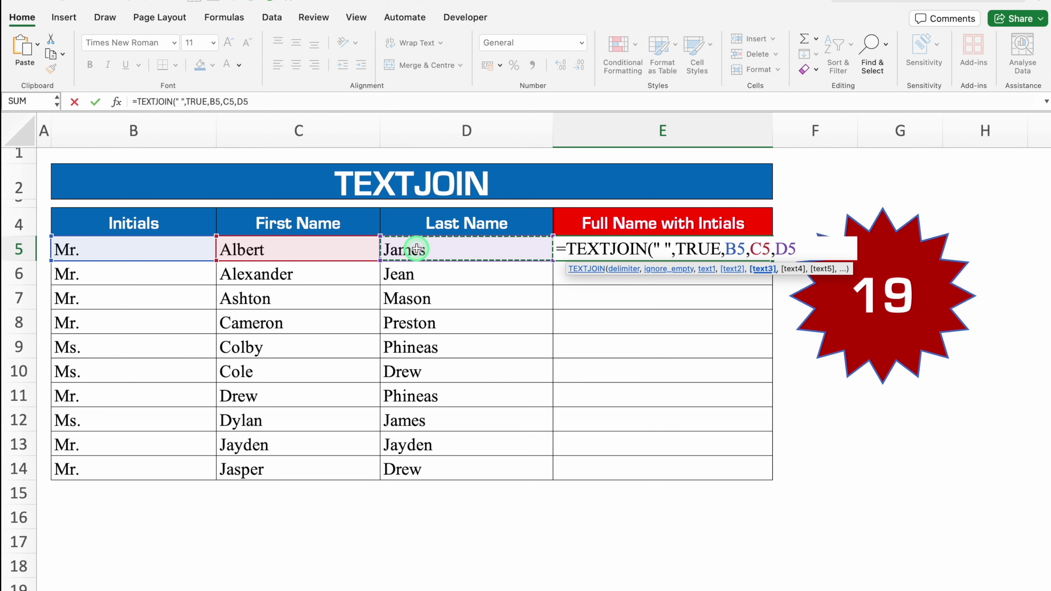
text())
key(Return)
- Fill the TEXTJOIN formula from E5 down through E14 in the full name column
click(638, 246)
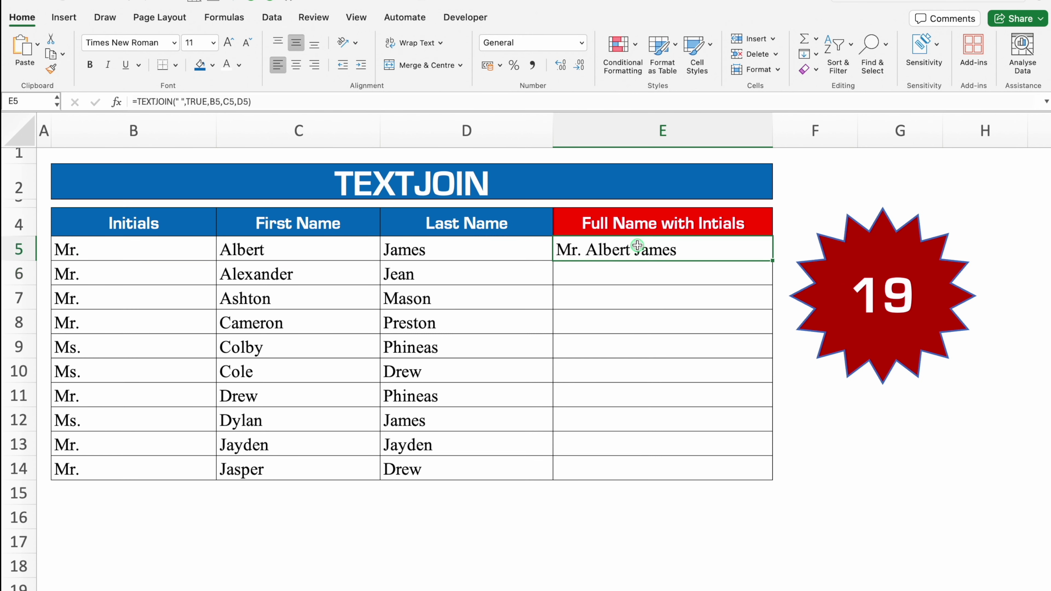
double_click(771, 260)
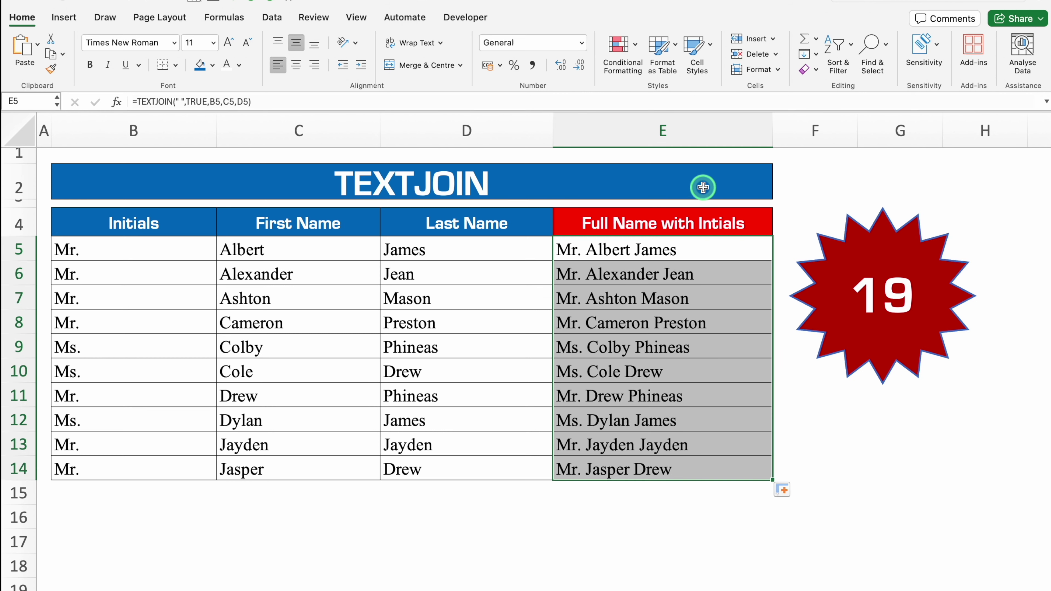
click(693, 518)
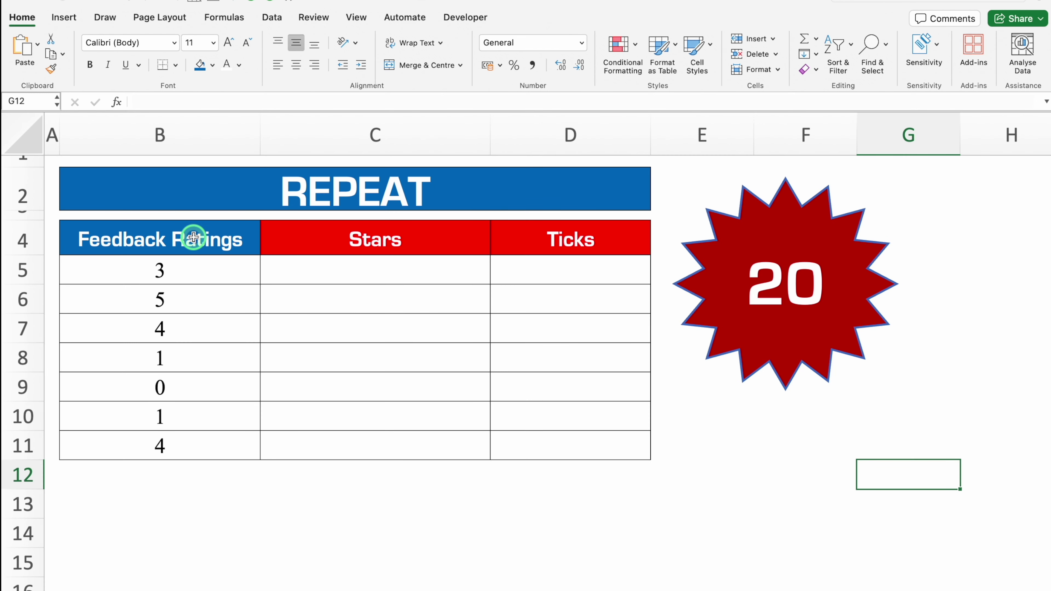
- Examine the feedback ratings in B5, B6 and B9 and the empty Stars and Ticks cells in row 5
click(181, 270)
click(202, 296)
click(201, 387)
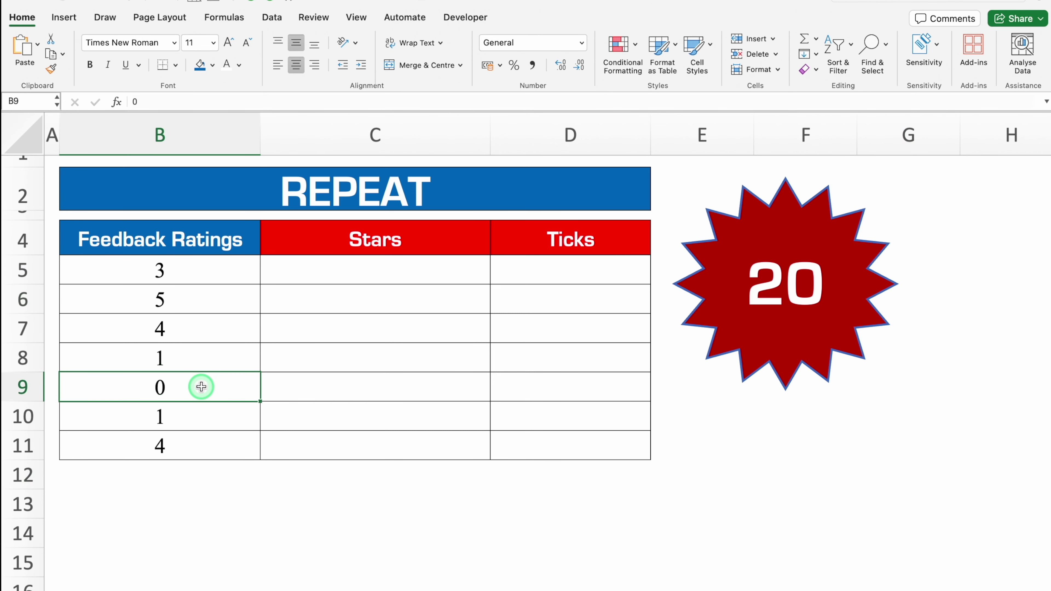
click(313, 274)
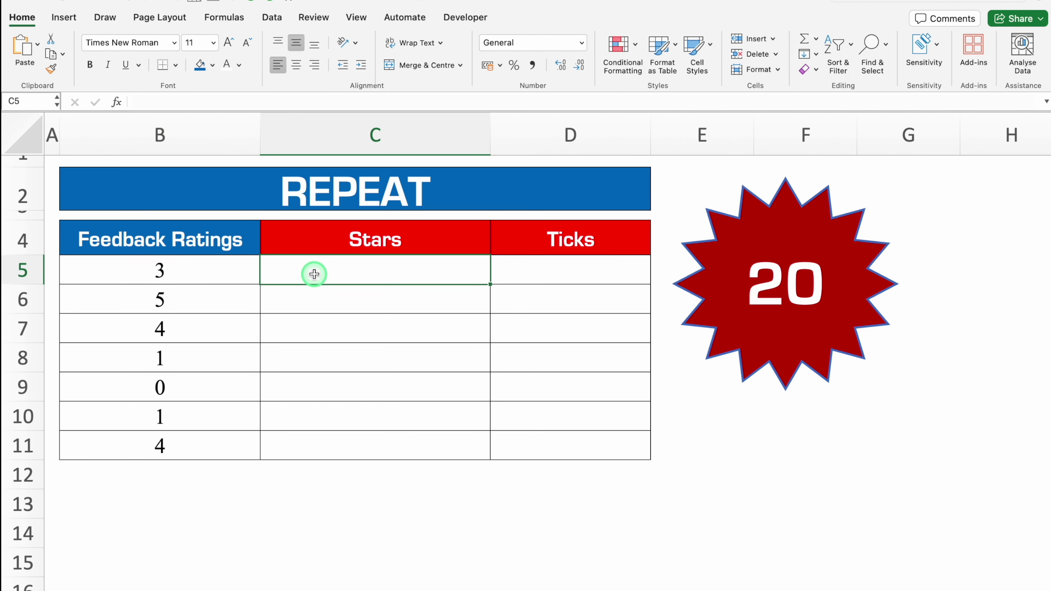
click(529, 269)
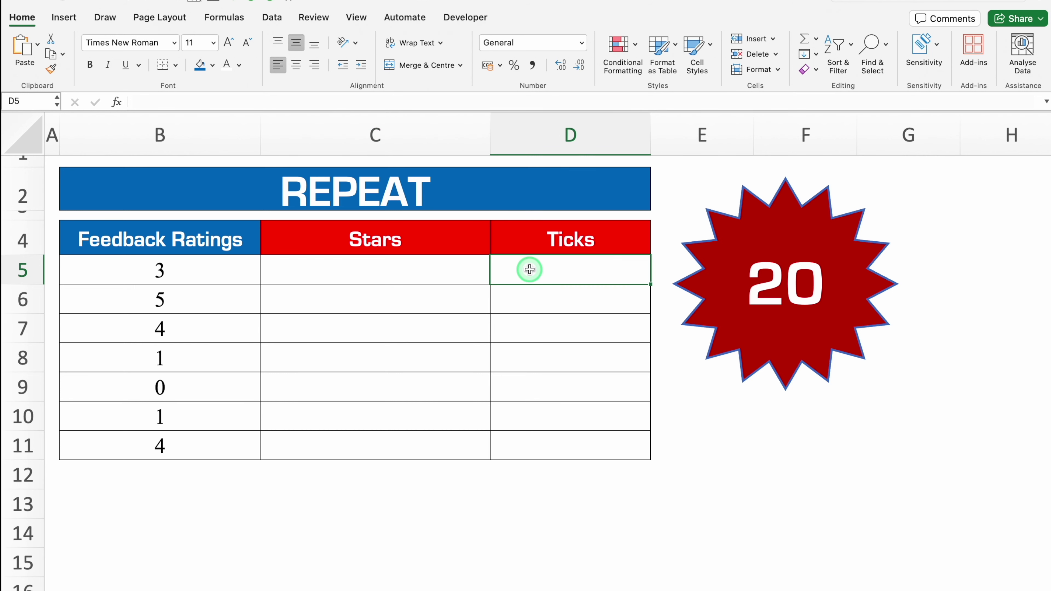
- Begin a REPT formula in C5 and insert a single star emoji, found by searching the special characters for "stars"
click(398, 270)
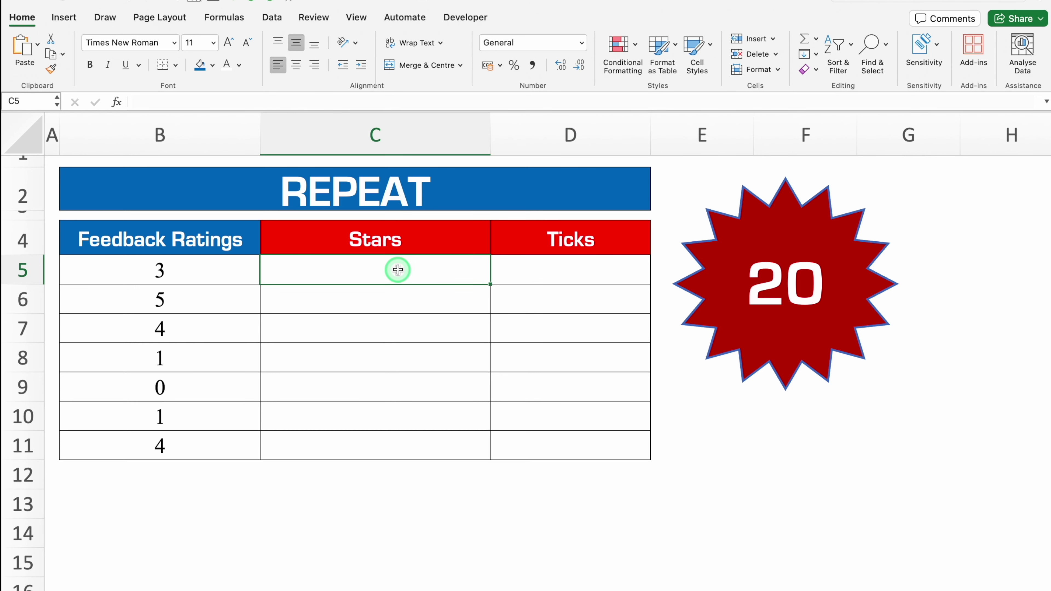
text(=)
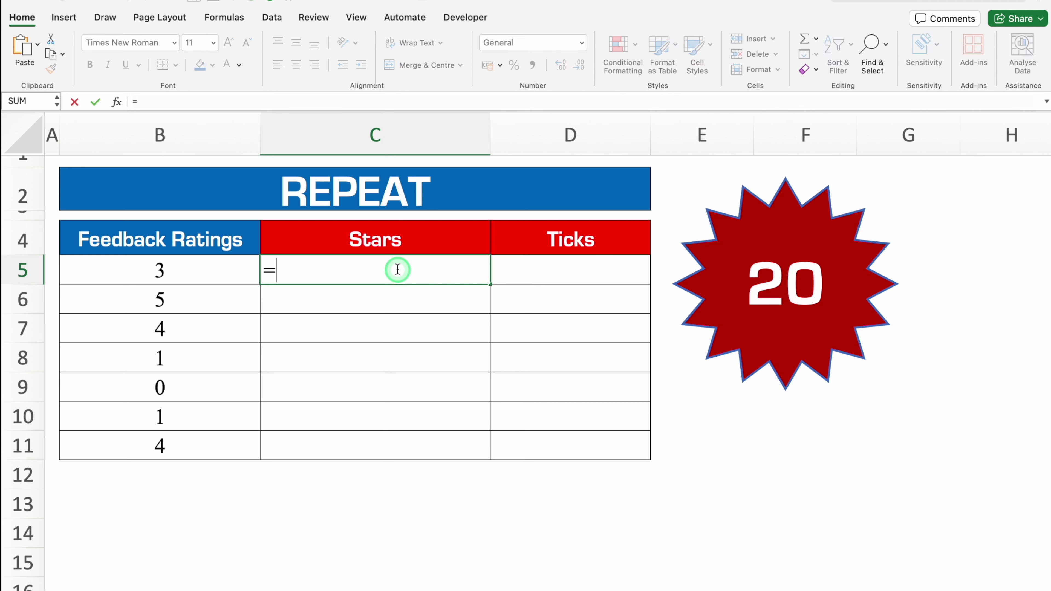
text(REP)
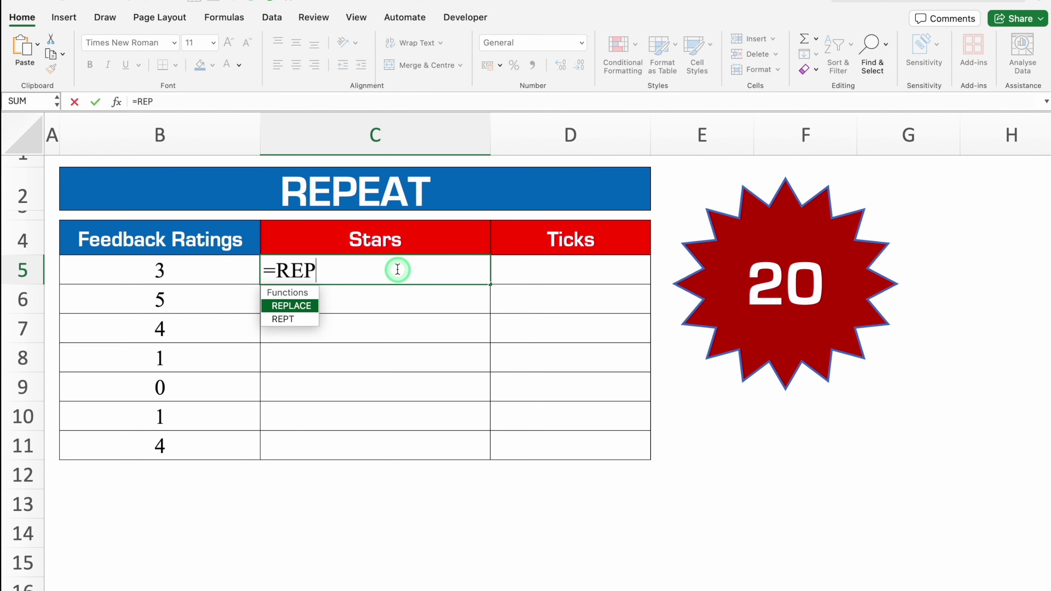
double_click(295, 320)
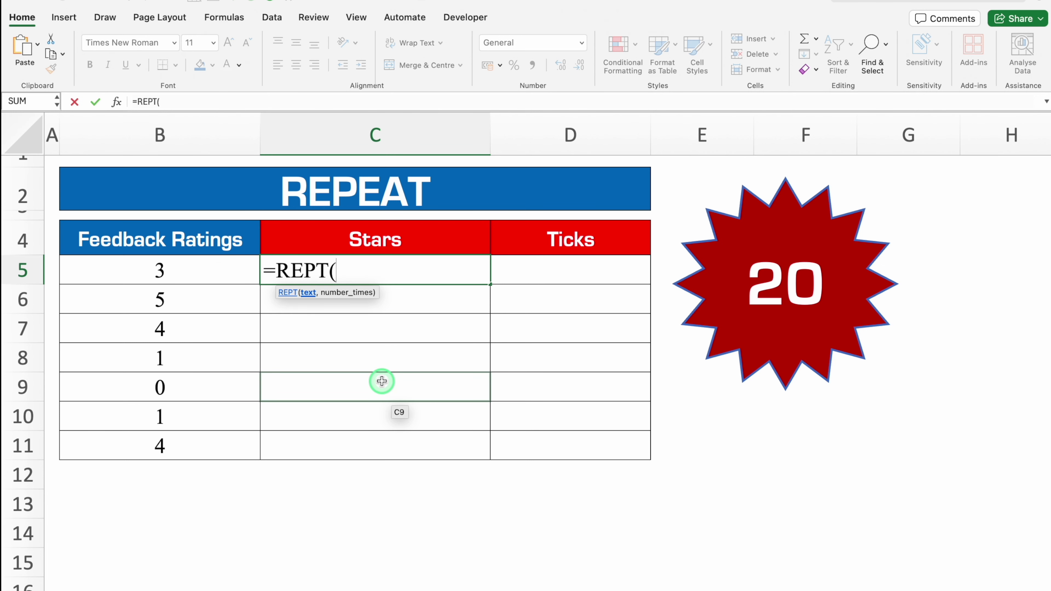
key(ctrl+super+space)
text(stars)
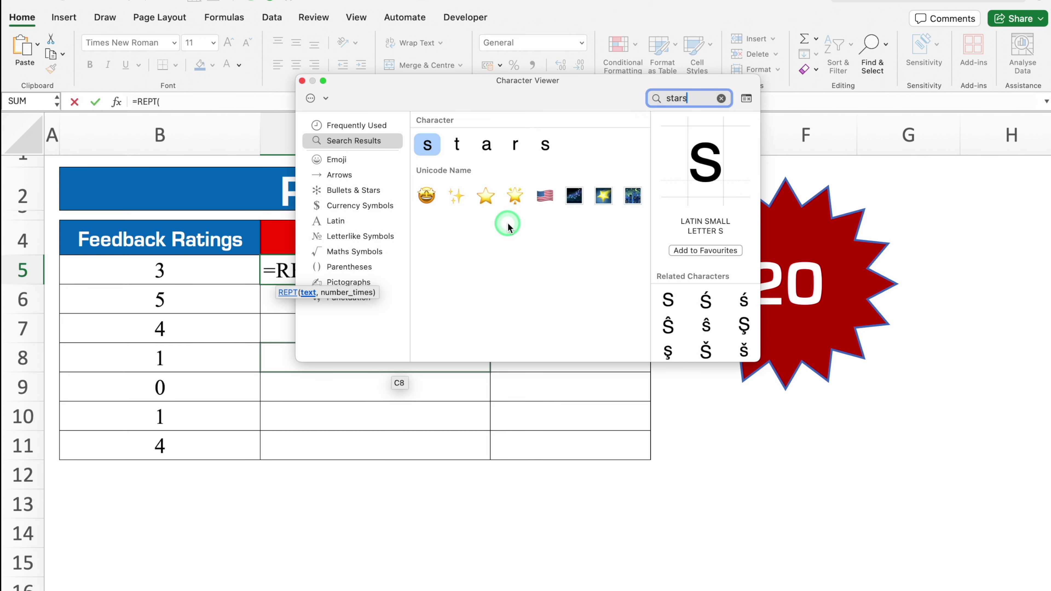
click(488, 199)
double_click(487, 196)
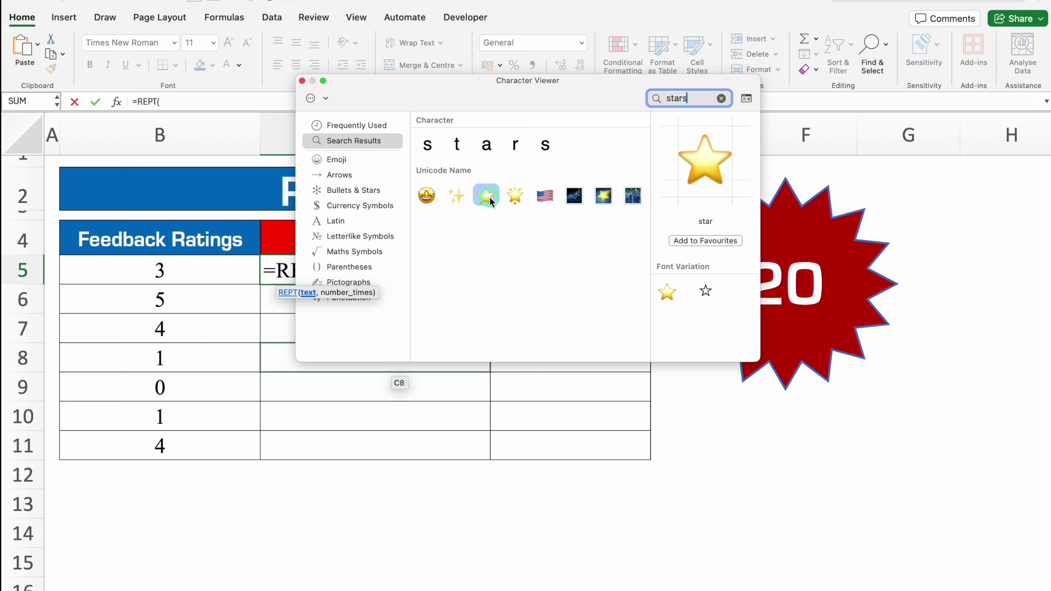
click(302, 81)
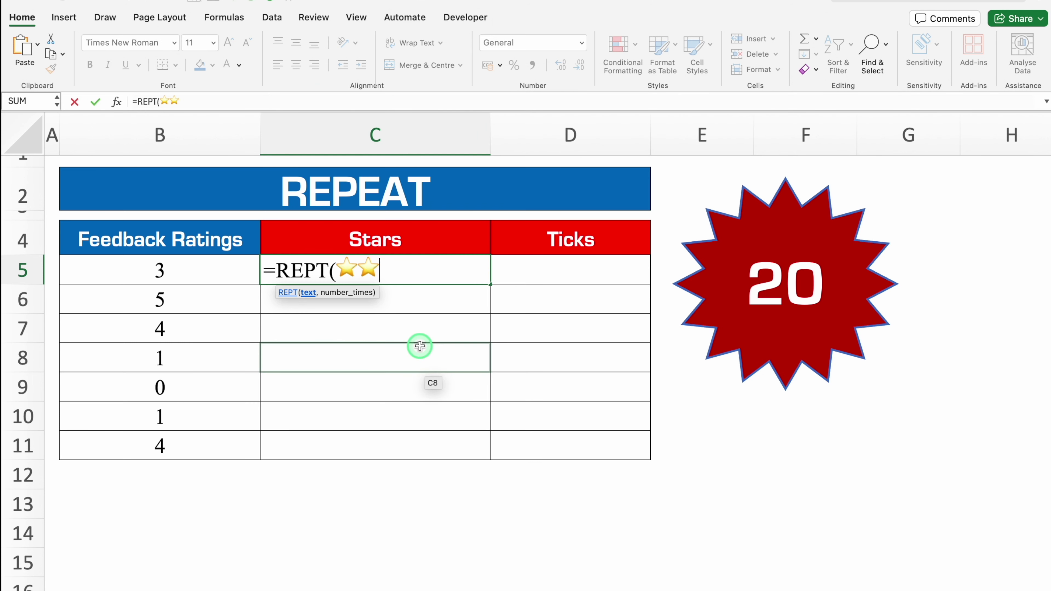
key(BackSpace)
- Enclose the star in quotation marks and use B5 as the repeat count, completing =REPT("⭐",B5) in C5
text(")
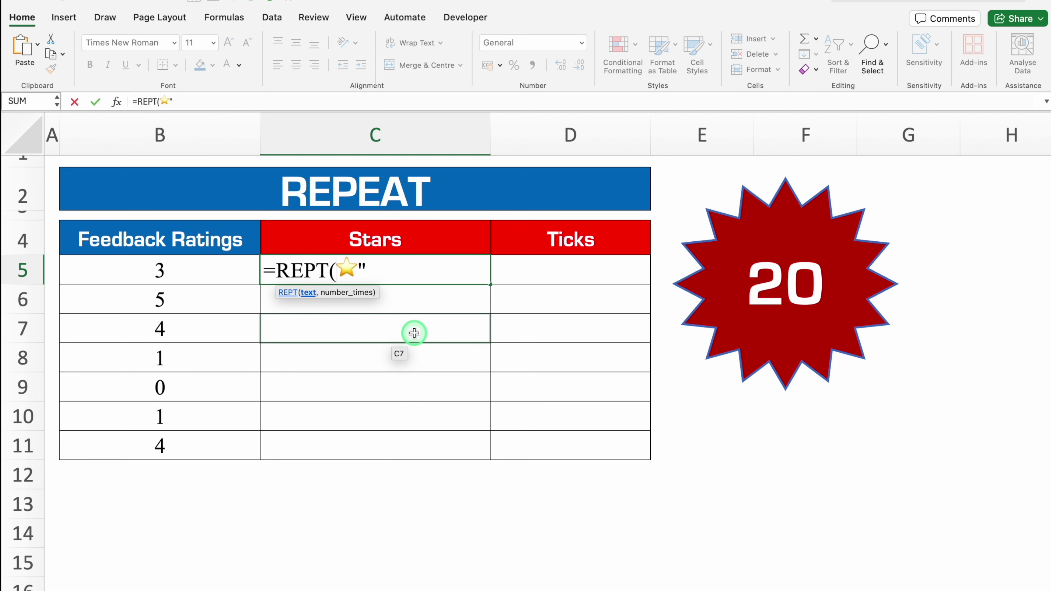
text(⭐")
key(Right)
key(Right)
text(,)
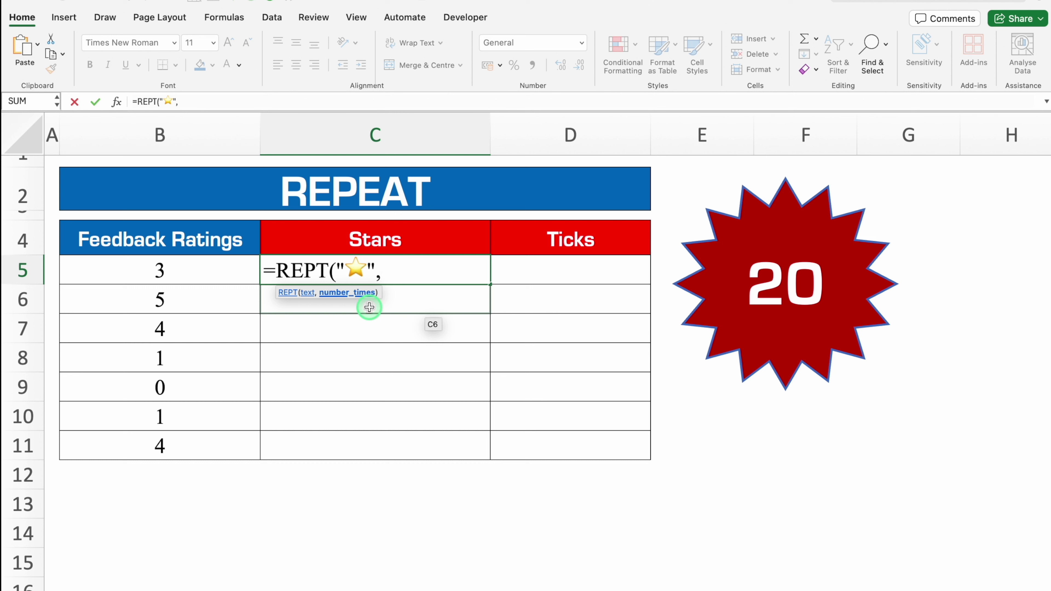
click(206, 271)
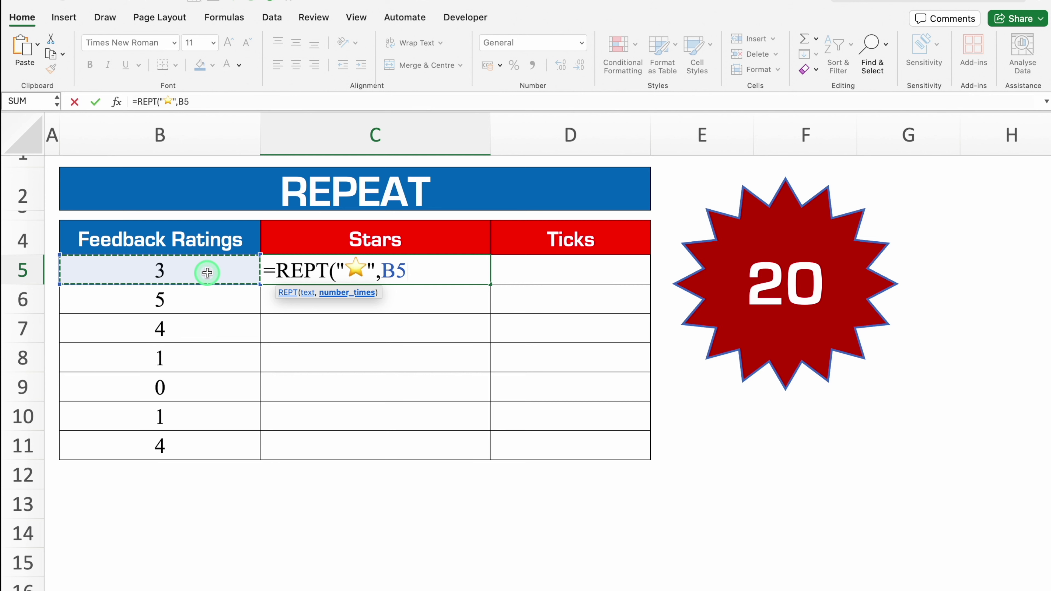
text())
key(Return)
- Fill the star REPT formula from C5 down through C11 in the Stars column
click(368, 272)
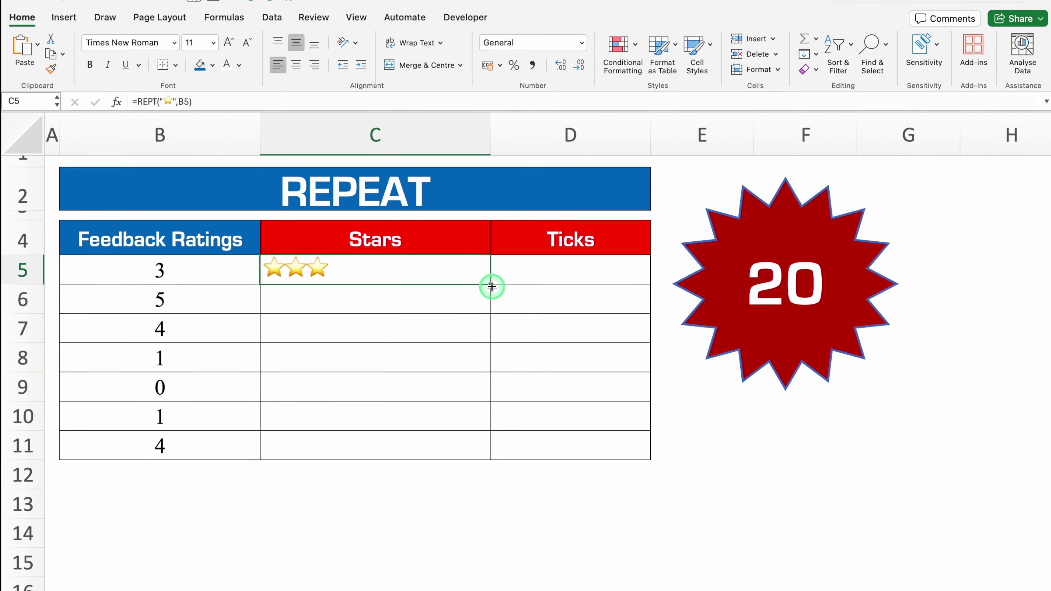
drag(490, 285, 486, 452)
click(431, 500)
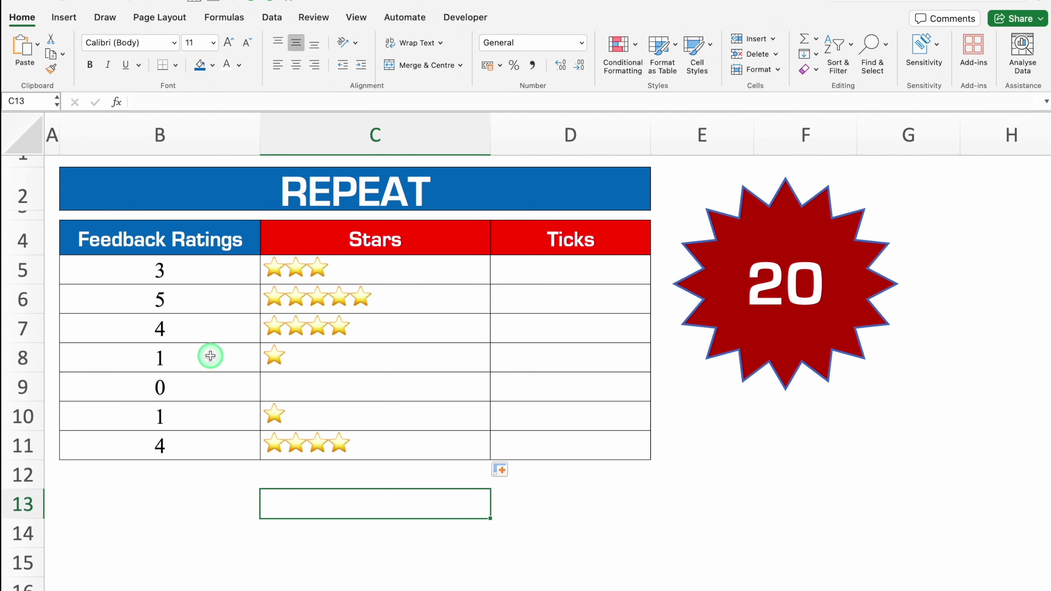
- Change the feedback rating in B6 to 1
click(185, 301)
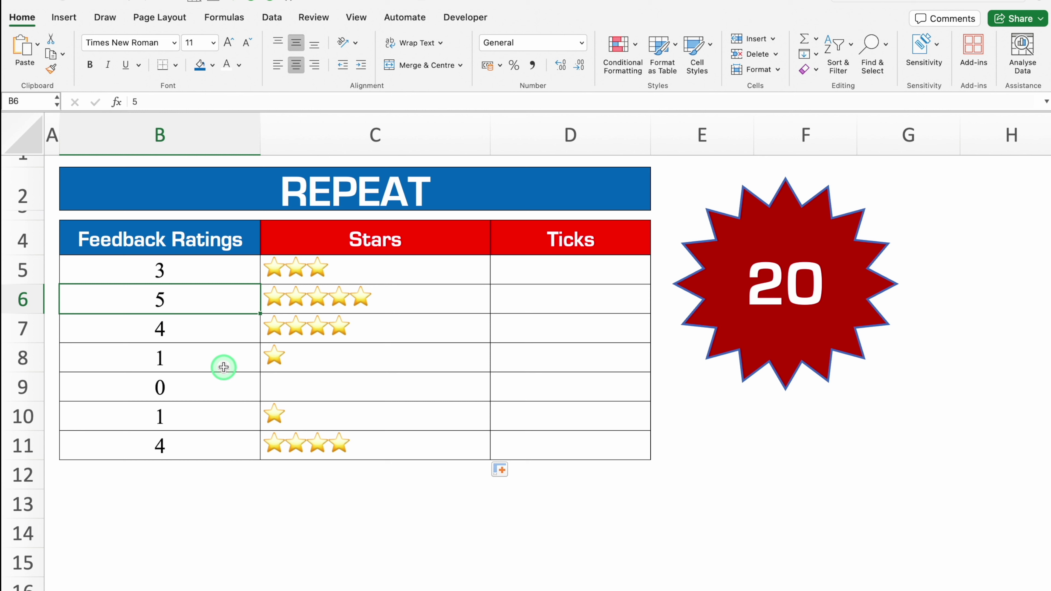
text(1)
key(Return)
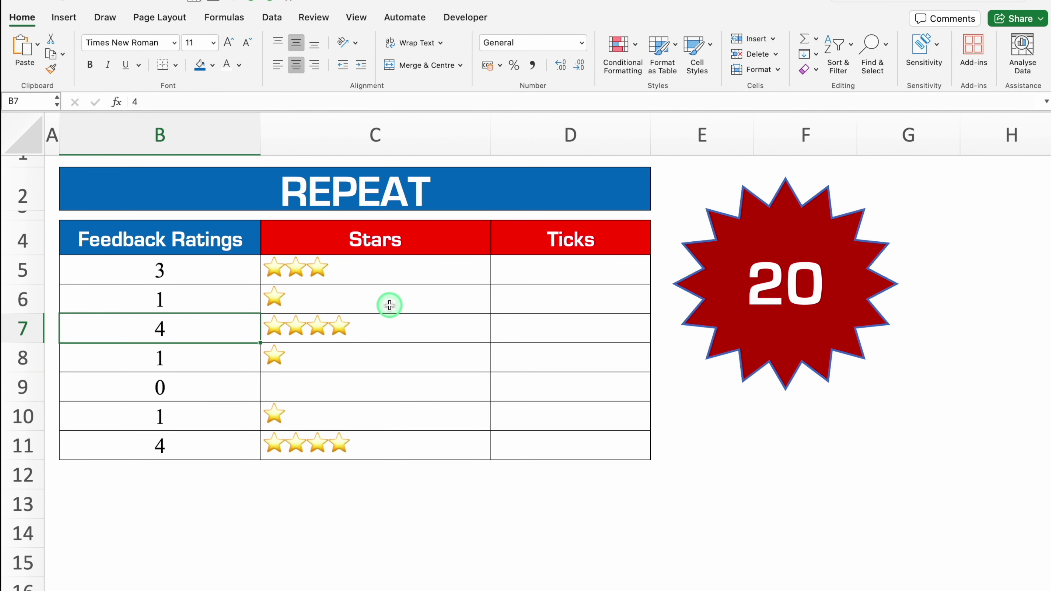
- Begin a REPT formula in D5 and insert a single green tick emoji, found by searching the special characters for "tick"
click(535, 269)
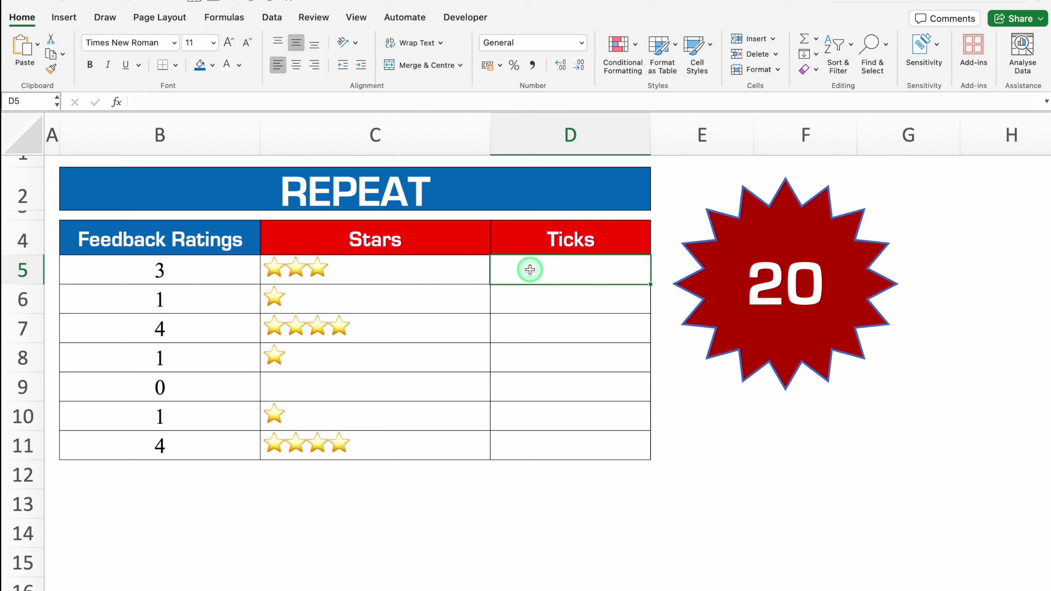
text(=)
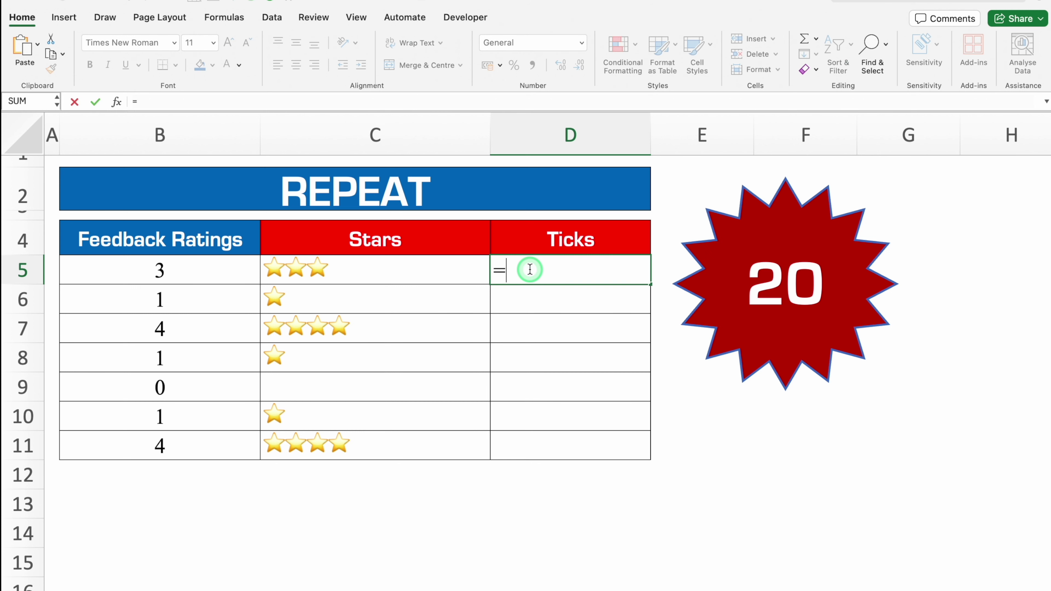
text(rept)
double_click(525, 307)
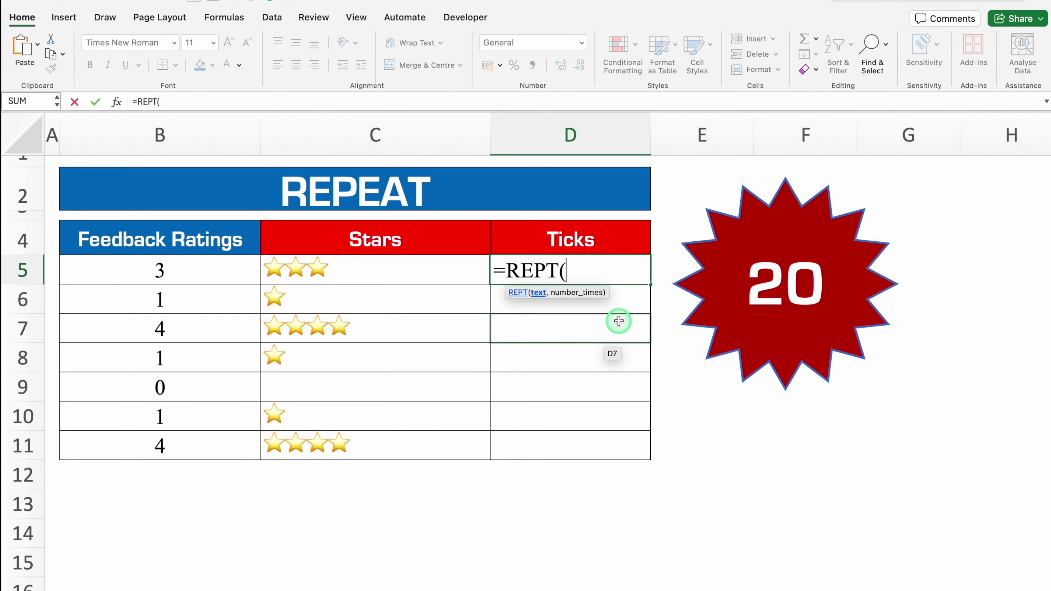
key(ctrl+super+space)
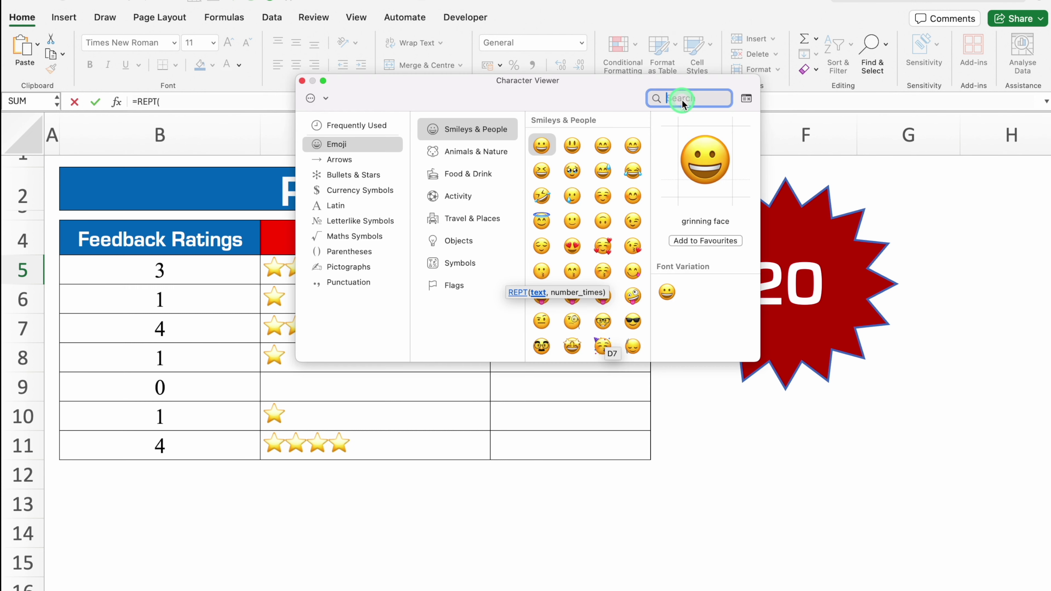
text(tick)
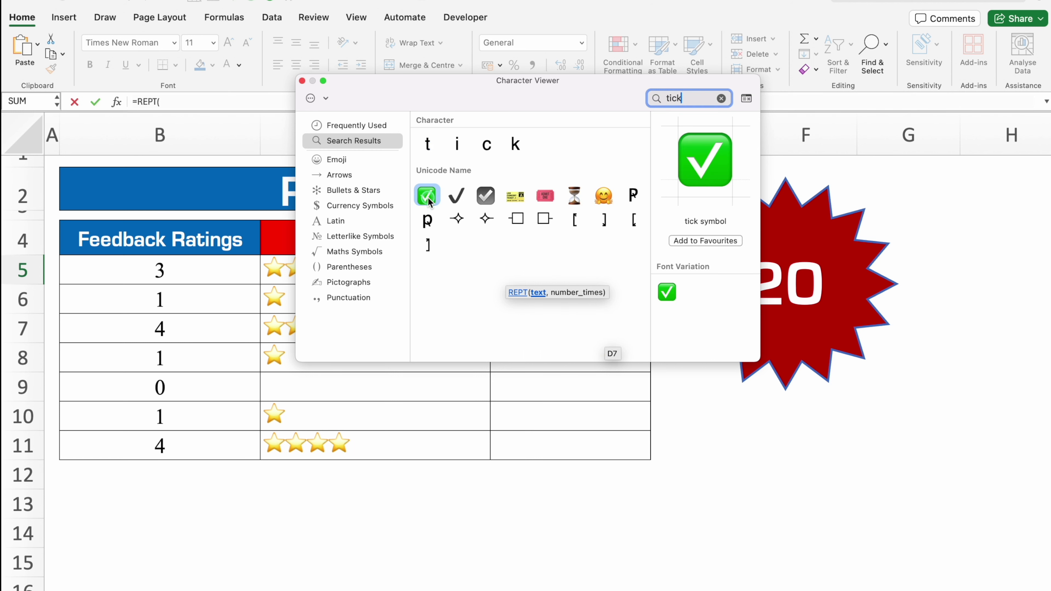
double_click(428, 201)
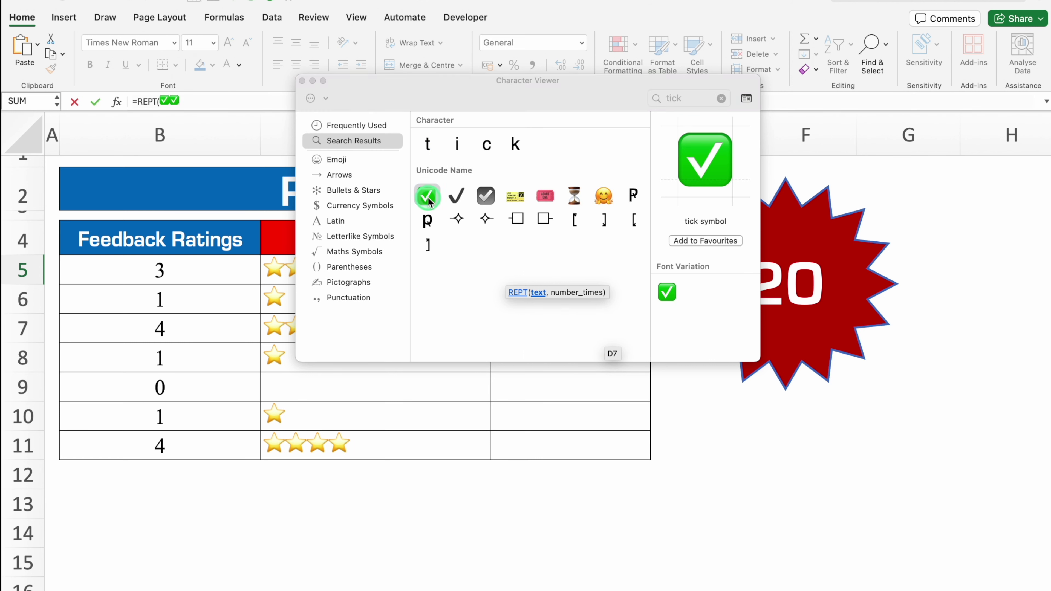
click(302, 80)
click(233, 96)
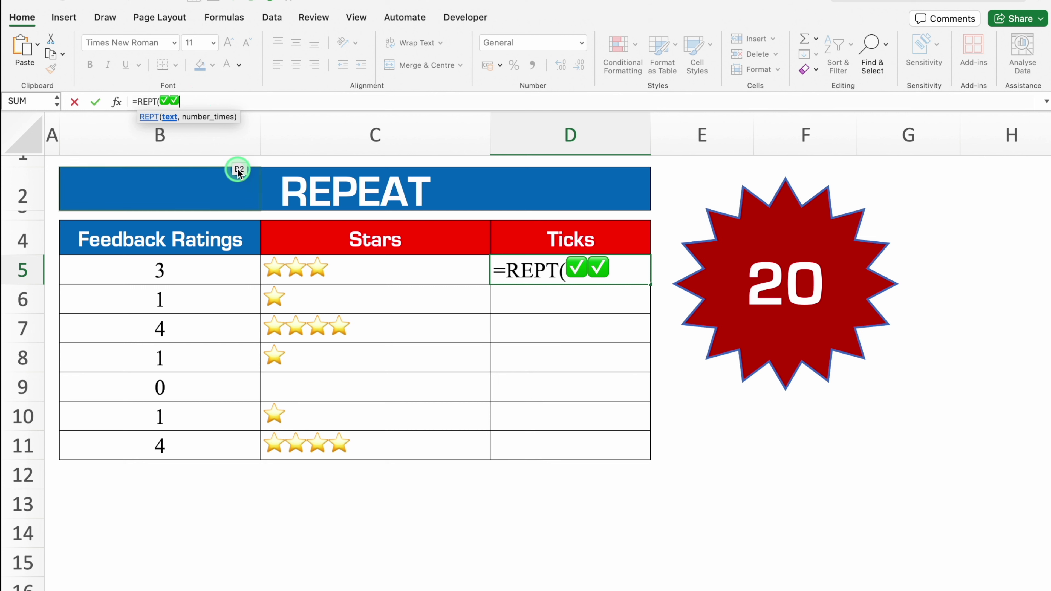
key(BackSpace)
- Enclose the tick in quotation marks and use B5 as the repeat count, completing =REPT("✅",B5) in D5
text(")
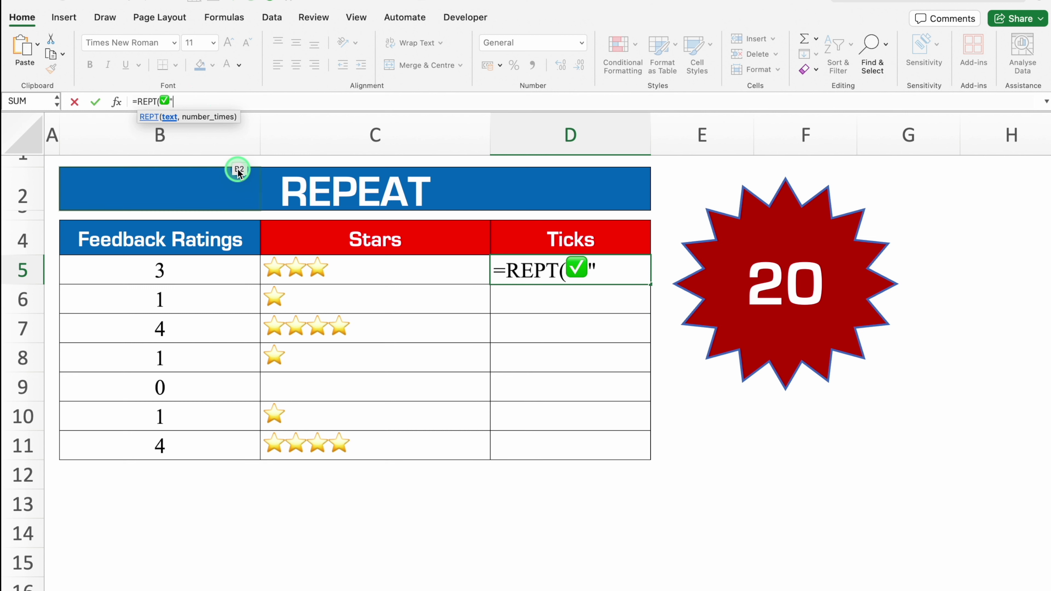
click(162, 103)
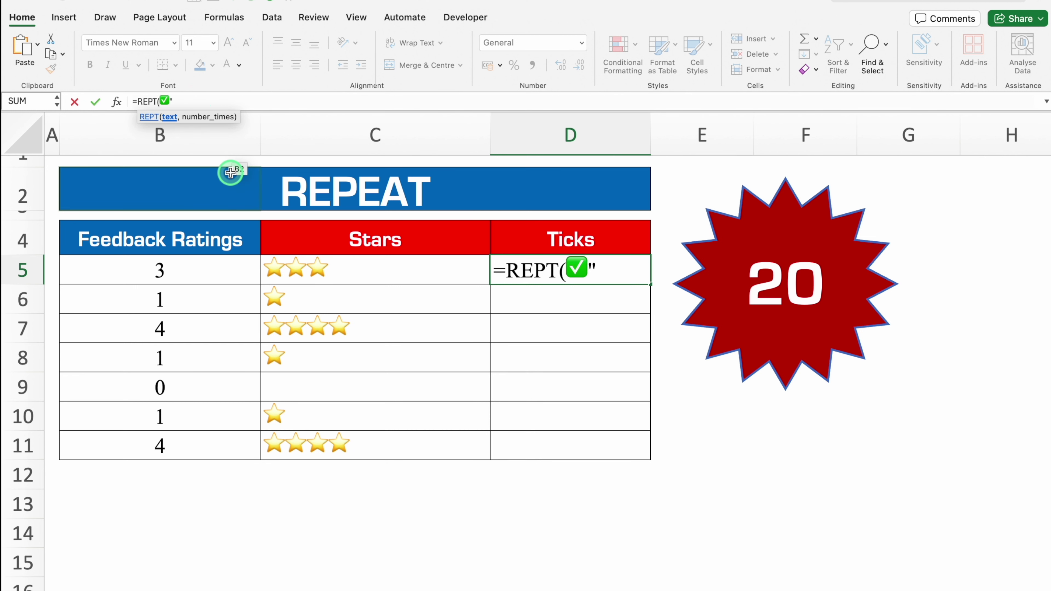
text(")
click(219, 99)
text(,)
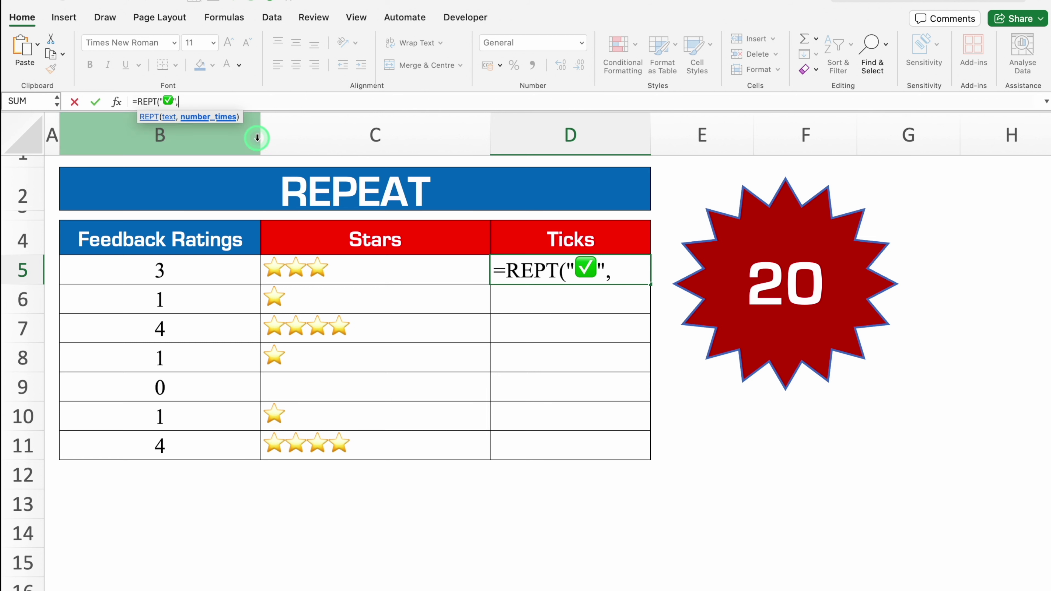
click(182, 269)
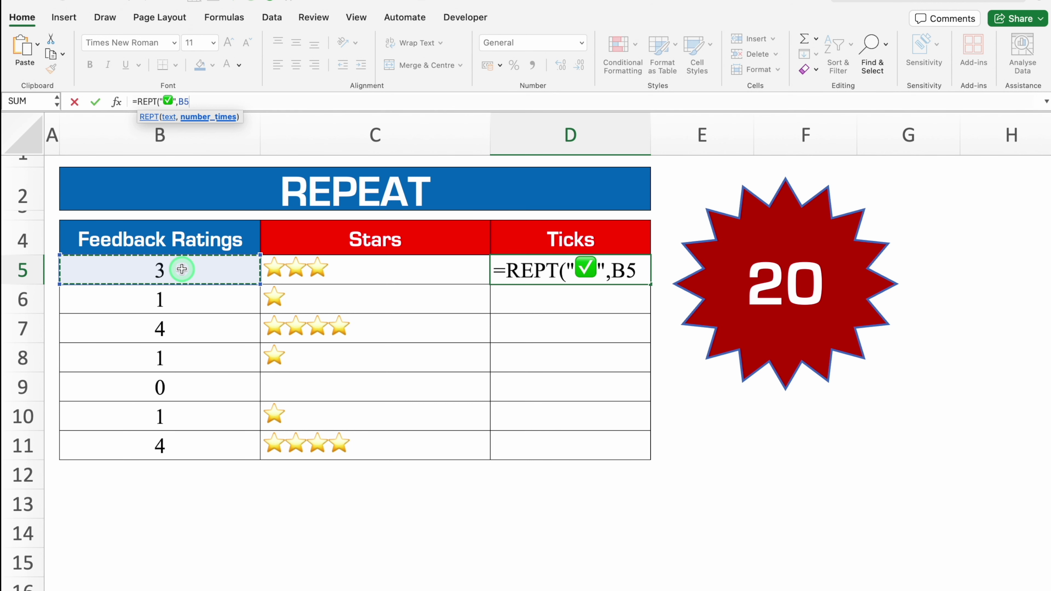
key(Return)
- Fill the tick REPT formula from D5 down through D11 in the Ticks column
click(611, 261)
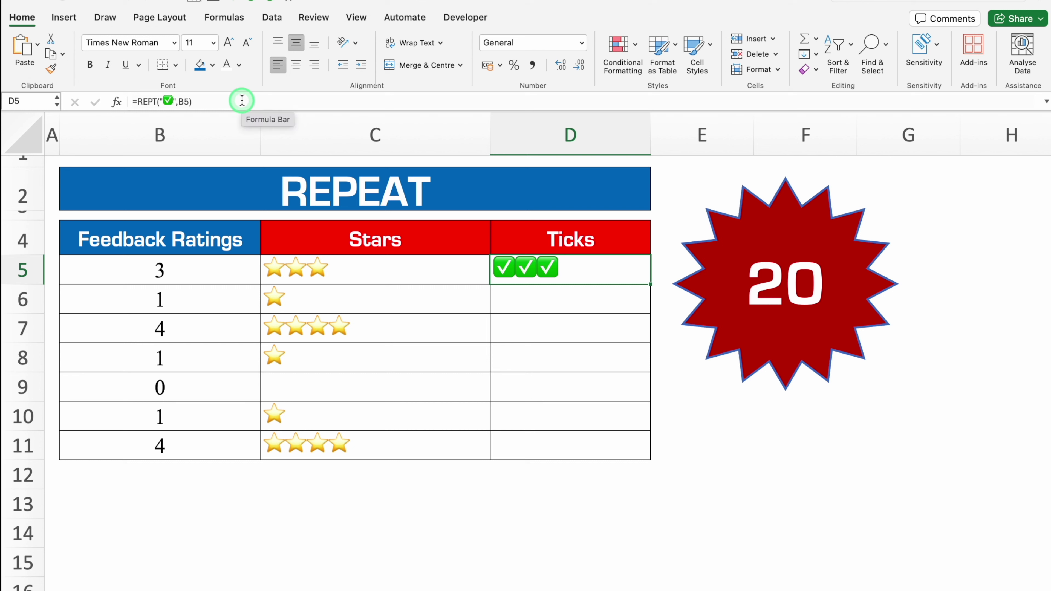
drag(651, 285, 639, 450)
click(571, 503)
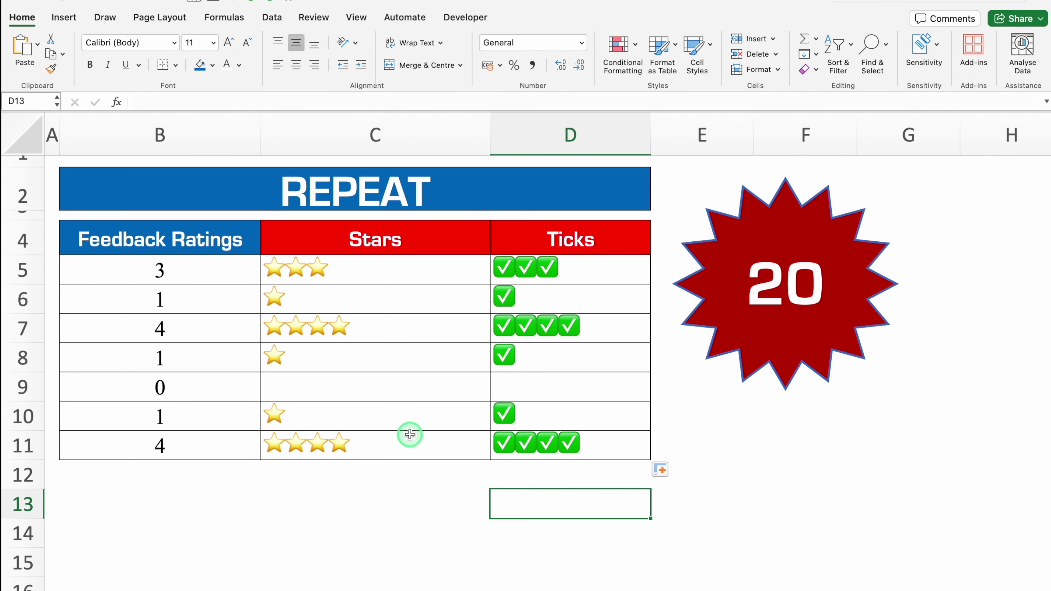
click(566, 272)
click(538, 503)
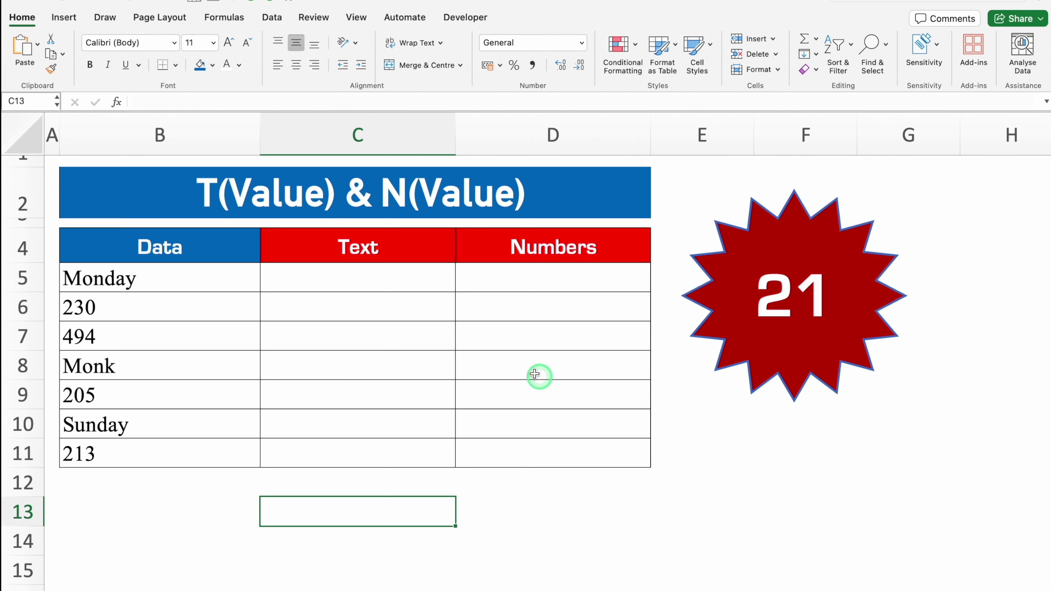
- Enter =T(B5) in C5 and fill it down through C11 in the Text column
click(377, 279)
text(=)
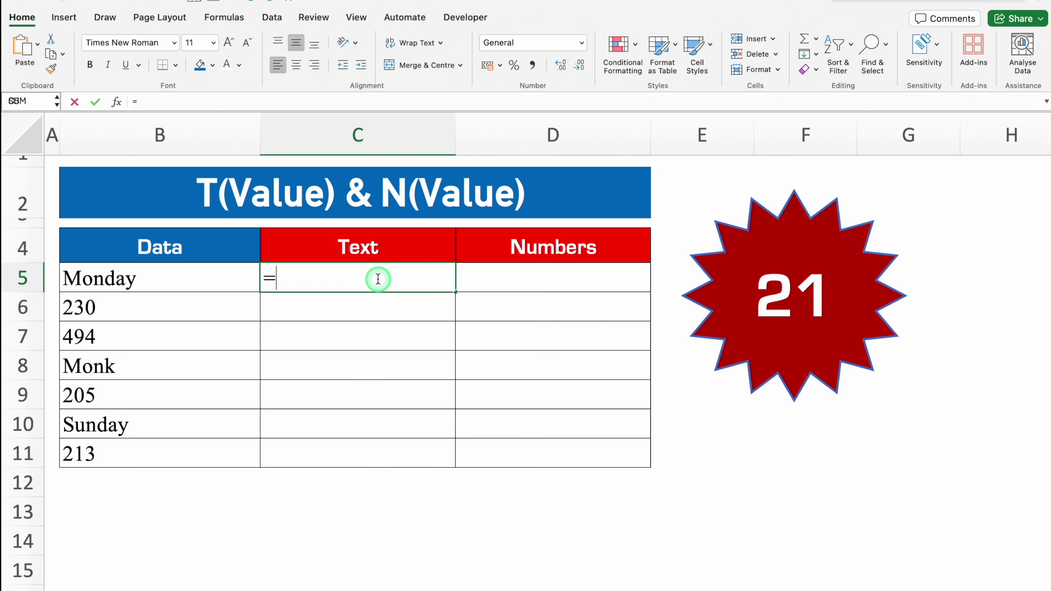
text(t)
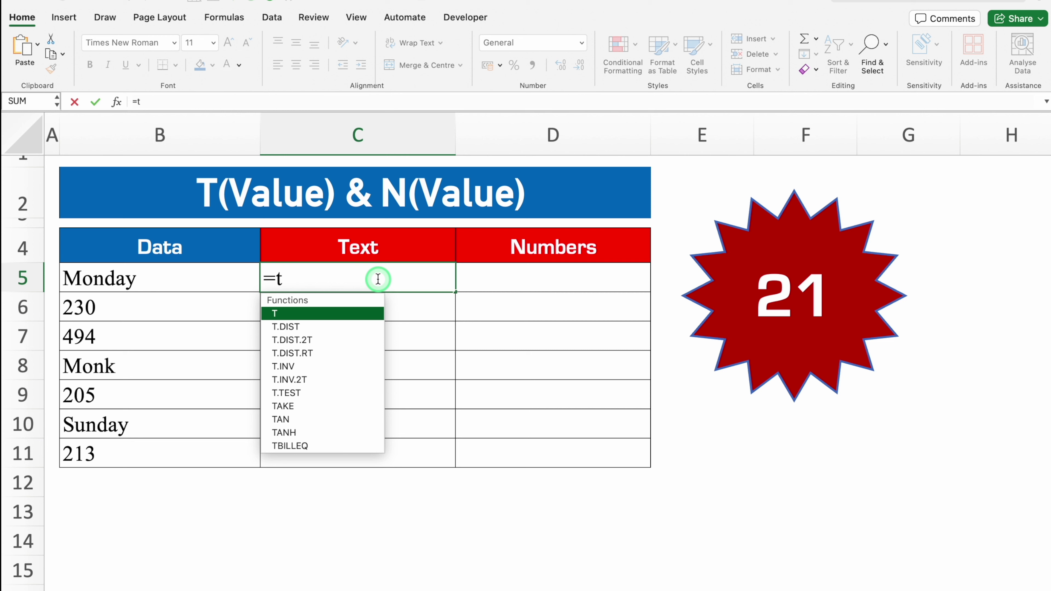
double_click(350, 314)
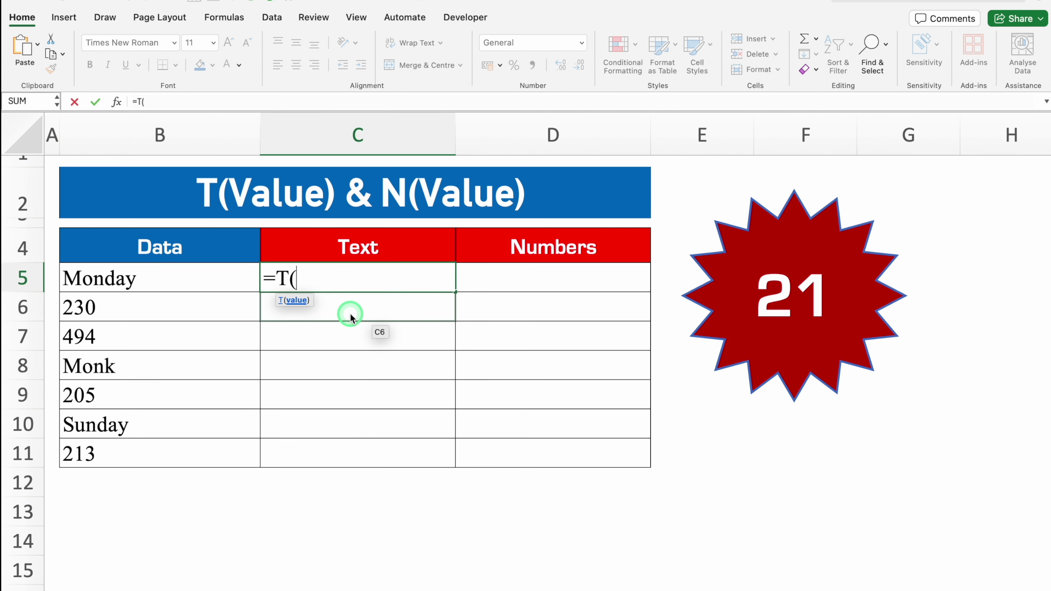
click(202, 274)
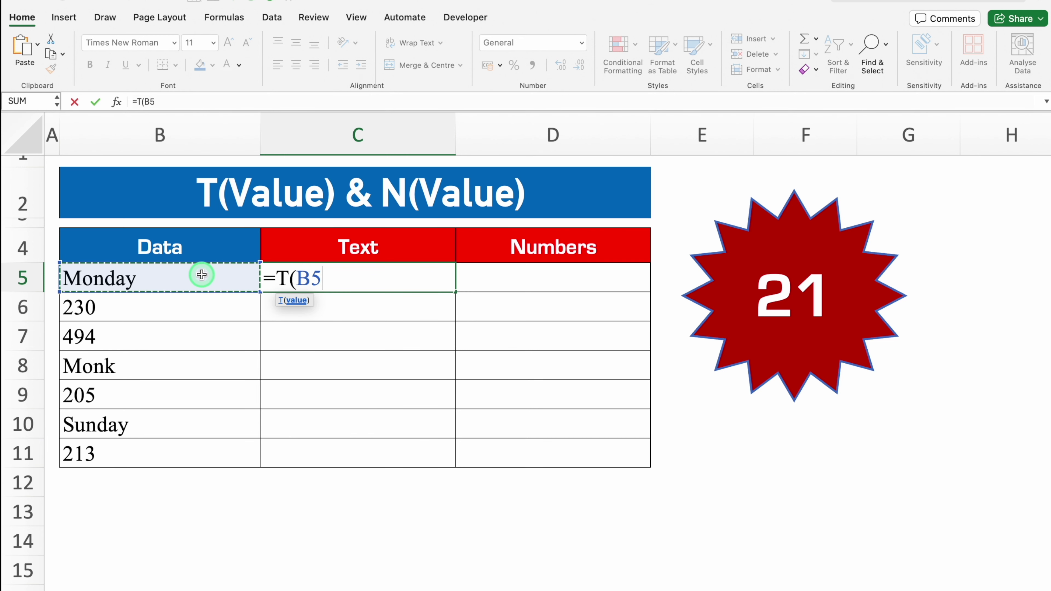
text())
key(Return)
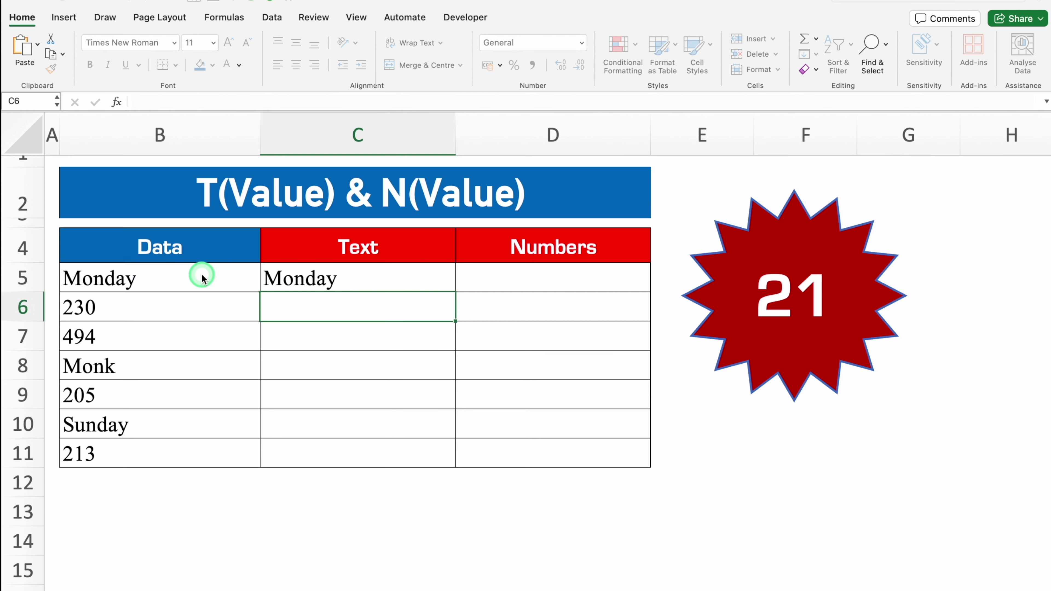
click(340, 278)
drag(467, 292, 458, 455)
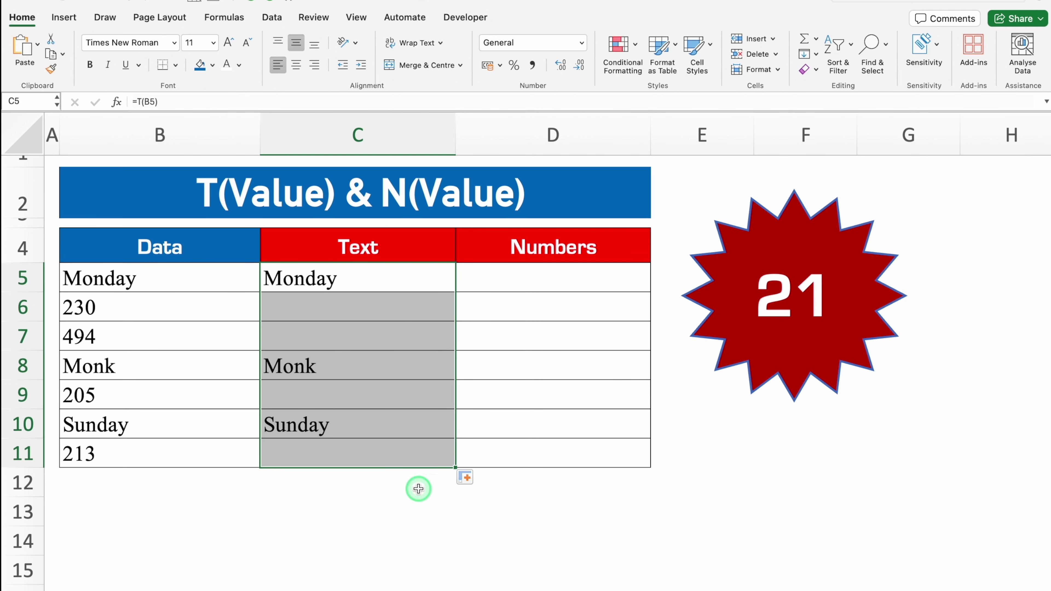
- Enter =N(B5) in D5 and fill it down through D11 in the Numbers column
click(536, 272)
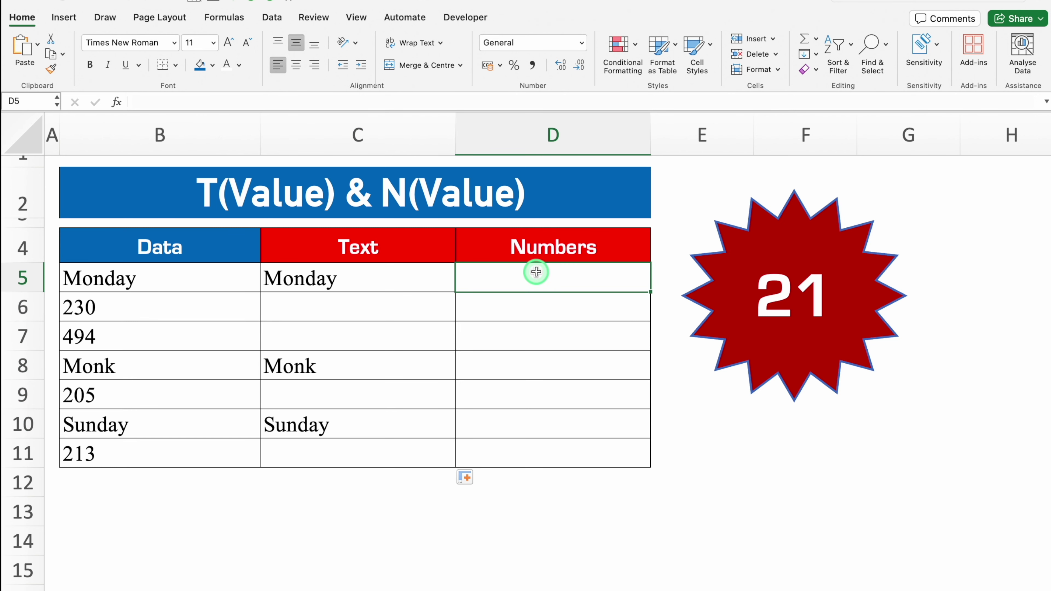
text(=)
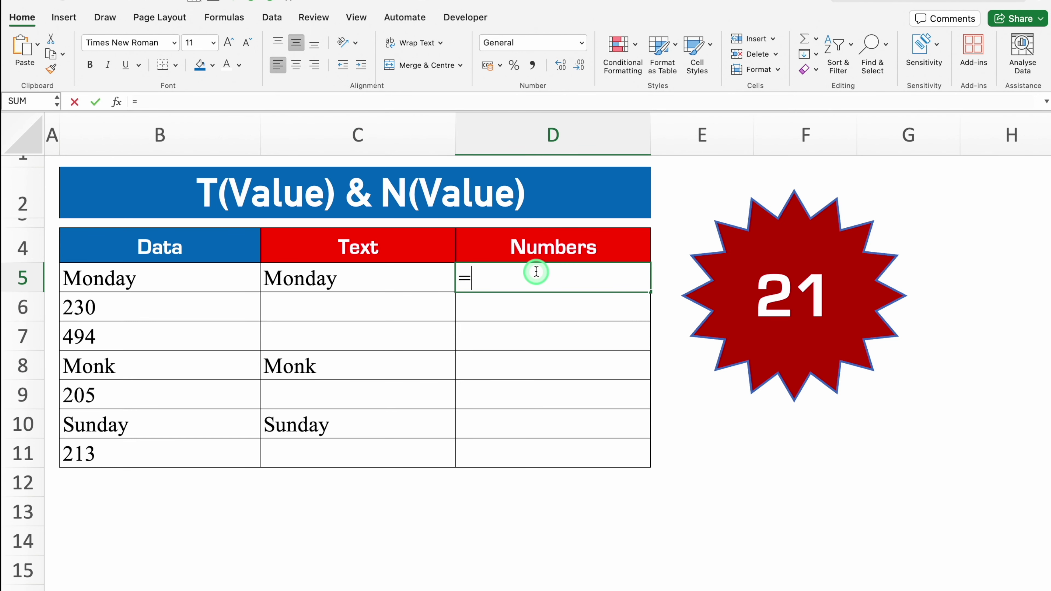
text(n)
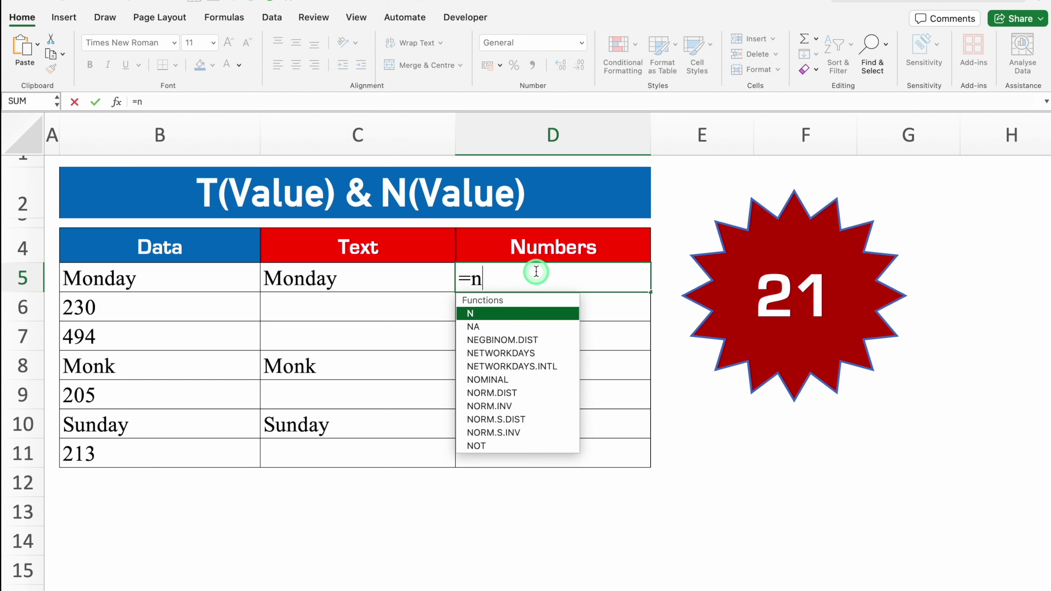
double_click(535, 305)
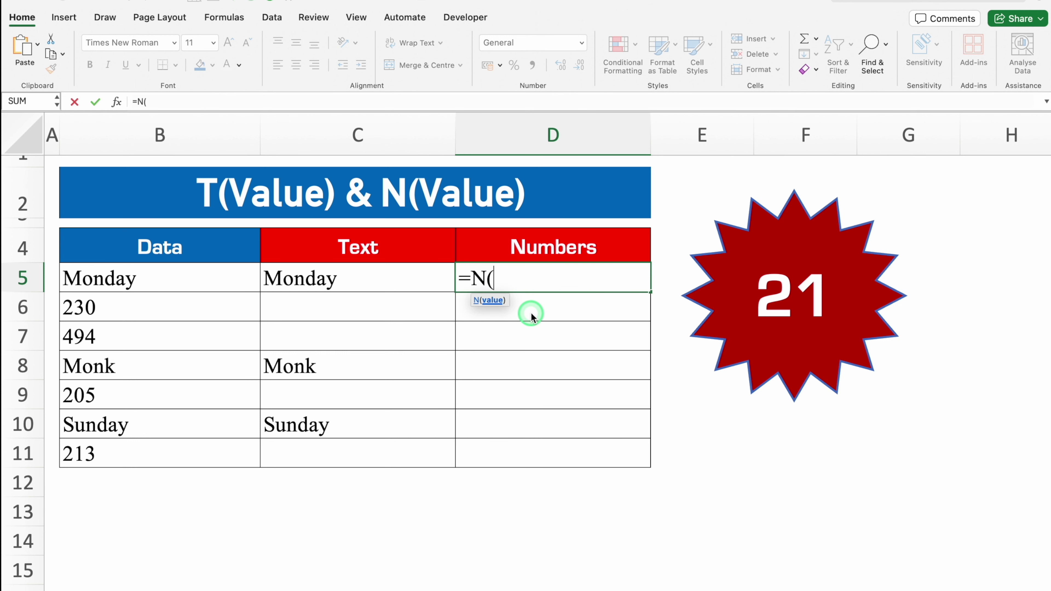
click(213, 275)
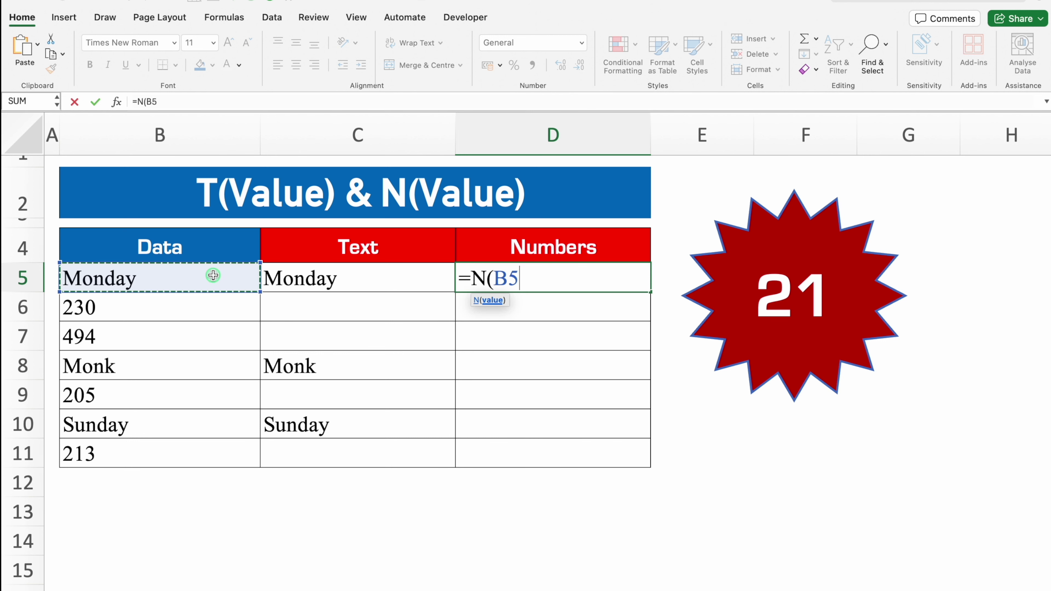
text())
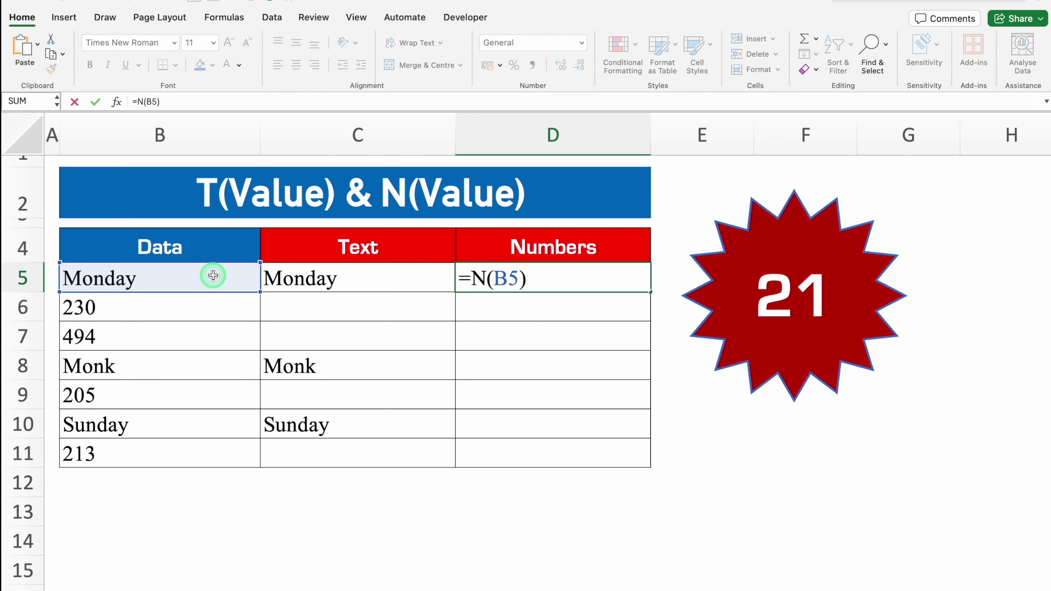
key(Return)
click(463, 276)
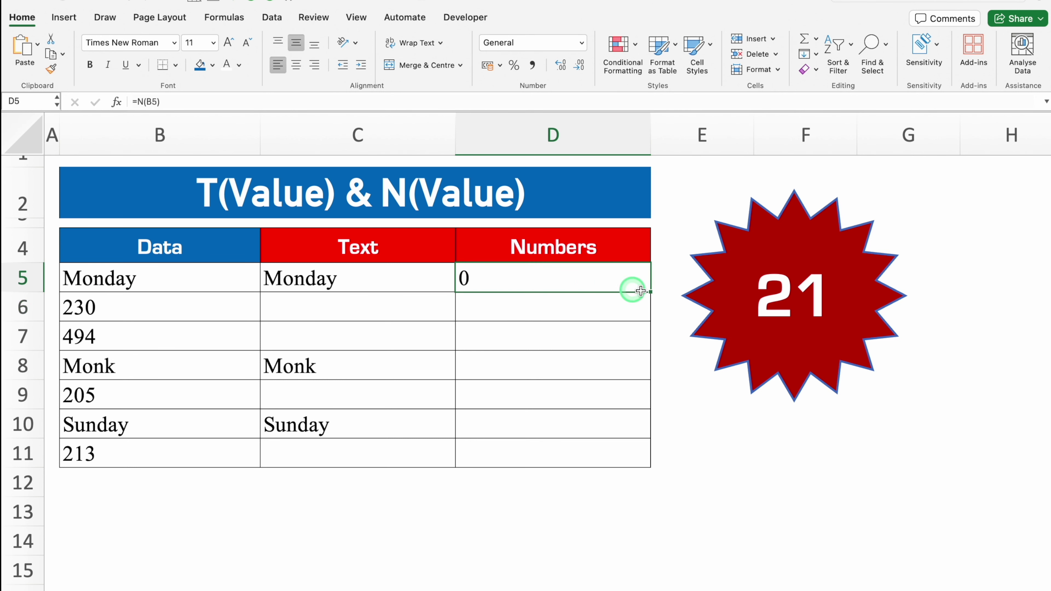
drag(650, 292, 652, 465)
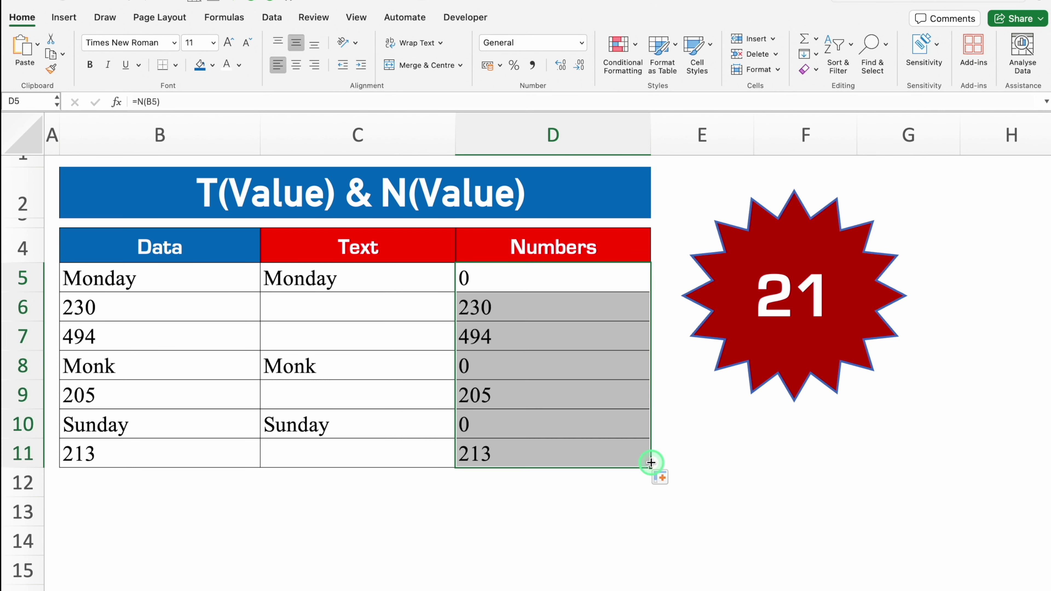
- Wrap the N formula in D5 in an IF that blanks zeros, making it =IF(N(B5)=0,"",B5)
click(528, 275)
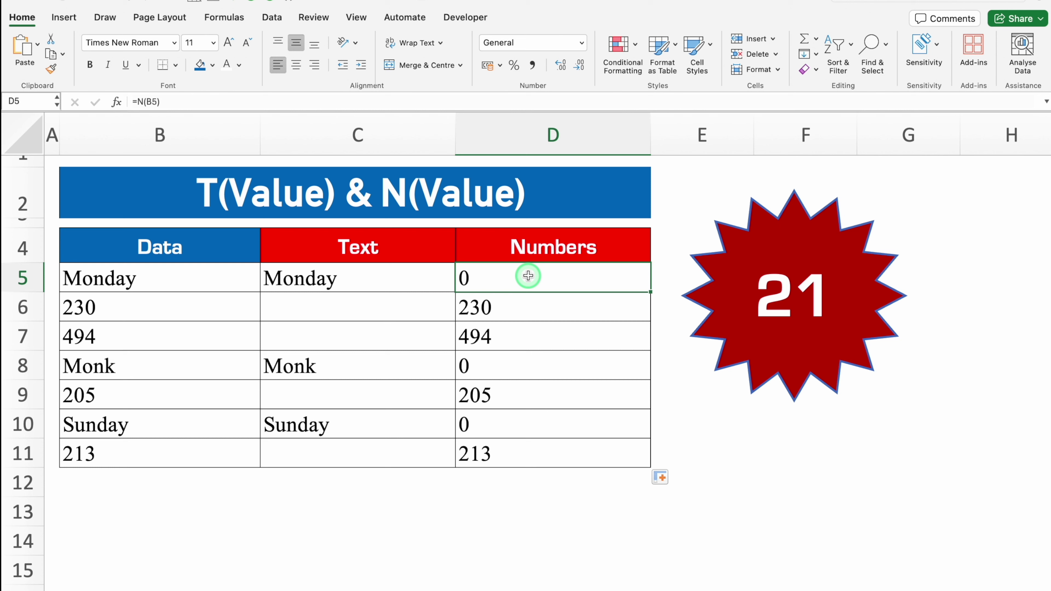
click(137, 101)
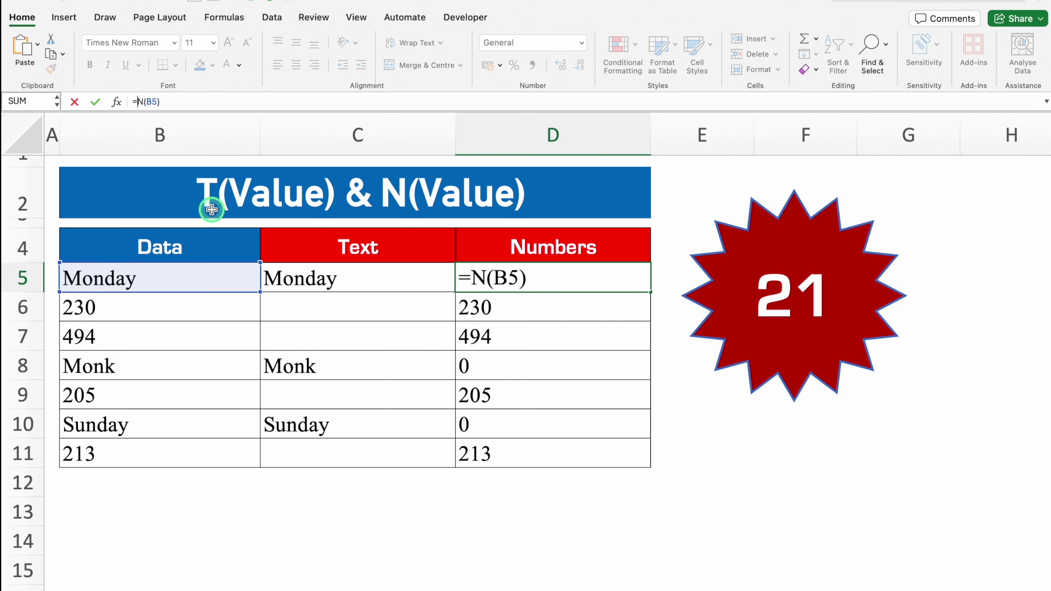
text(if()
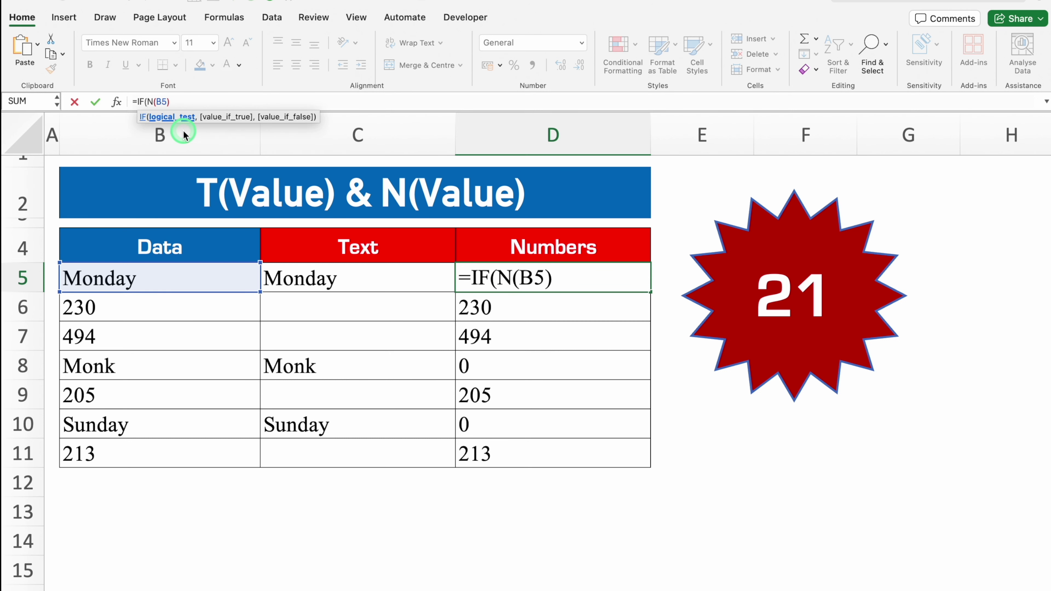
text(=)
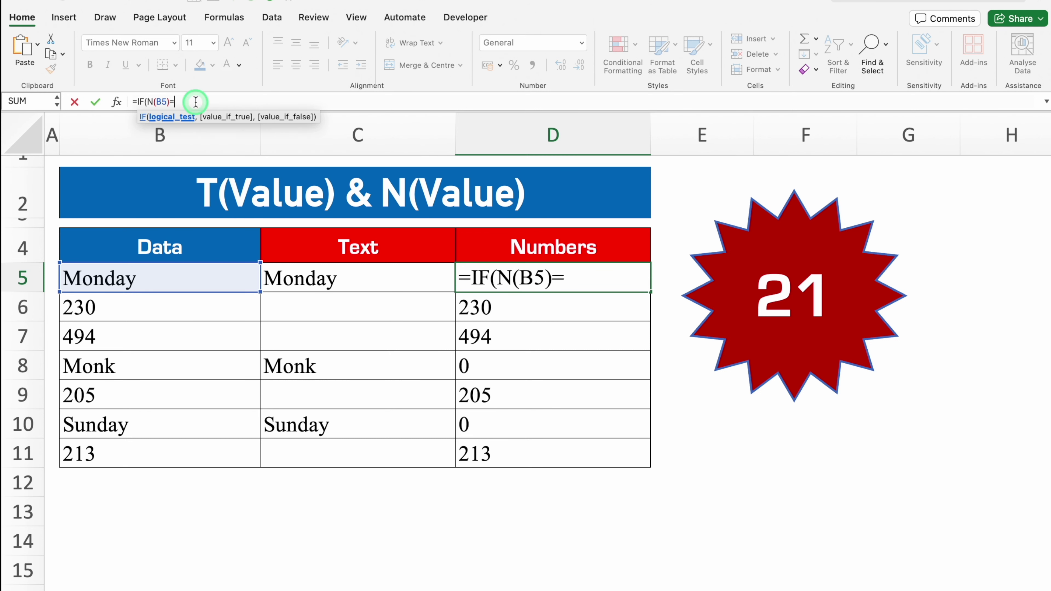
text(0,)
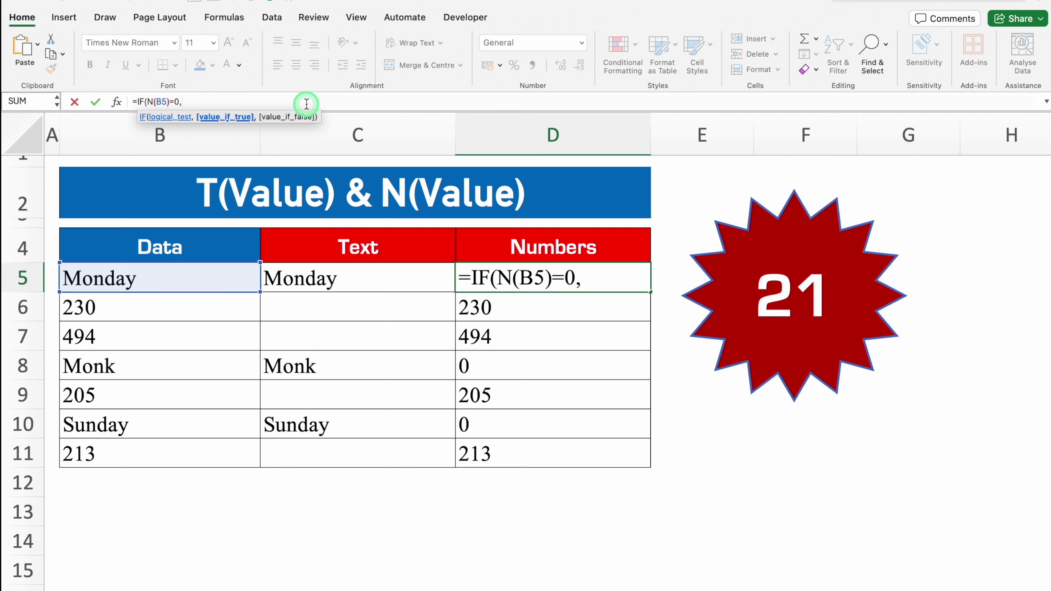
text("",)
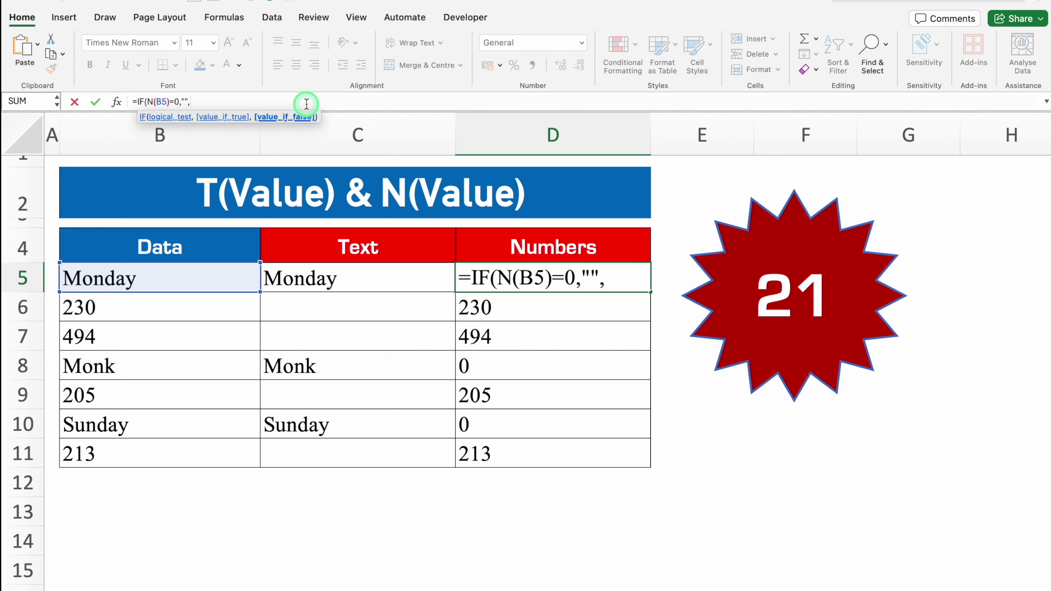
click(178, 273)
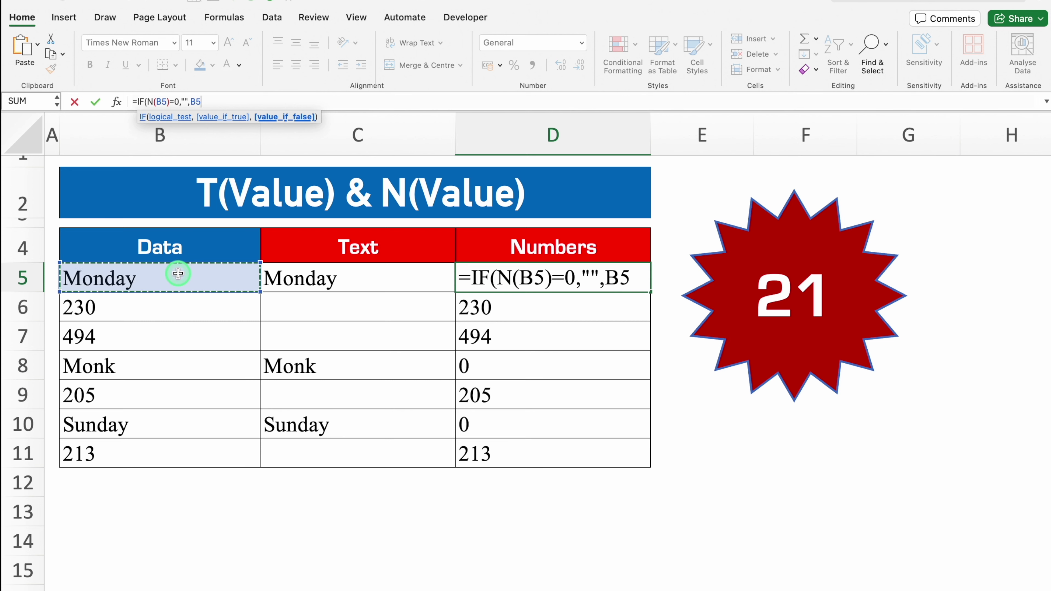
text())
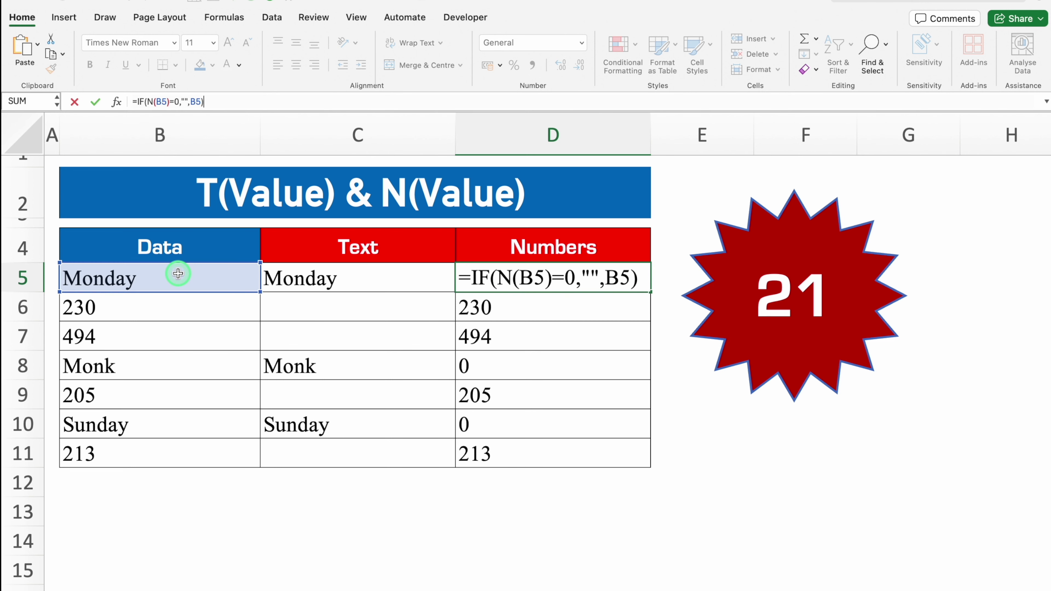
key(Return)
- Fill the IF formula from D5 down through D11 in the Numbers column
click(526, 277)
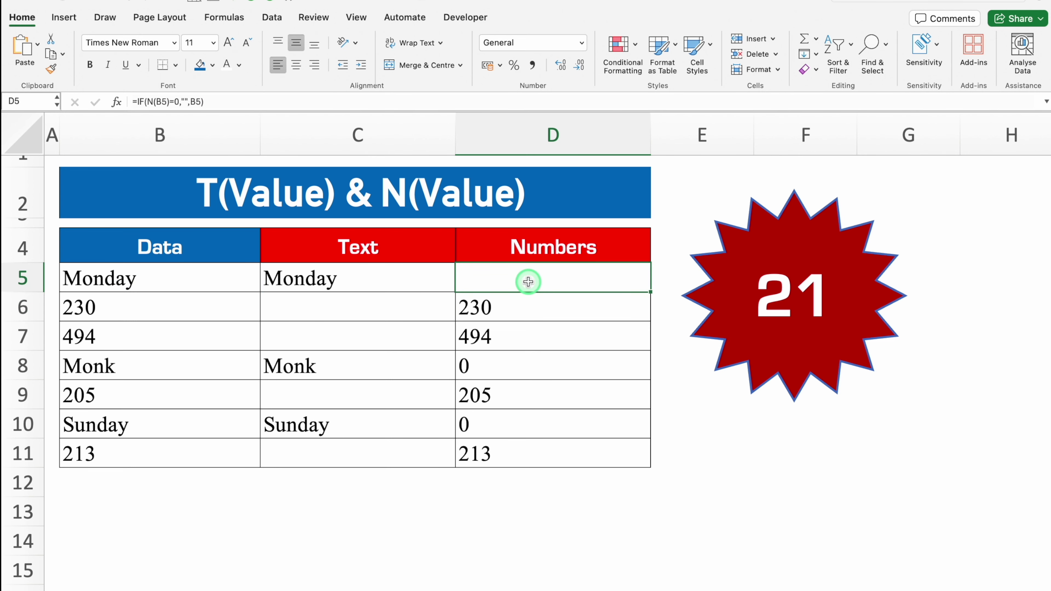
drag(645, 297, 645, 463)
click(702, 512)
drag(355, 274, 364, 454)
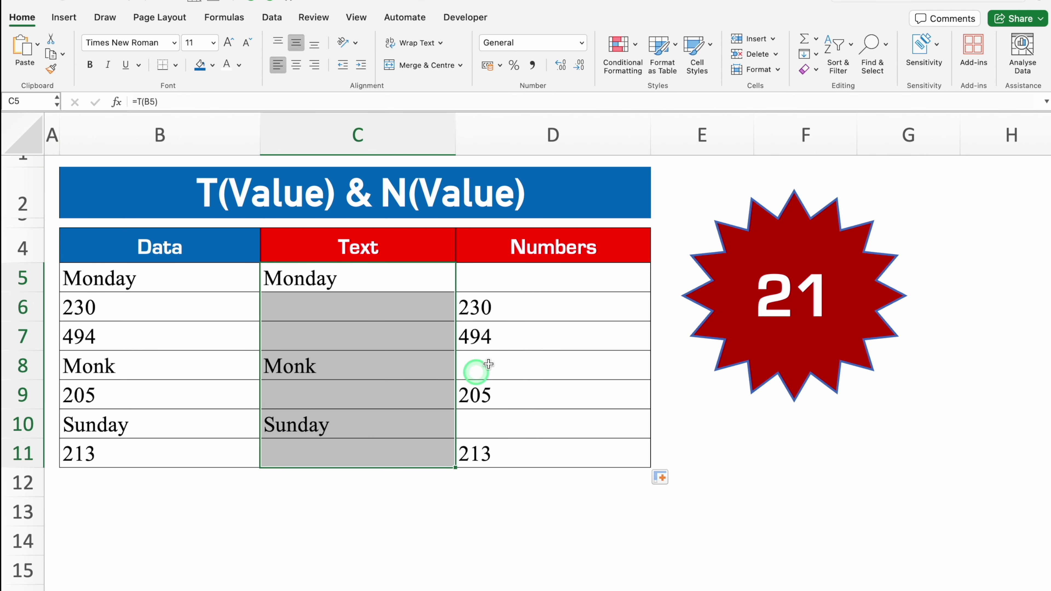
drag(546, 279, 547, 449)
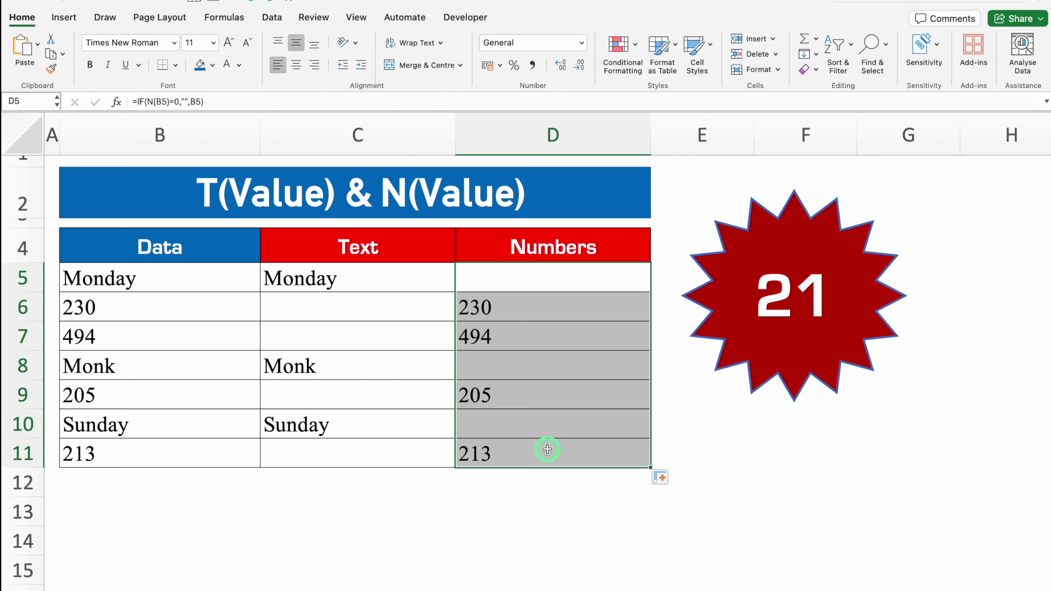
click(600, 542)
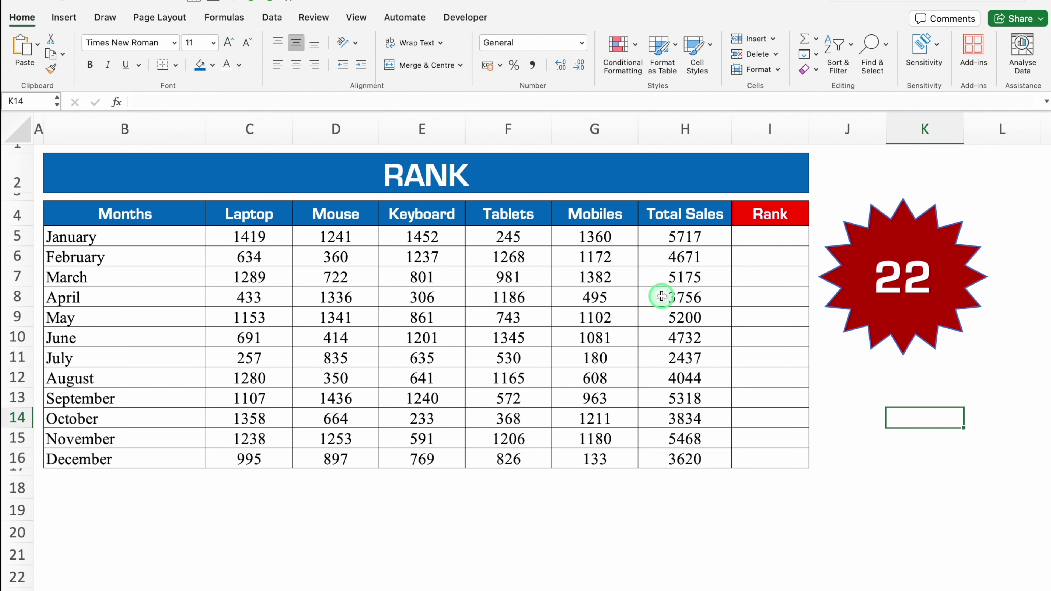
- Begin a RANK formula in I5 with January's total sales in H5 as the number argument
click(688, 213)
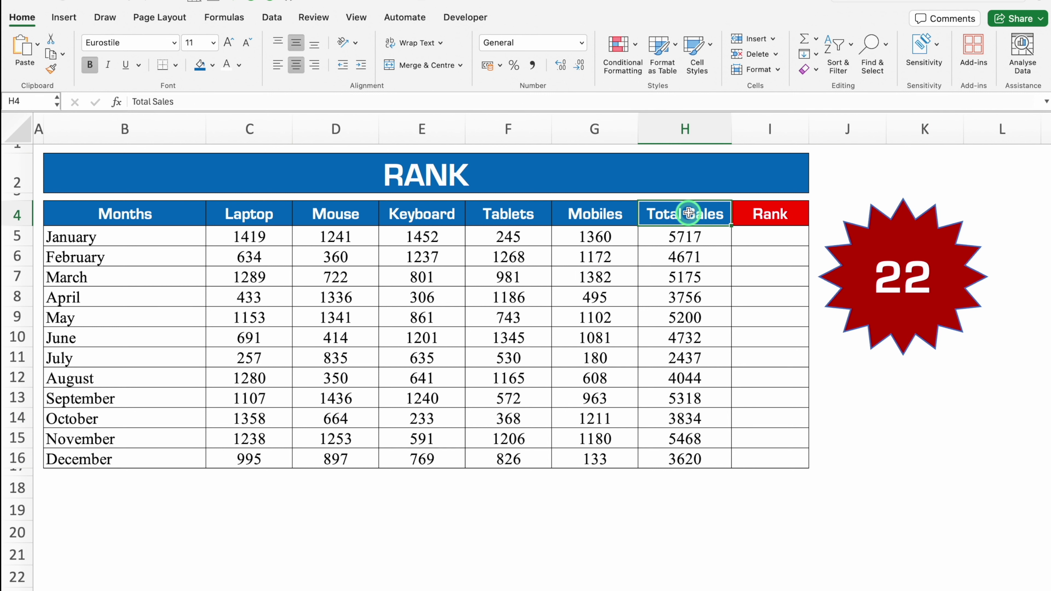
click(764, 235)
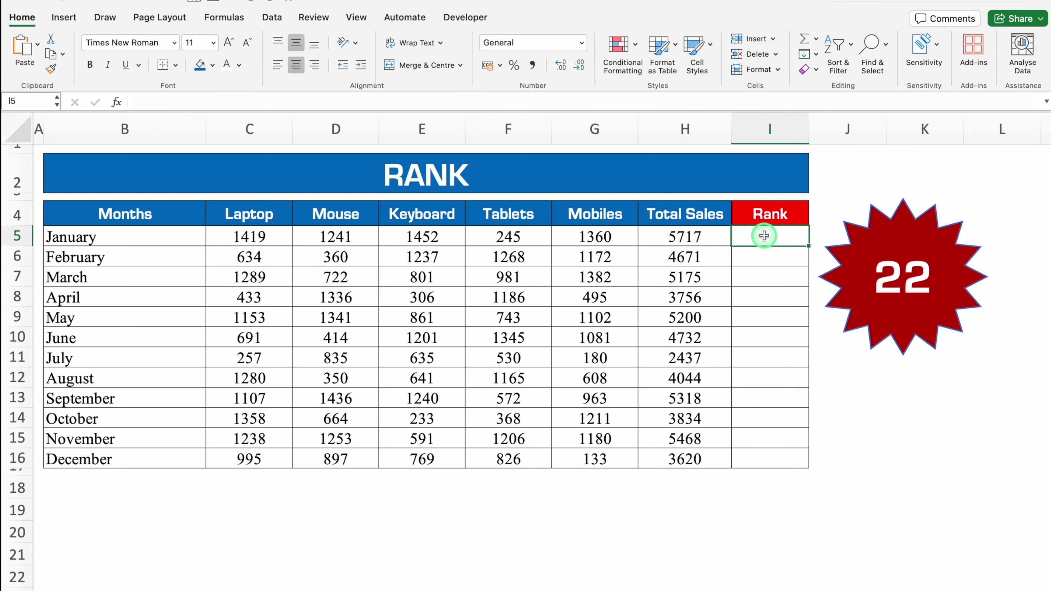
text(=ra)
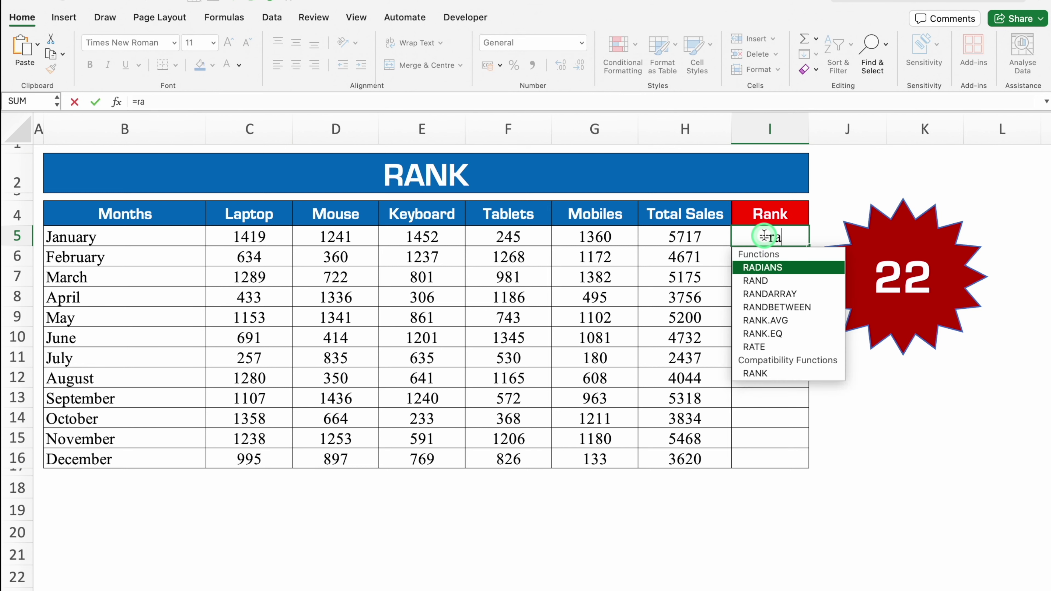
text(nk)
click(793, 347)
click(685, 240)
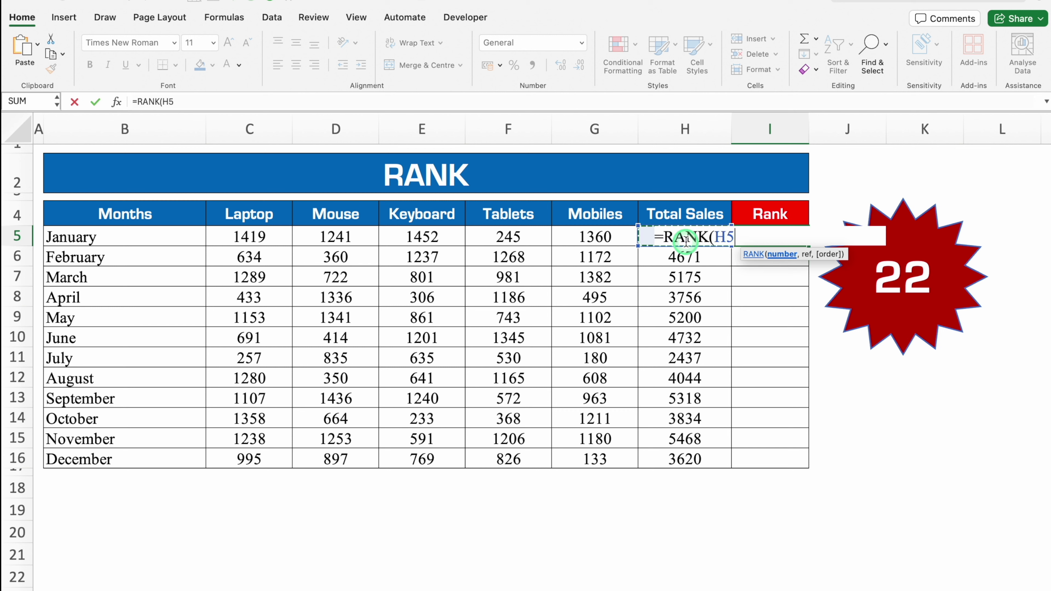
text(,)
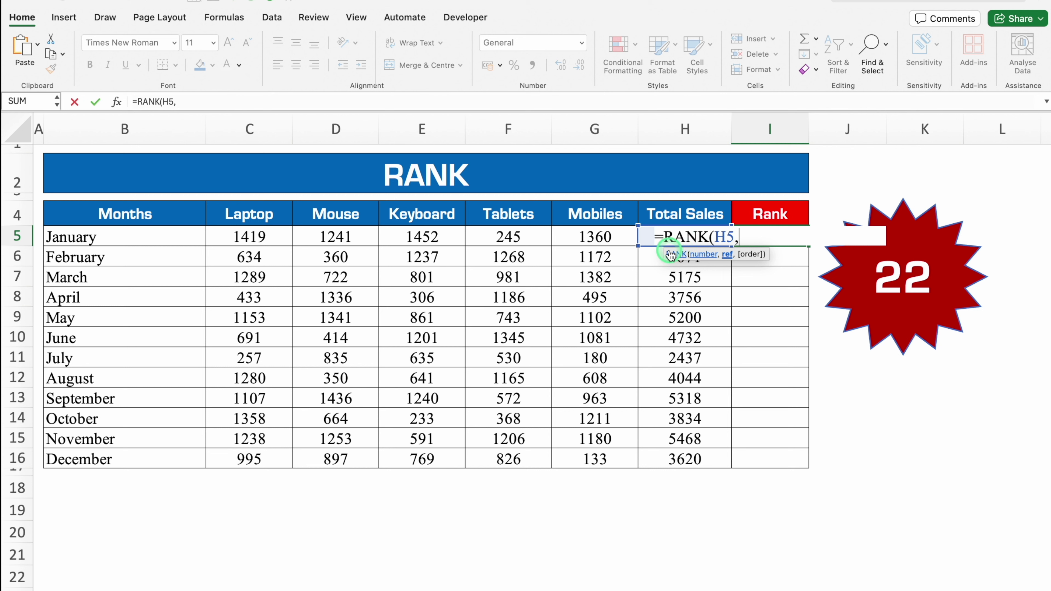
- Complete the rank formula in I5 as =RANK(H5,$H$5:$H$16,0), using the locked total sales range and descending order
click(708, 458)
drag(707, 450, 642, 230)
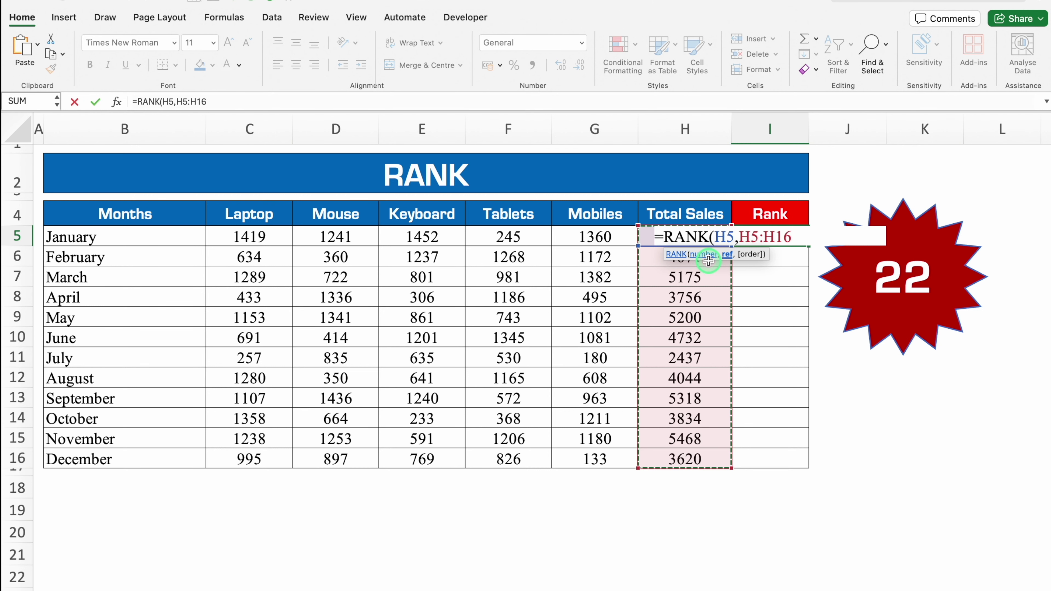
key(F4)
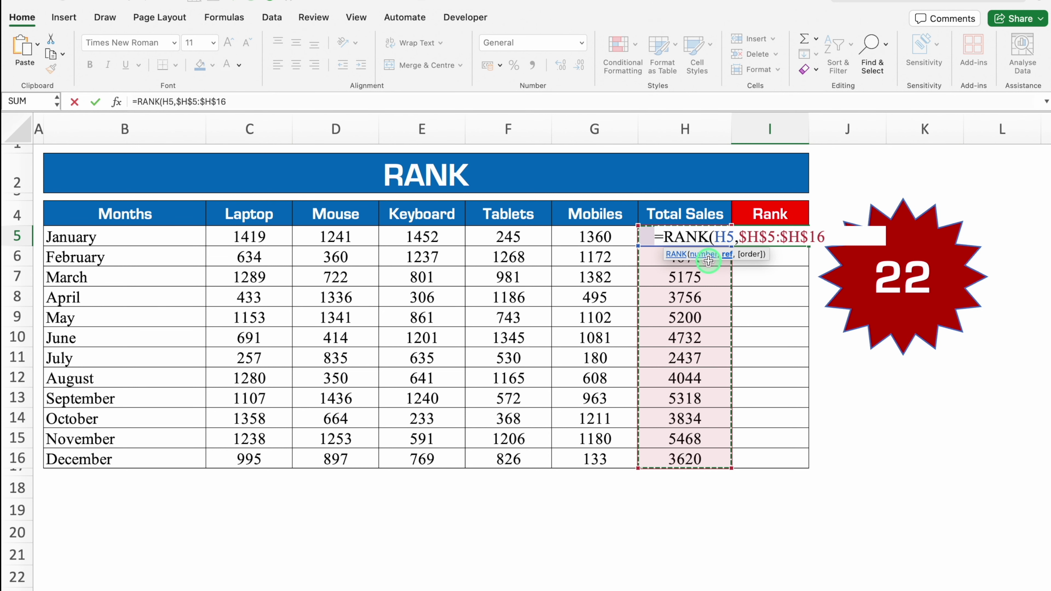
text(,)
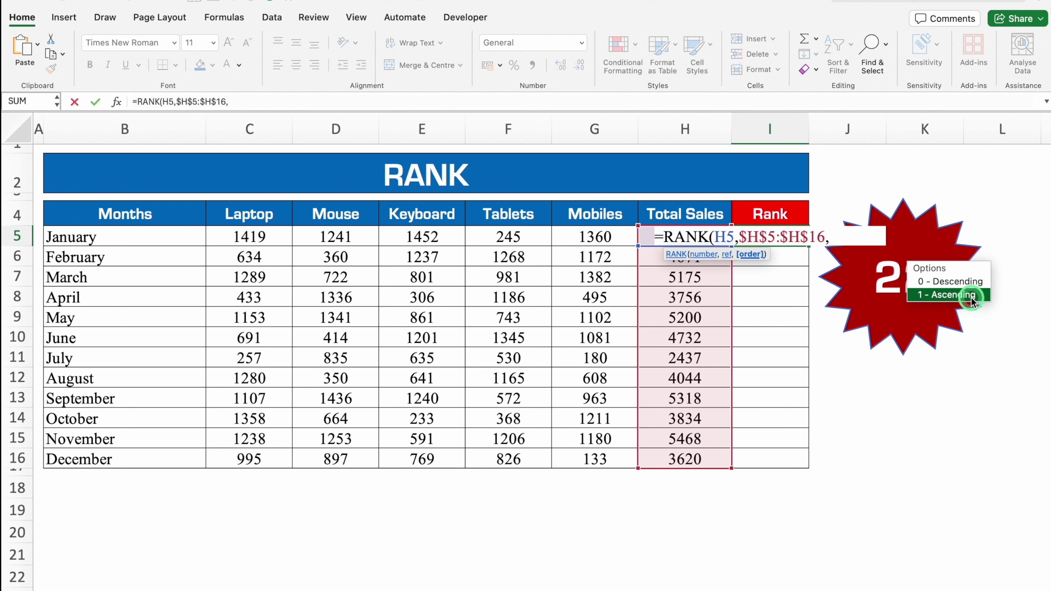
double_click(960, 283)
text())
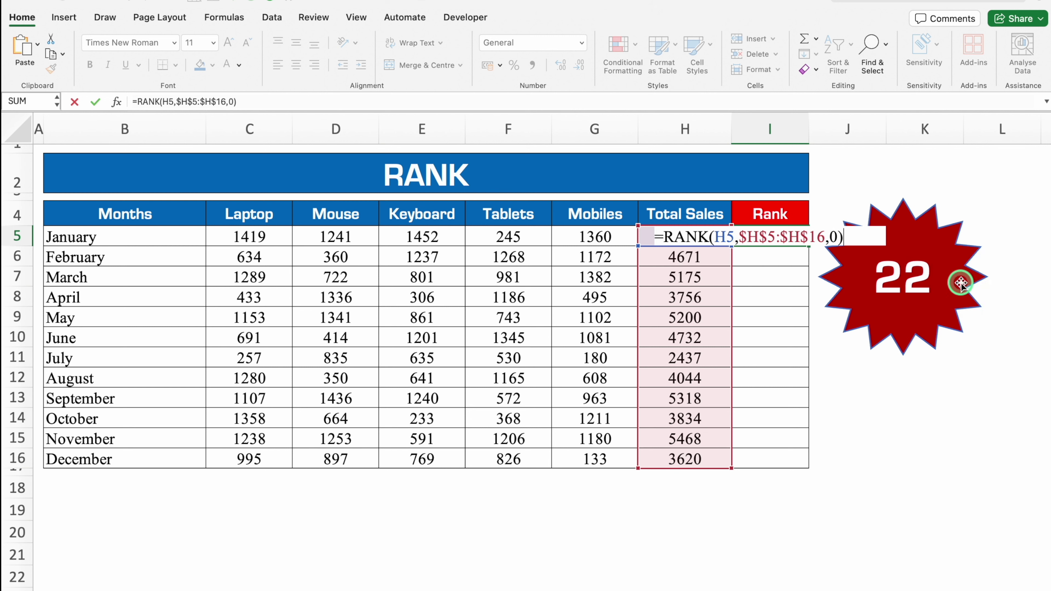
key(Return)
- Fill the RANK formula from I5 down through I16 and review the ranks of several months
click(780, 234)
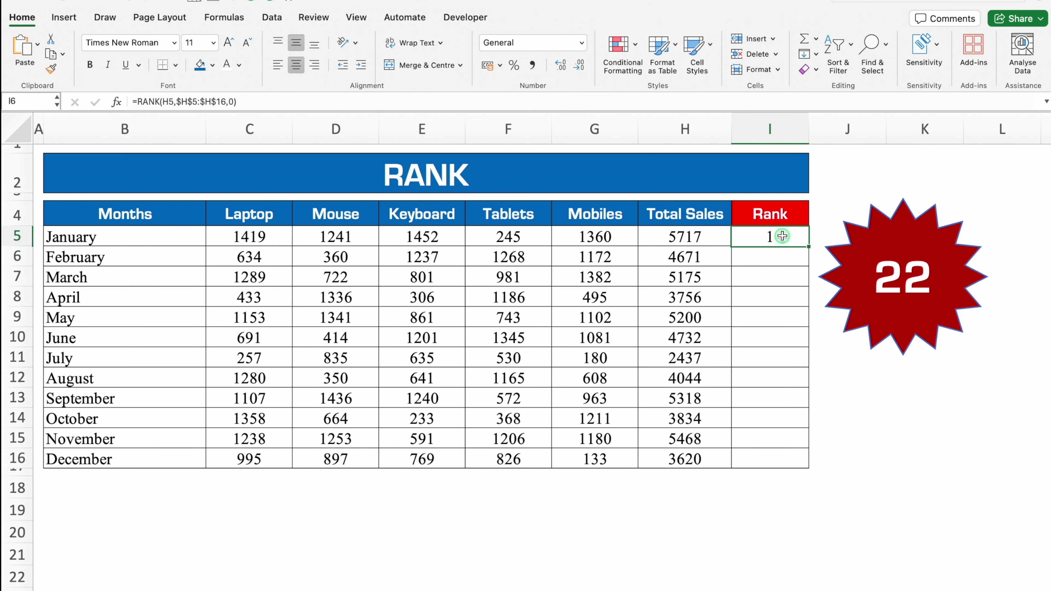
drag(807, 242, 805, 462)
click(778, 235)
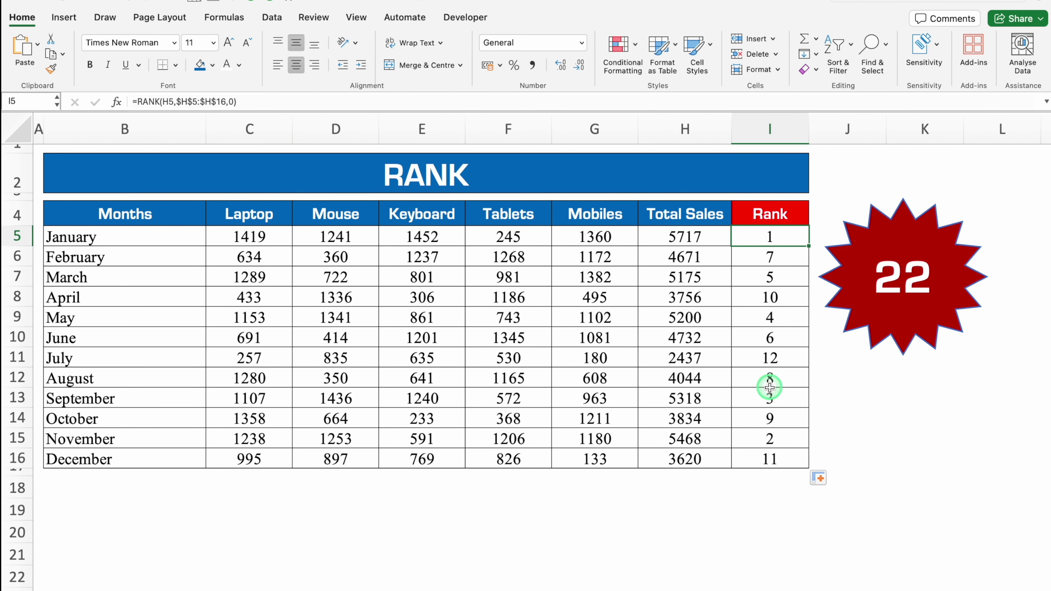
click(783, 437)
click(788, 397)
click(784, 317)
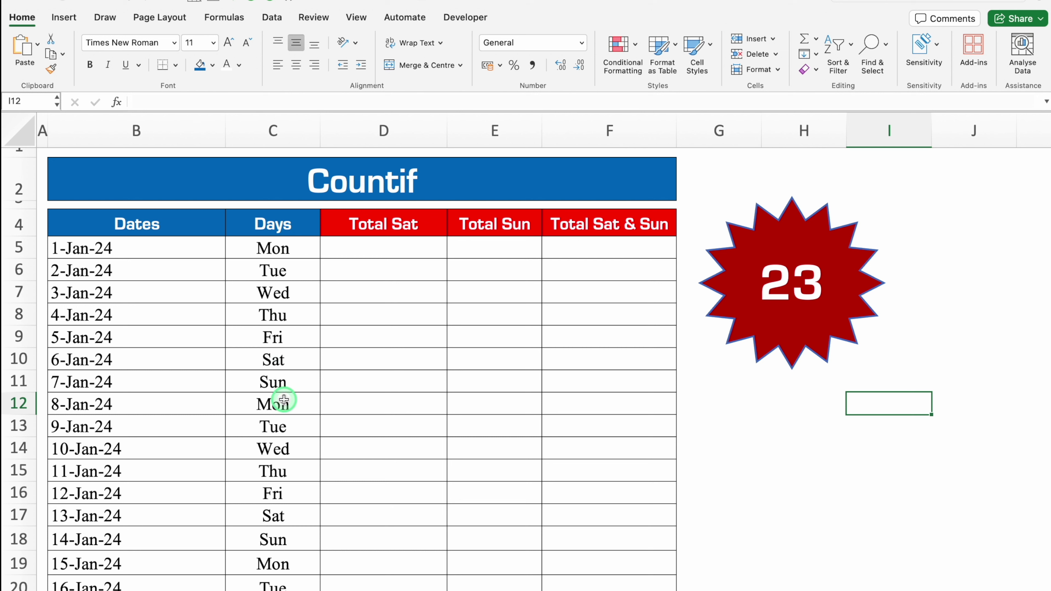
click(386, 244)
click(474, 244)
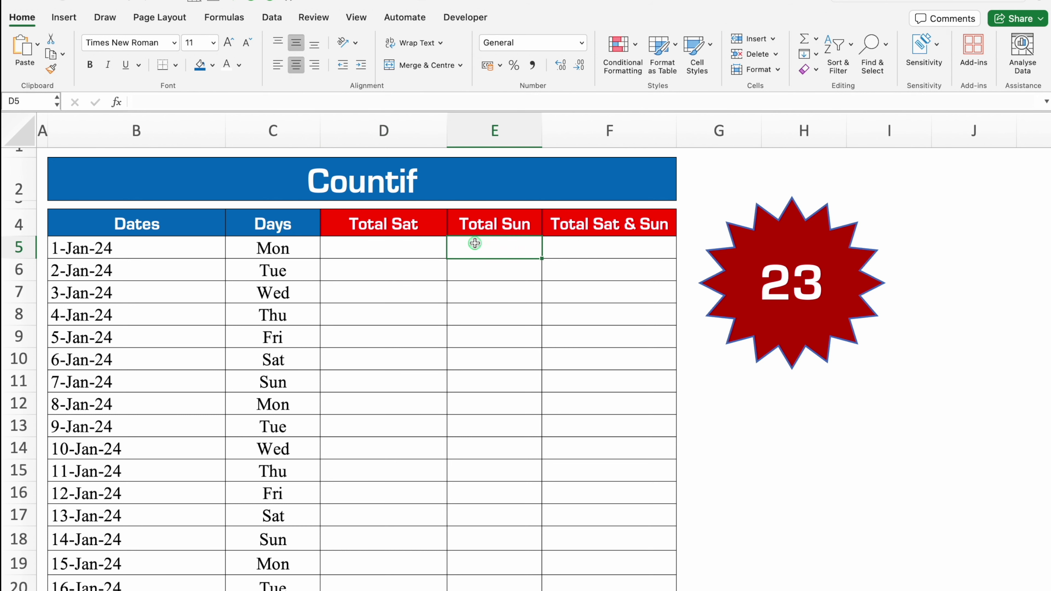
click(563, 246)
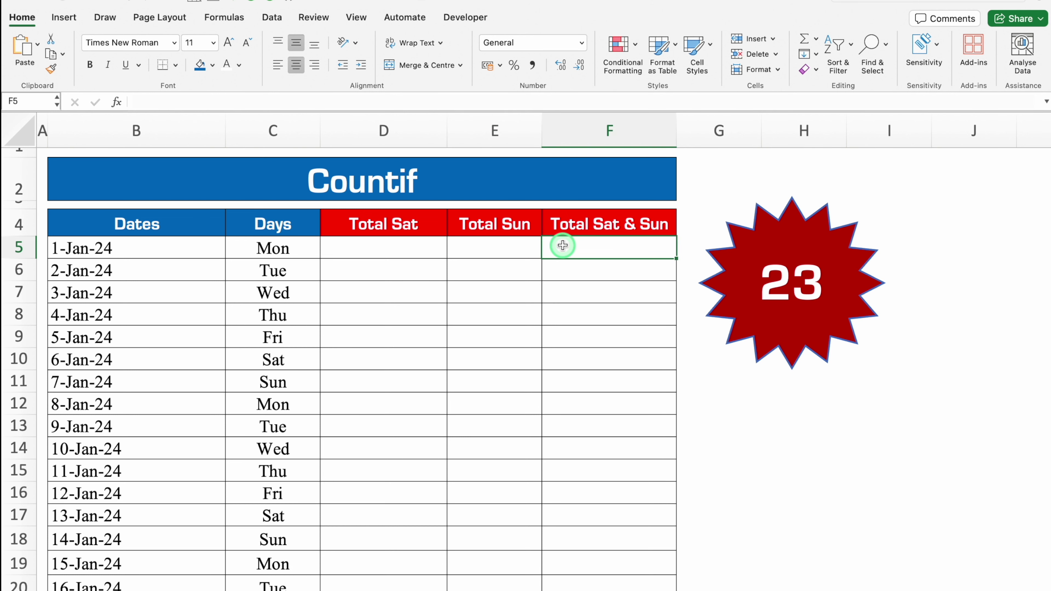
- Count the Saturdays in the Days column by entering =COUNTIF(C5:C35,"Sat") in D5
click(413, 240)
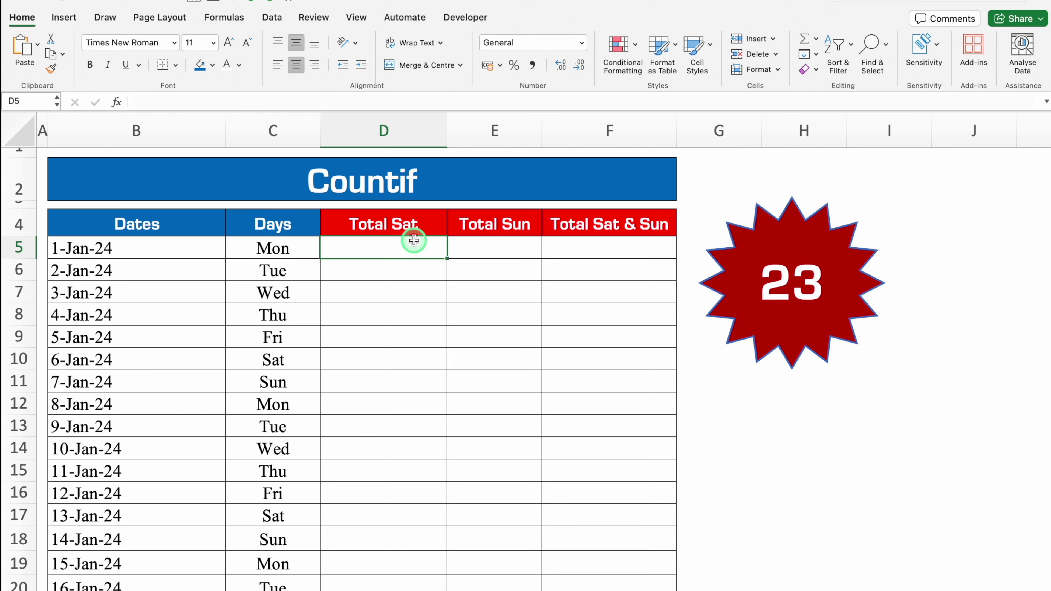
text(=)
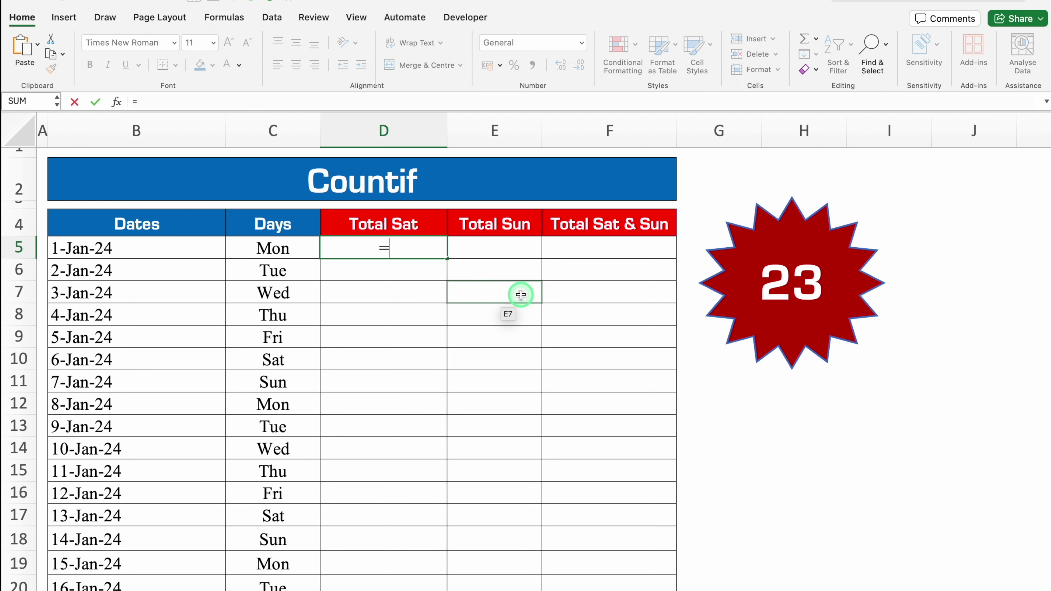
text(countif)
double_click(367, 281)
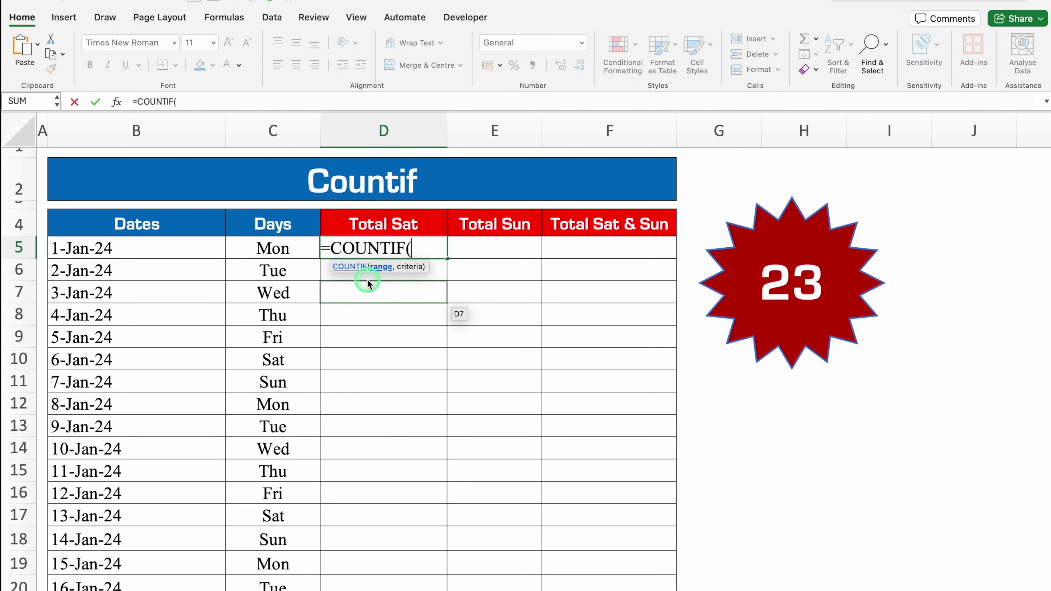
drag(302, 245, 291, 530)
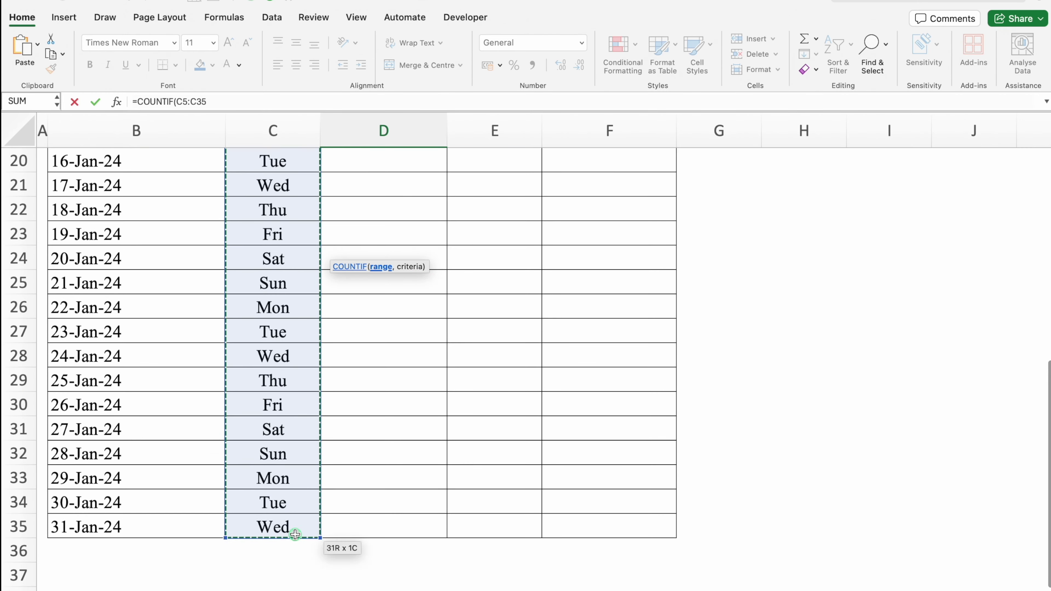
scroll(1042, 319, up, 5)
scroll(1042, 319, up, 3)
text(,)
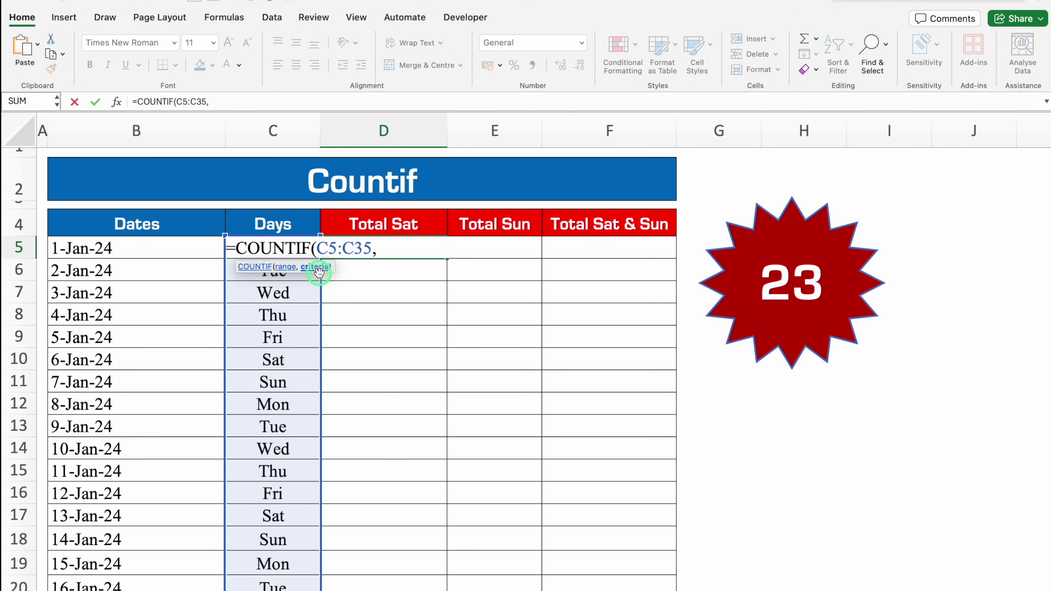
text("Sat)
text())
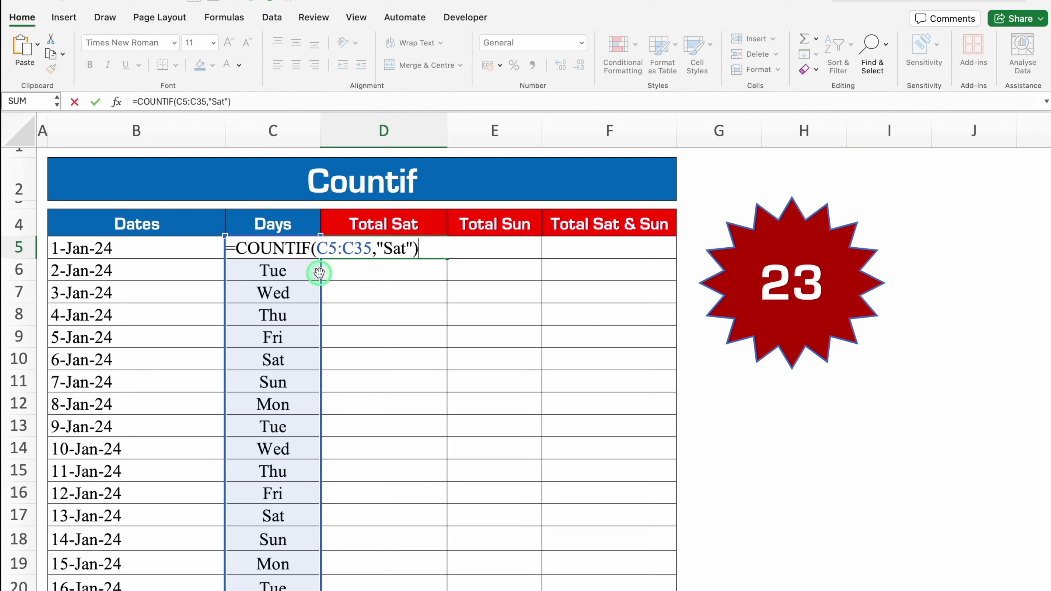
key(Return)
- Make the COUNTIF range in D5 absolute, as $C$5:$C$35
click(425, 245)
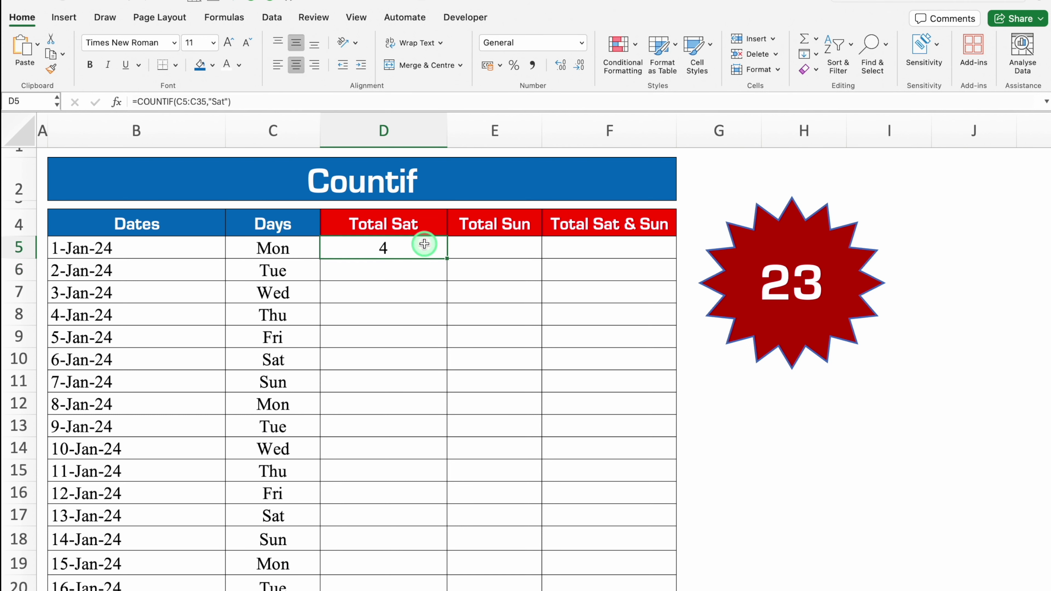
click(177, 101)
drag(177, 101, 206, 102)
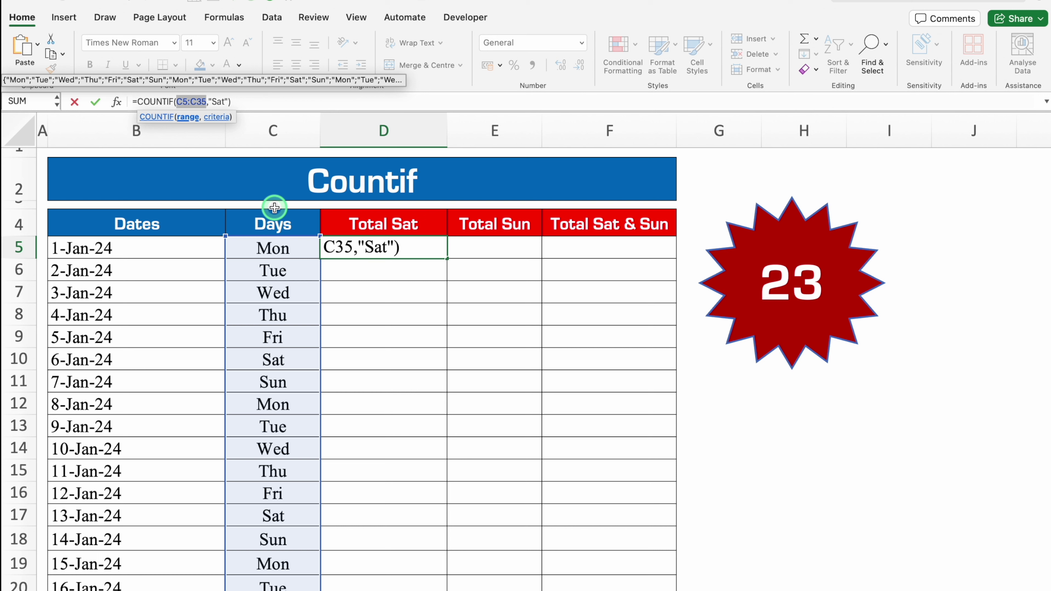
key(F4)
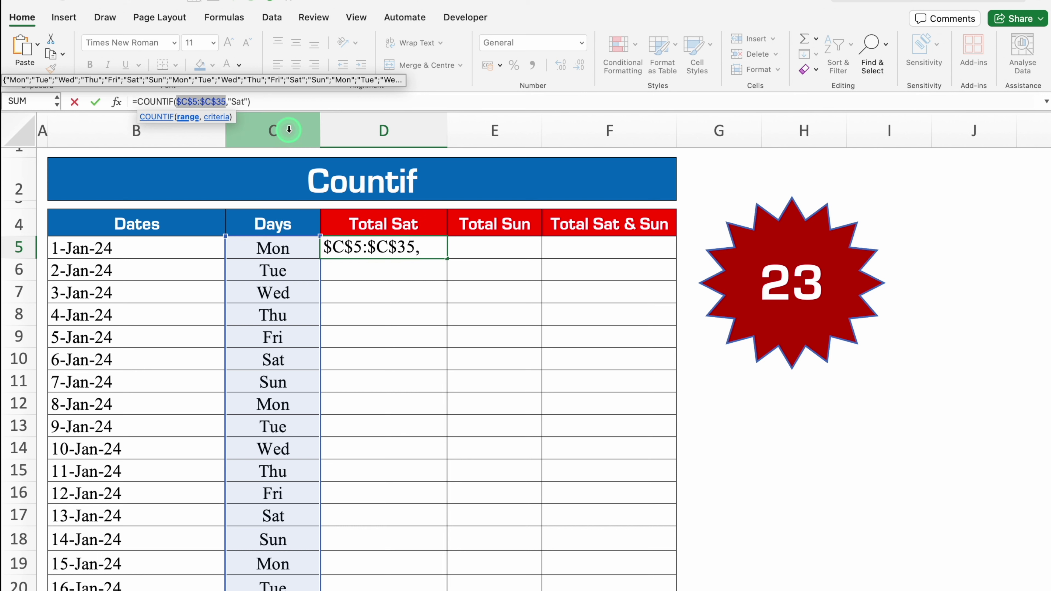
key(Return)
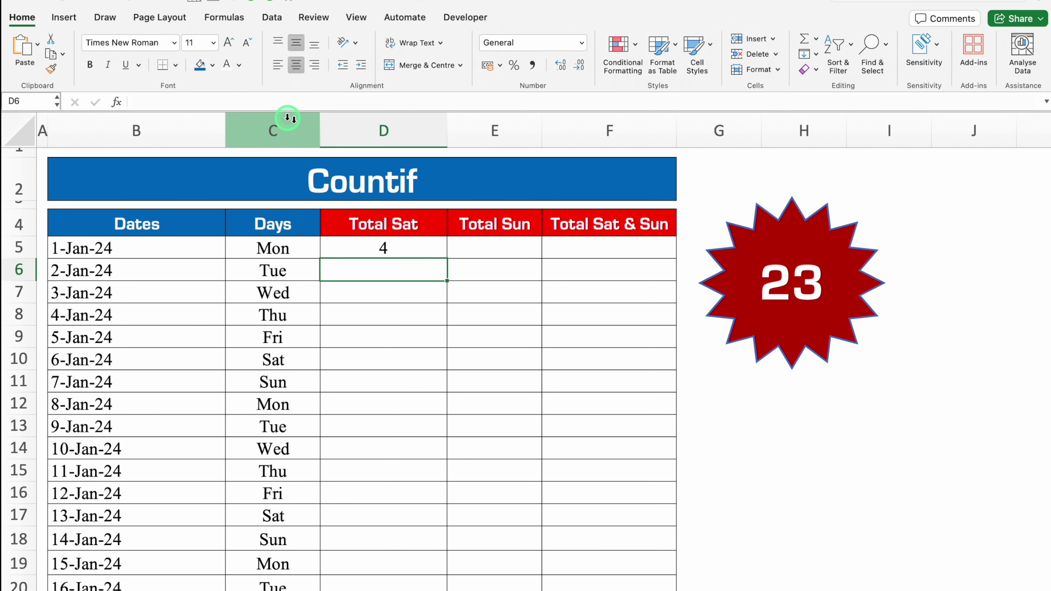
- Copy the COUNTIF formula from D5 to E5 and change its criterion to "Sun"
click(412, 248)
drag(447, 258, 499, 264)
click(516, 248)
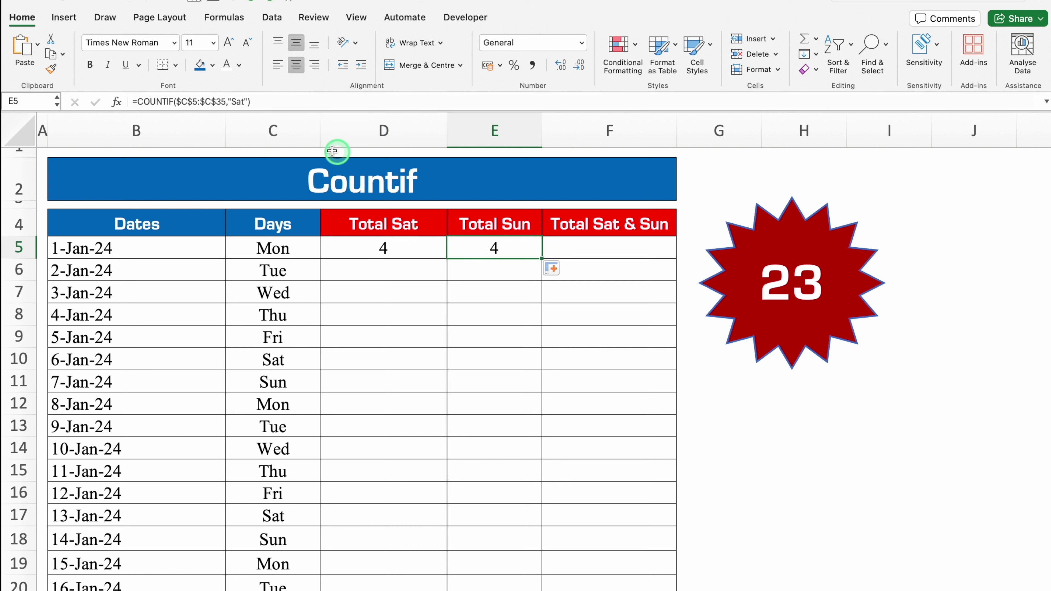
click(245, 102)
key(BackSpace)
key(BackSpace)
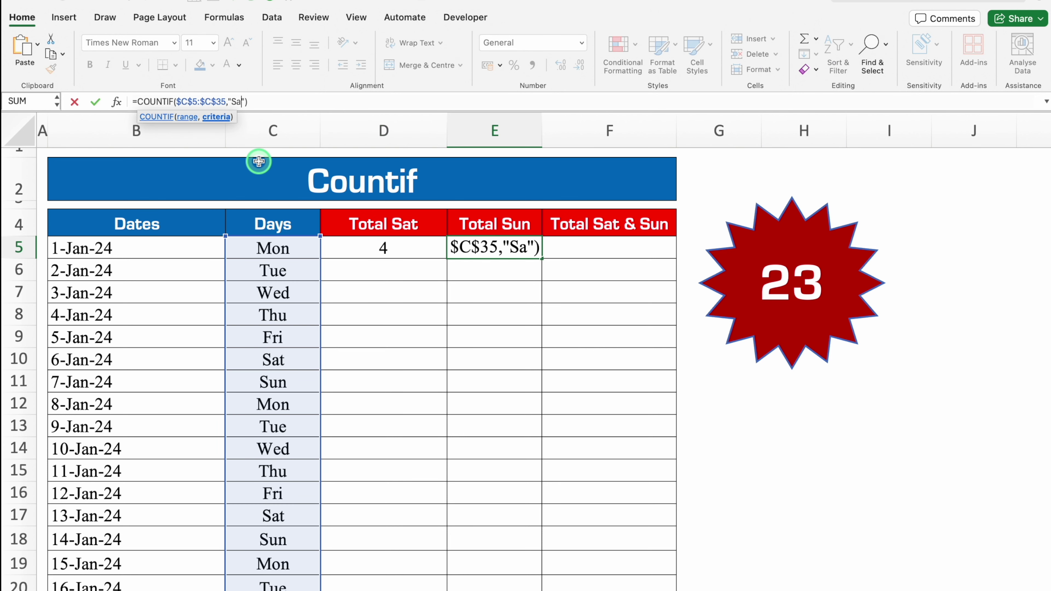
text(un)
key(Return)
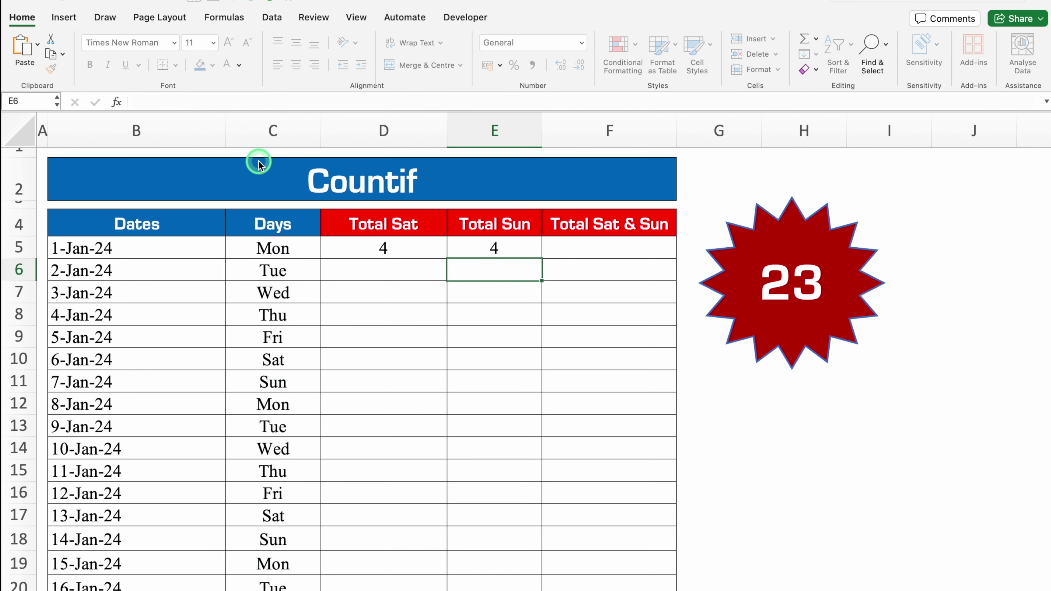
click(402, 249)
click(483, 246)
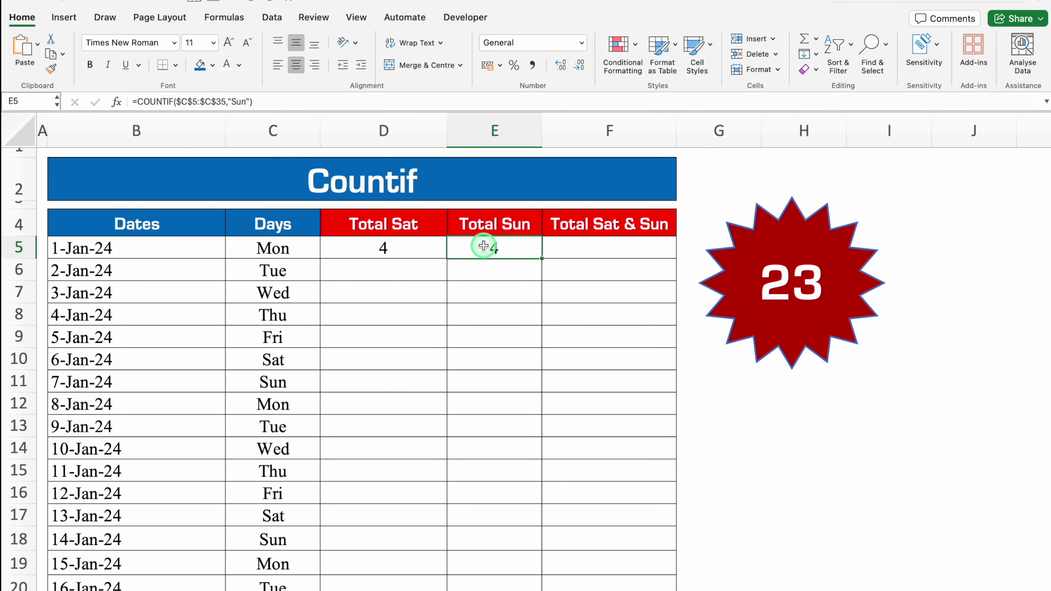
- Add the Saturday and Sunday counts in F5 with =D5+E5, and clear the cell again
click(606, 255)
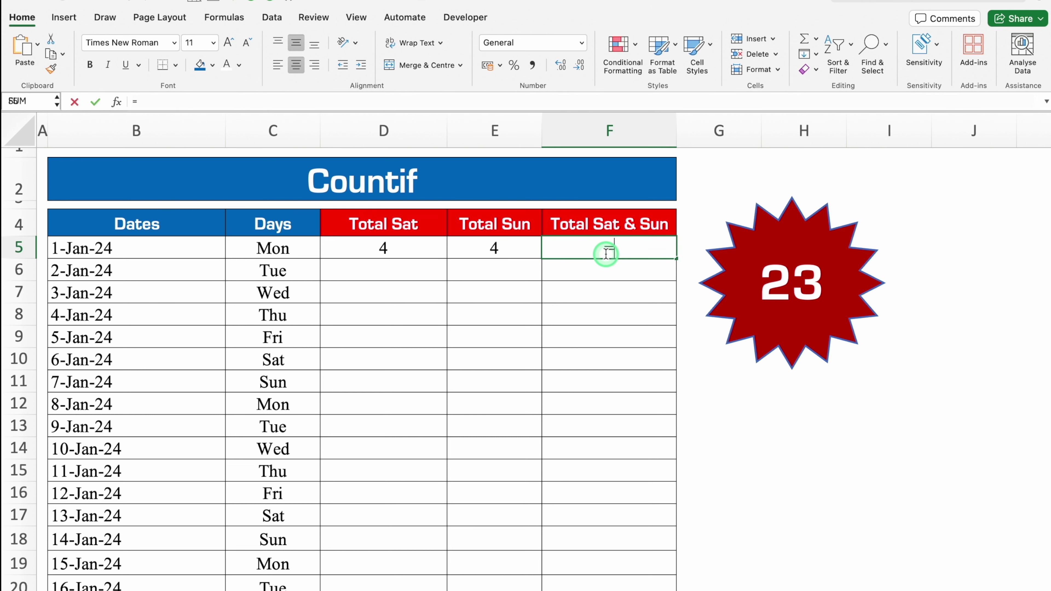
text(=)
click(418, 252)
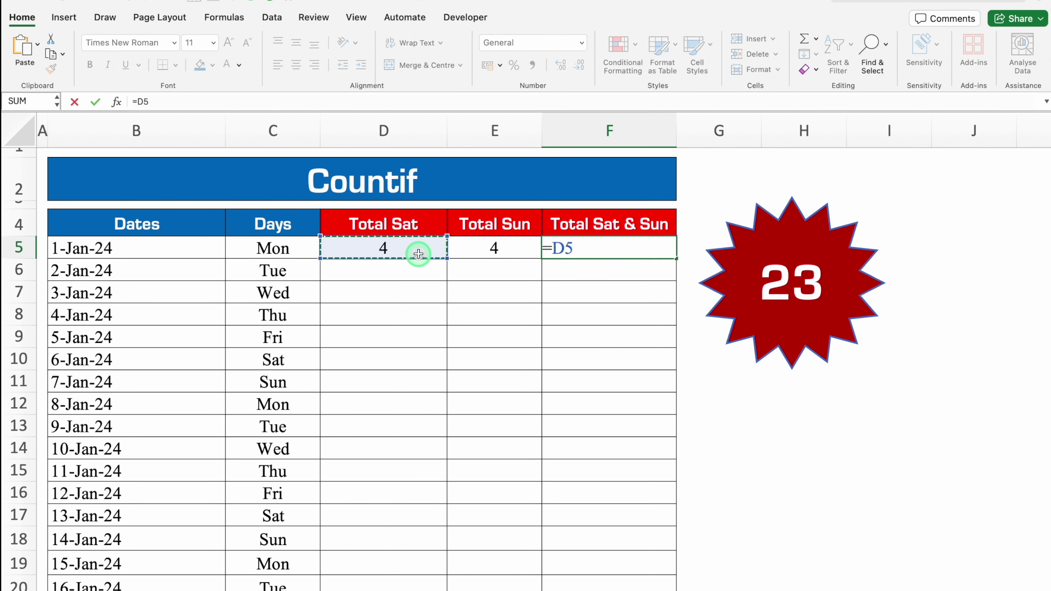
text(+)
click(472, 248)
key(Return)
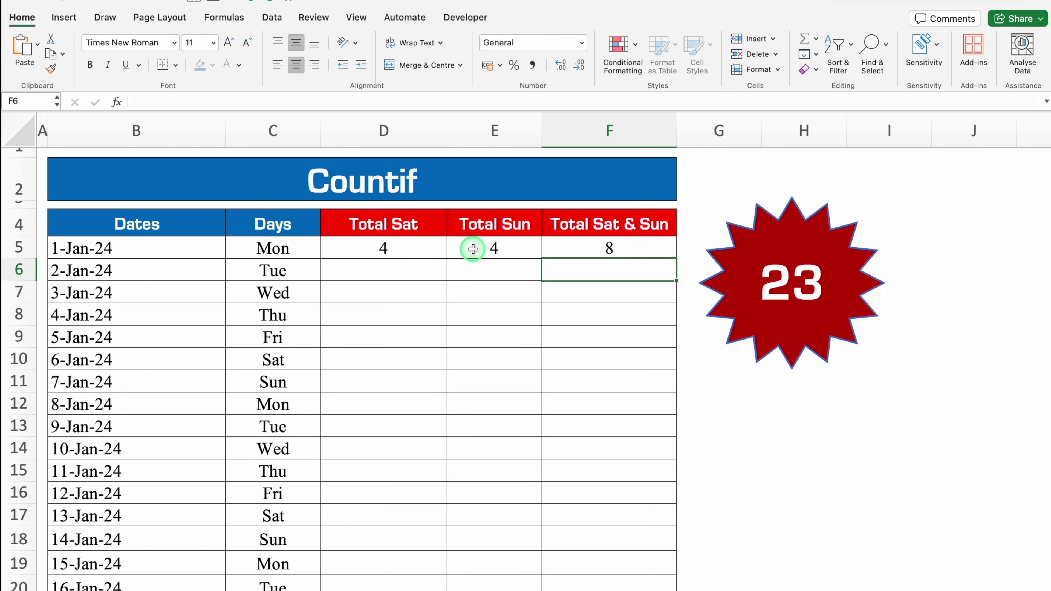
click(581, 245)
key(Delete)
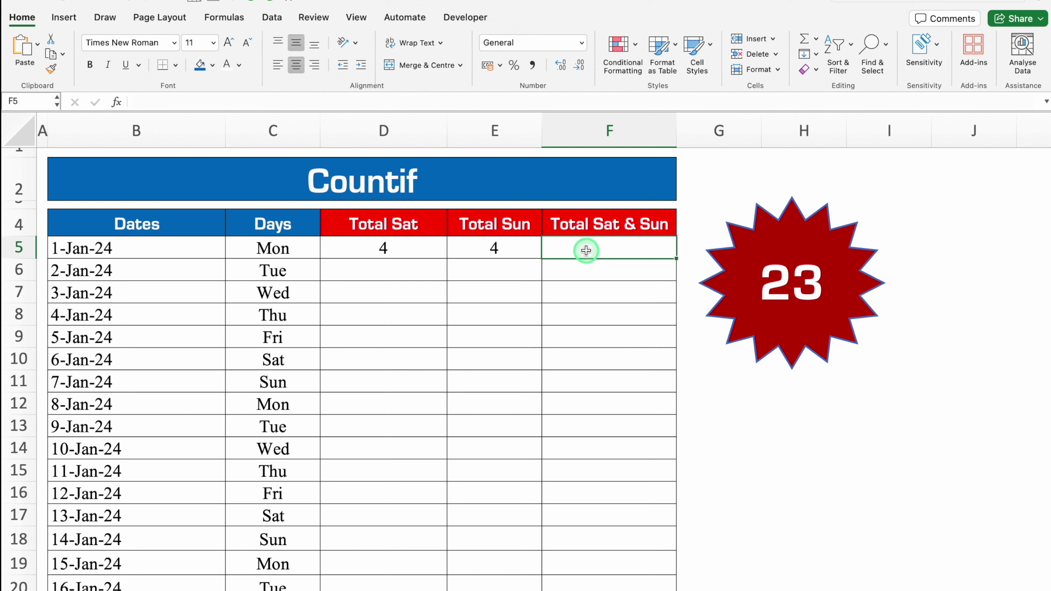
- Begin the Total Sat & Sun formula in F5 with =COUNTIF(C5:C35,"Sat")
text(=)
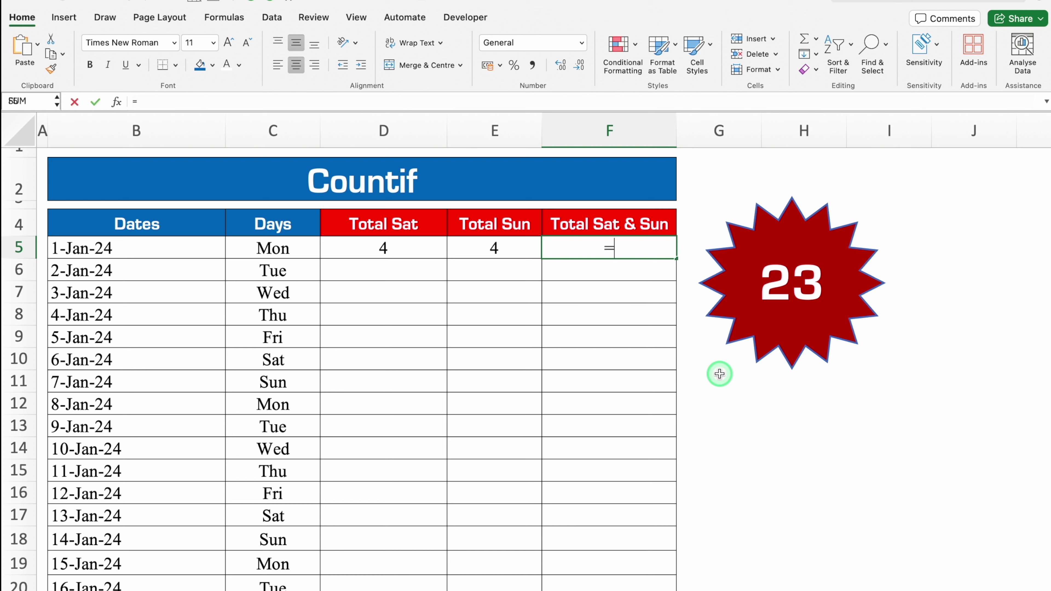
text(countif)
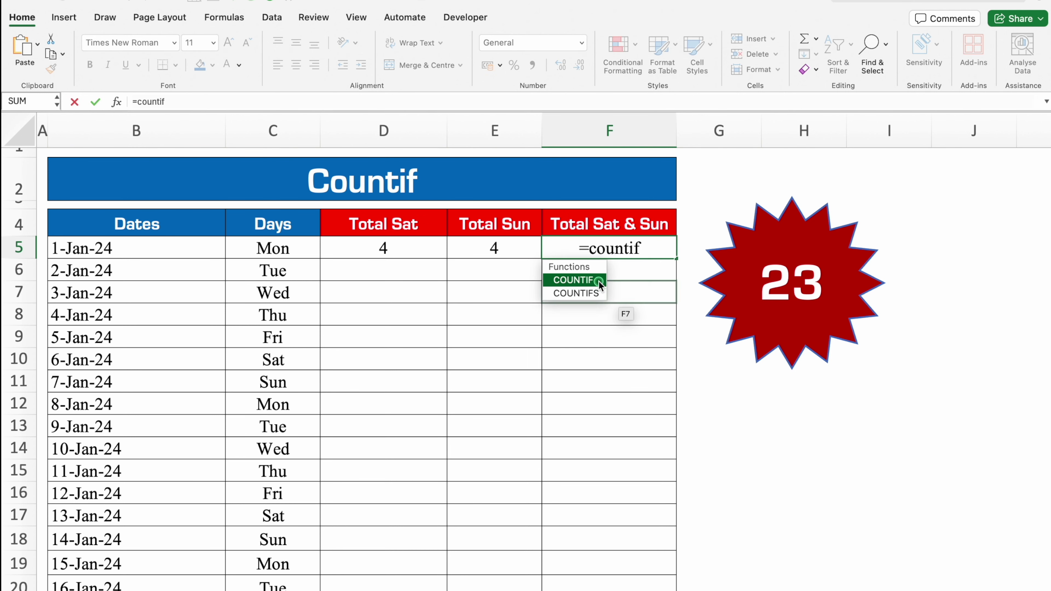
key(Tab)
drag(273, 249, 290, 557)
scroll(290, 414, up, 10)
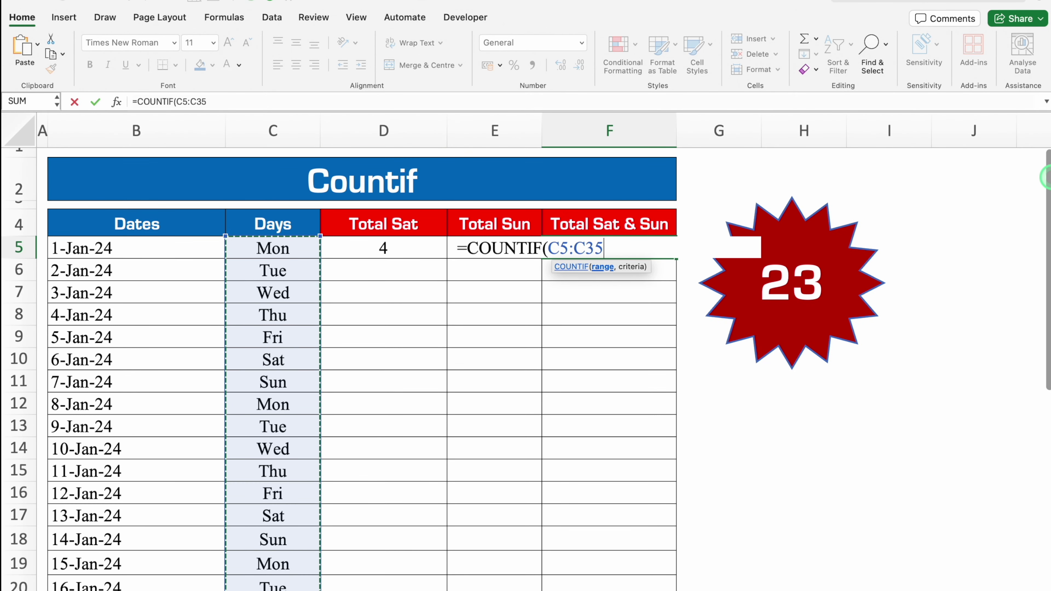
text(,)
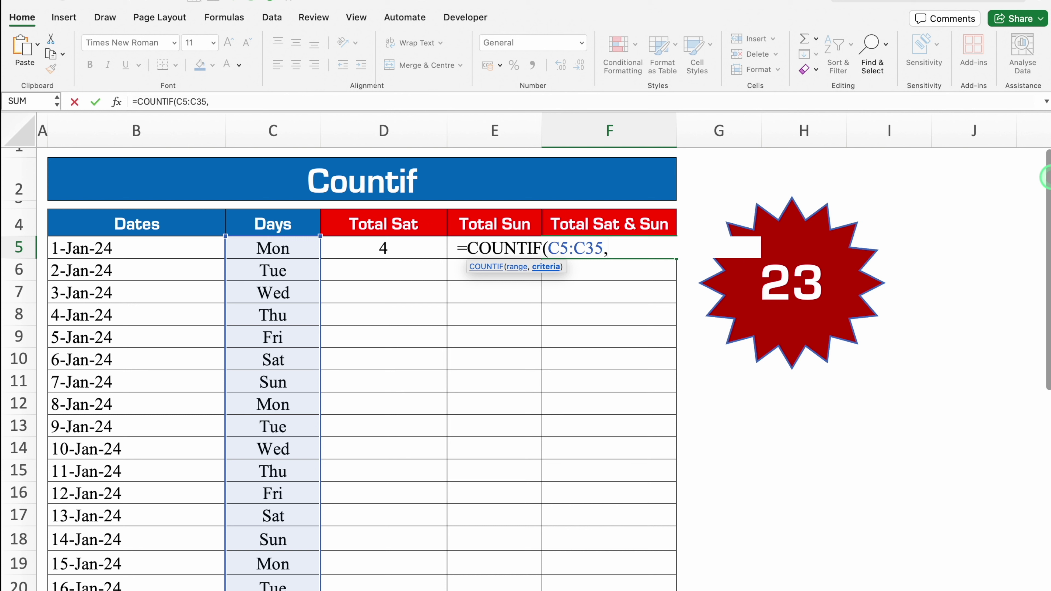
text("Sat"))
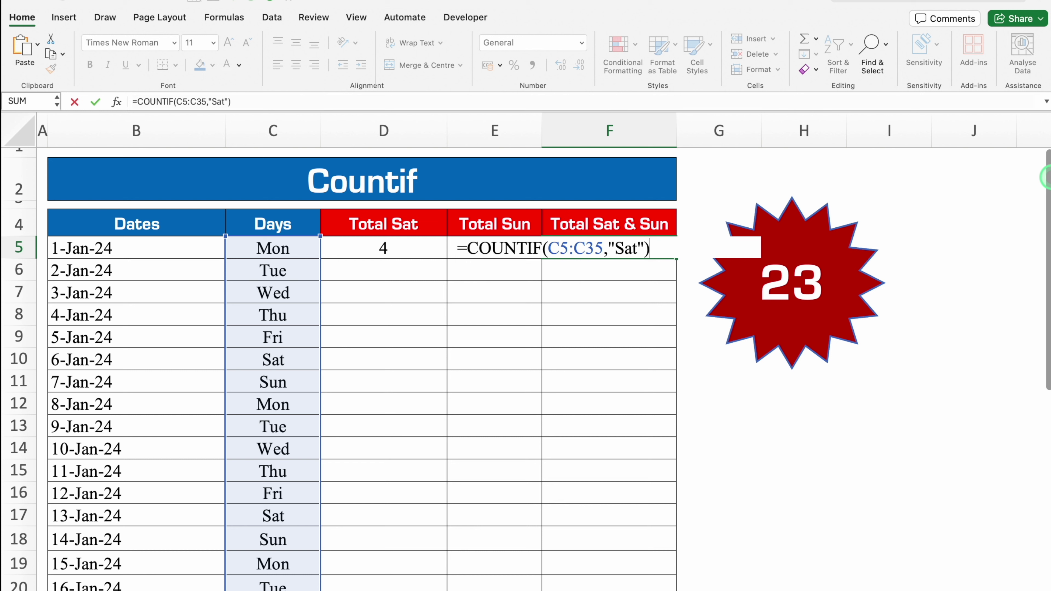
- Append a copy of the COUNTIF(C5:C35,"Sat") expression to the F5 formula, joined with a plus sign
drag(651, 249, 471, 249)
key(super+c)
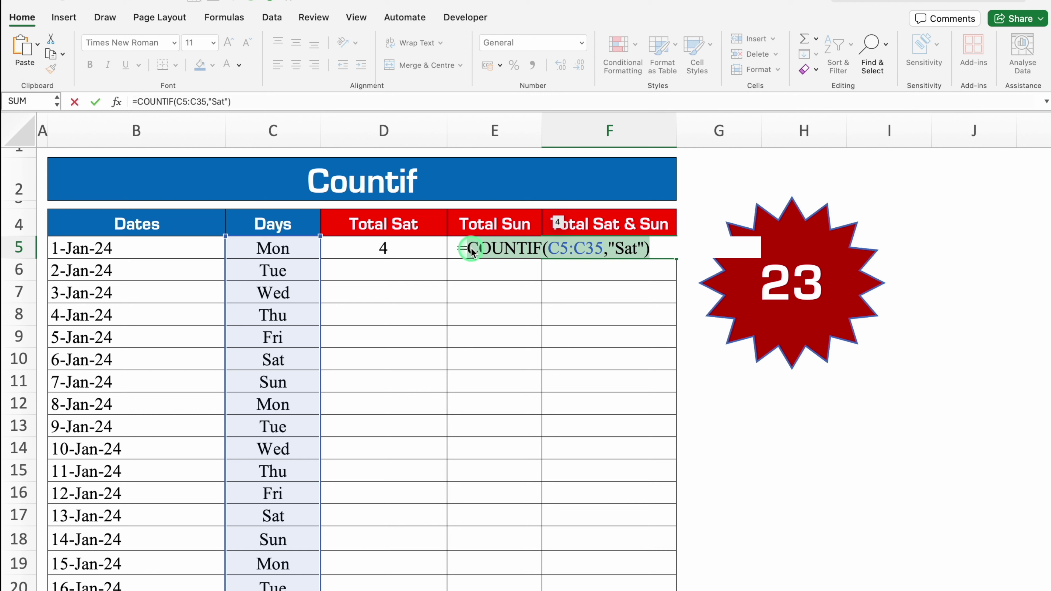
click(654, 251)
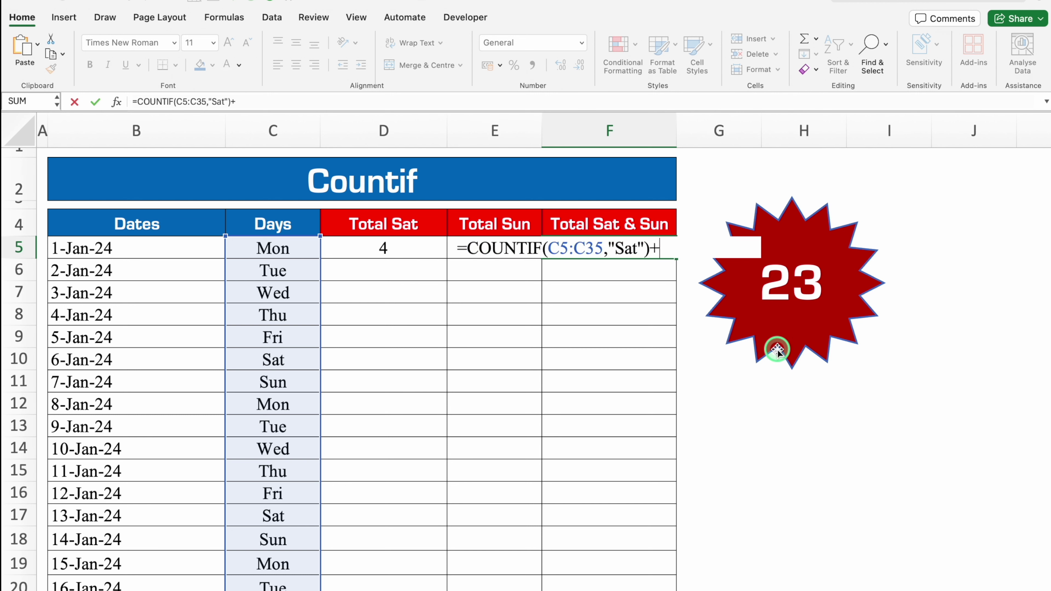
text(+)
key(super+v)
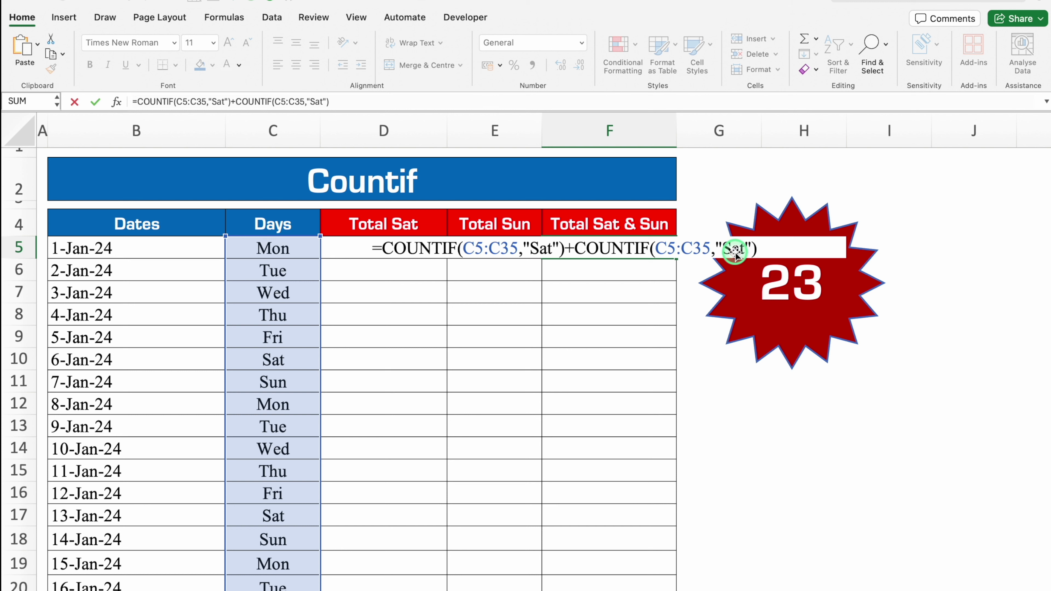
- Change the second COUNTIF criterion in the F5 formula to "Sun" and enter the formula
click(744, 251)
key(BackSpace)
key(BackSpace)
text(un)
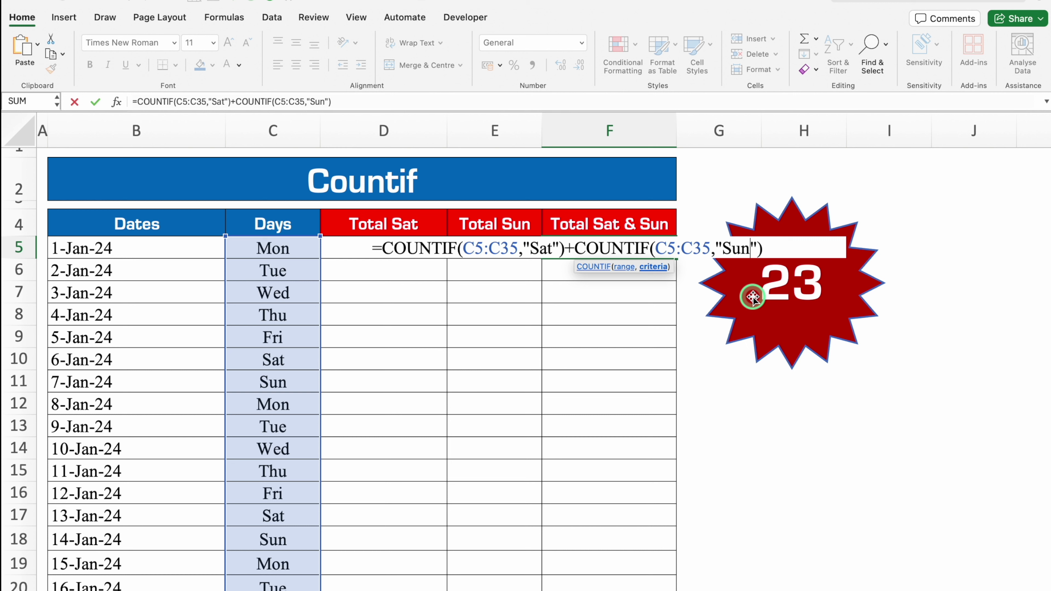
key(Return)
click(627, 248)
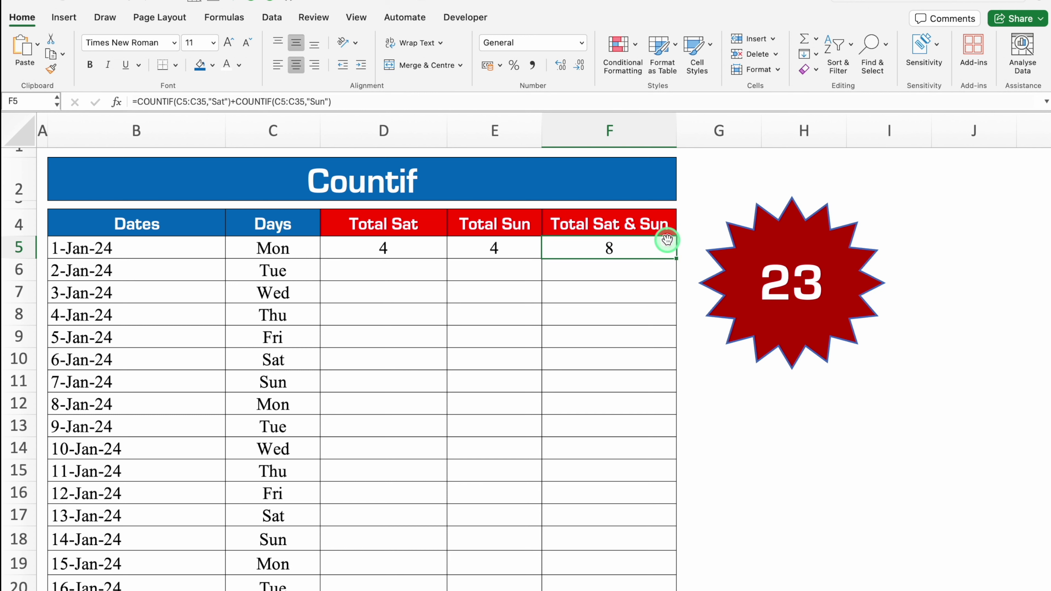
- Clear the separate Total Sat and Total Sun formulas in D5:E5
drag(419, 249, 470, 249)
key(Delete)
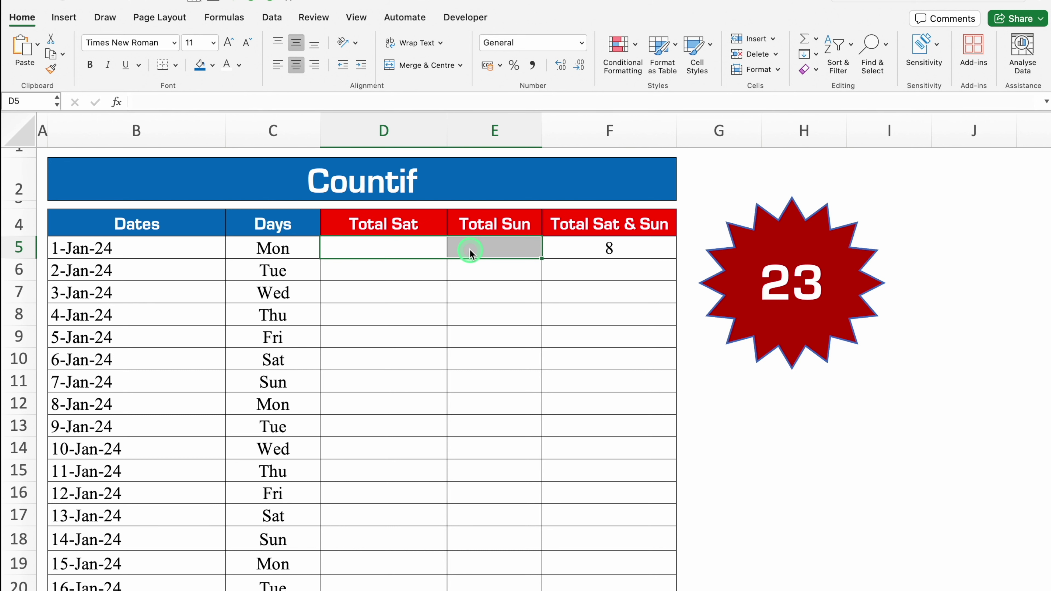
click(770, 418)
- Switch to the Countif - Wild Card sheet and review its Dates, Days and Holidays columns
key(ctrl+Page_Down)
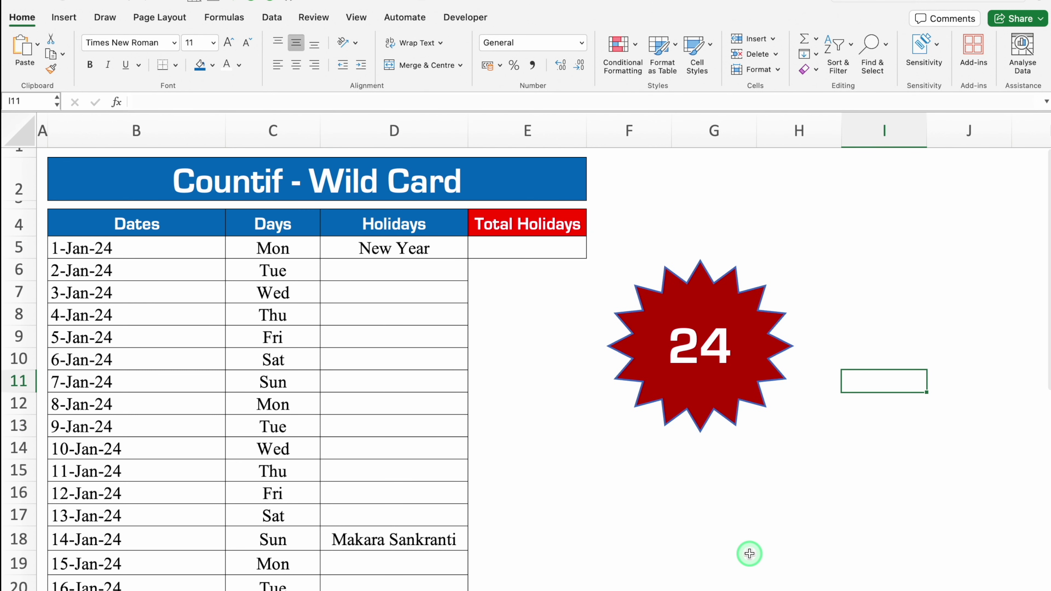
click(555, 404)
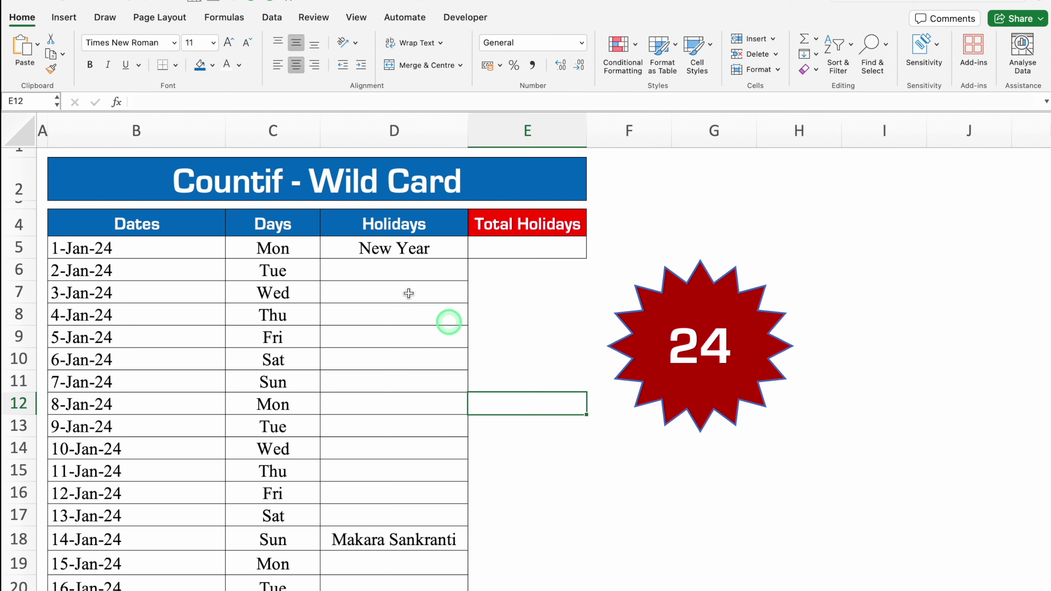
click(178, 220)
click(286, 221)
click(409, 217)
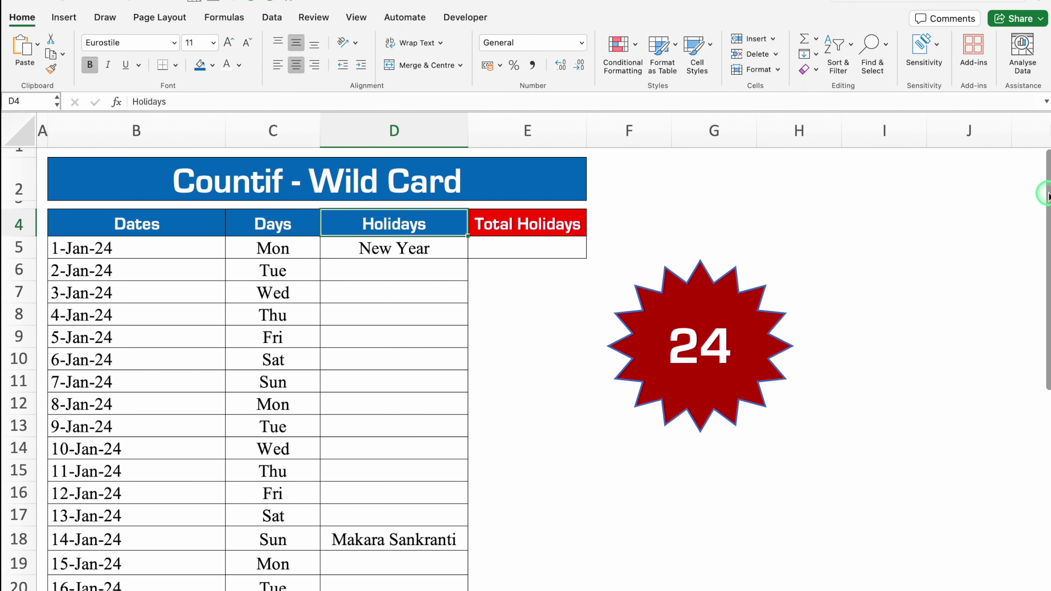
drag(1047, 195, 1046, 148)
- Count the holidays containing any text by entering =COUNTIF(D5:D35,"?*") in E5 under Total Holidays
click(552, 247)
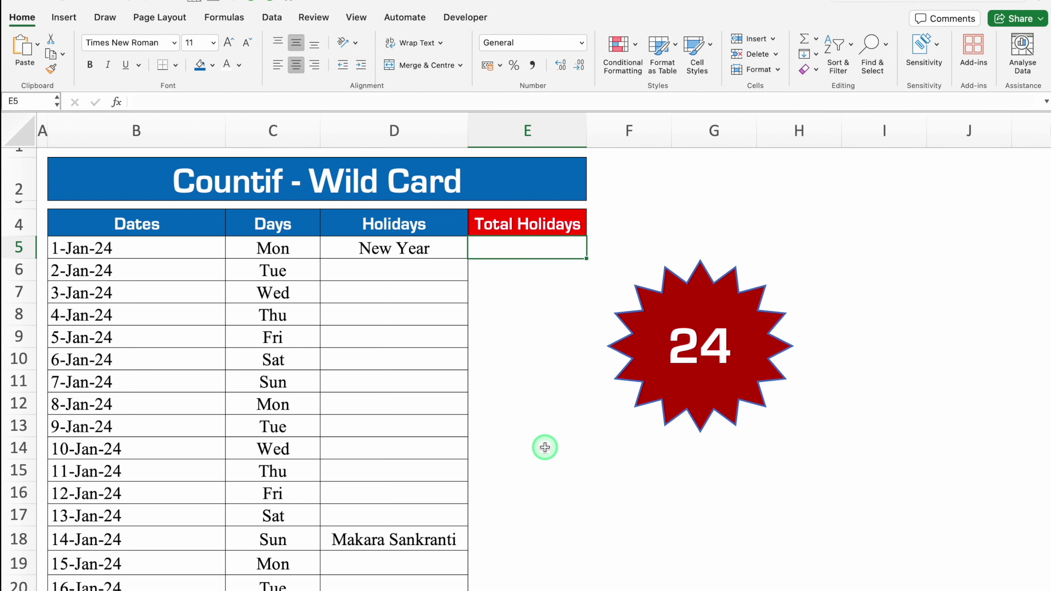
text(=)
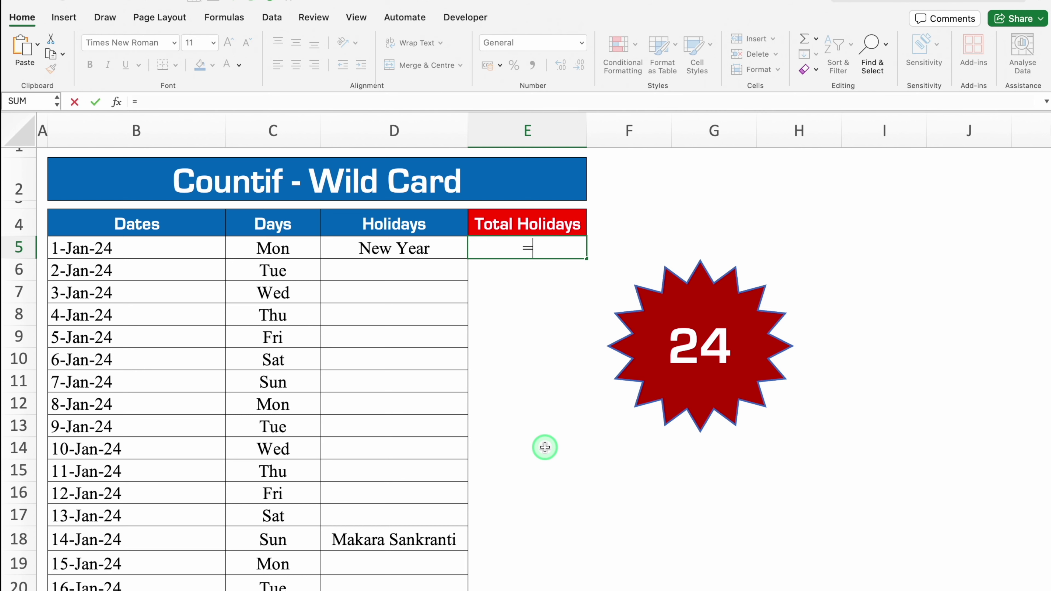
text(countif)
key(Tab)
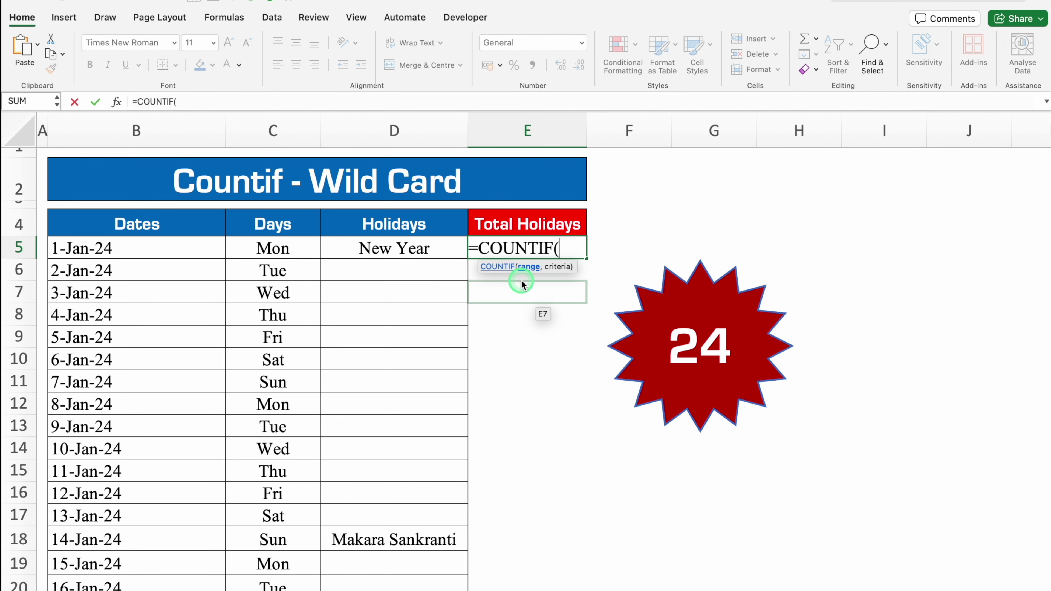
drag(413, 248, 414, 551)
text(,)
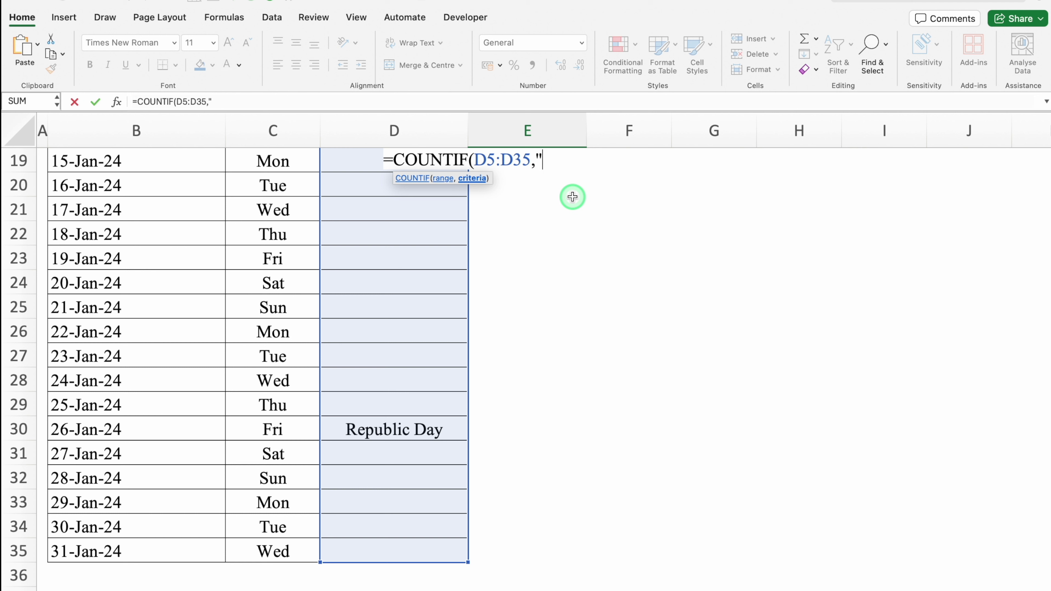
text("?*"))
key(Return)
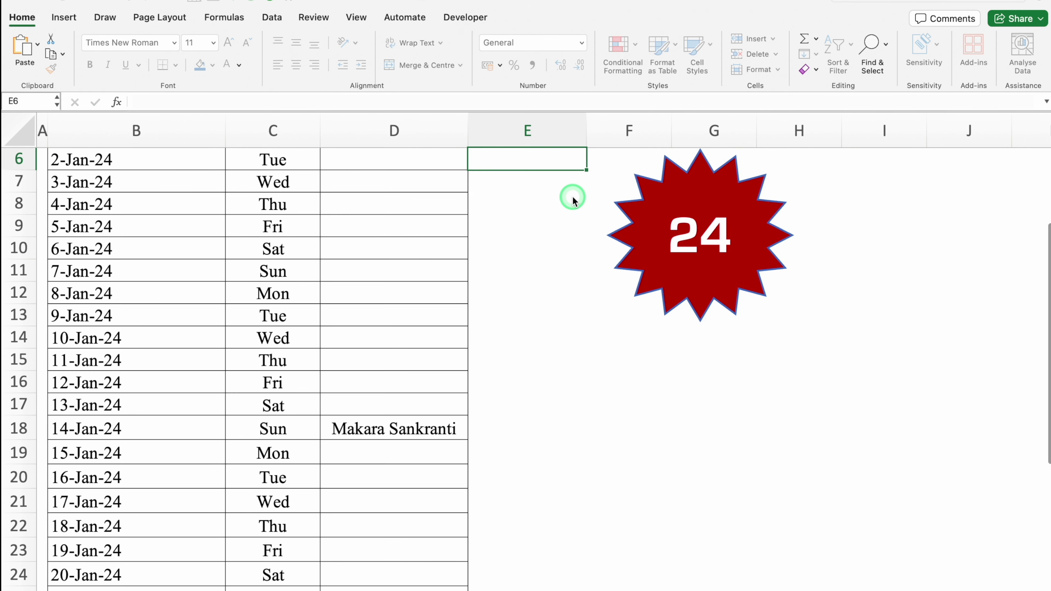
scroll(650, 263, up, 3)
key(Up)
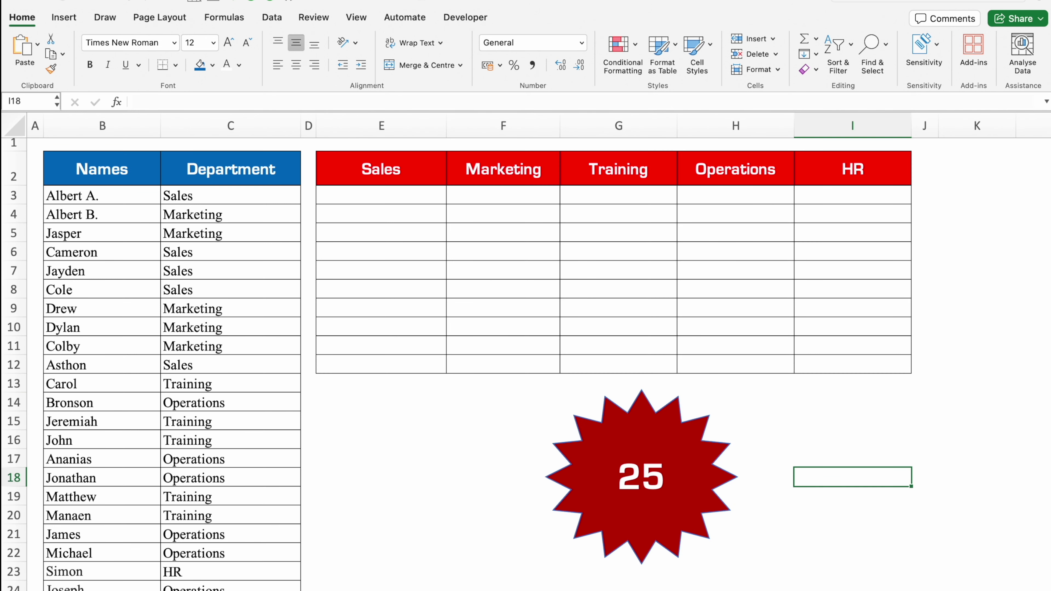
- Review the Names and Department columns and the department columns that start with Sales, Marketing and Training
click(107, 120)
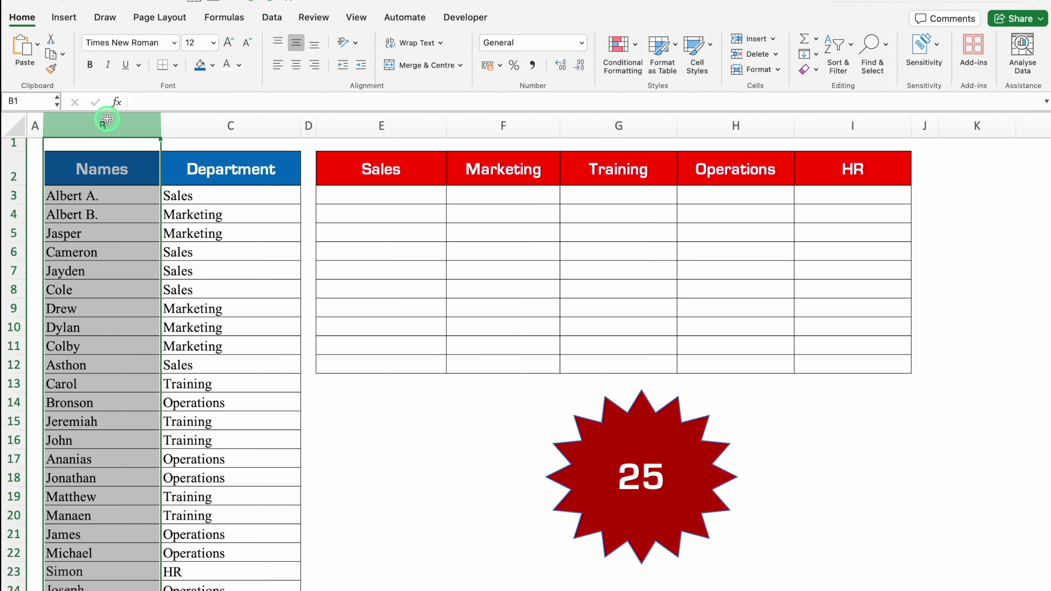
click(206, 123)
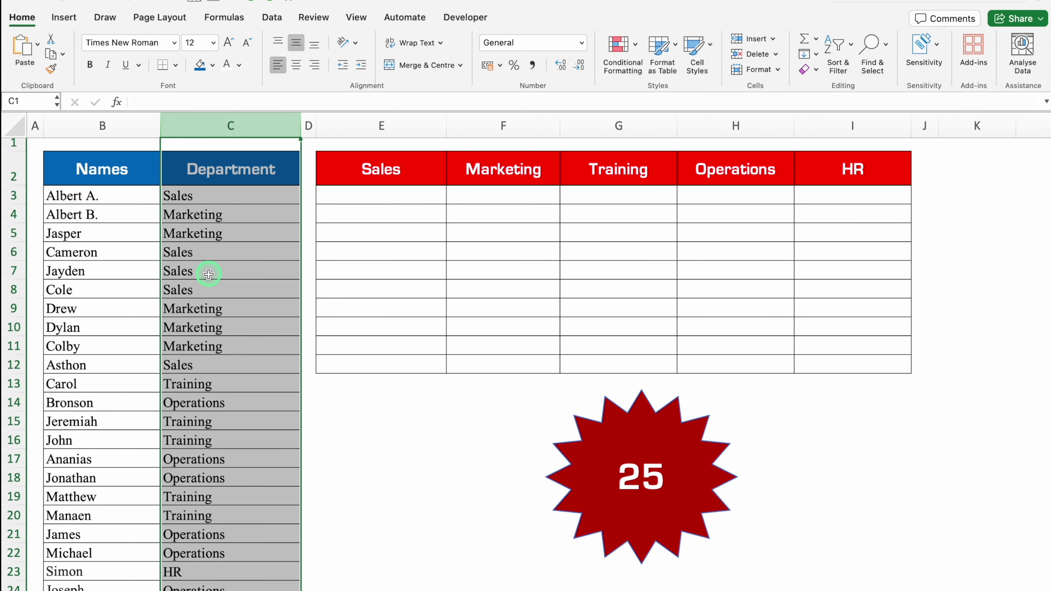
click(381, 169)
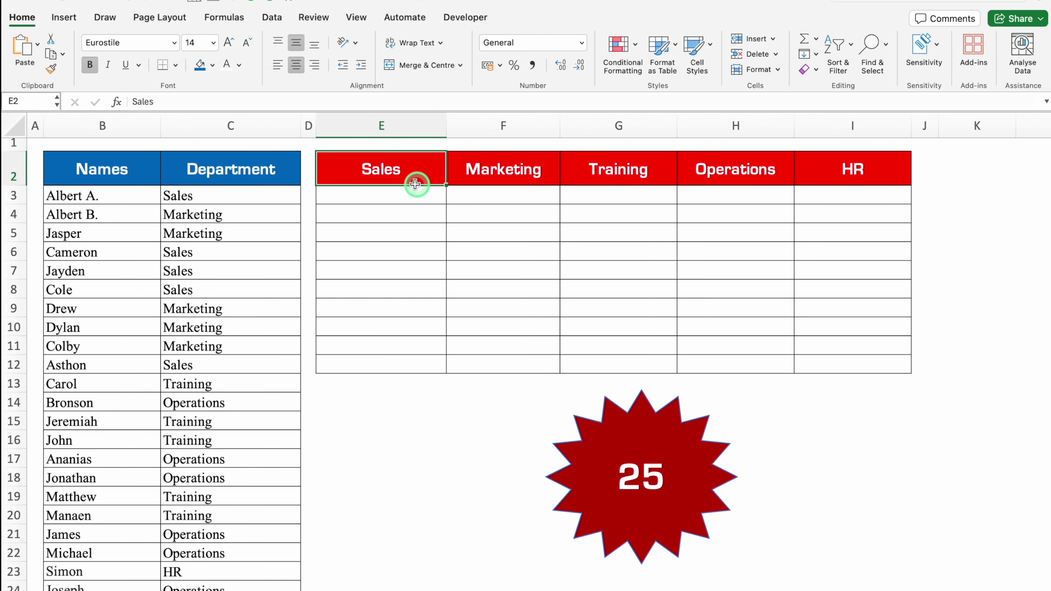
click(379, 127)
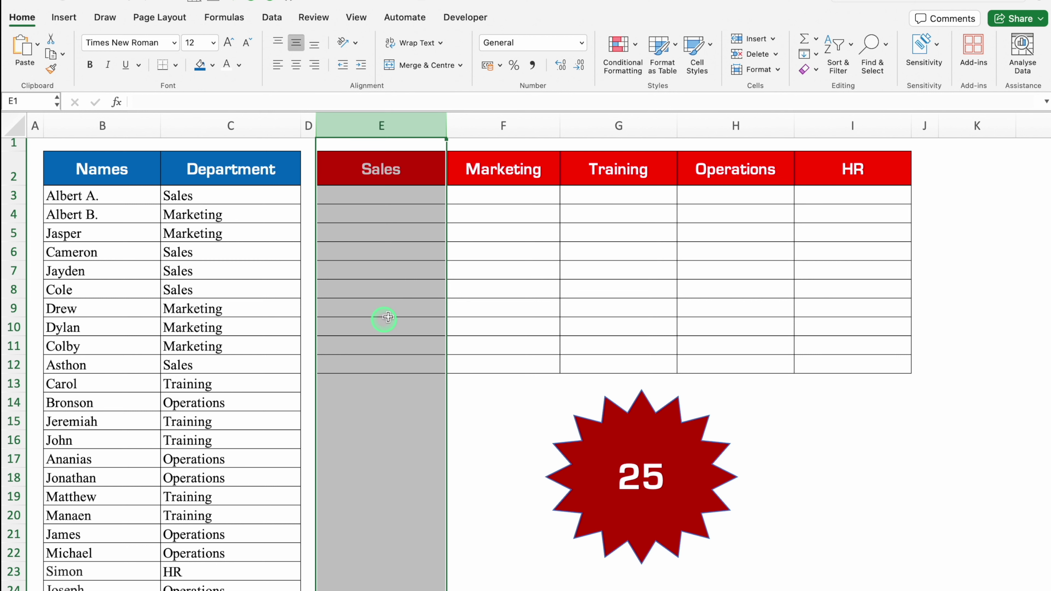
click(502, 126)
click(616, 126)
- Begin a FILTER formula in E3 under Sales with the absolute names range $B$3:$B$32 as its array
click(402, 190)
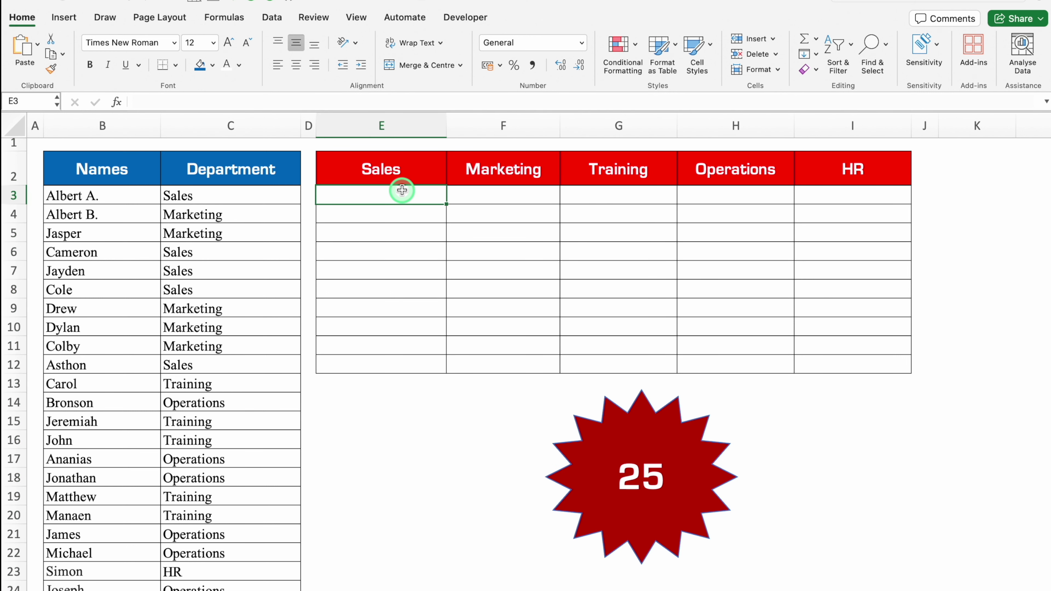
text(=)
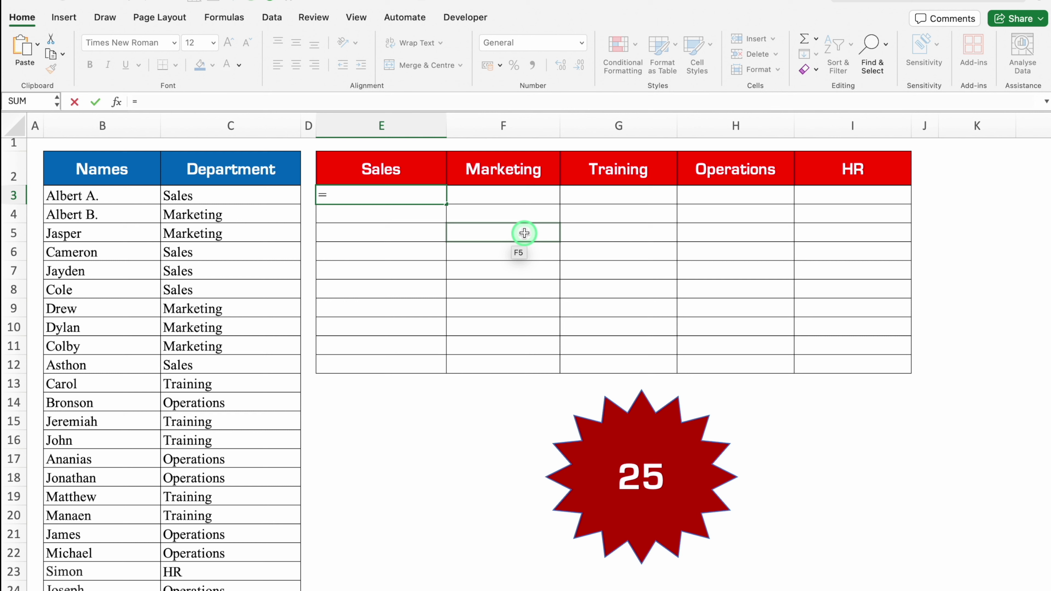
text(filter)
key(Tab)
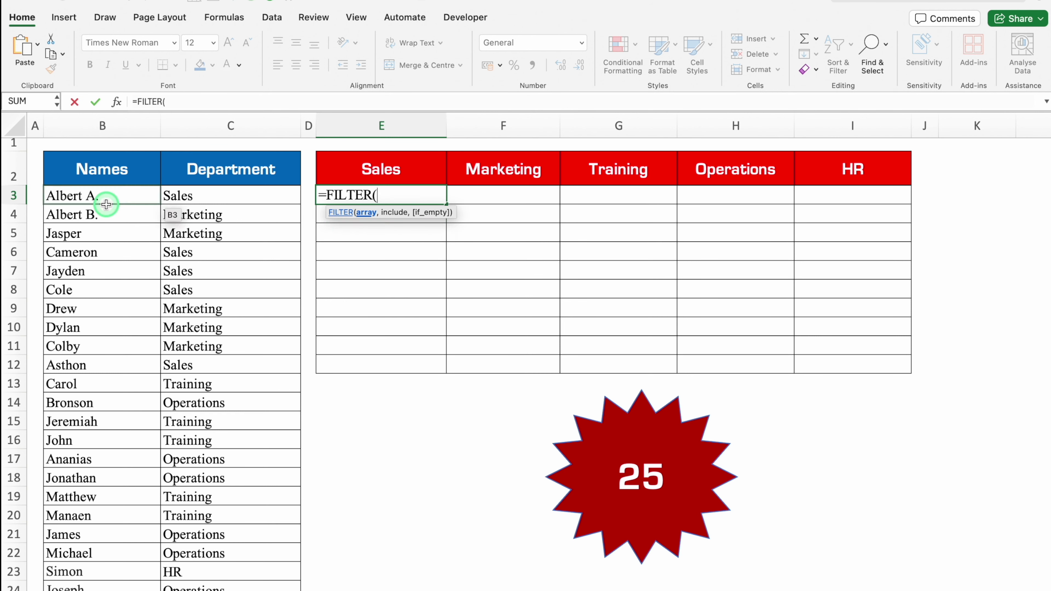
click(96, 196)
drag(96, 196, 104, 586)
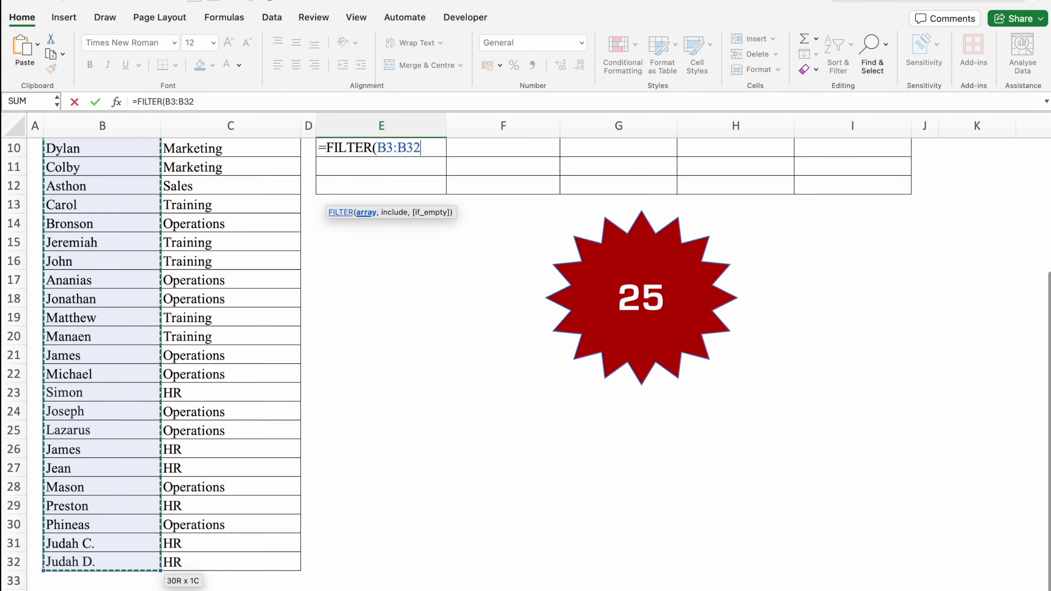
scroll(1039, 169, up, 5)
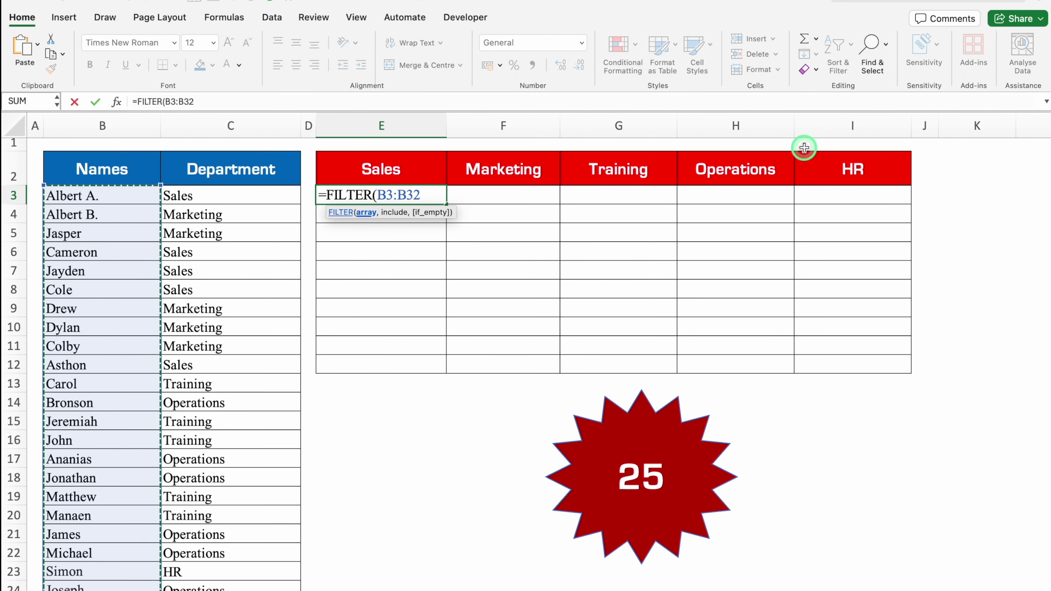
key(F4)
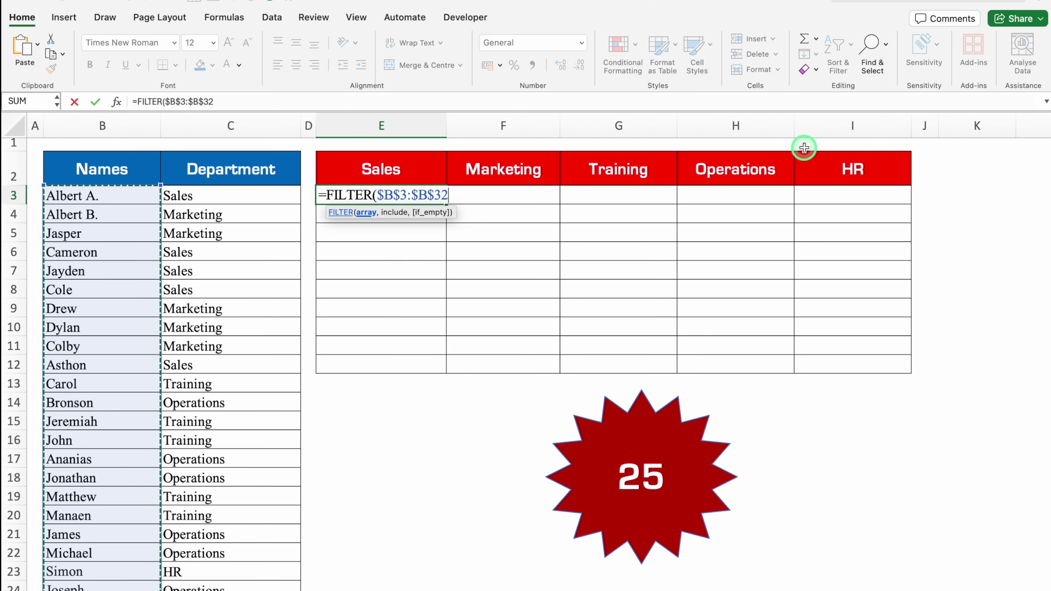
text(,)
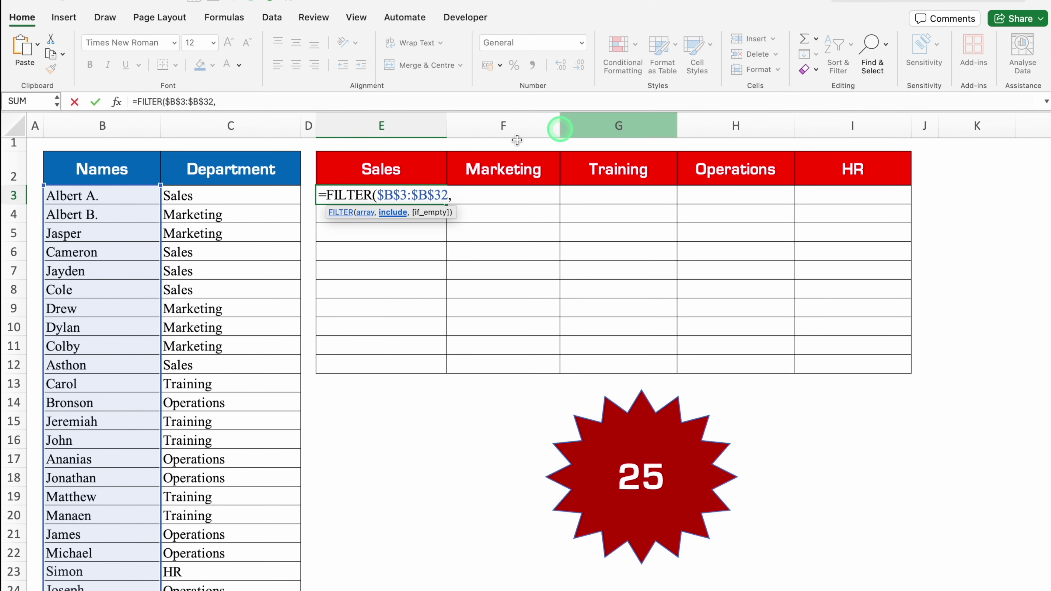
- Complete the E3 FILTER formula with the include condition $C$3:$C$32=E2 and enter it
click(253, 200)
drag(254, 200, 292, 579)
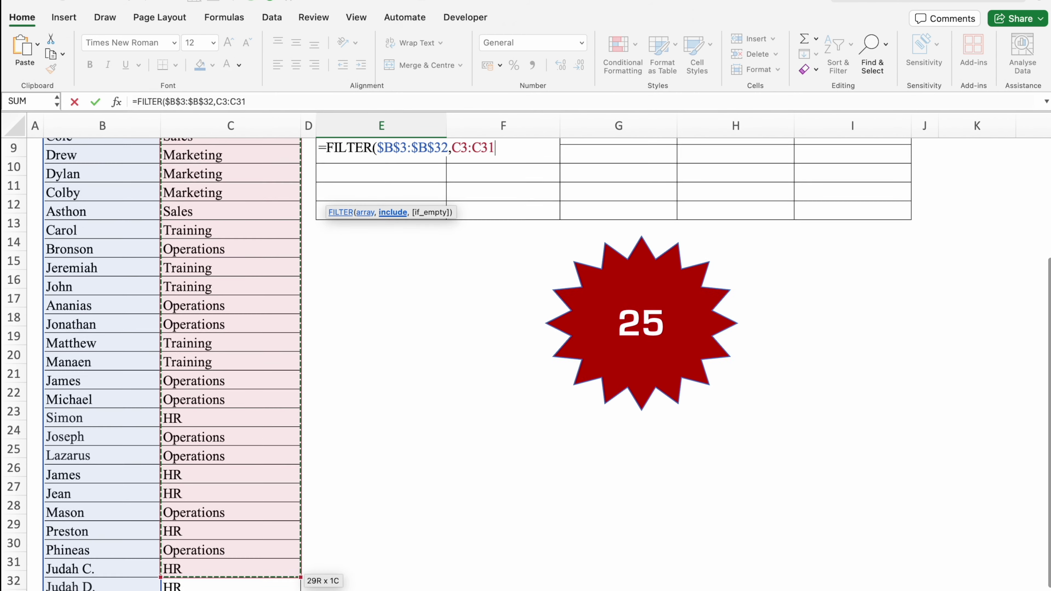
drag(292, 579, 274, 585)
drag(1049, 282, 1050, 159)
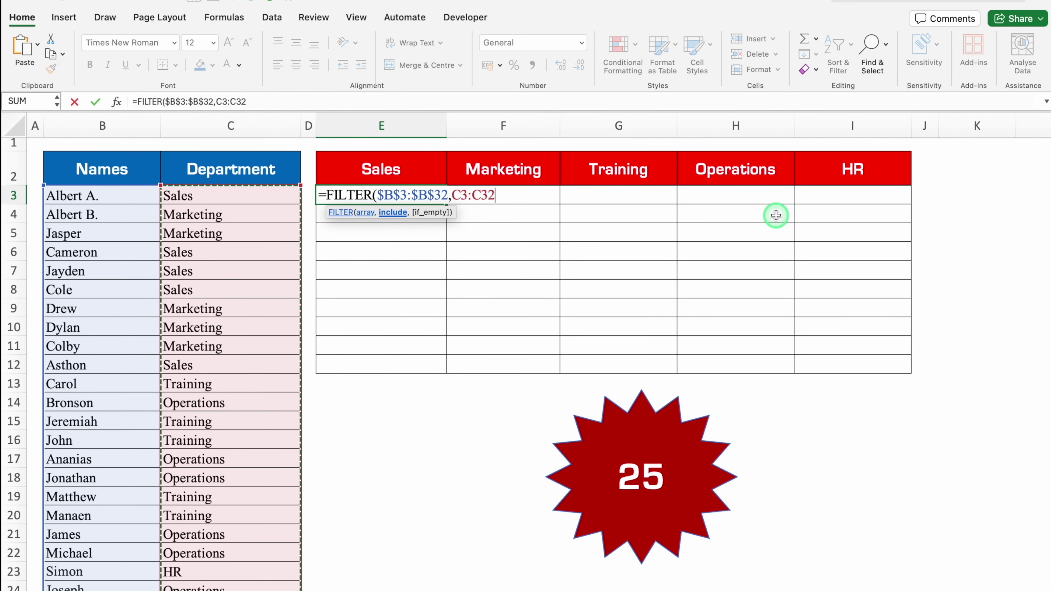
key(F4)
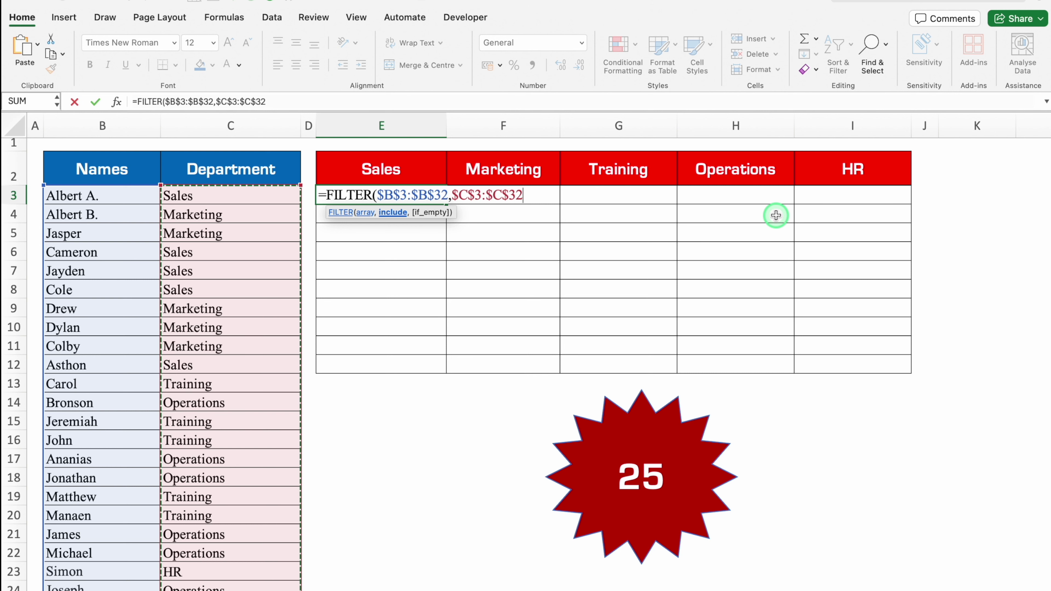
text(=)
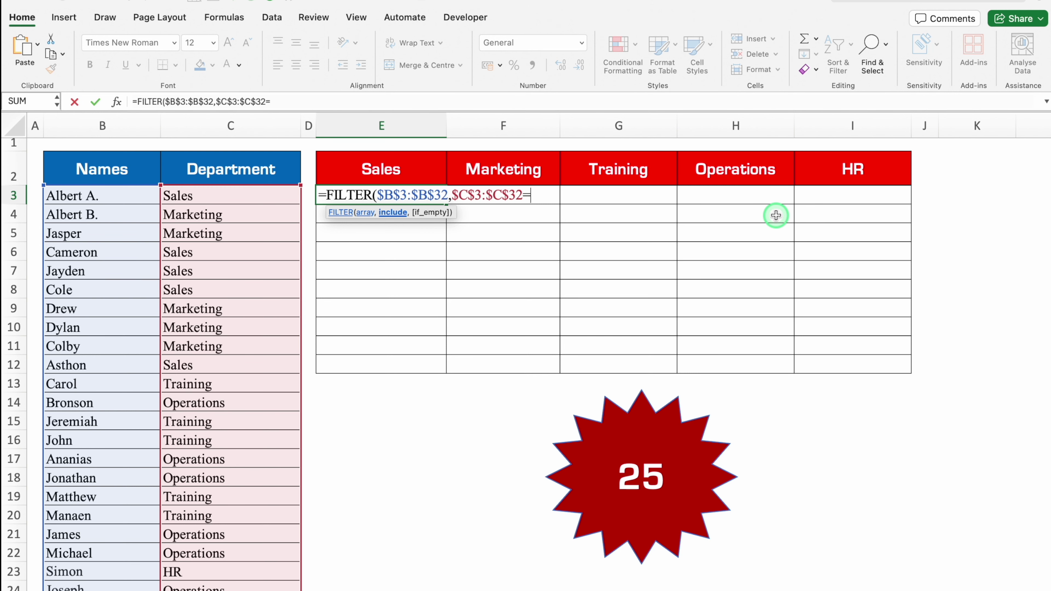
click(403, 168)
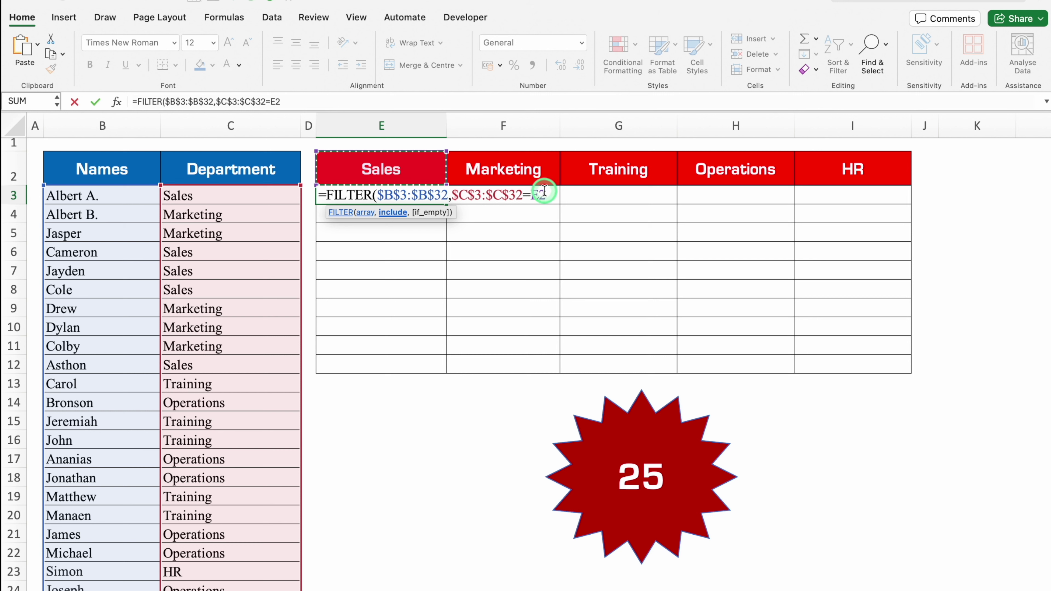
text())
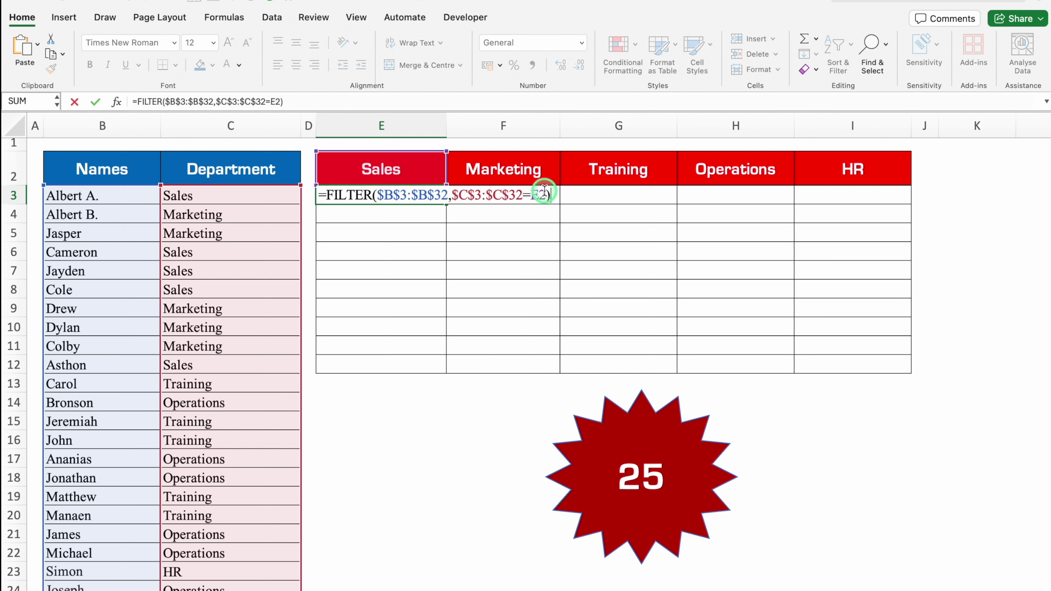
key(Return)
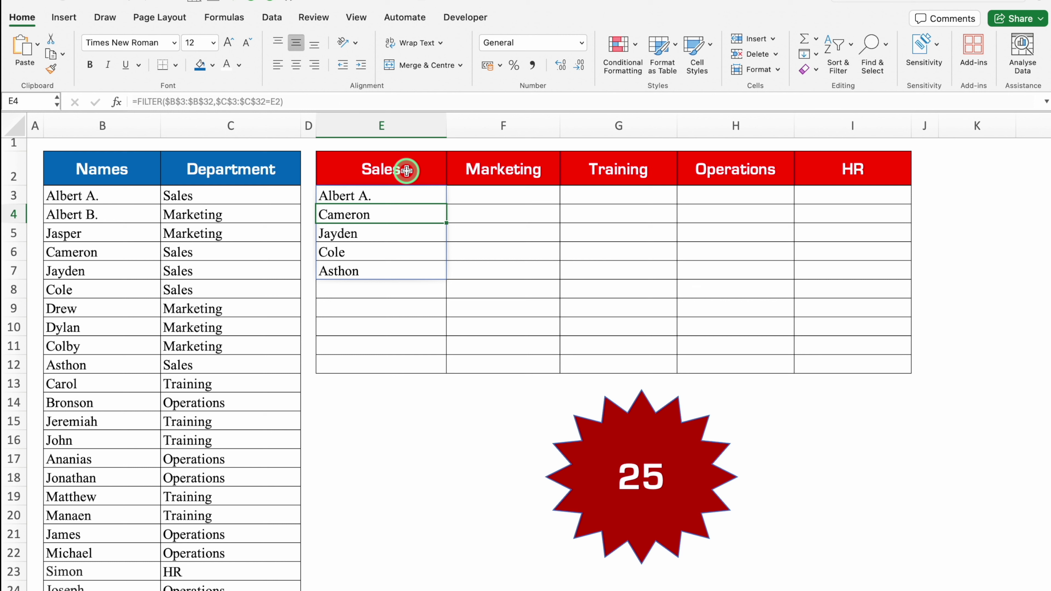
- Copy the FILTER formula from E3 across the remaining department columns to I3
click(424, 194)
drag(447, 203, 852, 199)
click(853, 458)
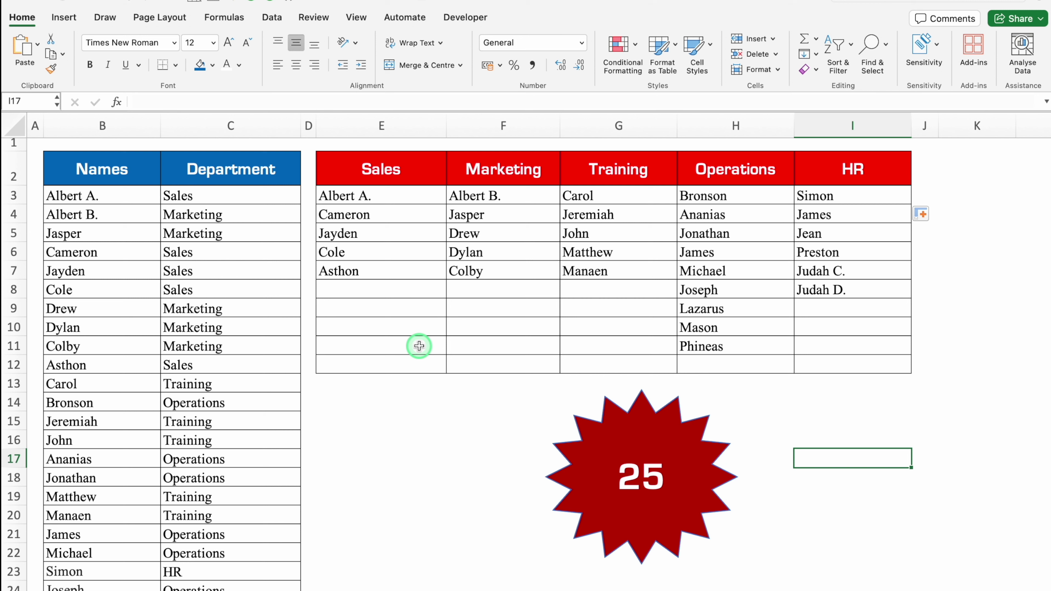